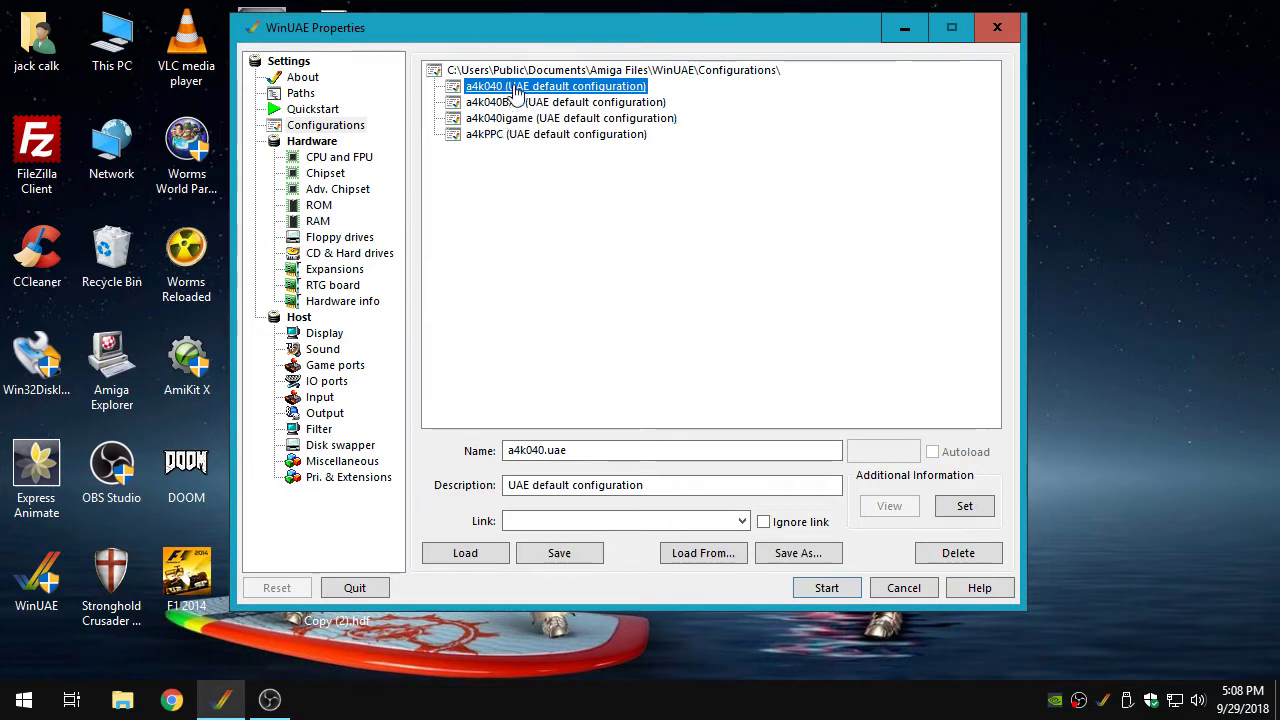
Load the a4k040 emulator configuration.
{"action": "left_click", "coordinate": [471, 557]}
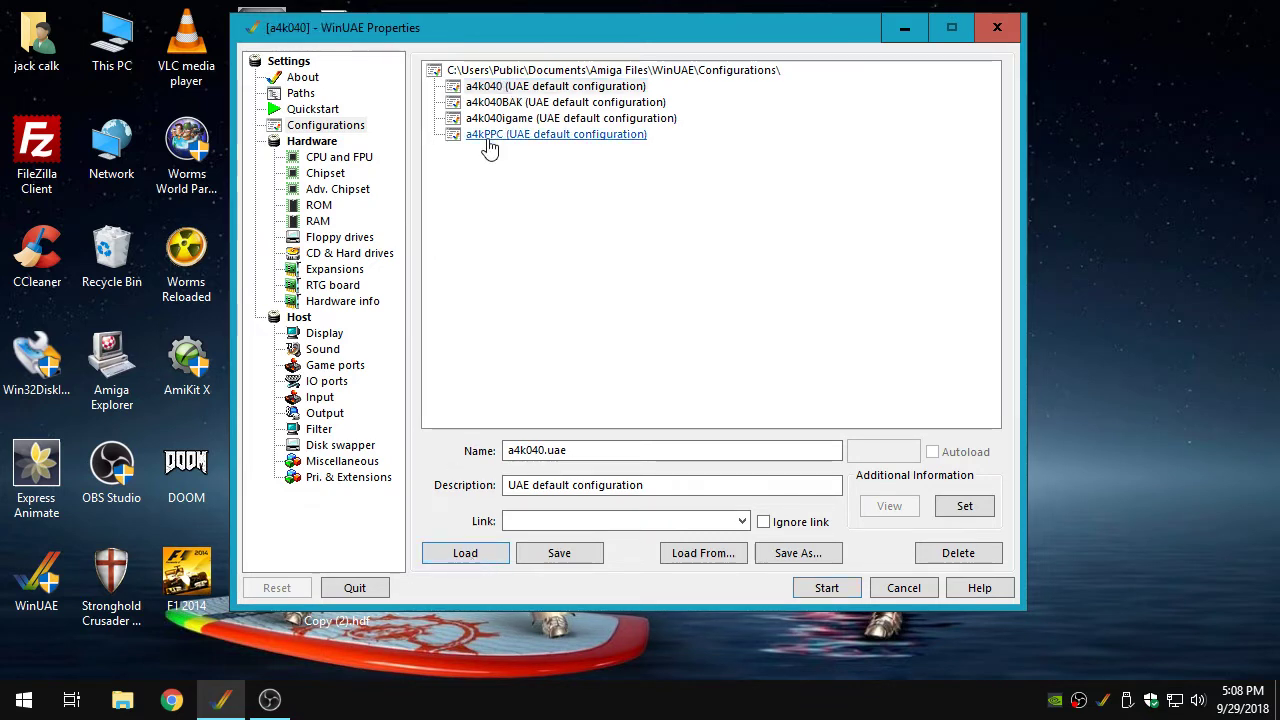
{"action": "left_click", "coordinate": [475, 87]}
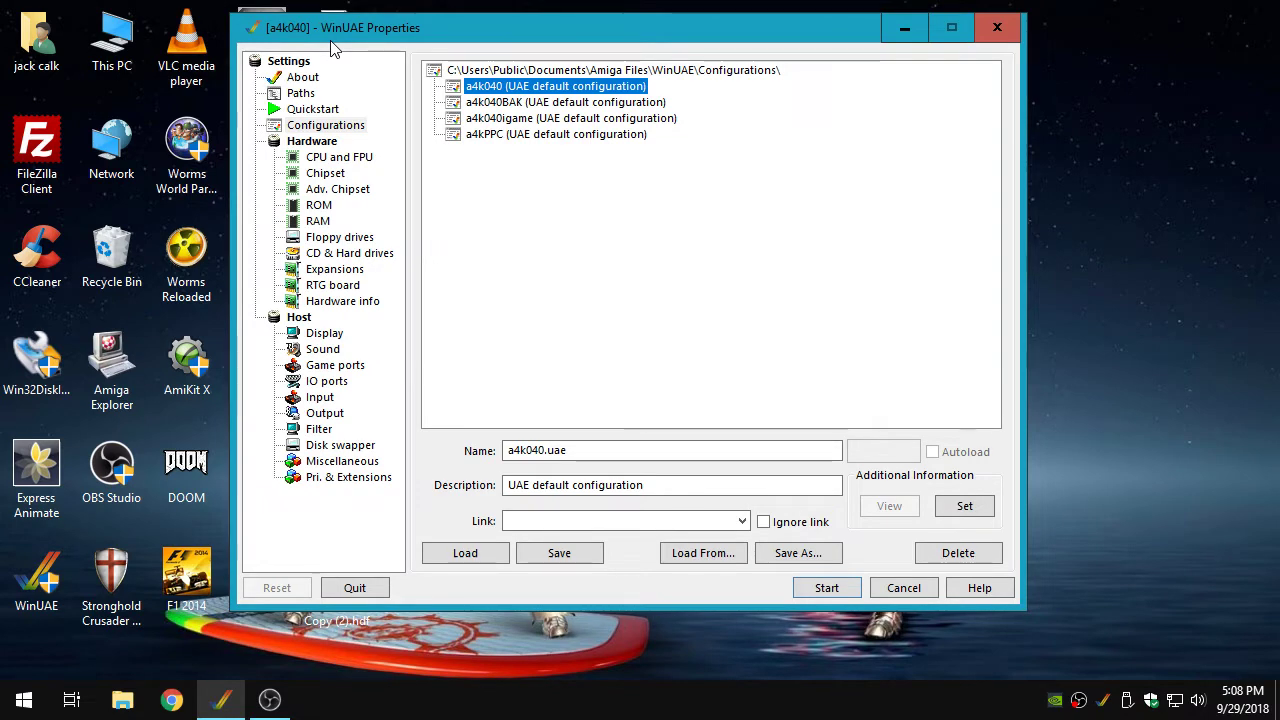
Mount AmigaOS39-2018.iso from the AmigaOS39-2018 folder as the CD image and start the emulation.
{"action": "left_click", "coordinate": [336, 258]}
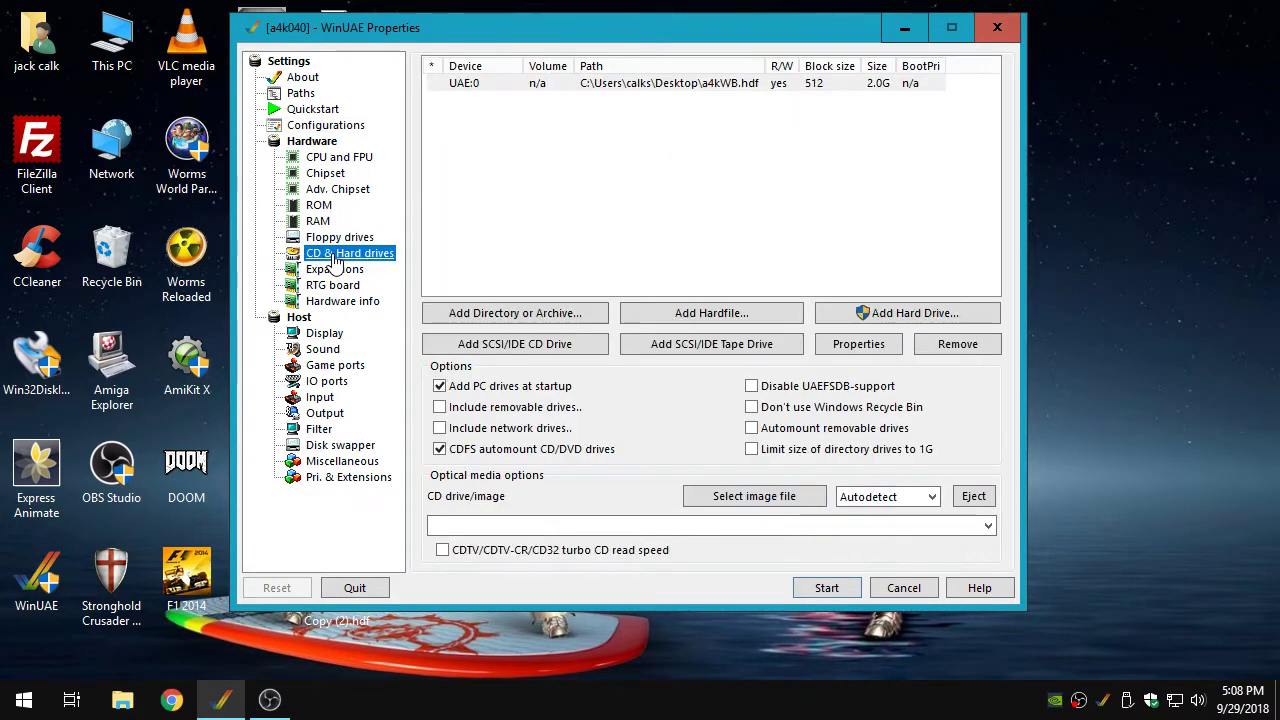
{"action": "left_click", "coordinate": [765, 505]}
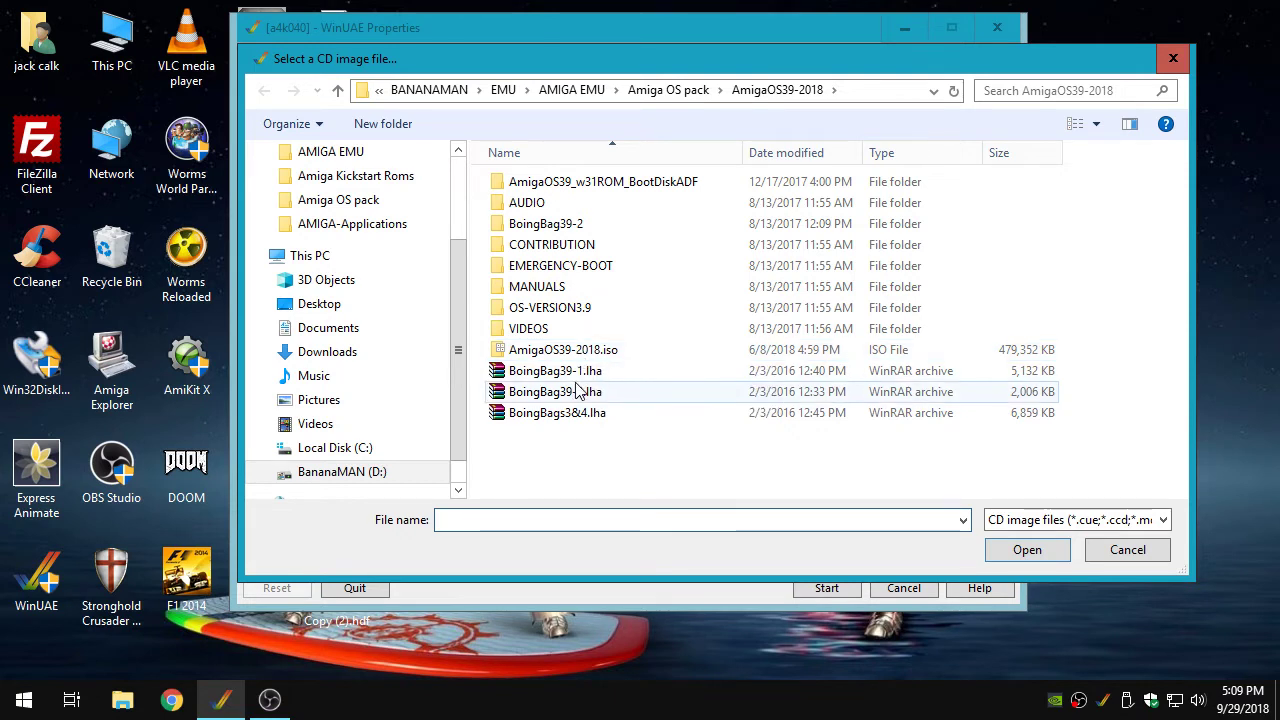
{"action": "double_click", "coordinate": [567, 350]}
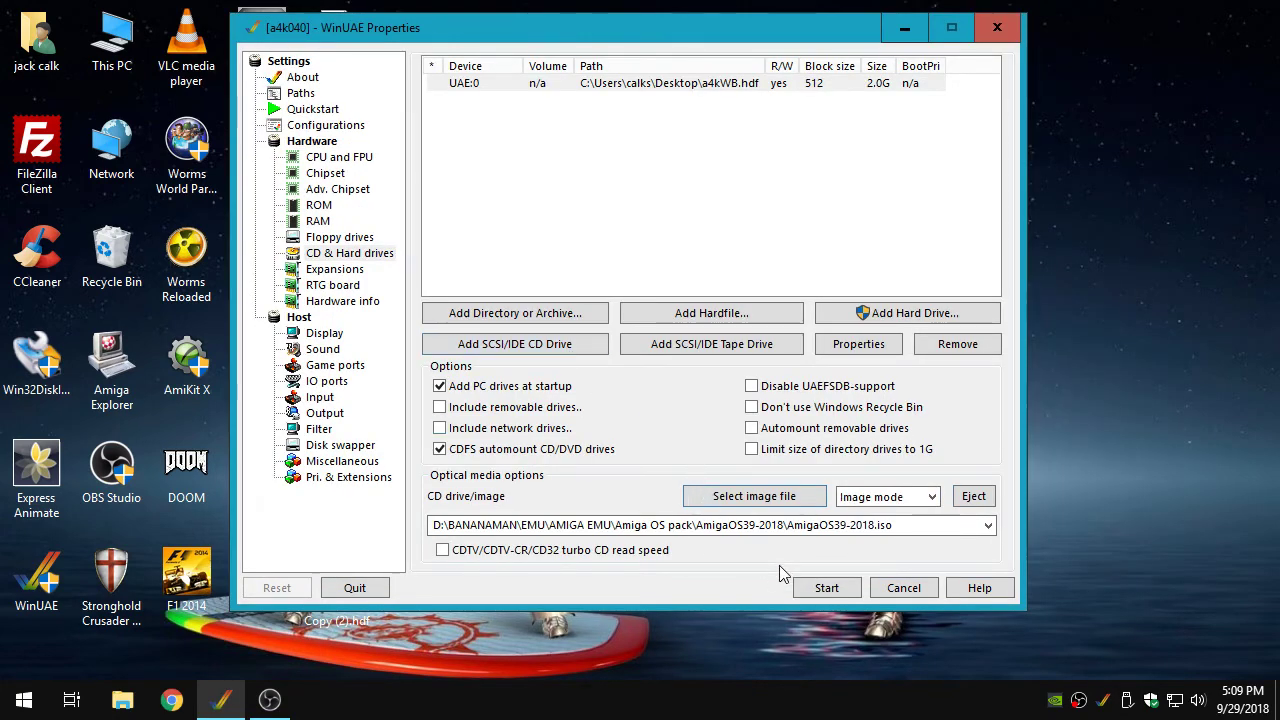
{"action": "left_click", "coordinate": [826, 590]}
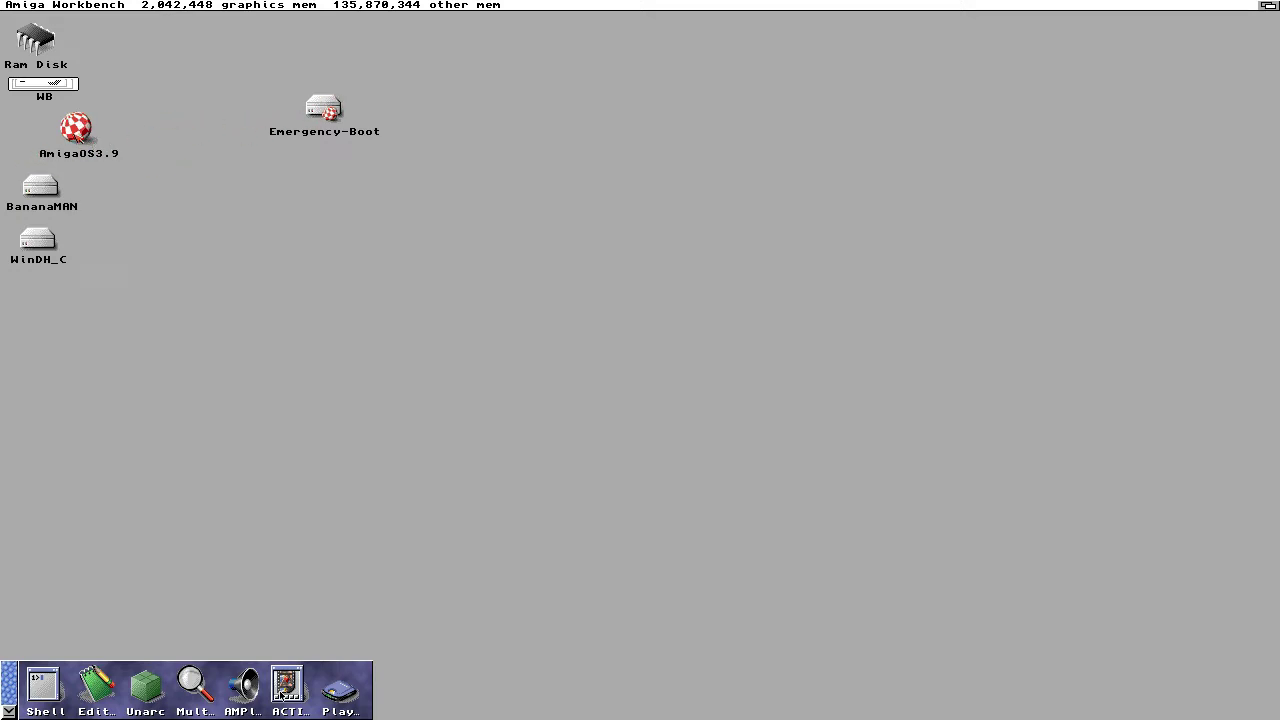
Move the AmigaOS3.9 disc icon to the empty desktop area below the Emergency-Boot icon.
{"action": "left_click_drag", "start_coordinate": [78, 135], "coordinate": [345, 248]}
{"action": "left_click", "coordinate": [287, 205]}
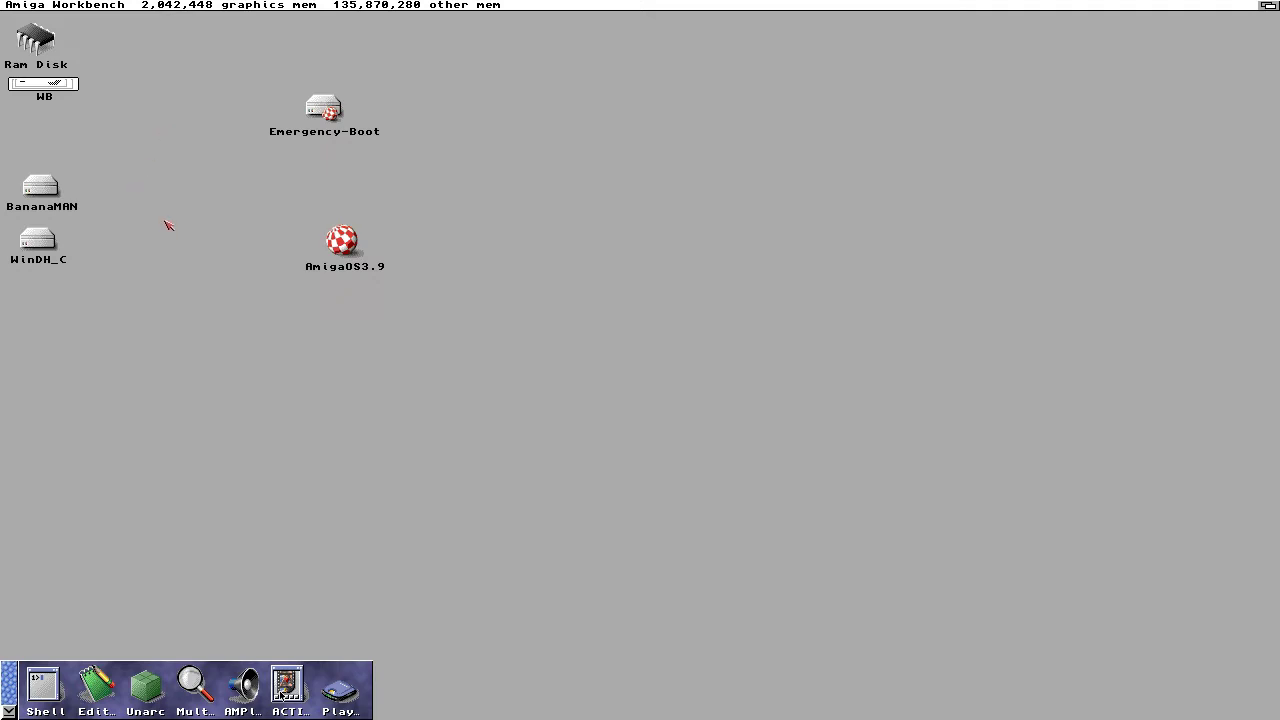
Open the BananaMAN drive, enlarge its window and move it clear of the desktop drive icons.
{"action": "double_click", "coordinate": [37, 188]}
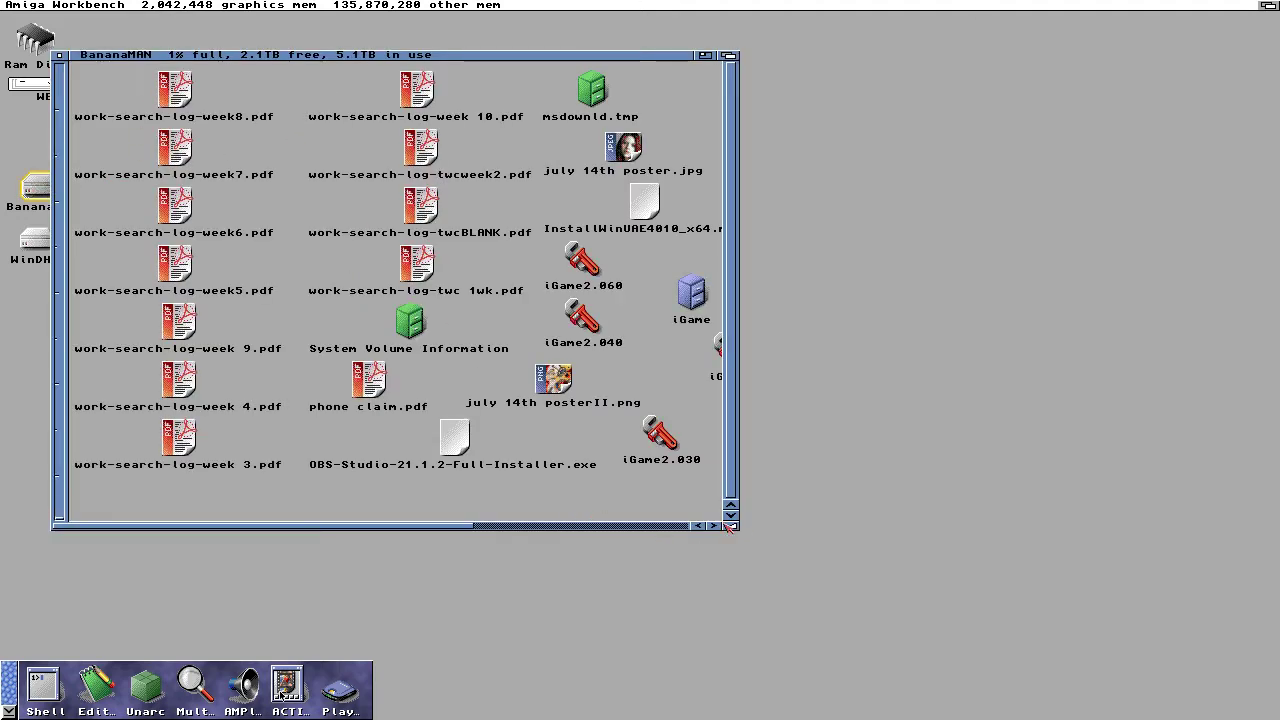
{"action": "left_click_drag", "start_coordinate": [731, 526], "coordinate": [1096, 586]}
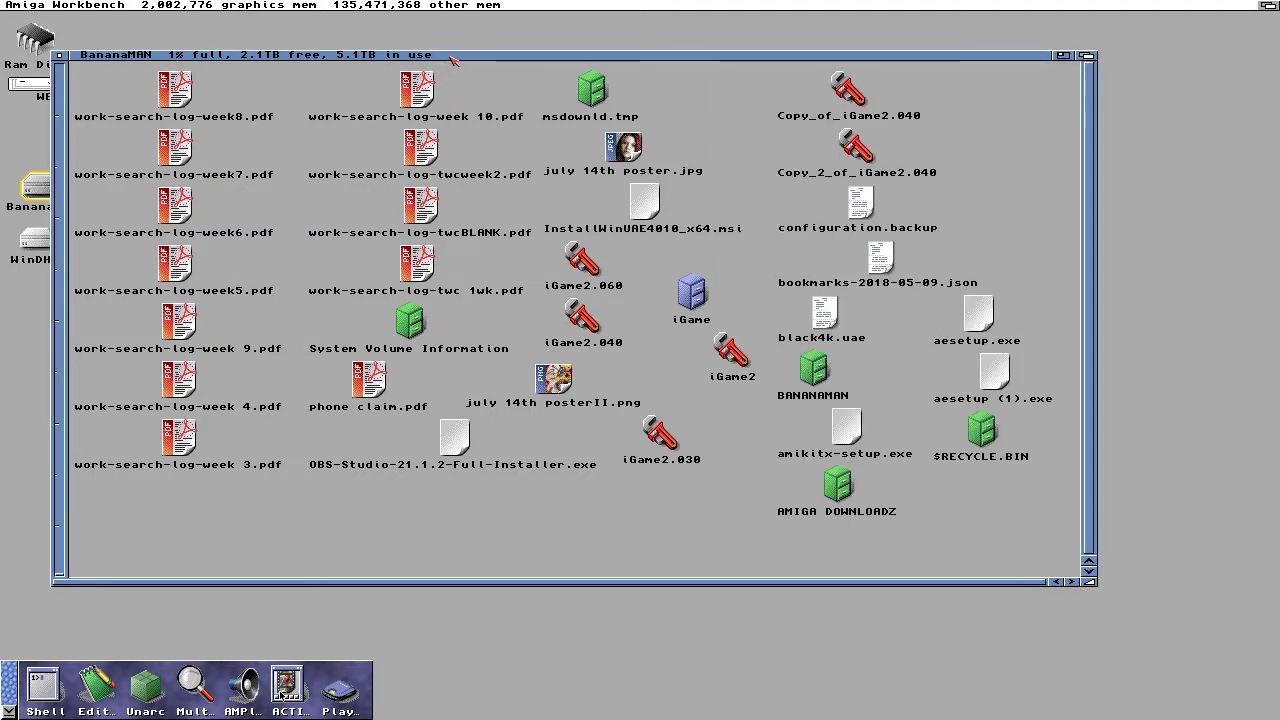
{"action": "left_click_drag", "start_coordinate": [449, 66], "coordinate": [589, 89]}
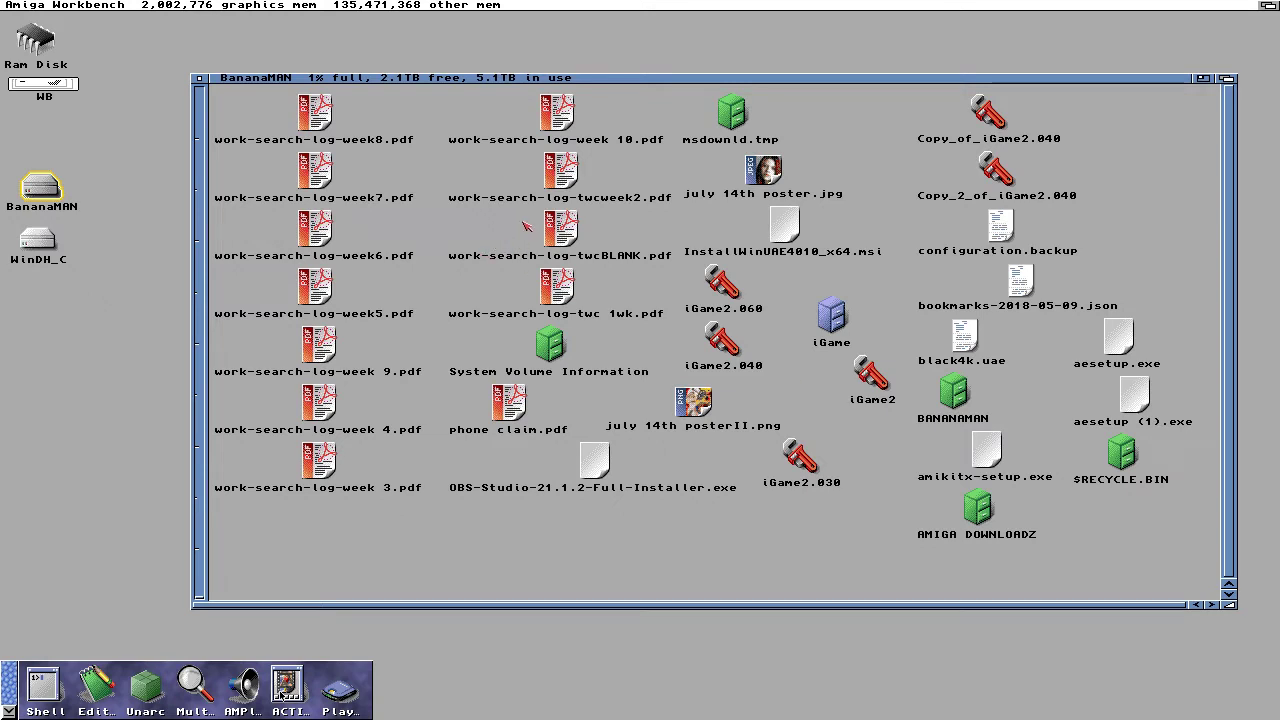
{"action": "left_click", "coordinate": [780, 372]}
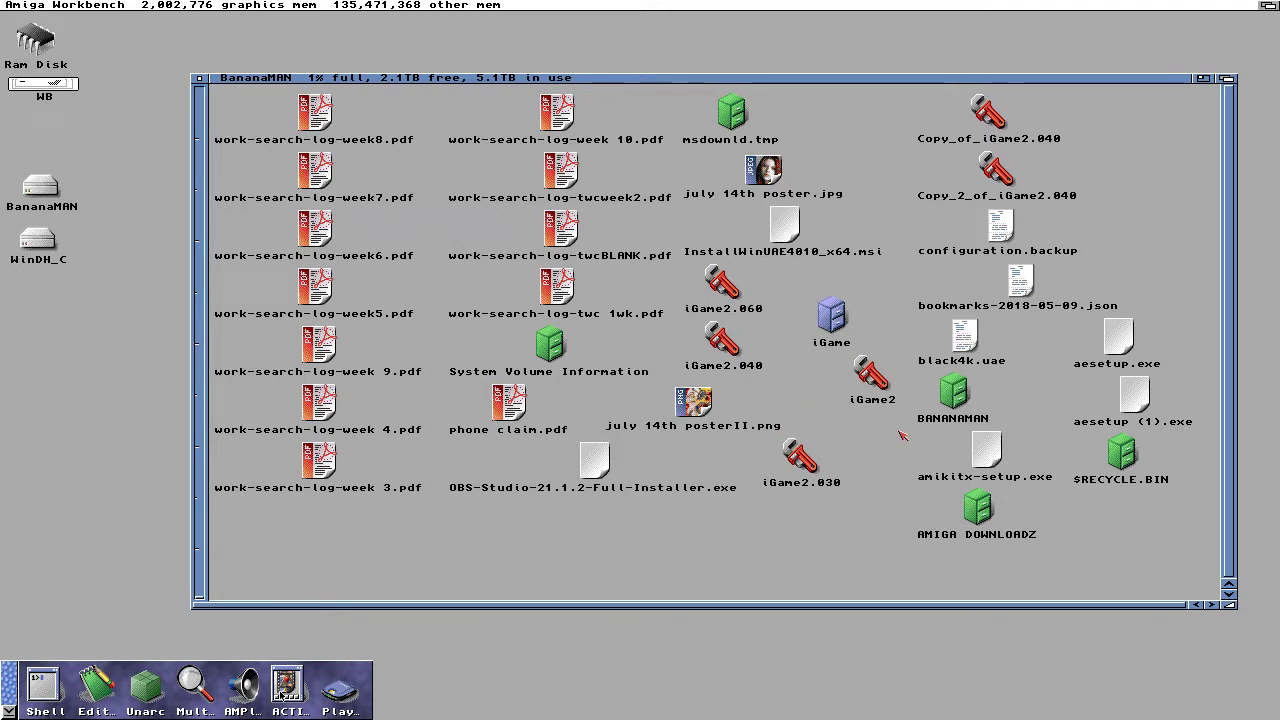
Open the BANANAMAN drawer on the BananaMAN drive, then reposition and enlarge its window.
{"action": "double_click", "coordinate": [956, 400]}
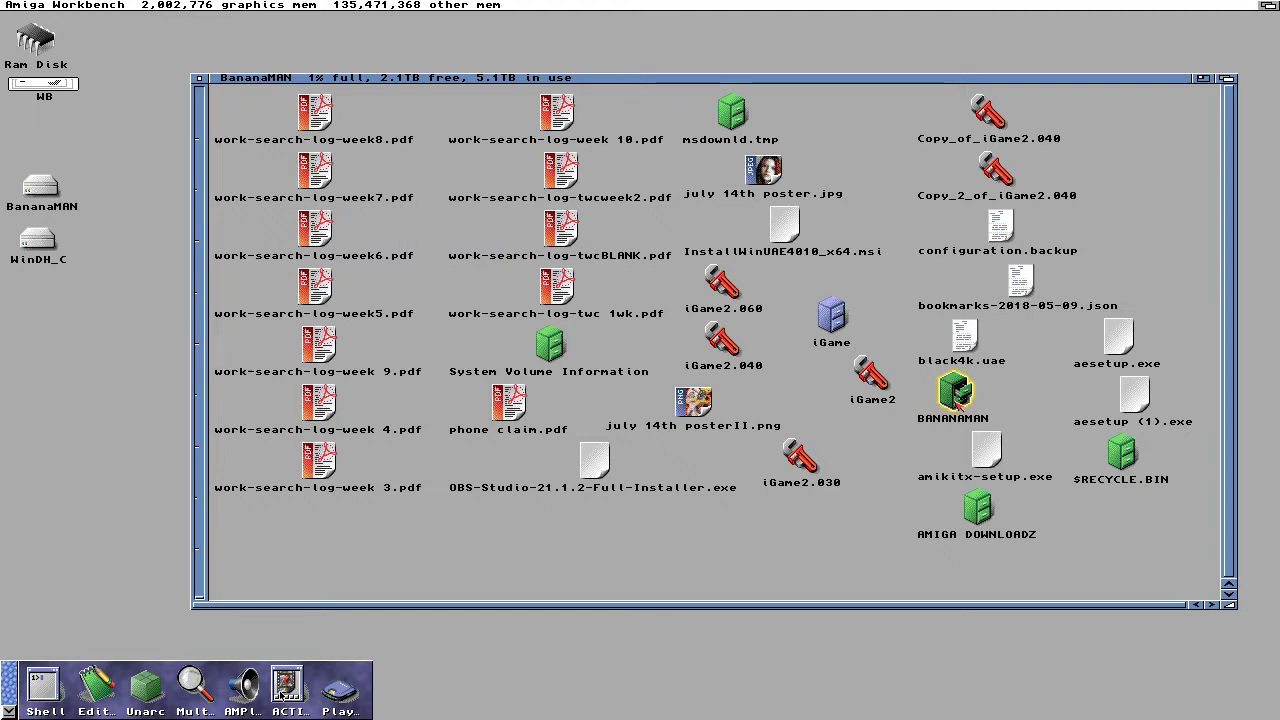
{"action": "left_click_drag", "start_coordinate": [703, 424], "coordinate": [753, 210]}
{"action": "left_click_drag", "start_coordinate": [876, 378], "coordinate": [825, 541]}
Open the EMU drawer inside BANANAMAN, then move its window up and enlarge it.
{"action": "left_click", "coordinate": [1003, 539]}
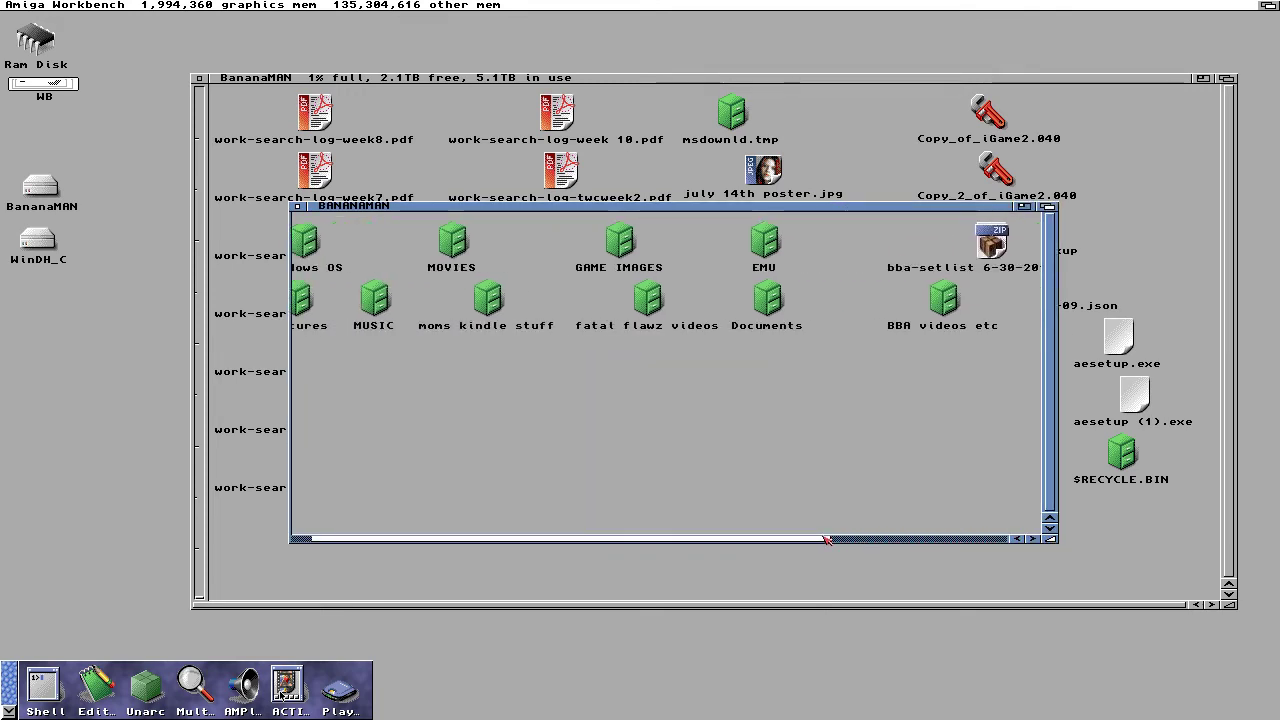
{"action": "double_click", "coordinate": [766, 244]}
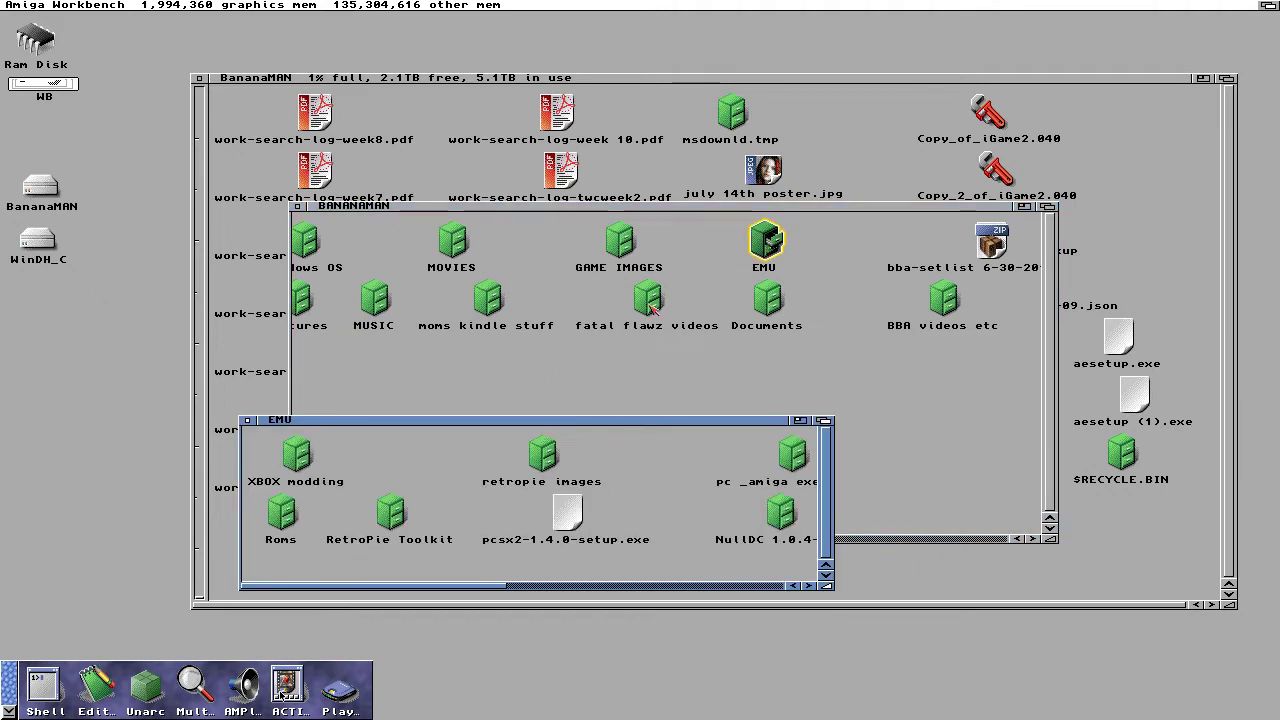
{"action": "left_click_drag", "start_coordinate": [548, 420], "coordinate": [594, 230]}
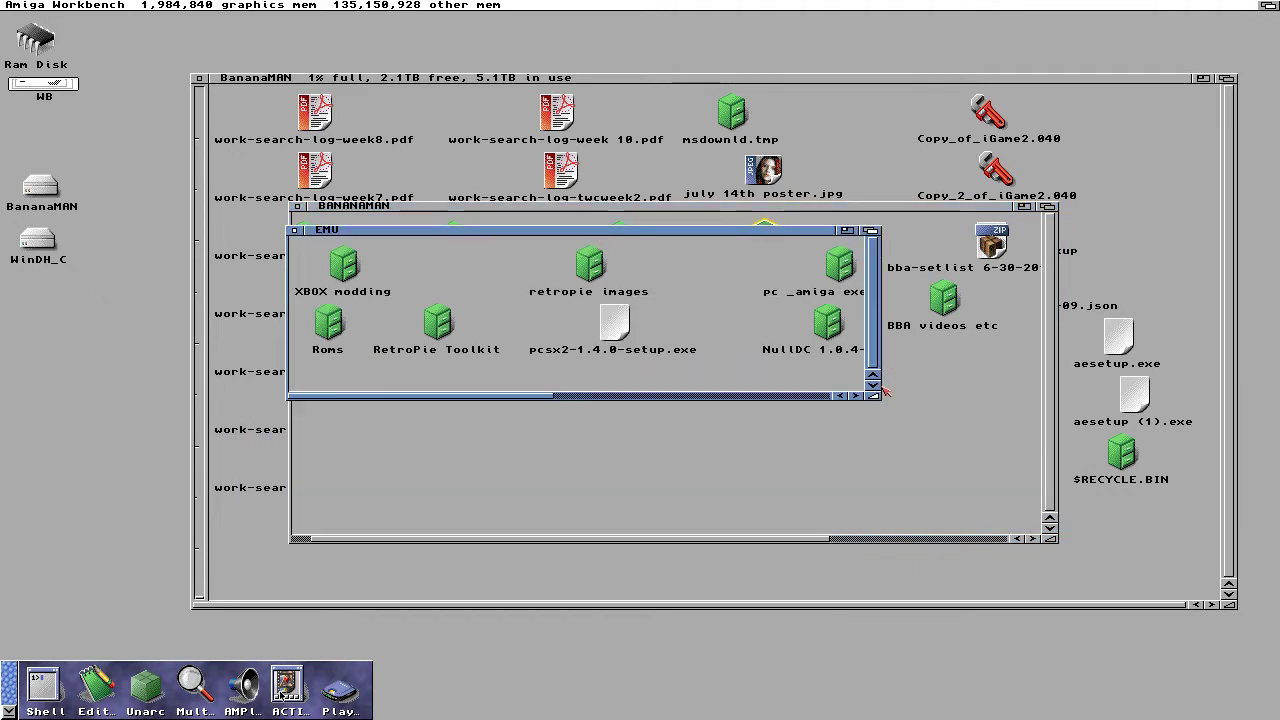
{"action": "left_click_drag", "start_coordinate": [876, 402], "coordinate": [1104, 580]}
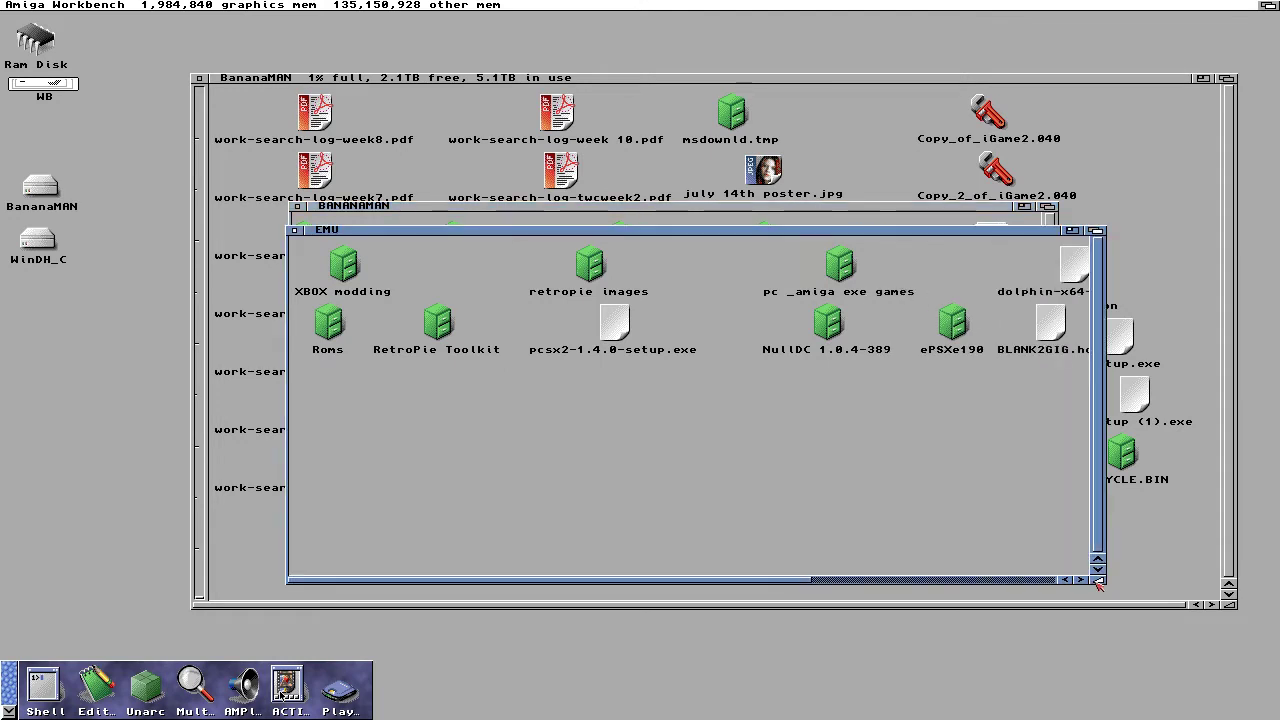
Open the AMIGA EMU drawer inside EMU and the Amiga OS pack drawer within it.
{"action": "left_click", "coordinate": [1024, 580]}
{"action": "double_click", "coordinate": [973, 266]}
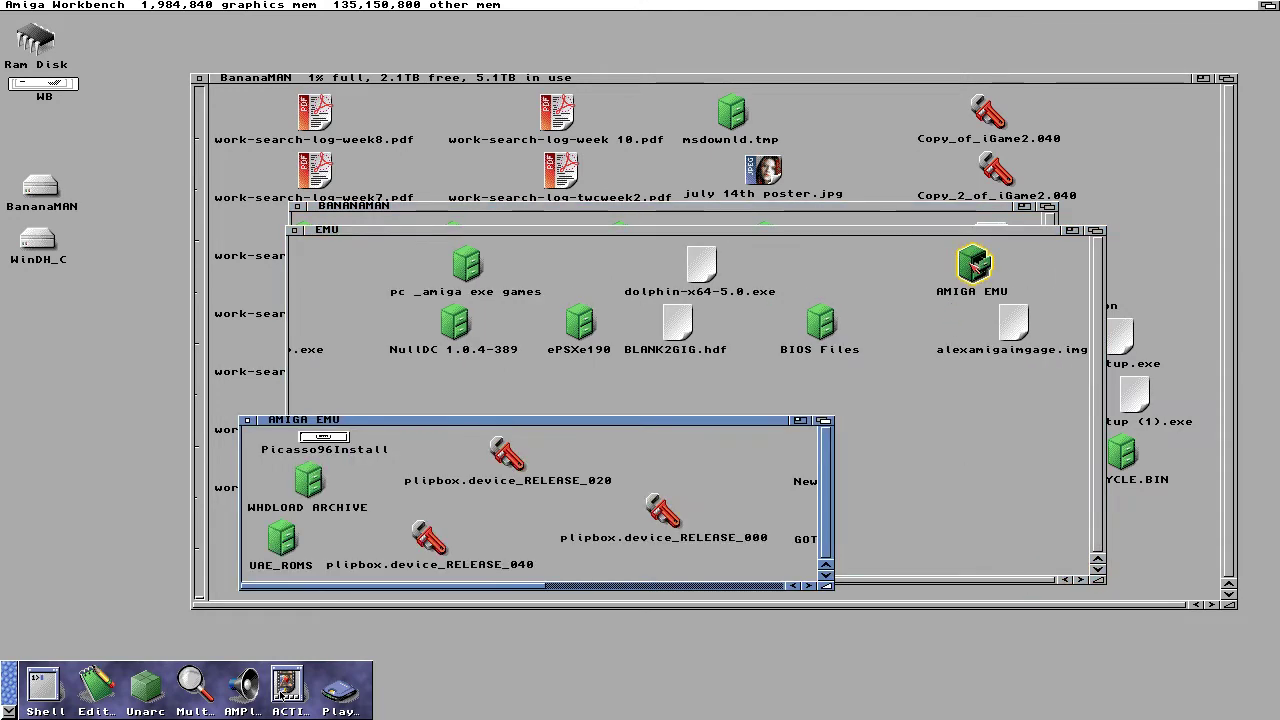
{"action": "left_click", "coordinate": [702, 587]}
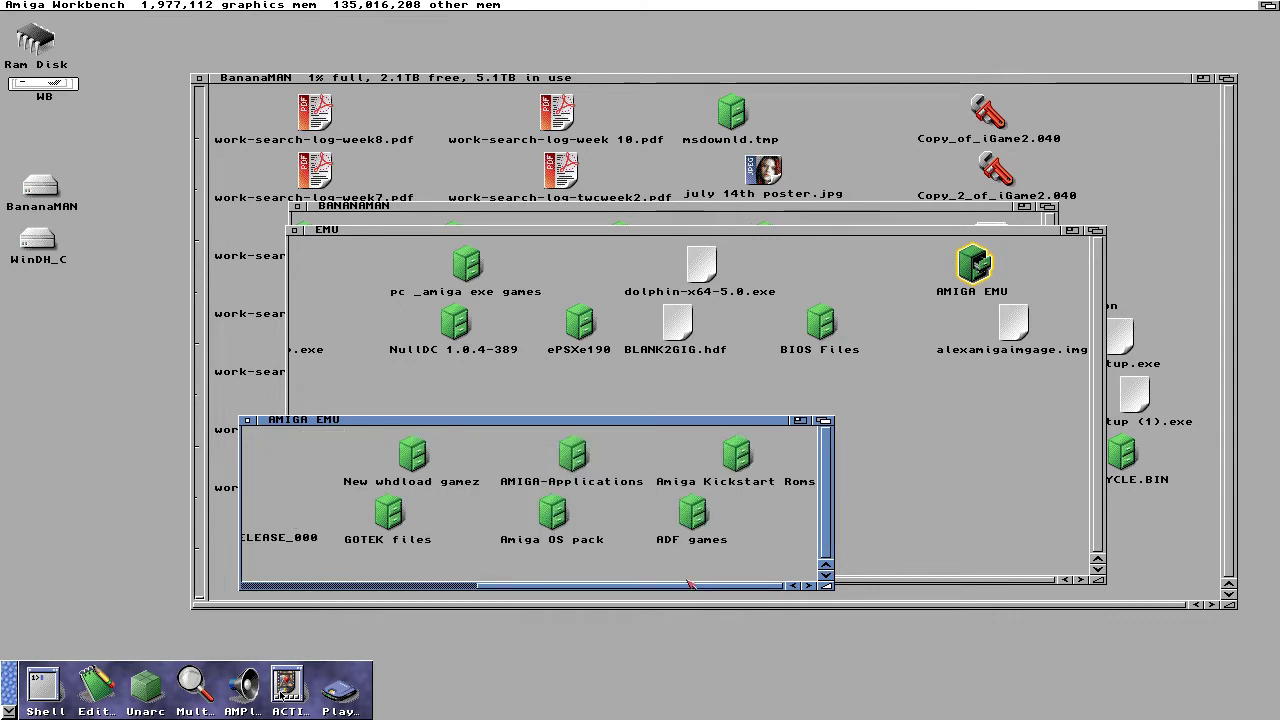
{"action": "double_click", "coordinate": [552, 514]}
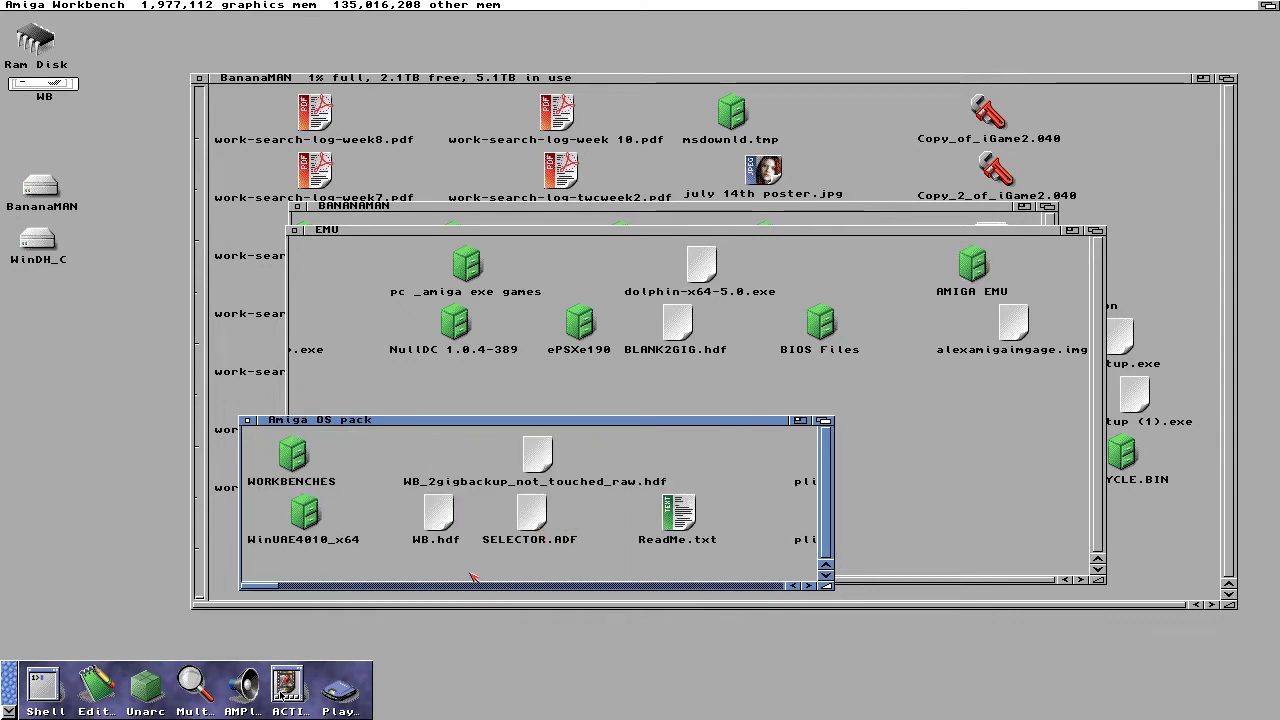
Close the EMU and BANANAMAN windows, and move and enlarge the Amiga OS pack window.
{"action": "left_click", "coordinate": [295, 231]}
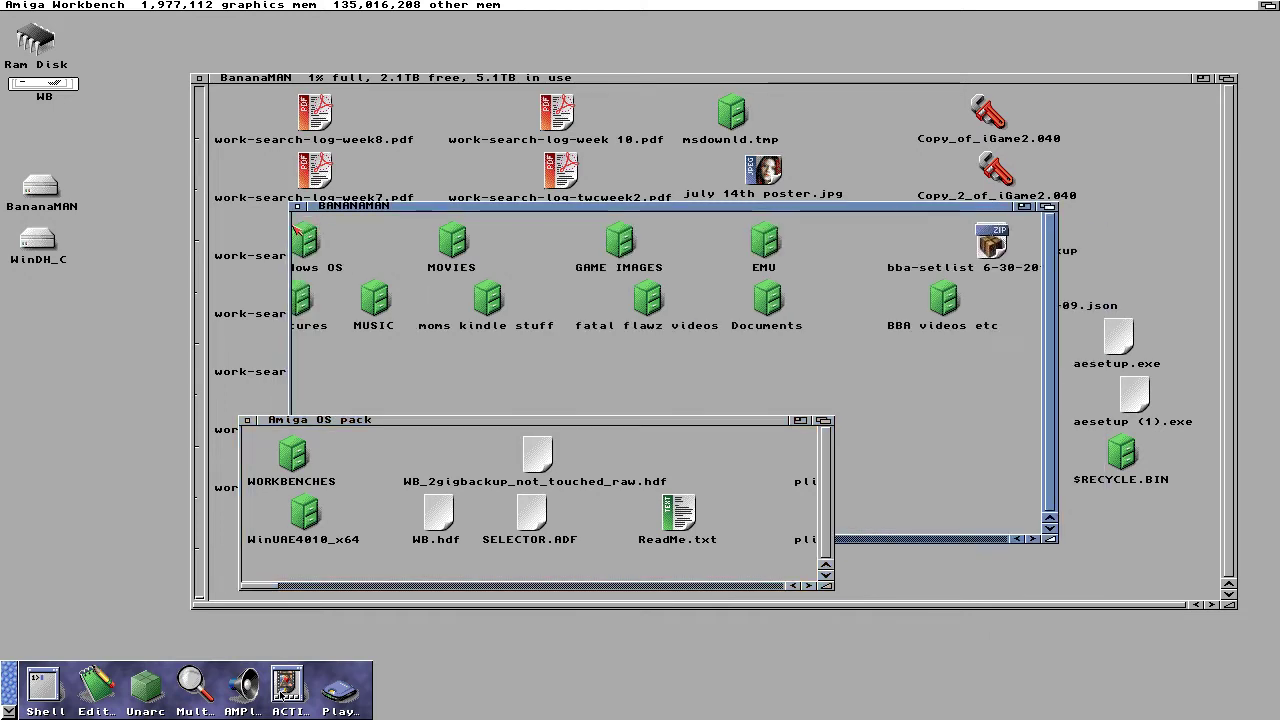
{"action": "left_click", "coordinate": [297, 208]}
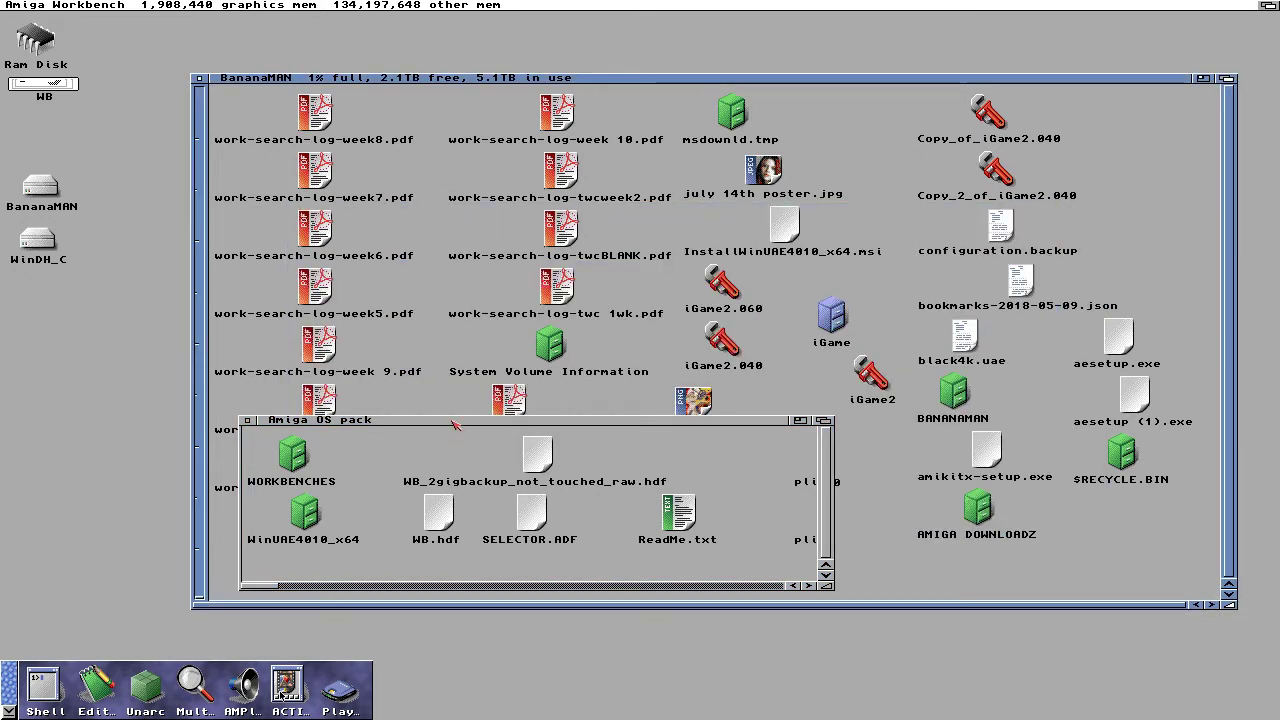
{"action": "left_click_drag", "start_coordinate": [455, 421], "coordinate": [474, 143]}
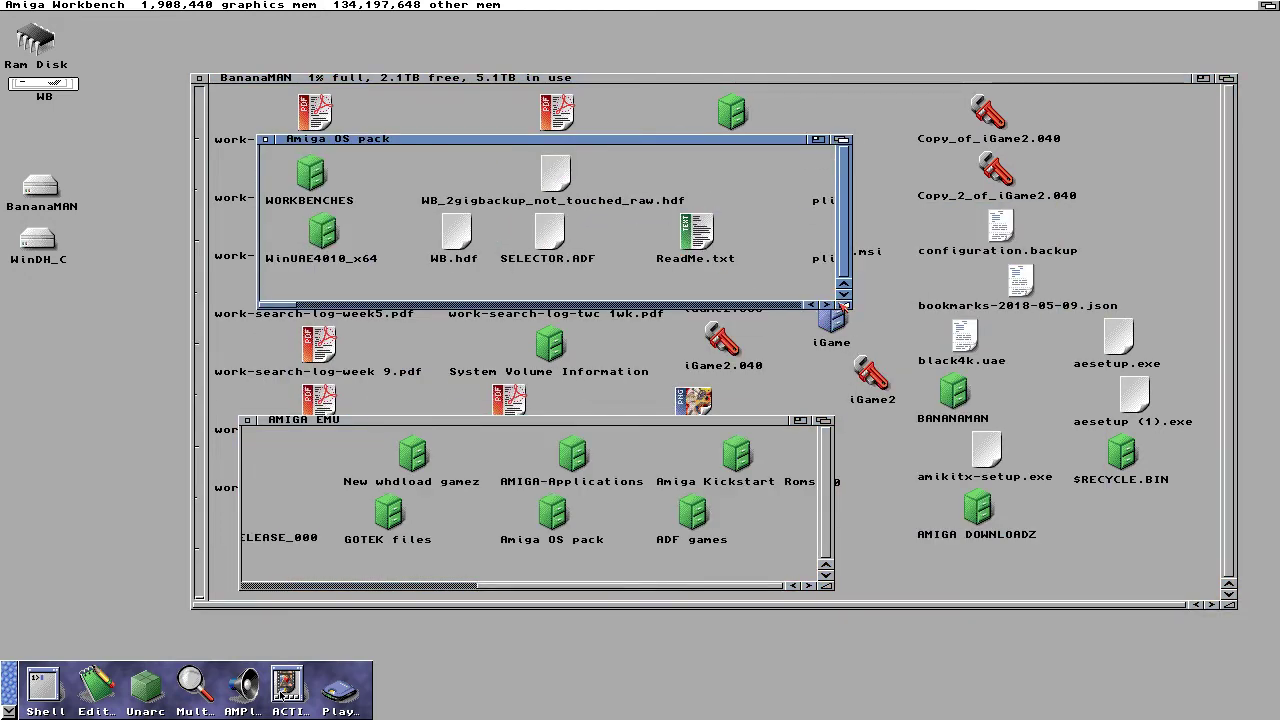
{"action": "left_click_drag", "start_coordinate": [845, 305], "coordinate": [1052, 538]}
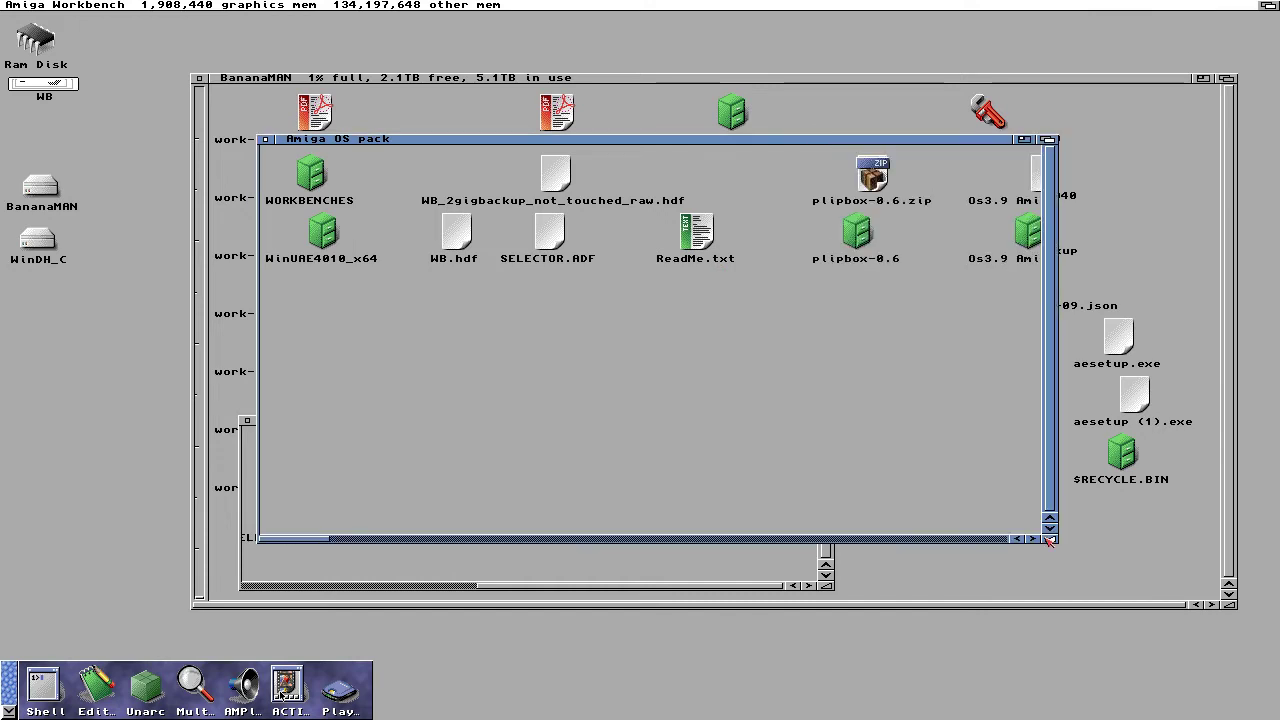
Look through the files and drawers in the Amiga OS pack window.
{"action": "left_click", "coordinate": [982, 540]}
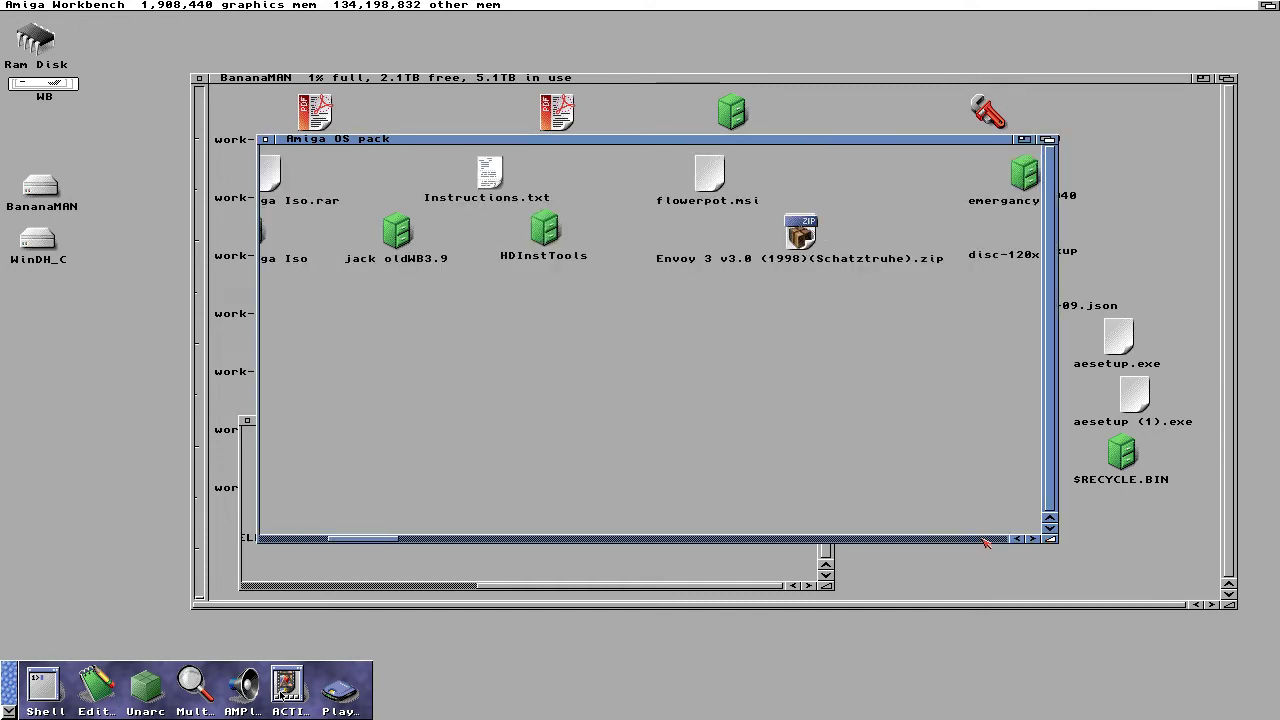
{"action": "left_click", "coordinate": [984, 540]}
{"action": "left_click", "coordinate": [984, 540]}
{"action": "left_click", "coordinate": [984, 540]}
{"action": "left_click", "coordinate": [984, 540]}
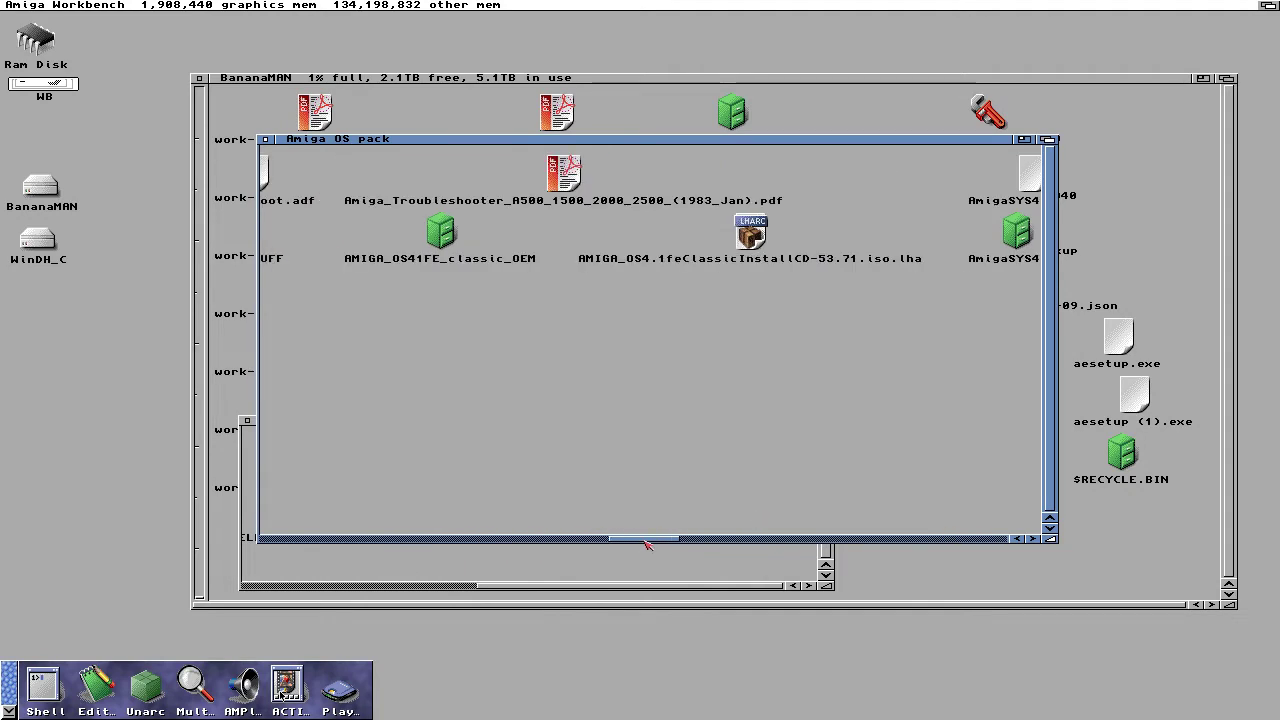
{"action": "left_click_drag", "start_coordinate": [642, 543], "coordinate": [280, 539]}
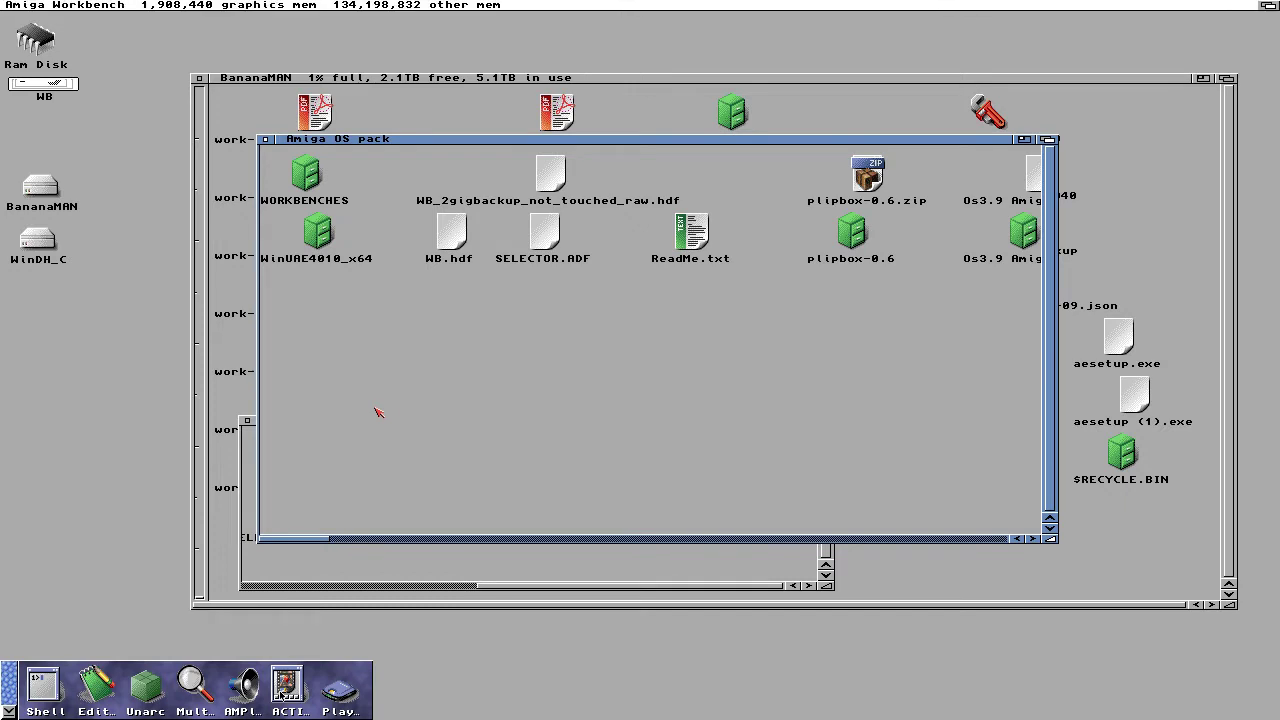
Clean up the icons in the Amiga OS pack window by column.
{"action": "right_click", "coordinate": [240, 6]}
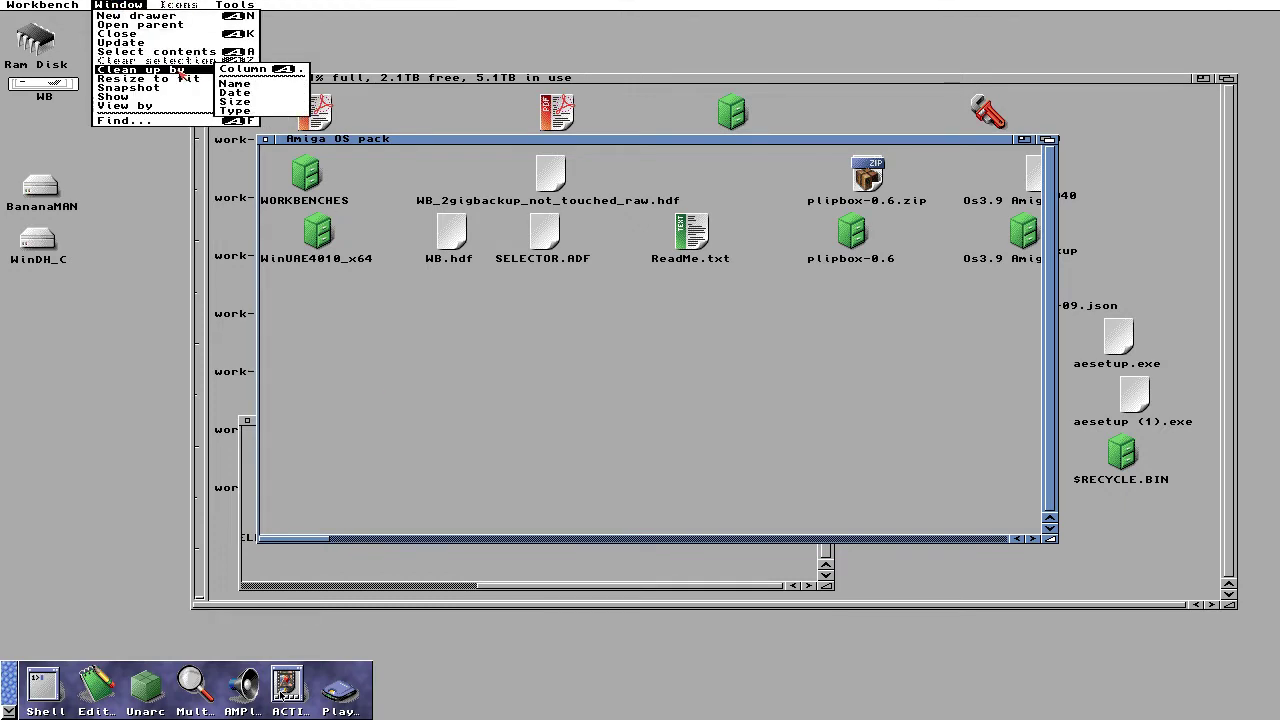
{"action": "right_click", "coordinate": [141, 7]}
{"action": "mouse_move", "coordinate": [164, 69]}
{"action": "right_click", "coordinate": [232, 70]}
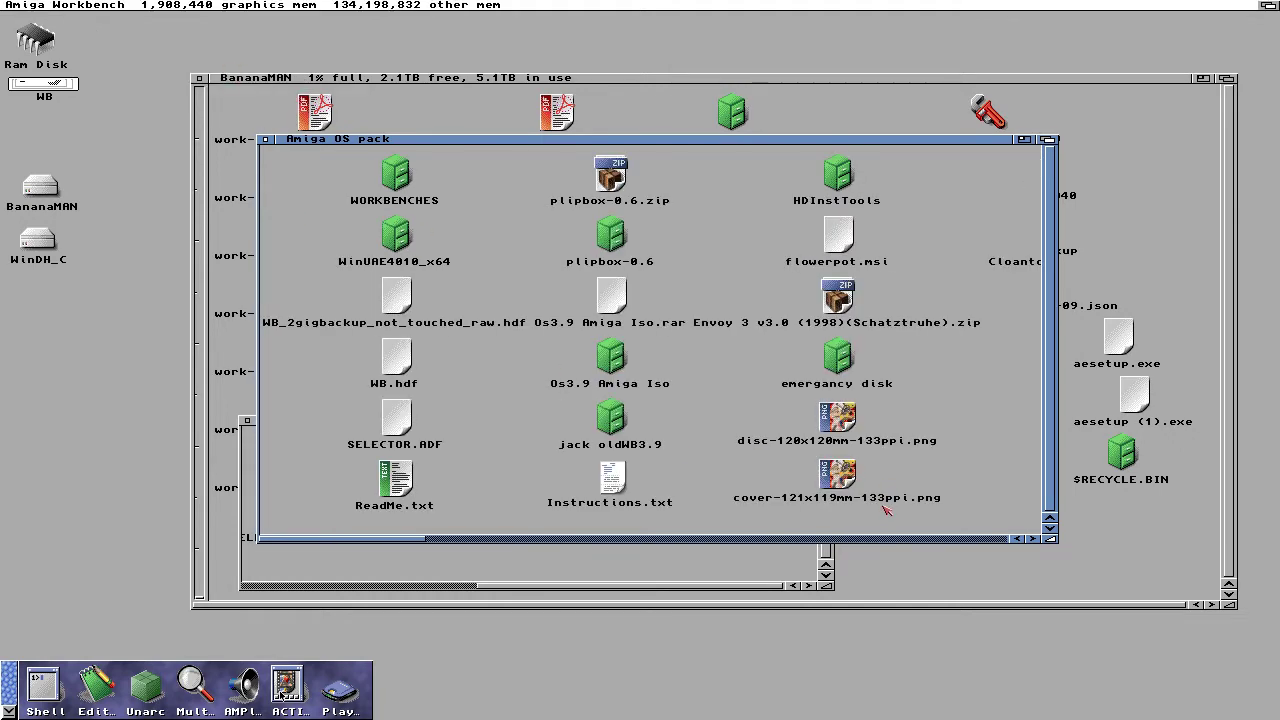
Locate the BB1, BB2 and BB34 archives and the BoingBag3.9 drawers in Amiga OS pack, and open the BB drawer.
{"action": "left_click", "coordinate": [891, 540]}
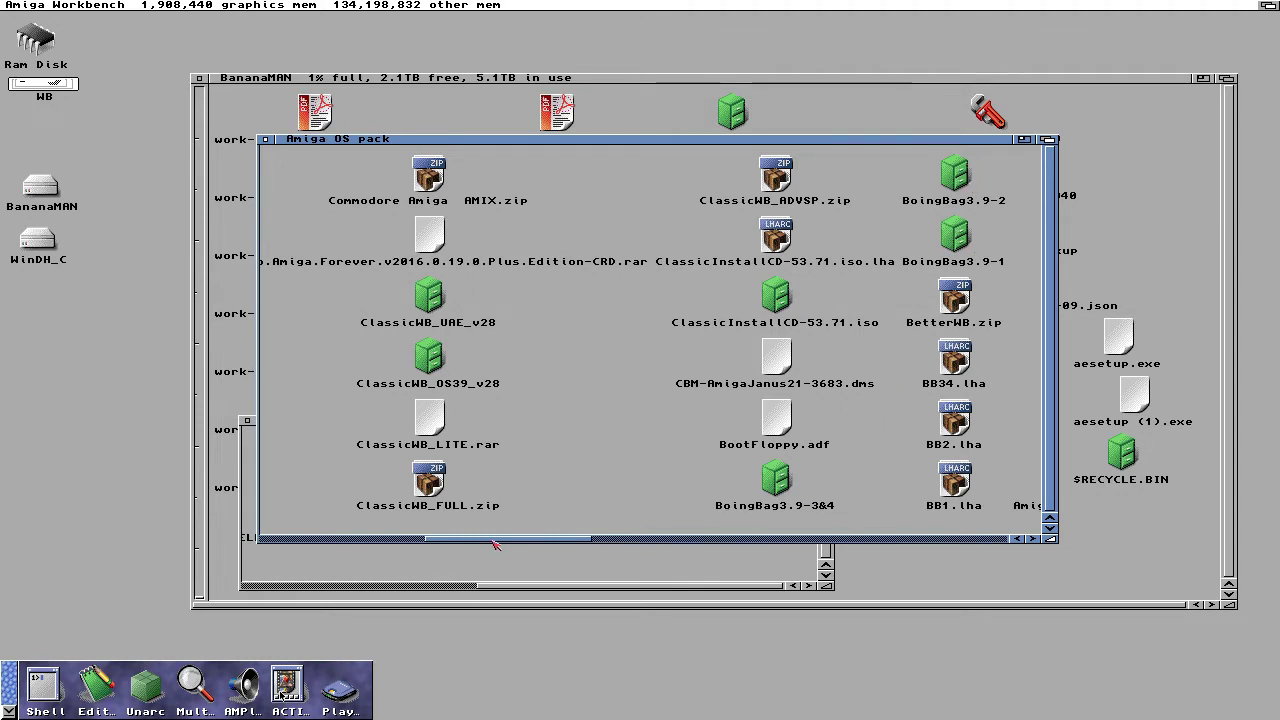
{"action": "left_click_drag", "start_coordinate": [500, 544], "coordinate": [567, 543]}
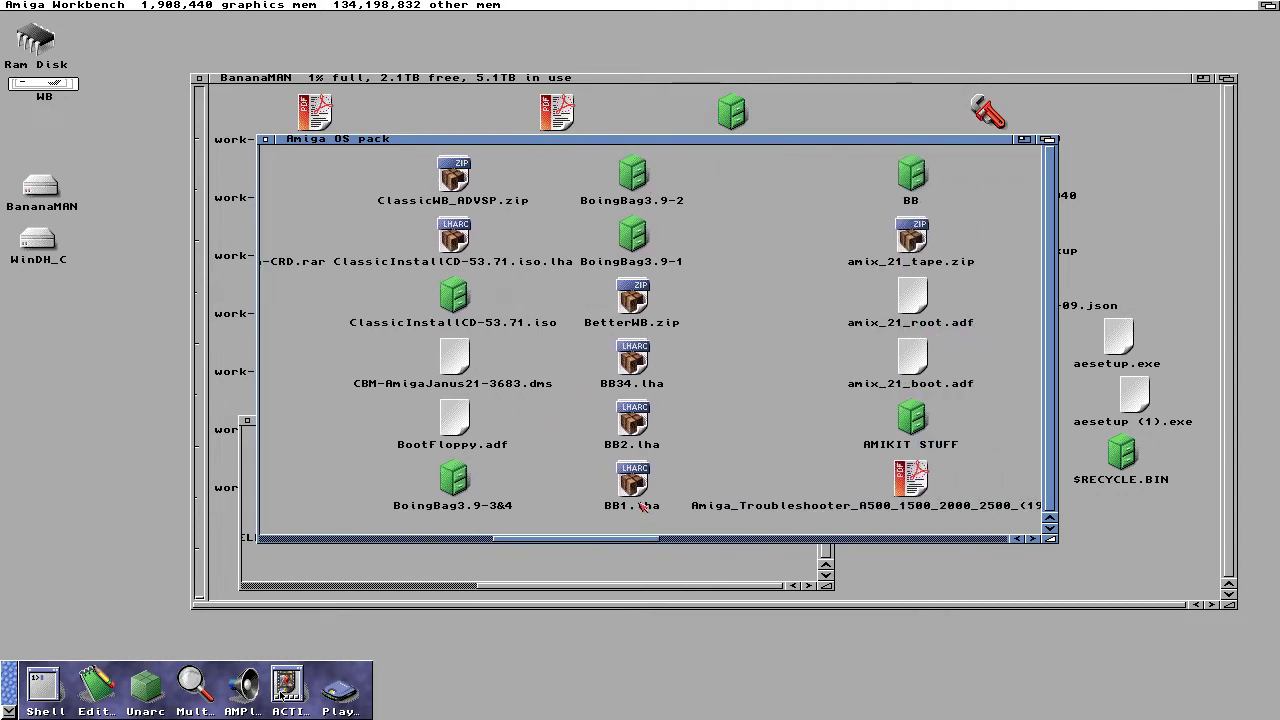
{"action": "left_click", "coordinate": [627, 420]}
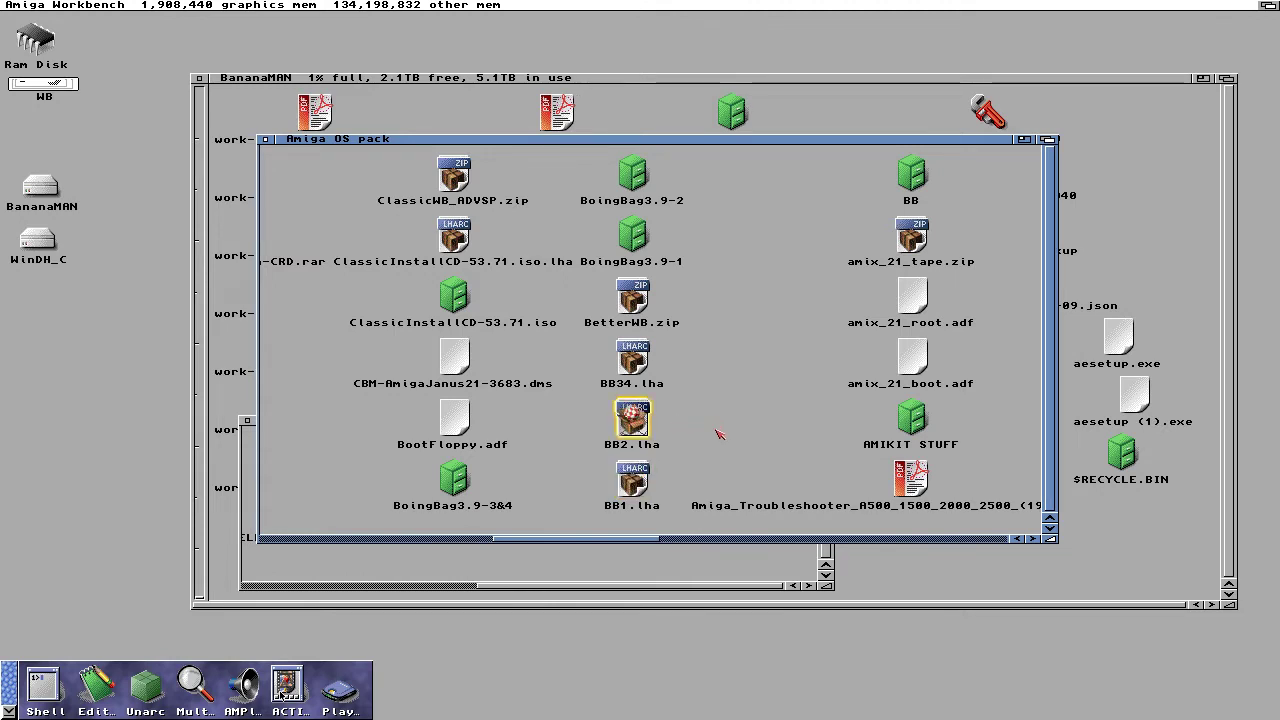
{"action": "left_click", "coordinate": [639, 486]}
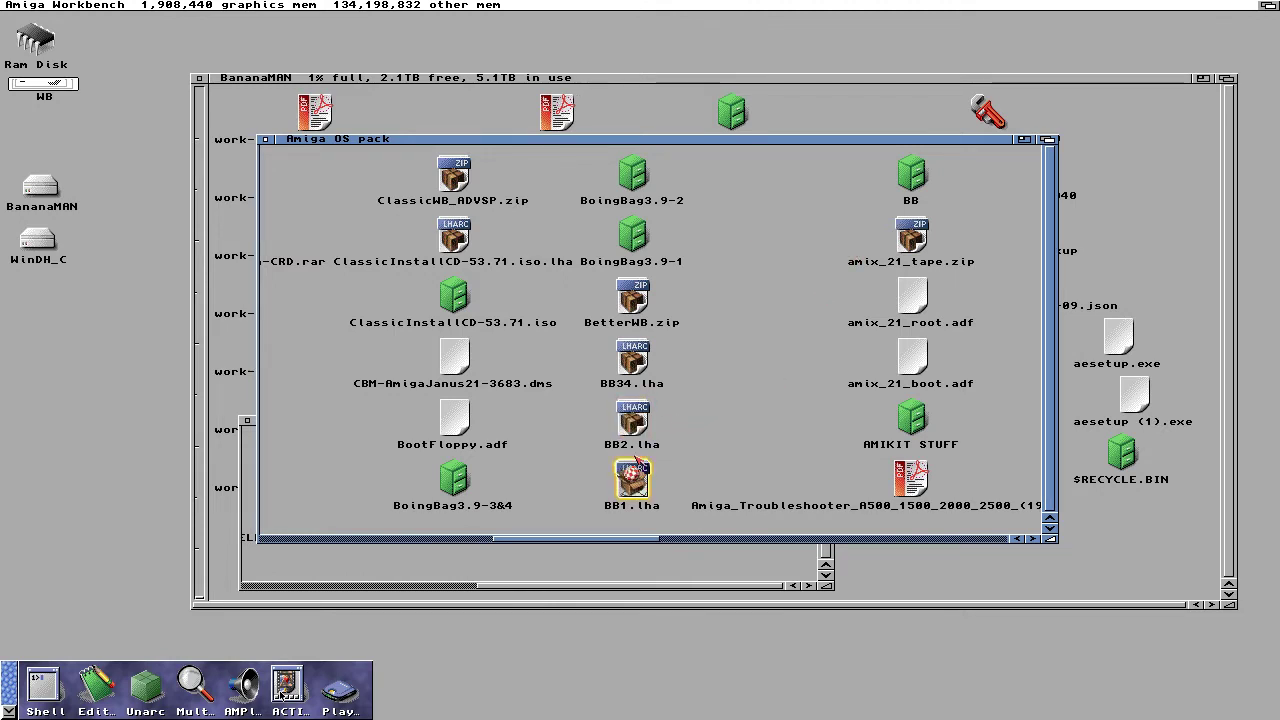
{"action": "left_click", "coordinate": [636, 443]}
{"action": "left_click", "coordinate": [637, 420]}
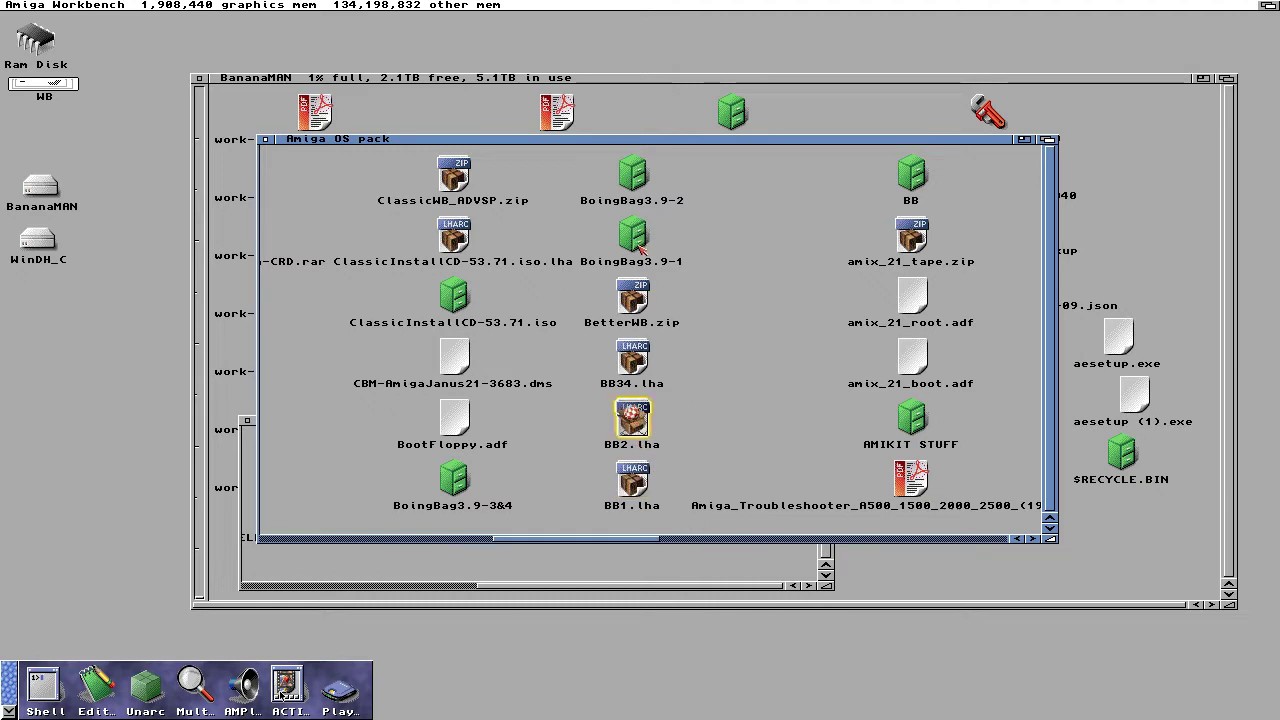
{"action": "left_click", "coordinate": [640, 245]}
{"action": "left_click", "coordinate": [638, 186]}
{"action": "left_click", "coordinate": [454, 478]}
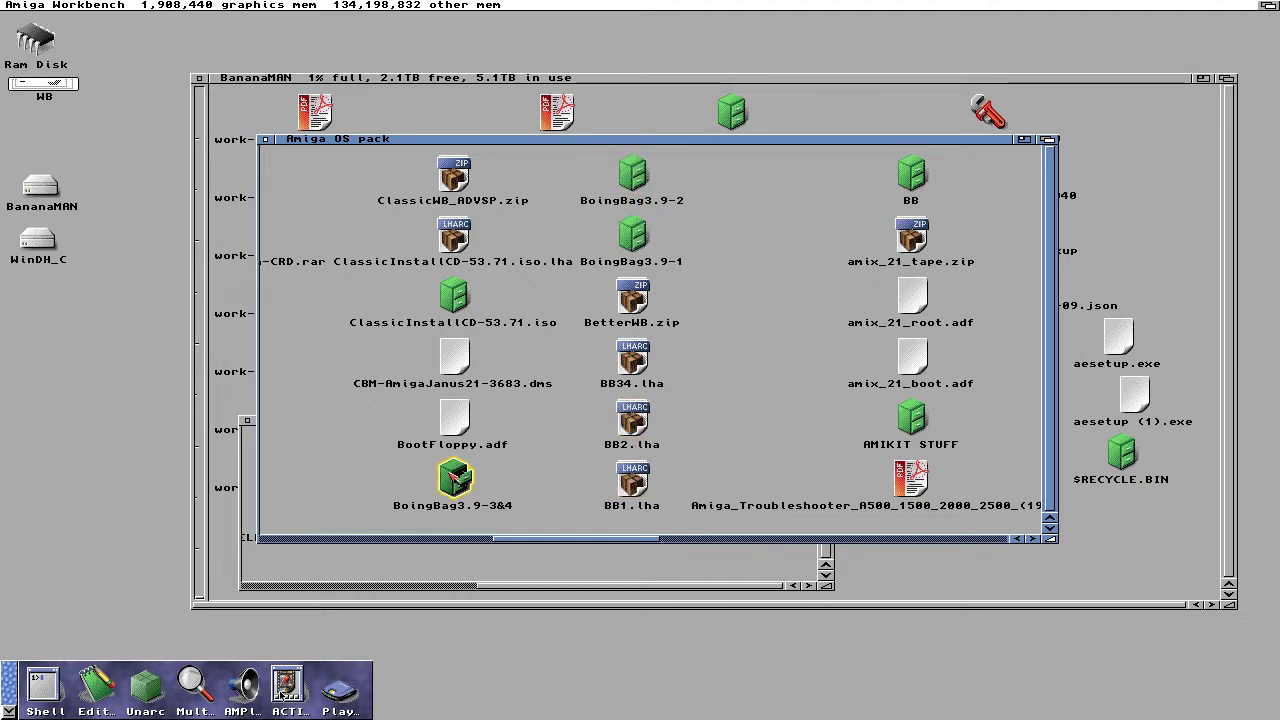
{"action": "double_click", "coordinate": [904, 180]}
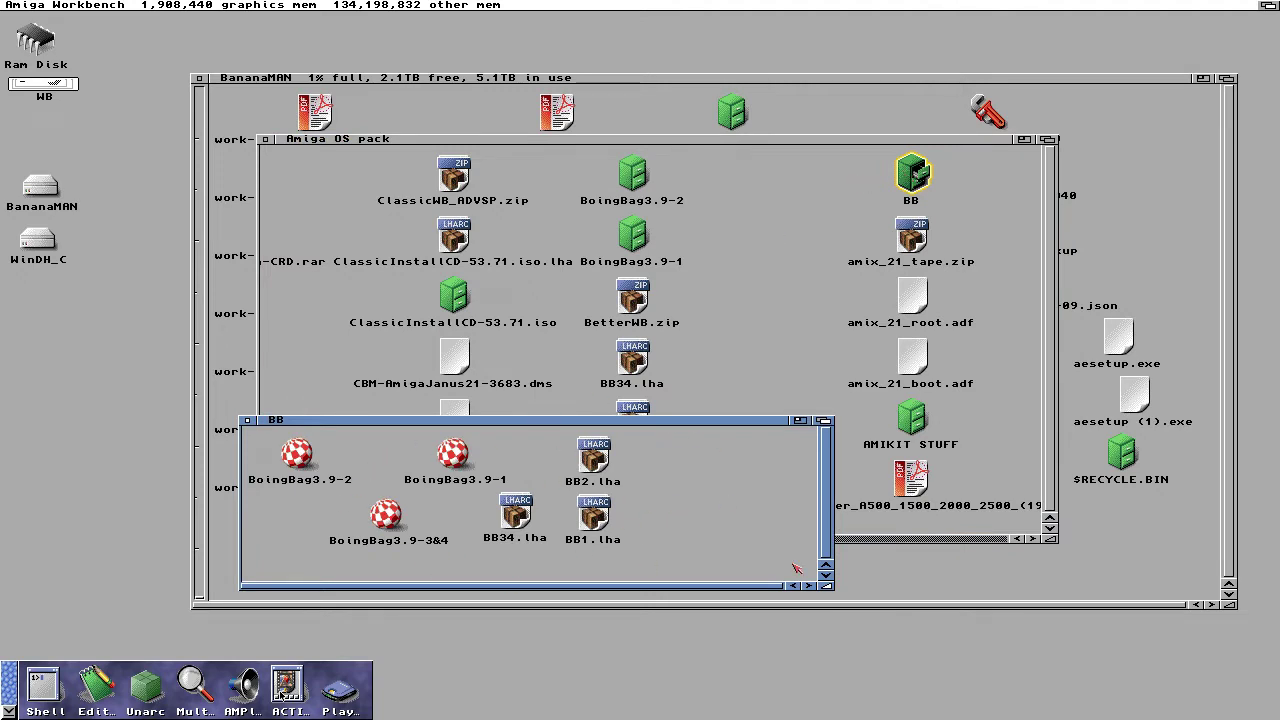
Close the BananaMAN, Amiga OS pack and remaining AMIGA EMU windows, and move the BB window clear of the AmigaOS3.9 disk icon.
{"action": "left_click_drag", "start_coordinate": [524, 422], "coordinate": [614, 263]}
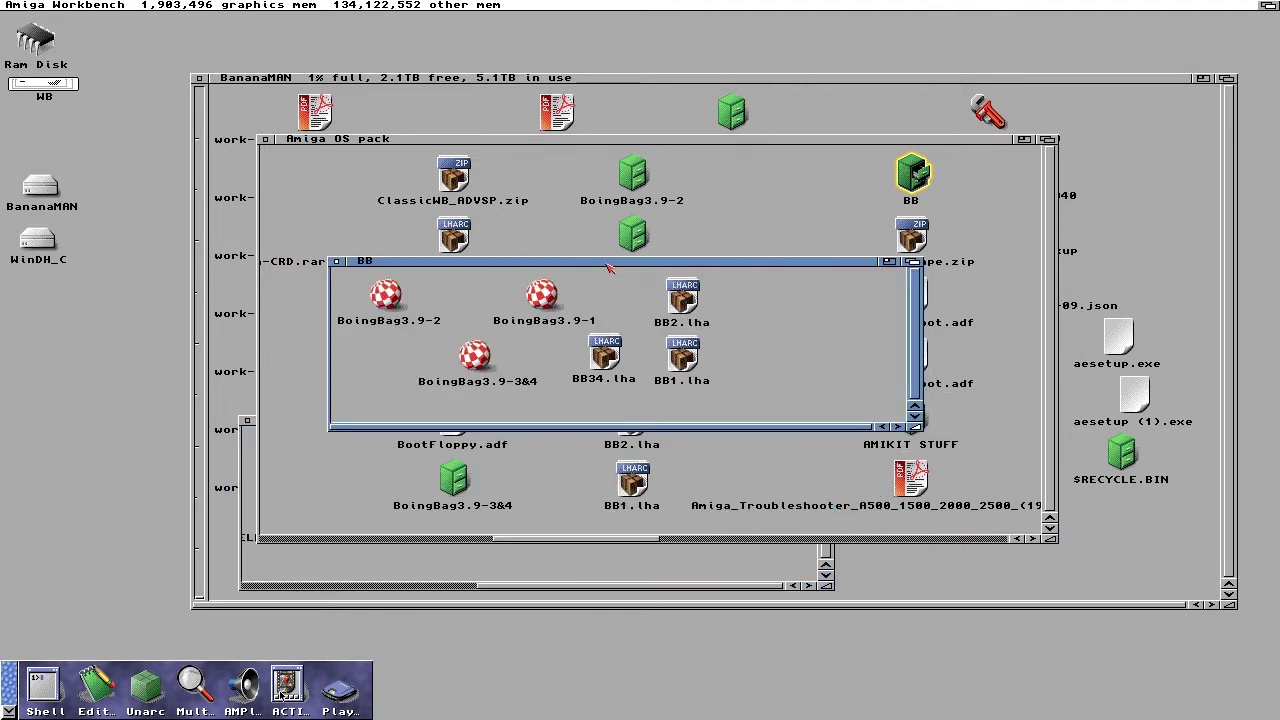
{"action": "left_click", "coordinate": [549, 397]}
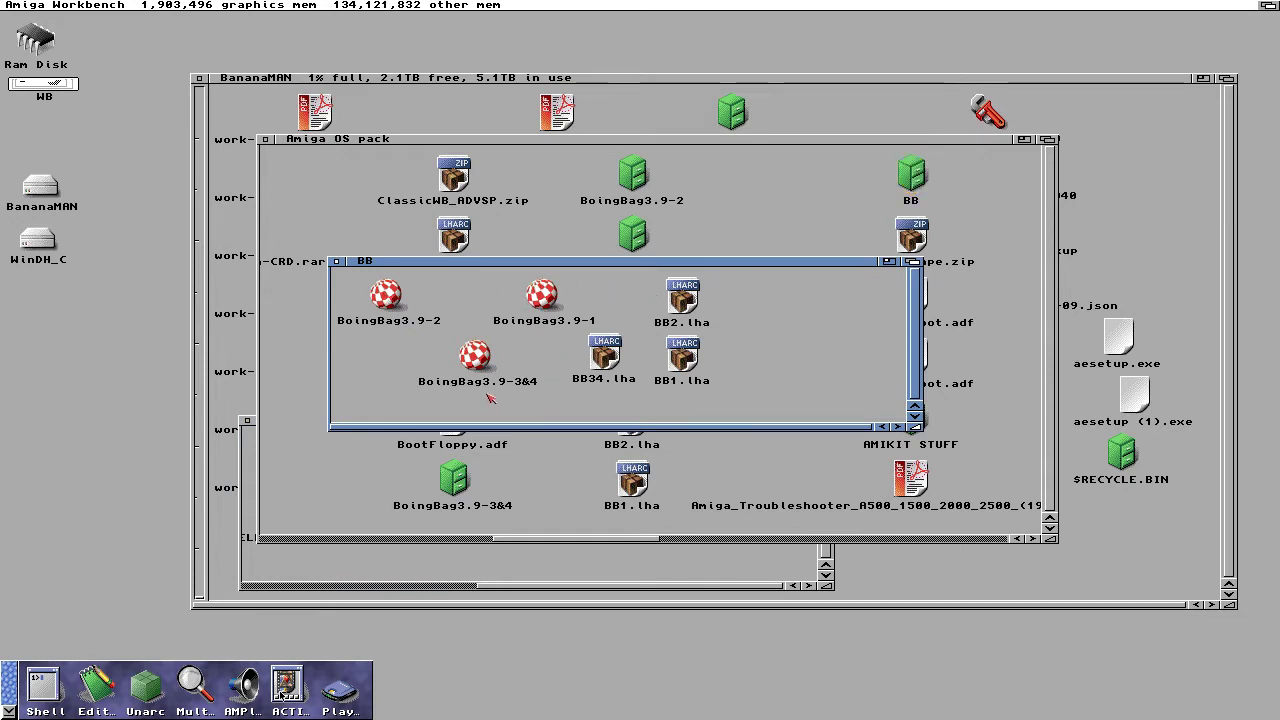
{"action": "left_click", "coordinate": [199, 78]}
{"action": "left_click", "coordinate": [265, 140]}
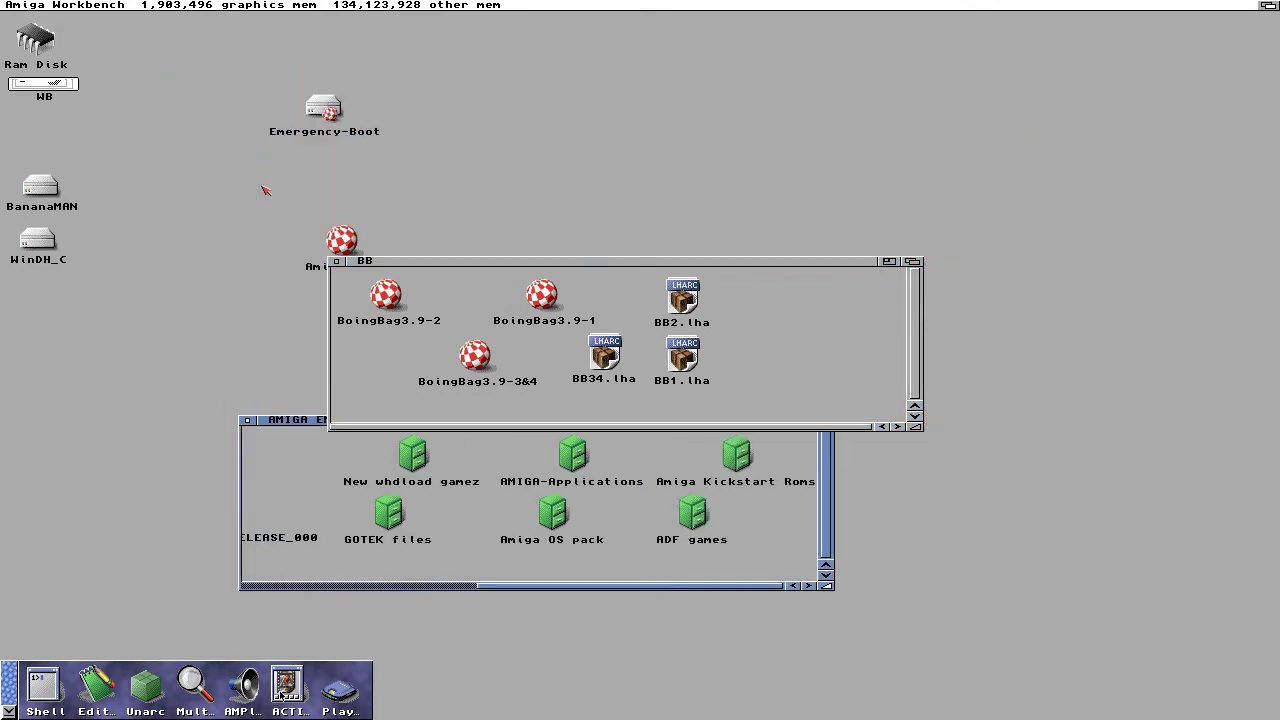
{"action": "left_click", "coordinate": [247, 420]}
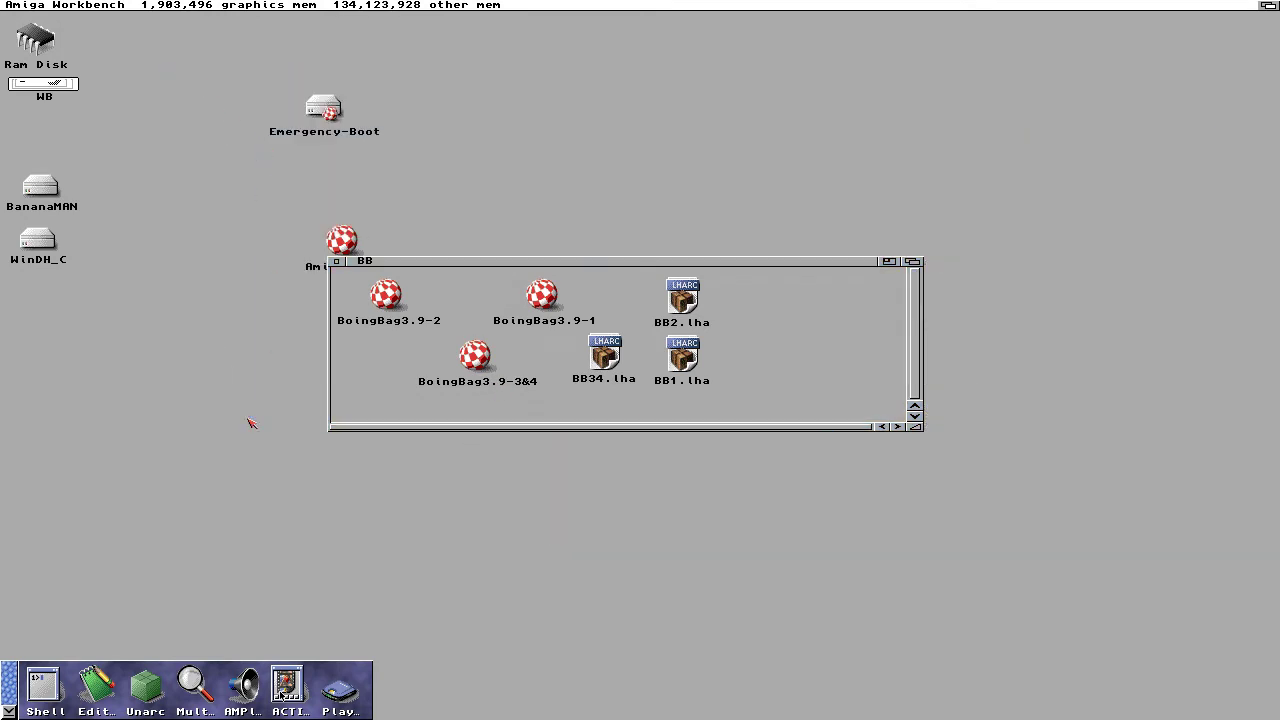
{"action": "left_click", "coordinate": [441, 270]}
{"action": "left_click_drag", "start_coordinate": [457, 265], "coordinate": [555, 158]}
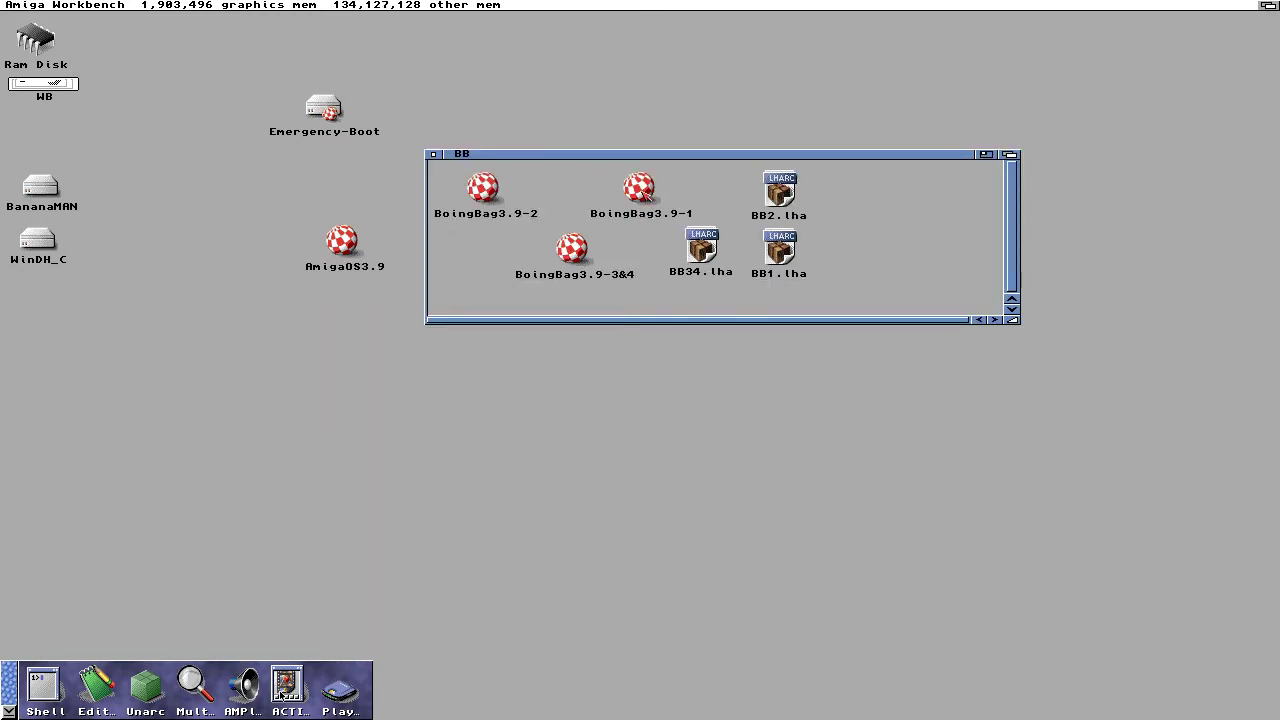
Start the installation from the BoingBag3.9-1 drawer with Install for Real and logging set to None.
{"action": "double_click", "coordinate": [640, 190]}
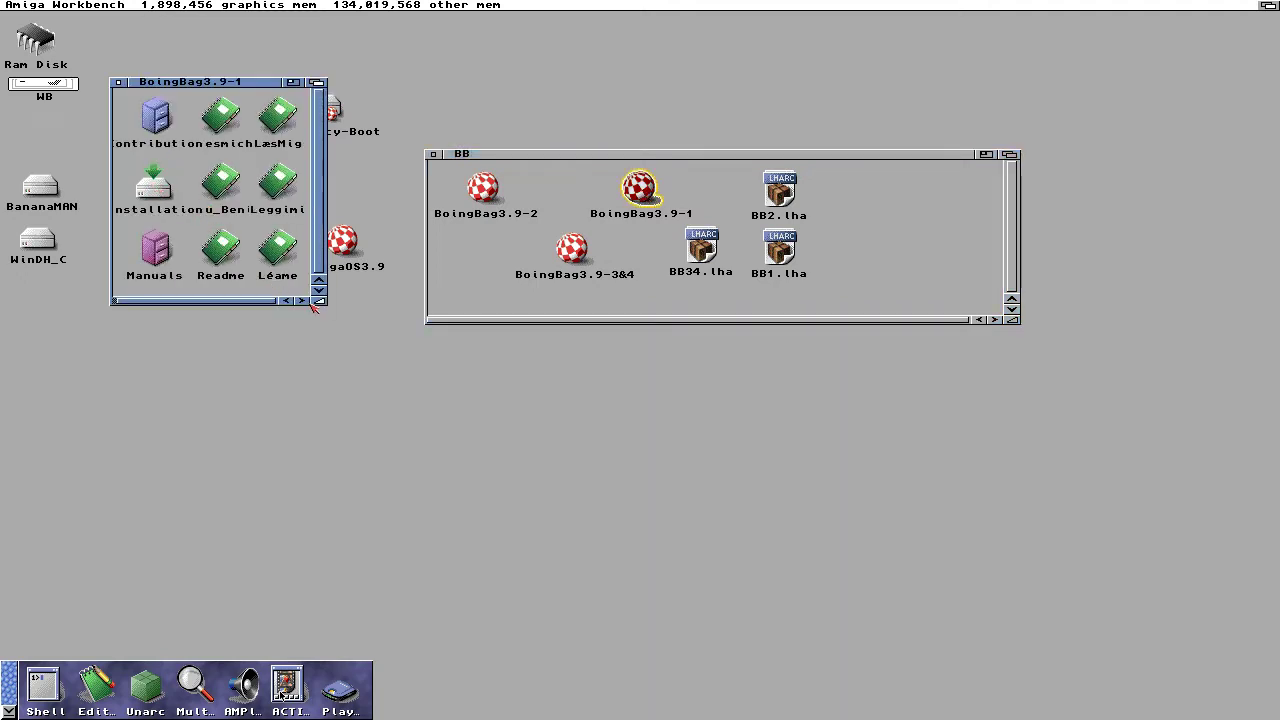
{"action": "left_click", "coordinate": [158, 187]}
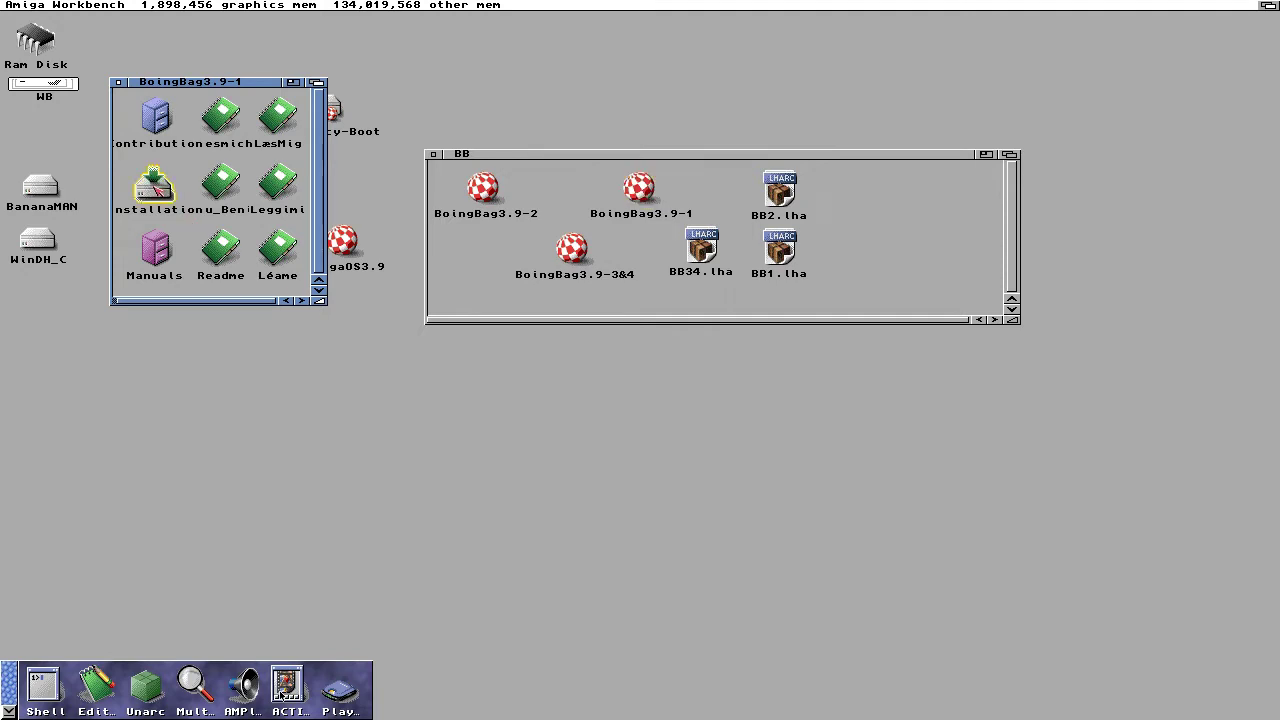
{"action": "double_click", "coordinate": [158, 187]}
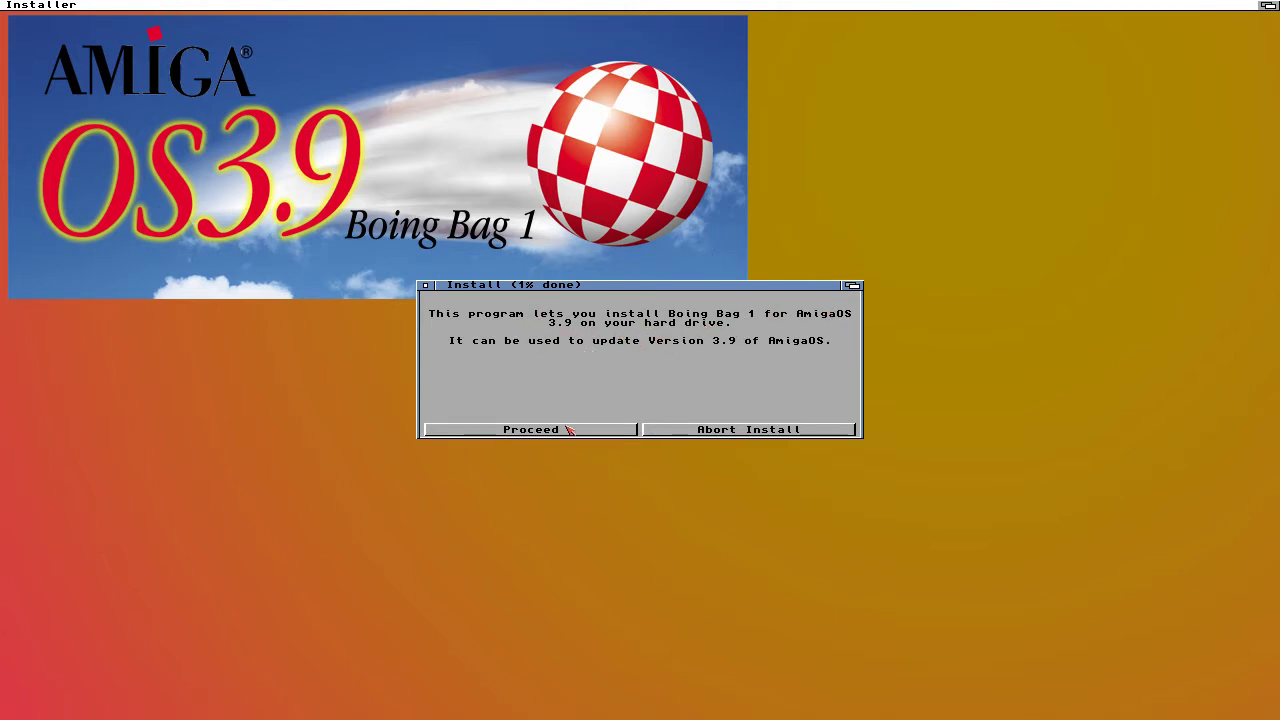
{"action": "left_click", "coordinate": [530, 429]}
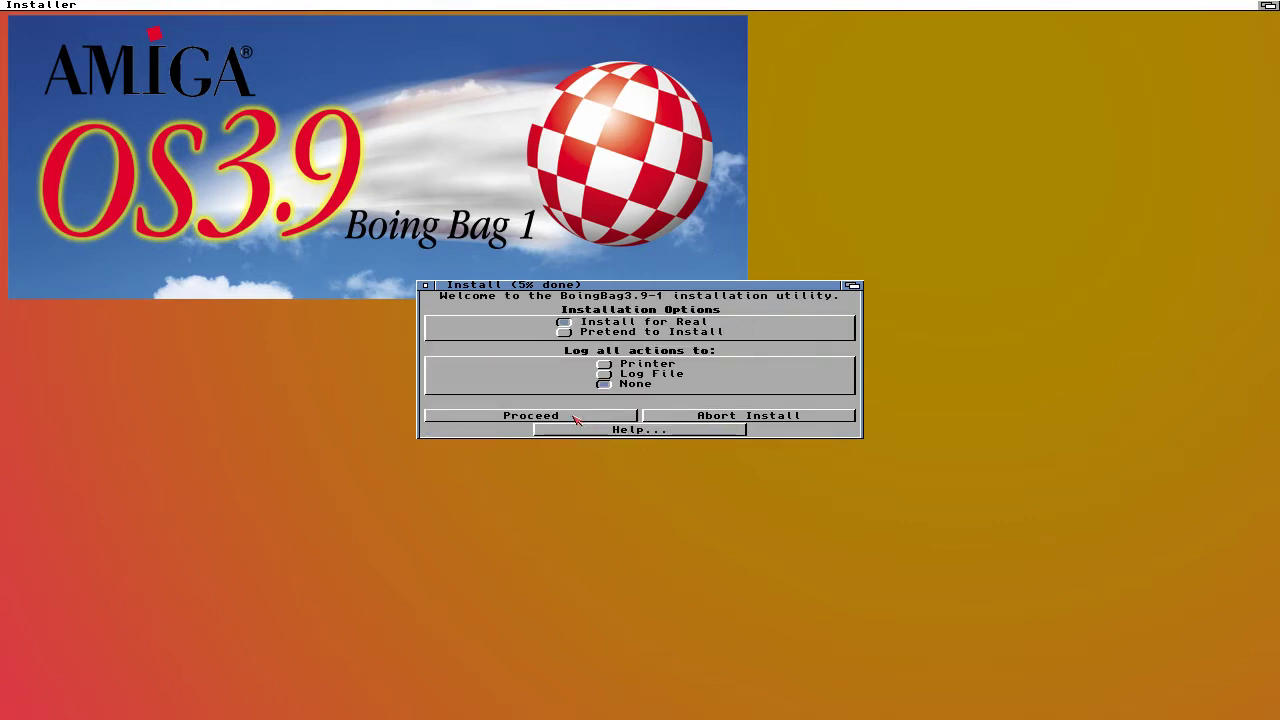
{"action": "left_click", "coordinate": [576, 416]}
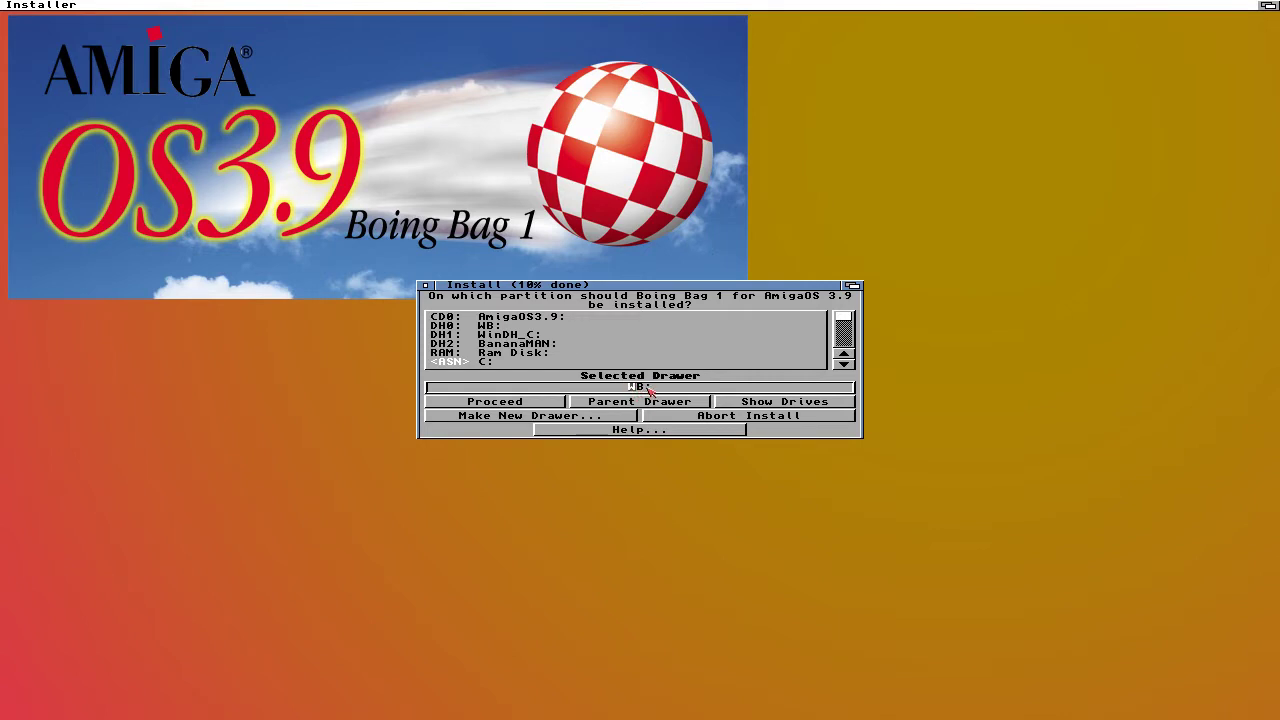
Install Boing Bag 1 on the WB: partition without extra languages, finish the installer and close the BoingBag3.9-1 drawer.
{"action": "left_click", "coordinate": [488, 326]}
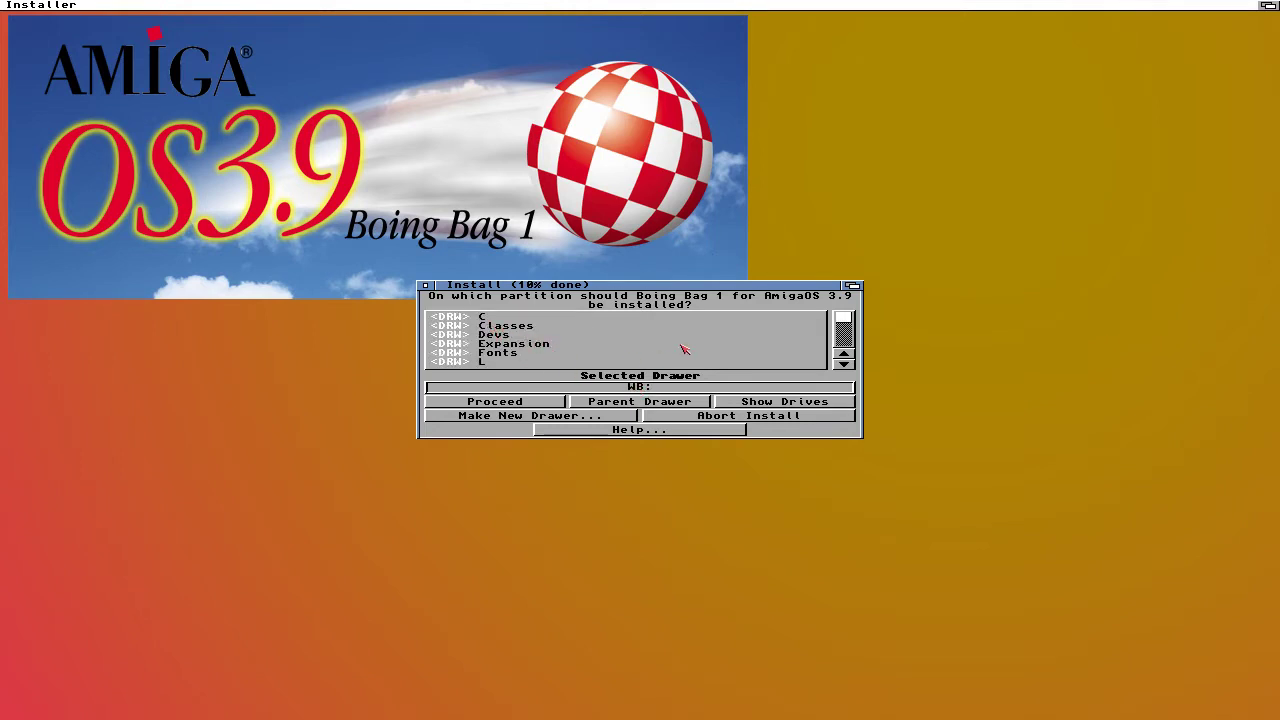
{"action": "left_click", "coordinate": [545, 402]}
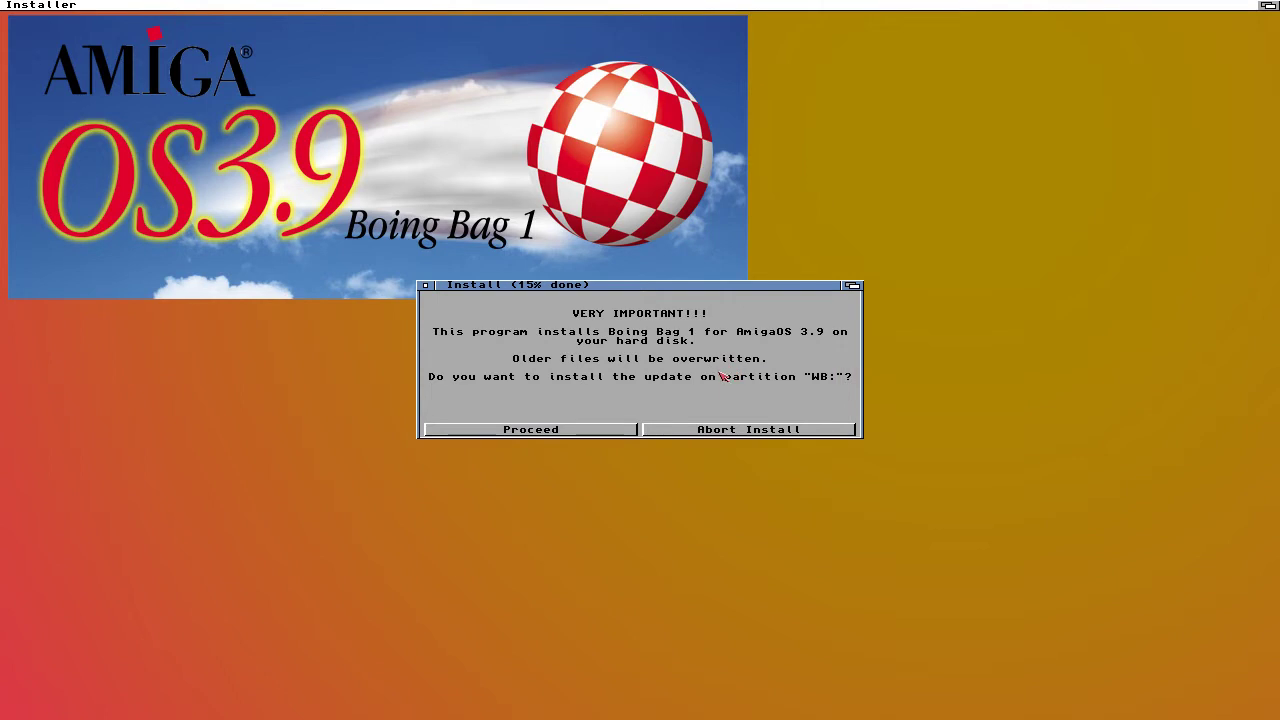
{"action": "left_click", "coordinate": [577, 430]}
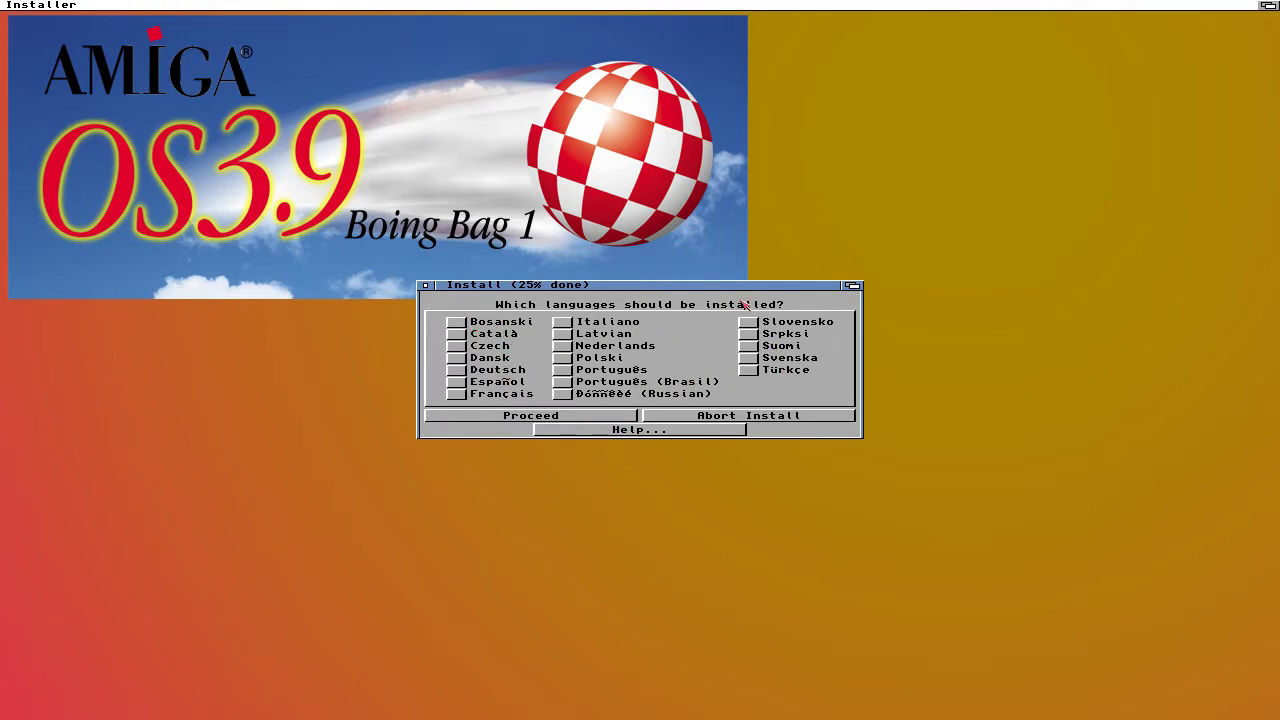
{"action": "left_click", "coordinate": [530, 416]}
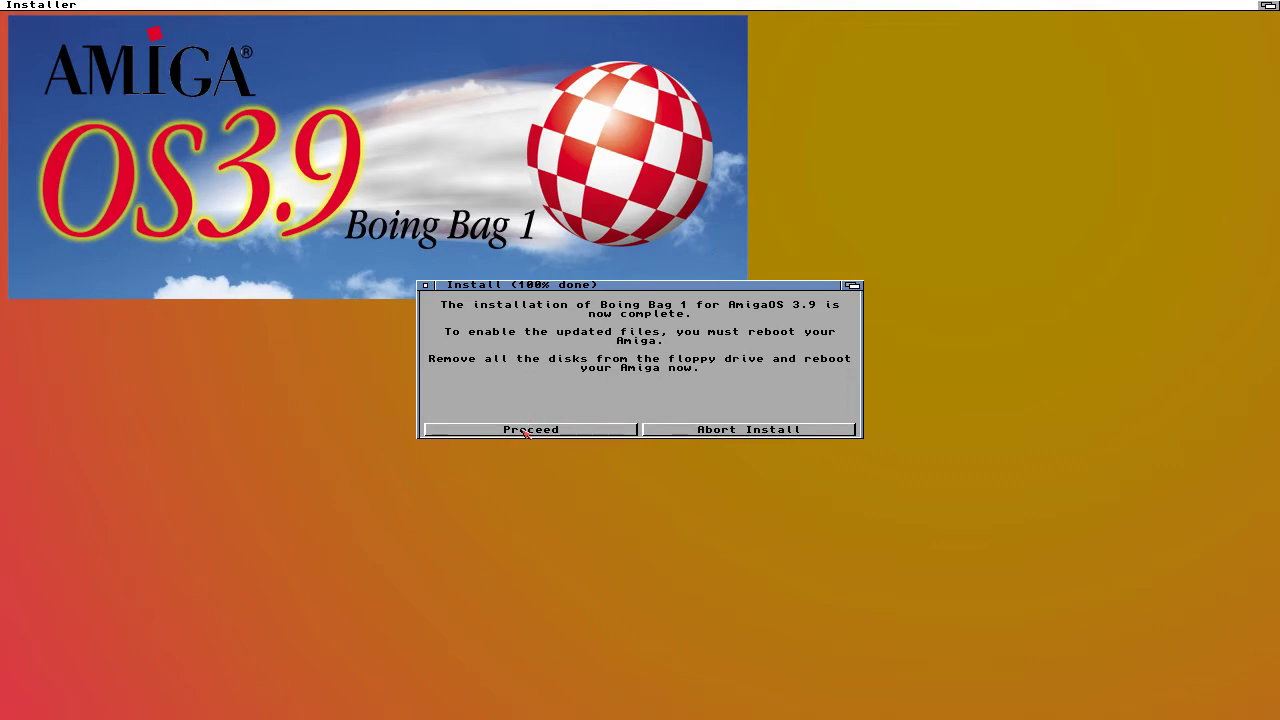
{"action": "left_click", "coordinate": [521, 431]}
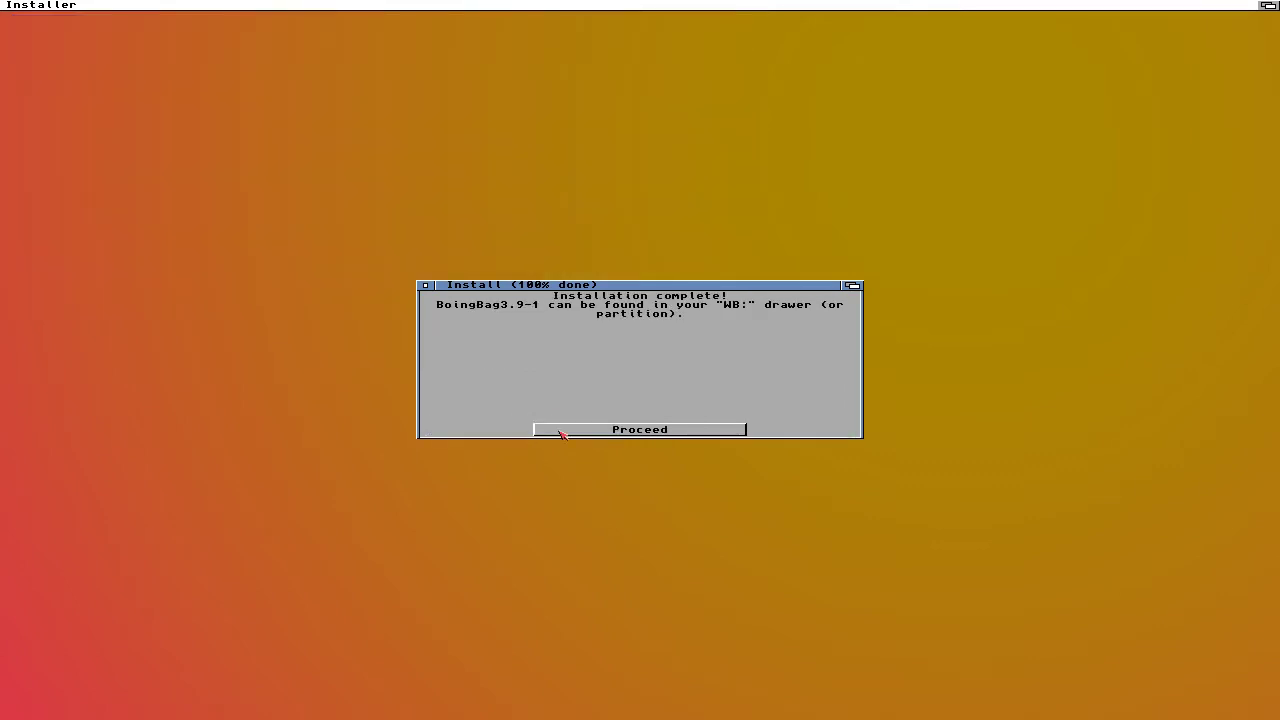
{"action": "left_click", "coordinate": [559, 433]}
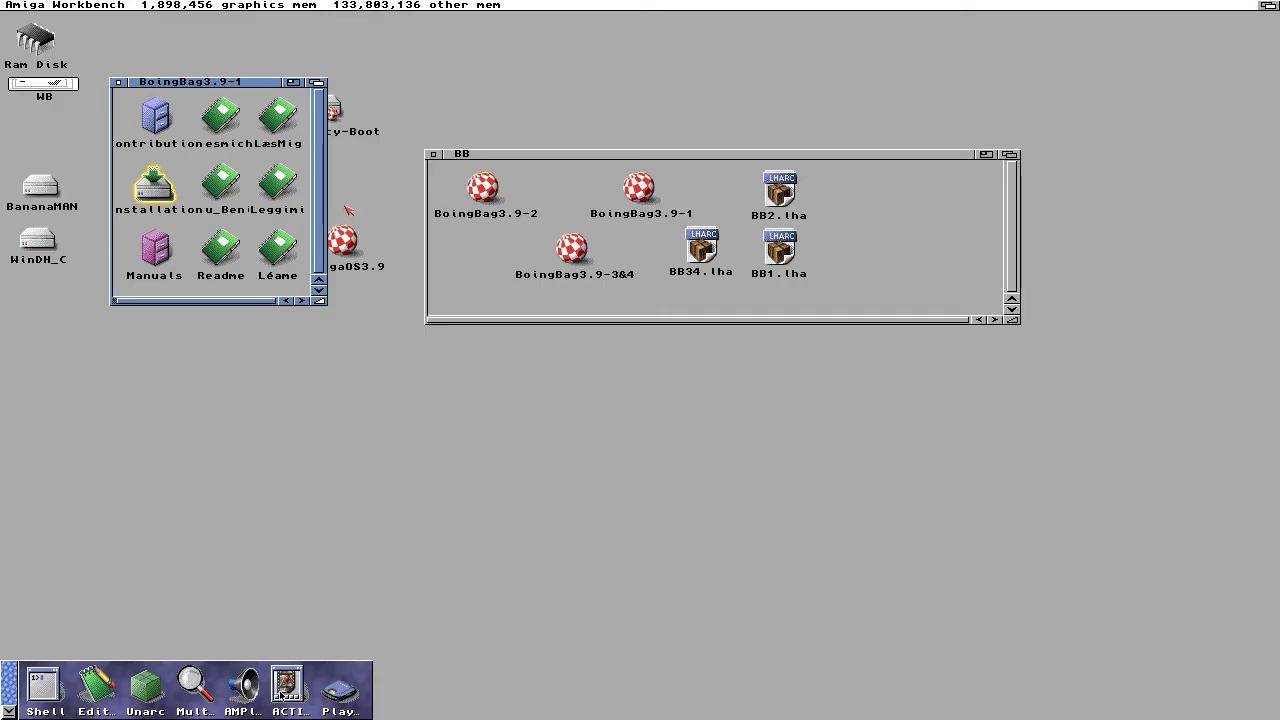
{"action": "left_click", "coordinate": [119, 83]}
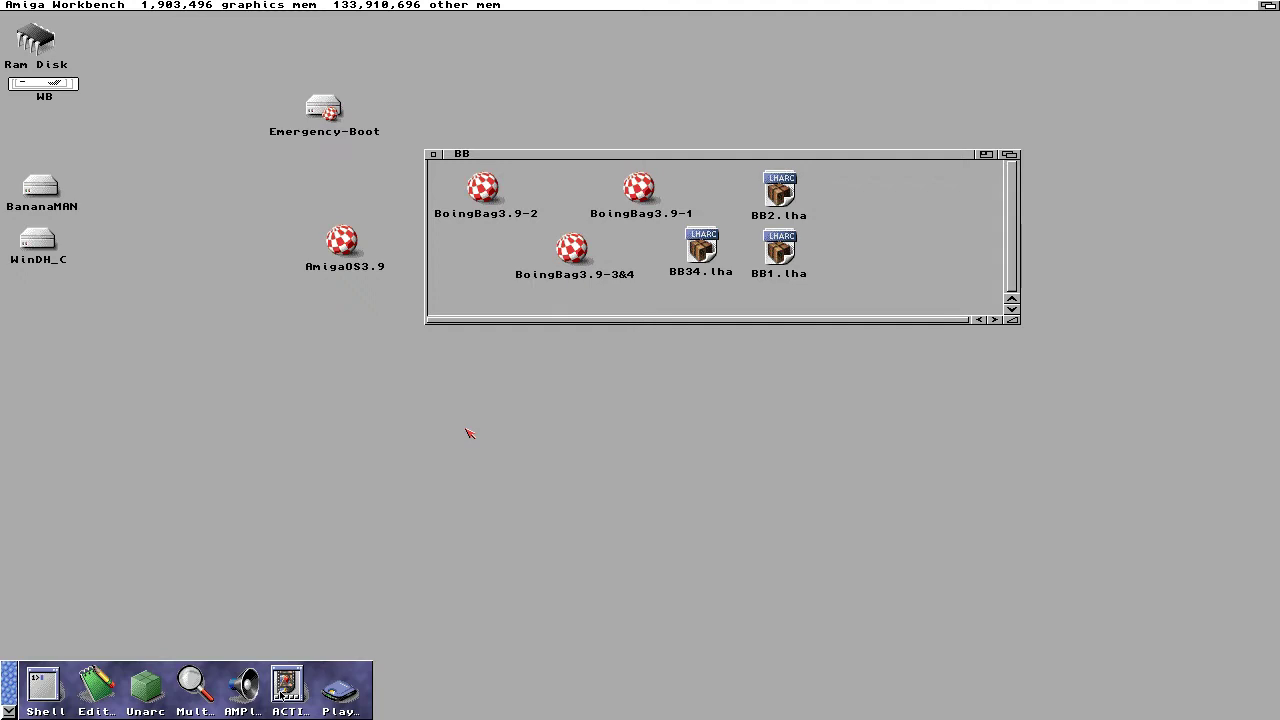
Start the installation from the BoingBag3.9-2 drawer in Intermediate User mode, with Install for Real and no logging.
{"action": "left_click", "coordinate": [477, 285]}
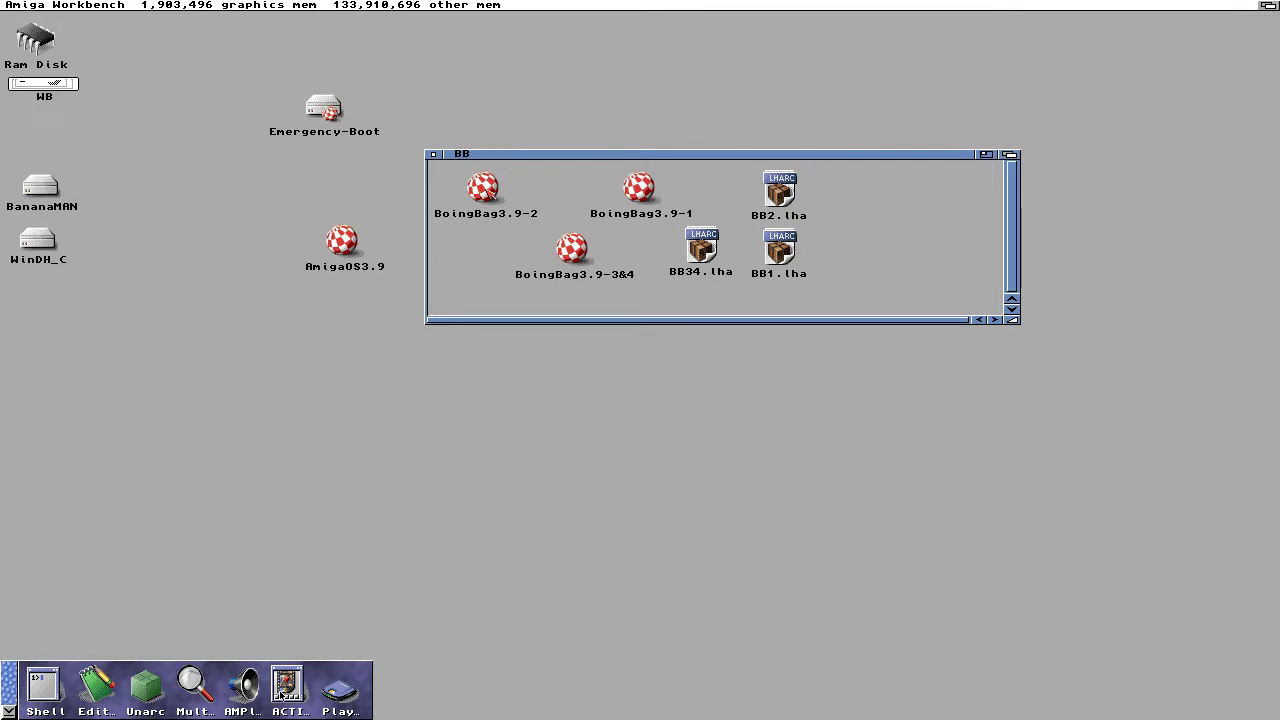
{"action": "double_click", "coordinate": [484, 190]}
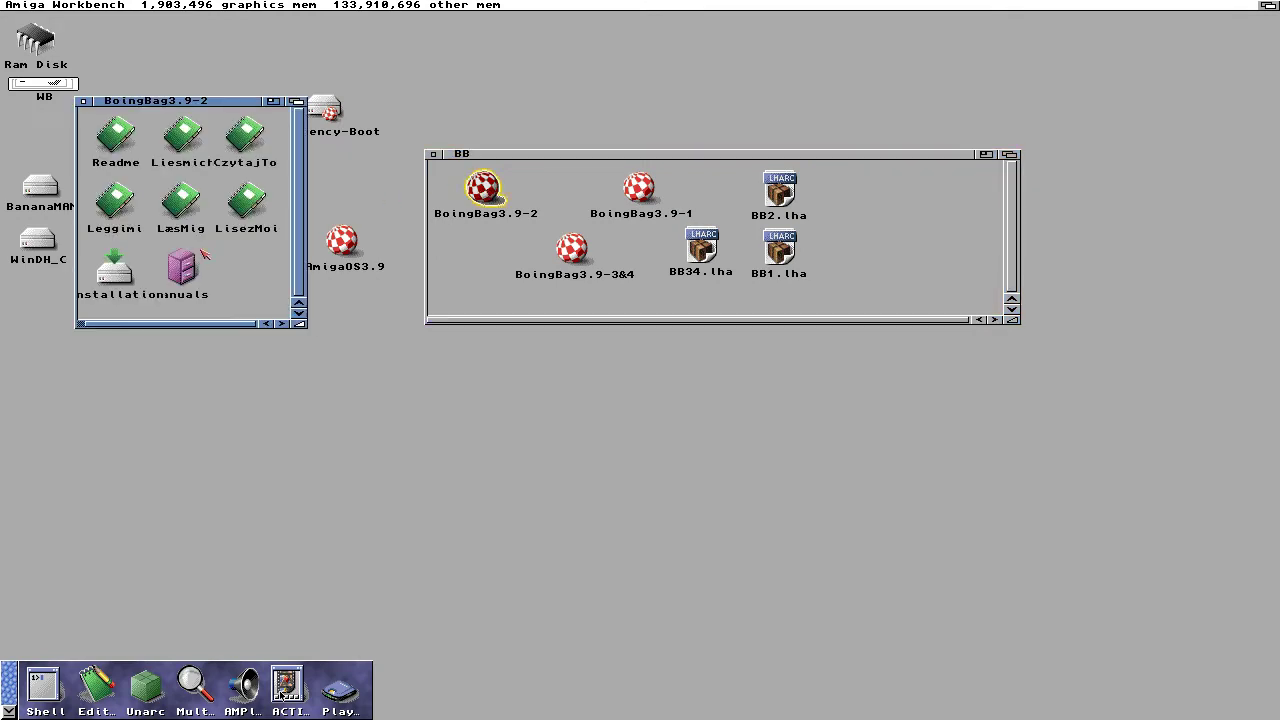
{"action": "double_click", "coordinate": [120, 274]}
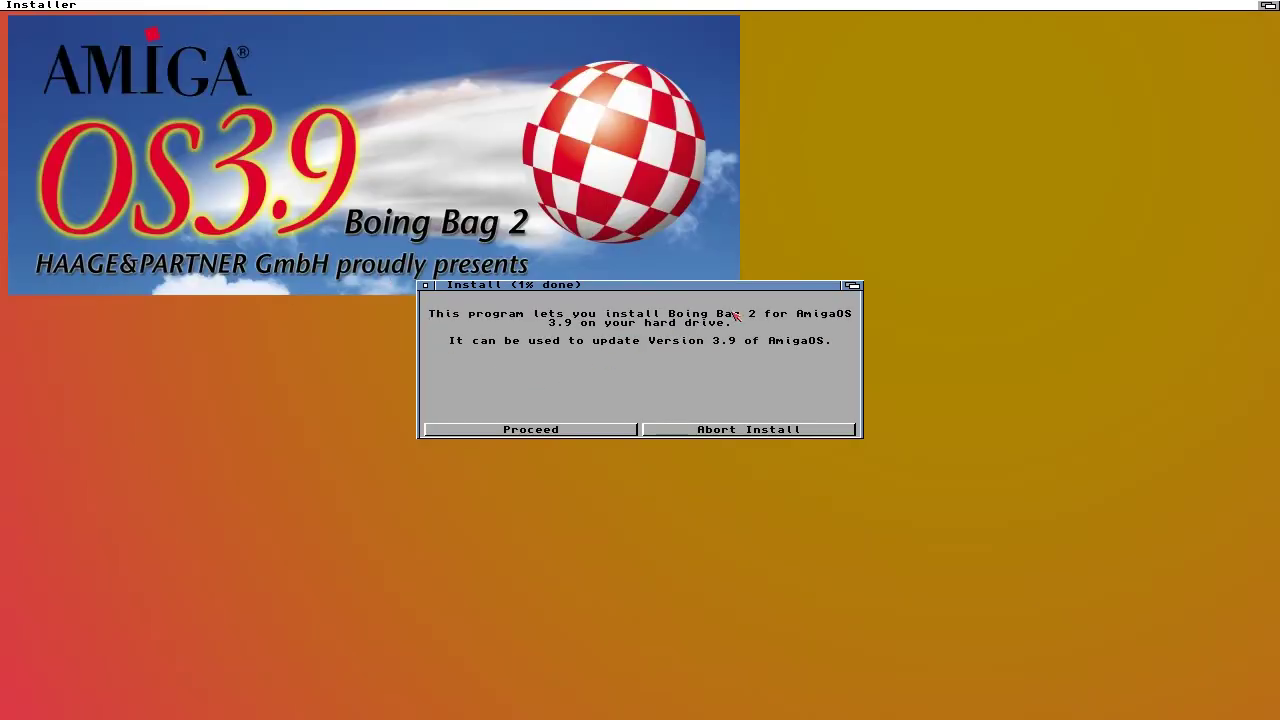
{"action": "left_click", "coordinate": [530, 430]}
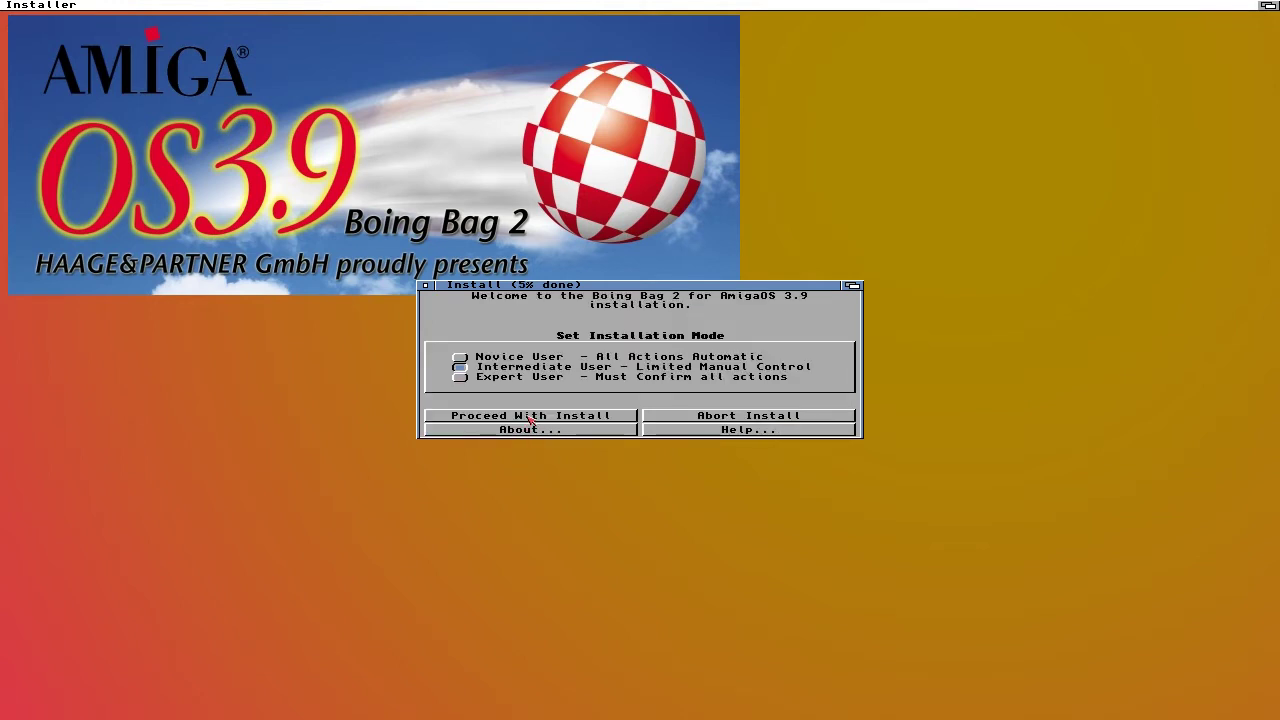
{"action": "left_click", "coordinate": [530, 416]}
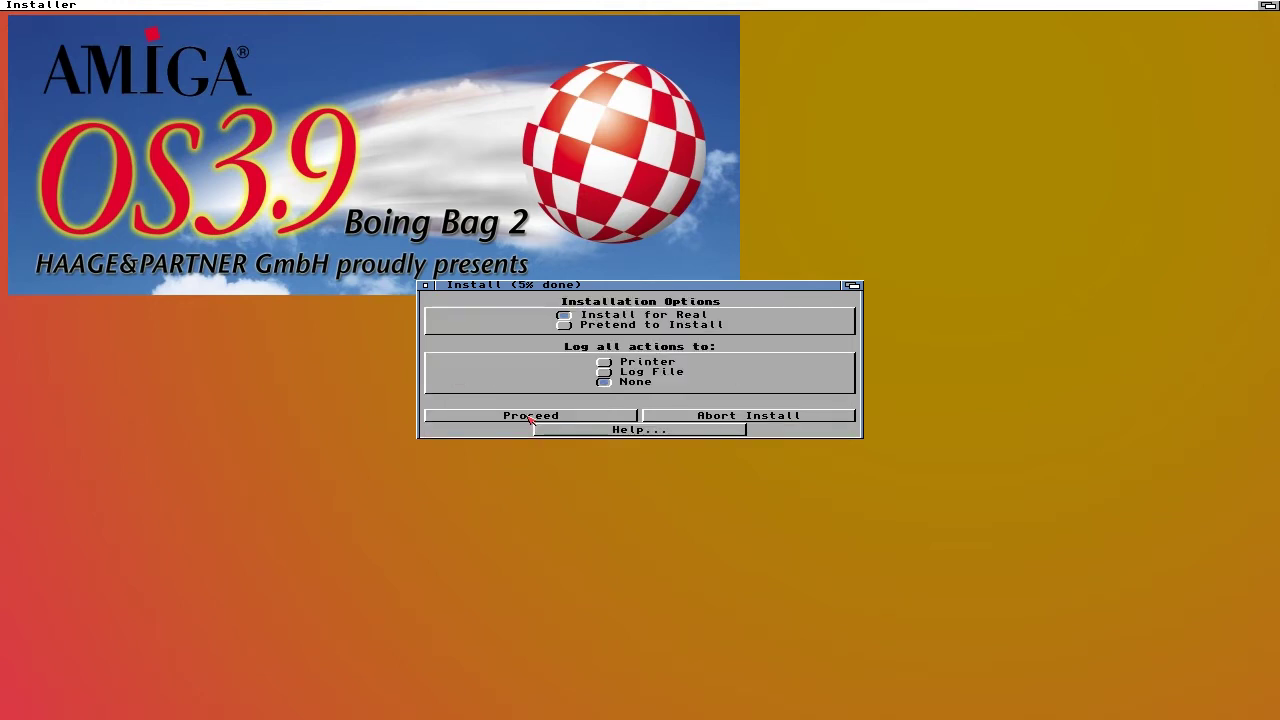
{"action": "left_click", "coordinate": [530, 416]}
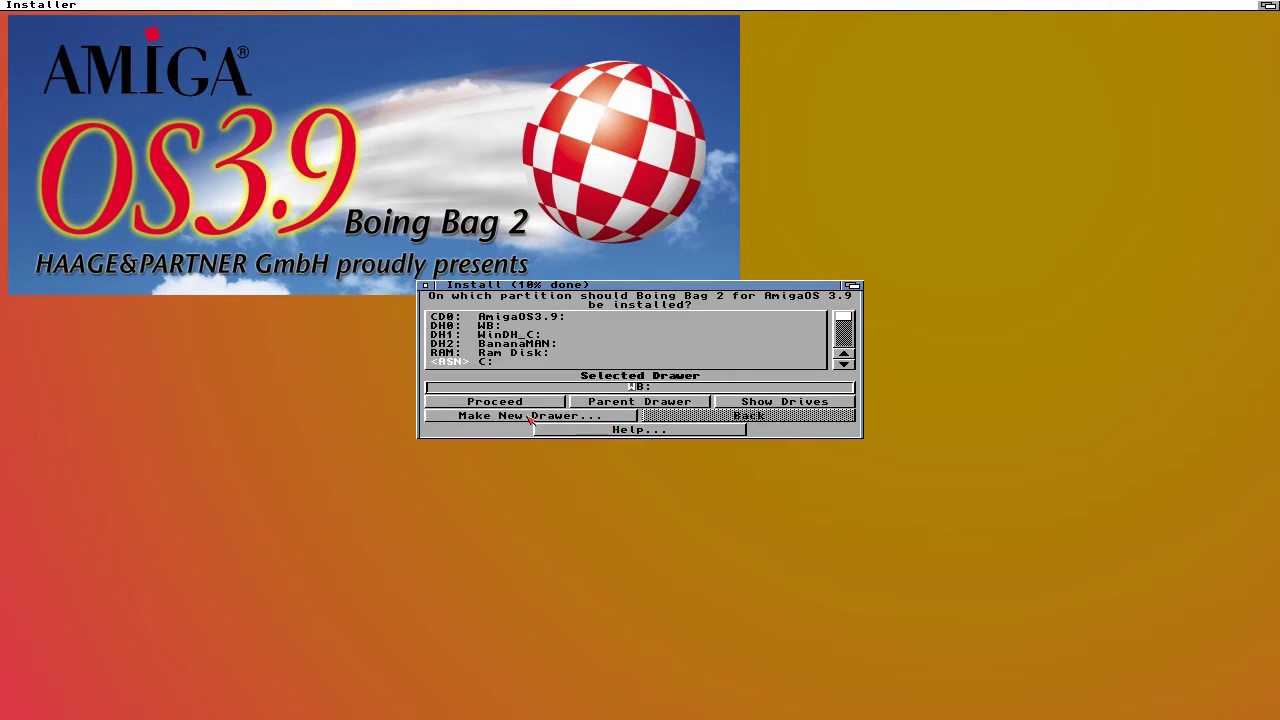
Install Boing Bag 2 on the WB: partition without the ROM update, finish the installer and close the BoingBag3.9-2 drawer.
{"action": "left_click", "coordinate": [483, 326]}
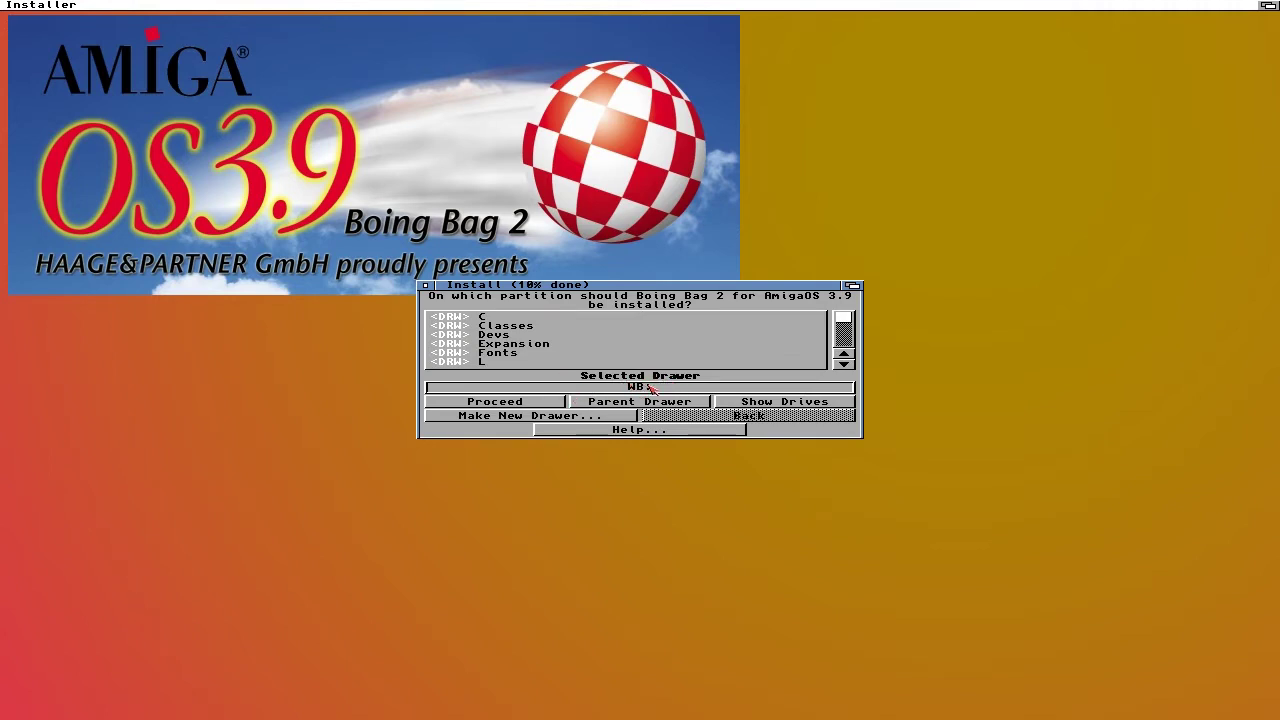
{"action": "left_click", "coordinate": [538, 404]}
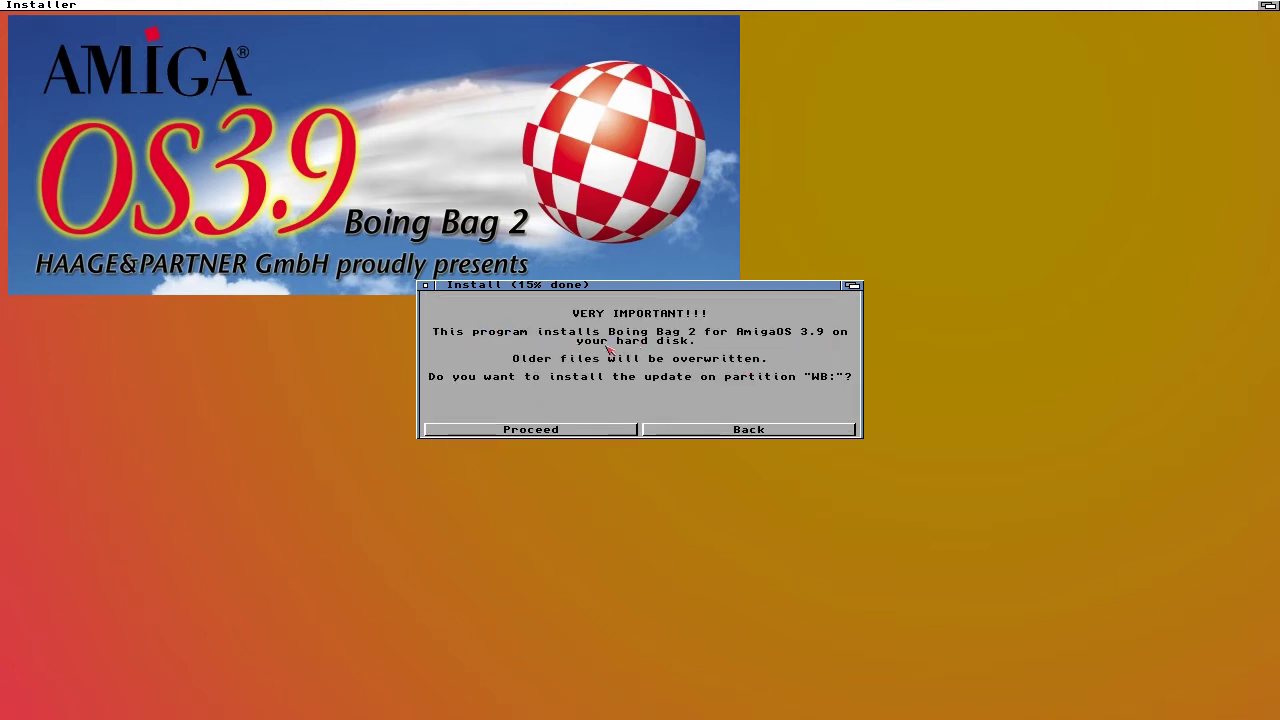
{"action": "left_click", "coordinate": [544, 433]}
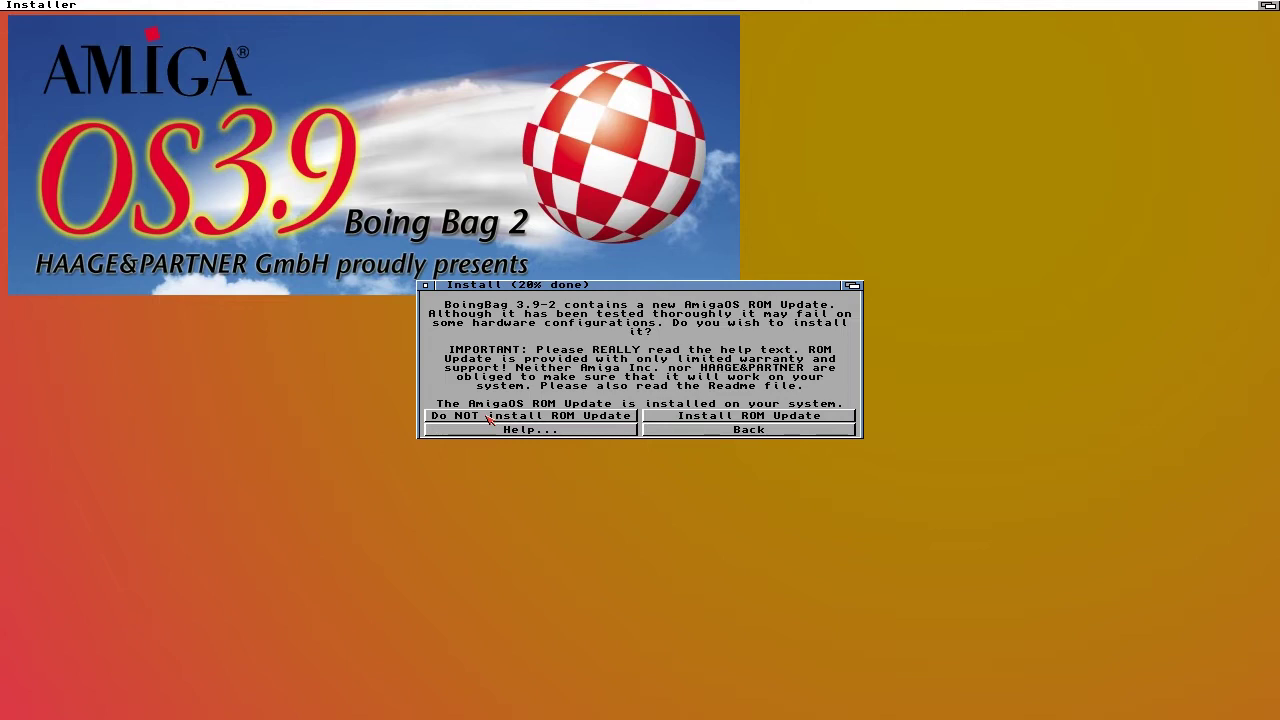
{"action": "left_click", "coordinate": [489, 419]}
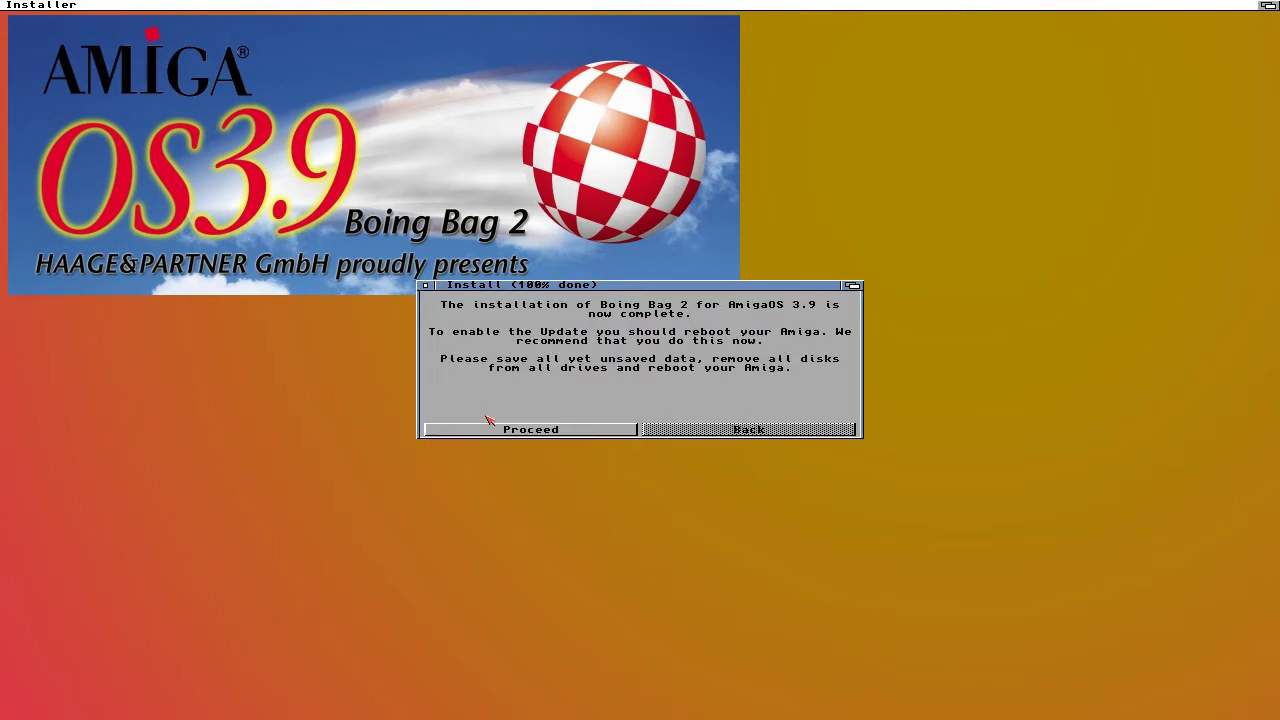
{"action": "left_click", "coordinate": [506, 432]}
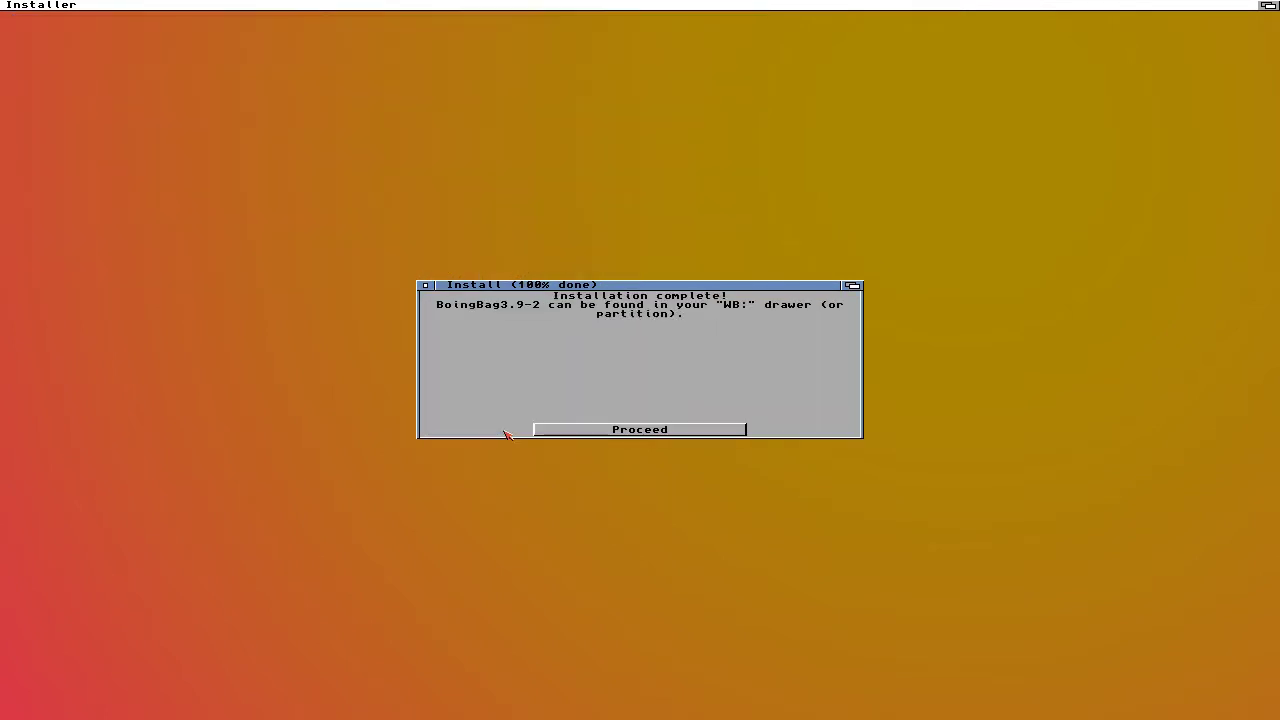
{"action": "left_click", "coordinate": [570, 432]}
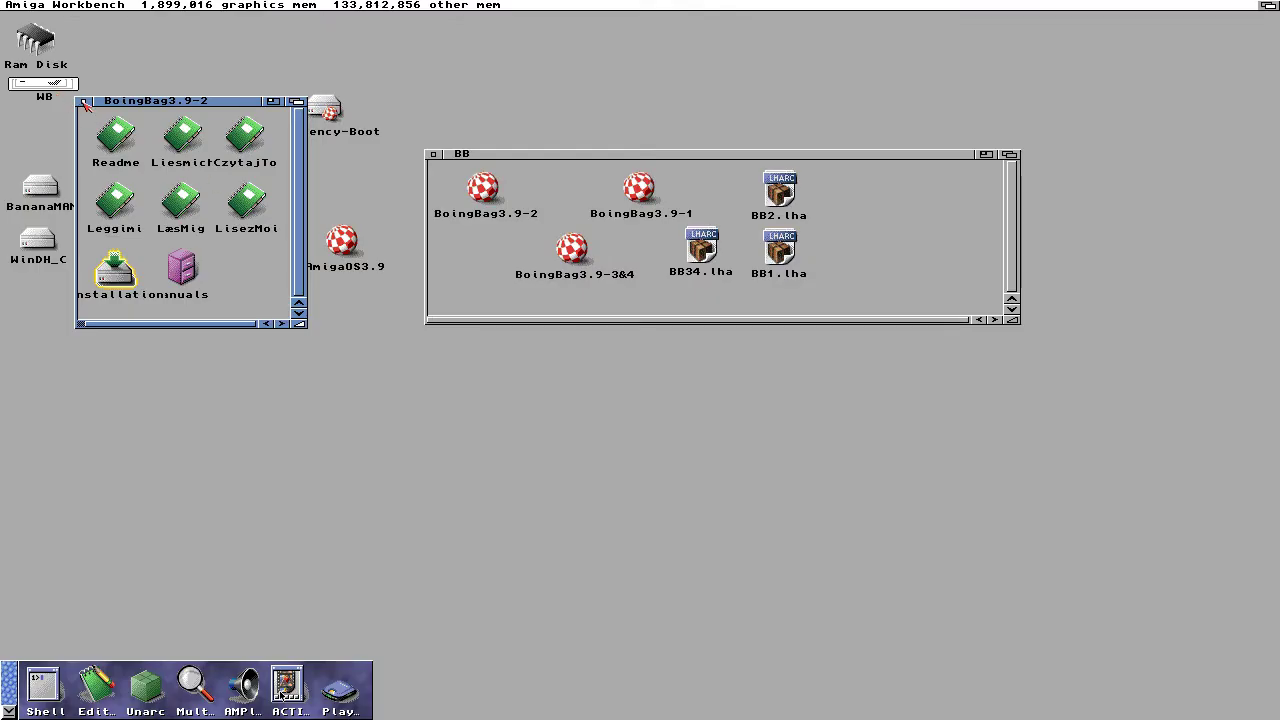
{"action": "left_click", "coordinate": [84, 102]}
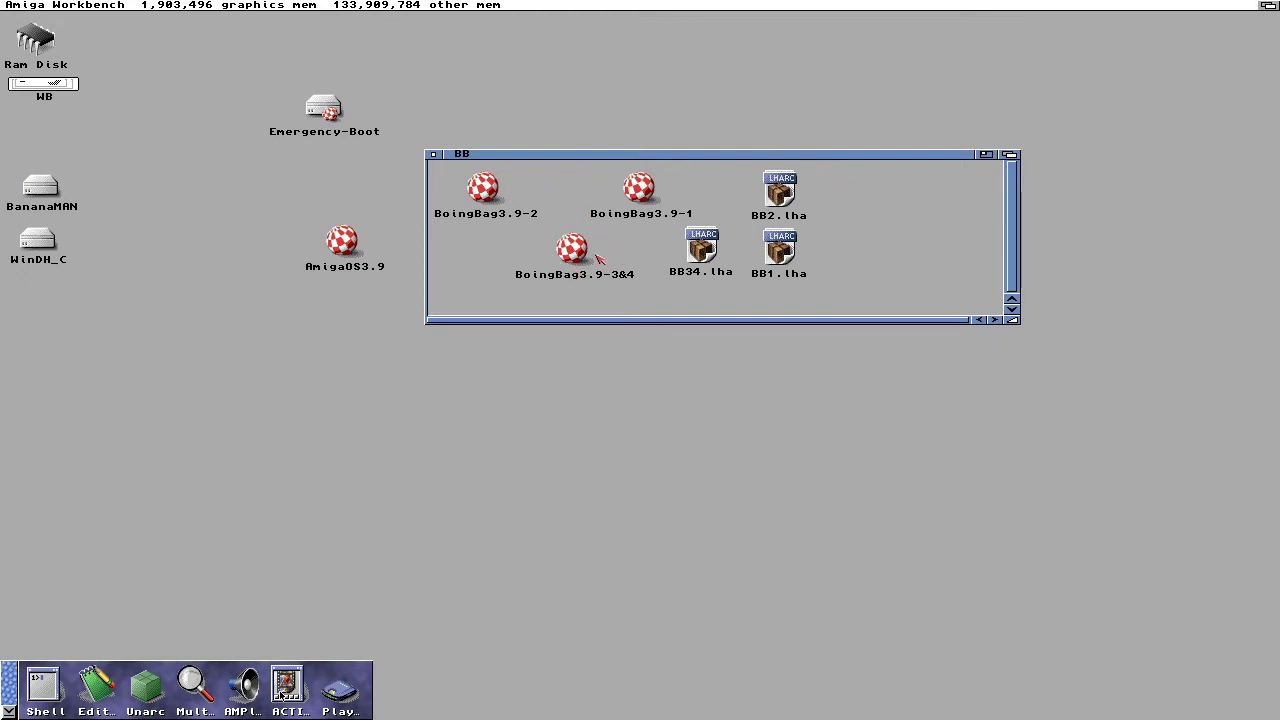
Close the BB window, and eject the AmigaOS39-2018.iso CD image in the WinUAE CD and hard drive settings.
{"action": "left_click", "coordinate": [433, 155]}
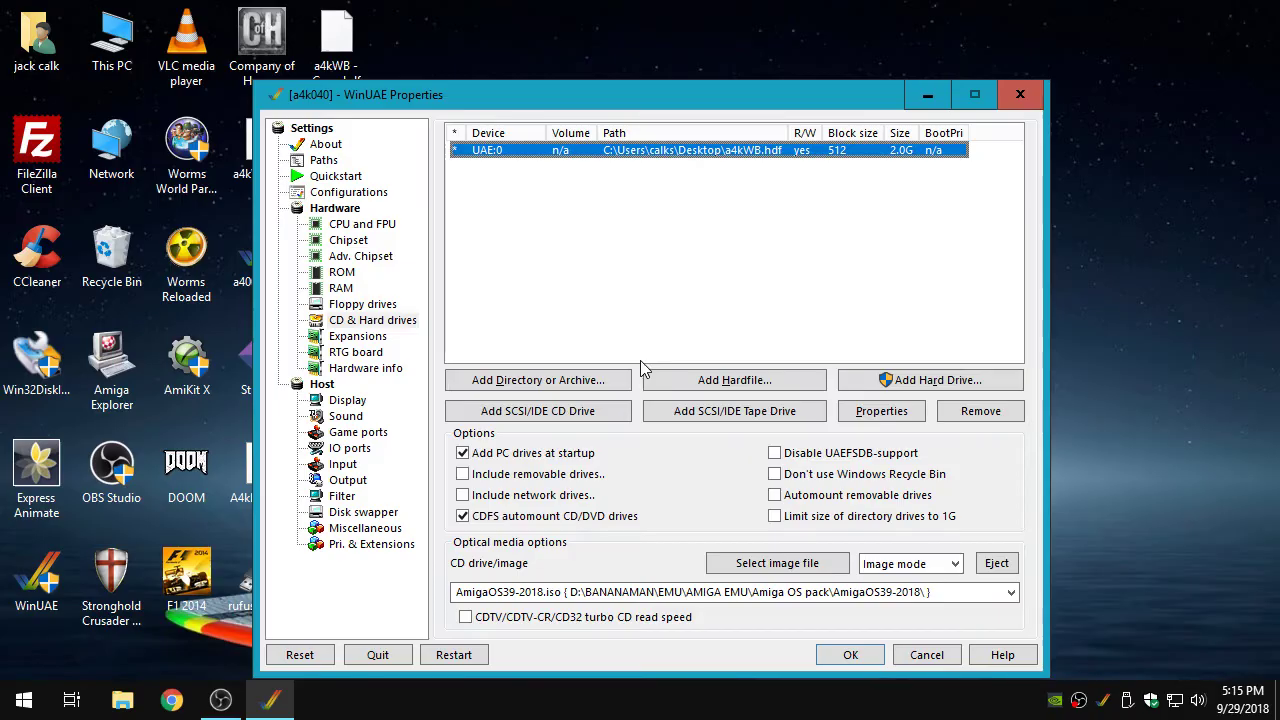
{"action": "left_click", "coordinate": [1003, 567]}
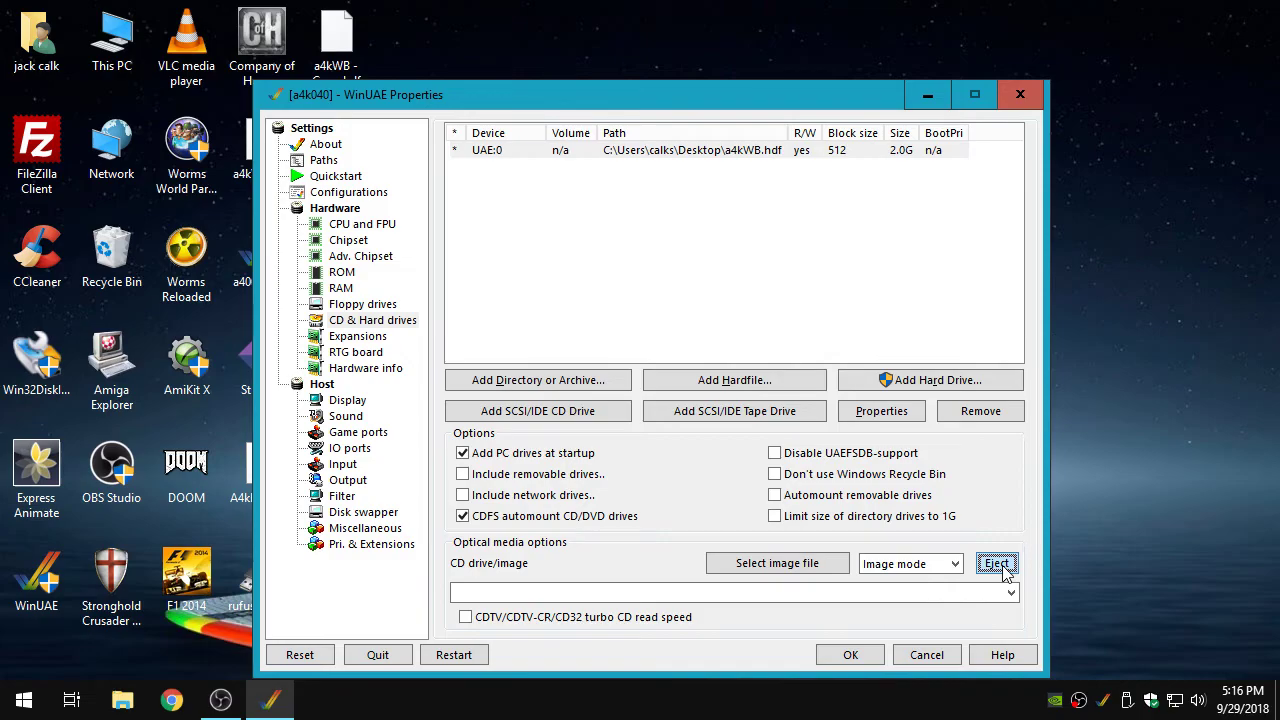
{"action": "left_click", "coordinate": [850, 655]}
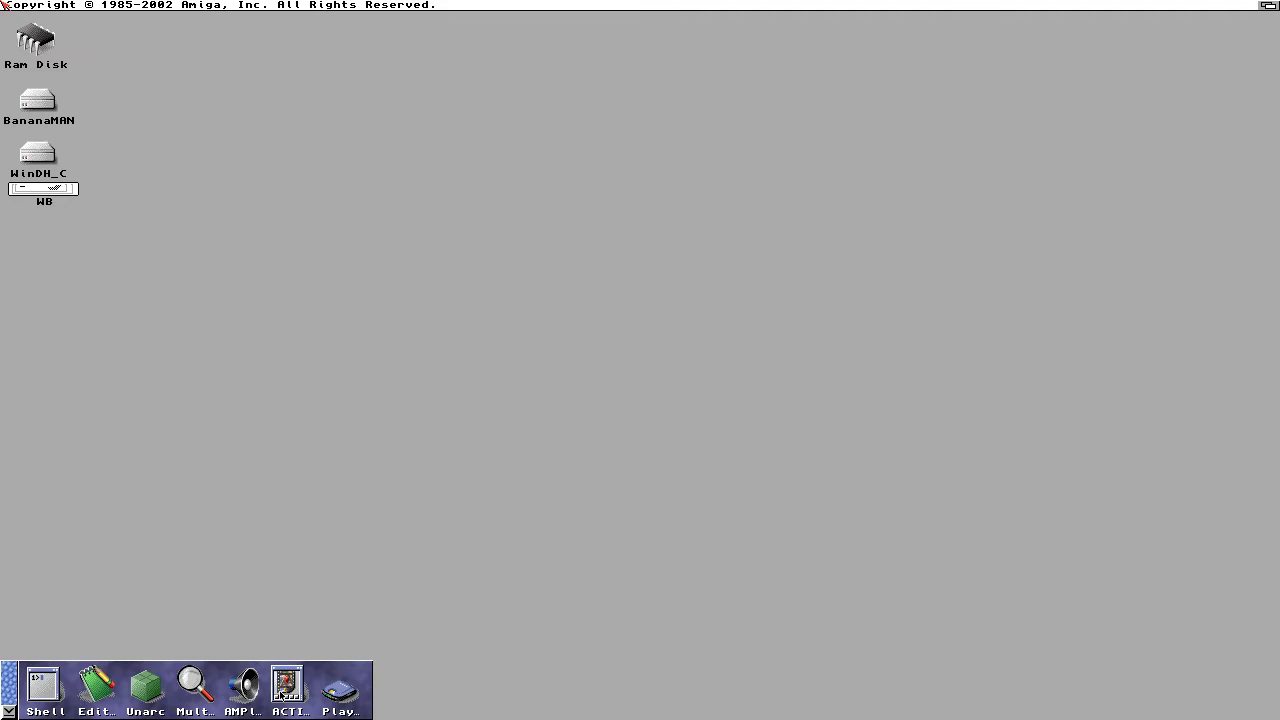
Open the WB disk on the Workbench desktop and enlarge its window to show all the drawers.
{"action": "left_click", "coordinate": [316, 317]}
{"action": "double_click", "coordinate": [57, 190]}
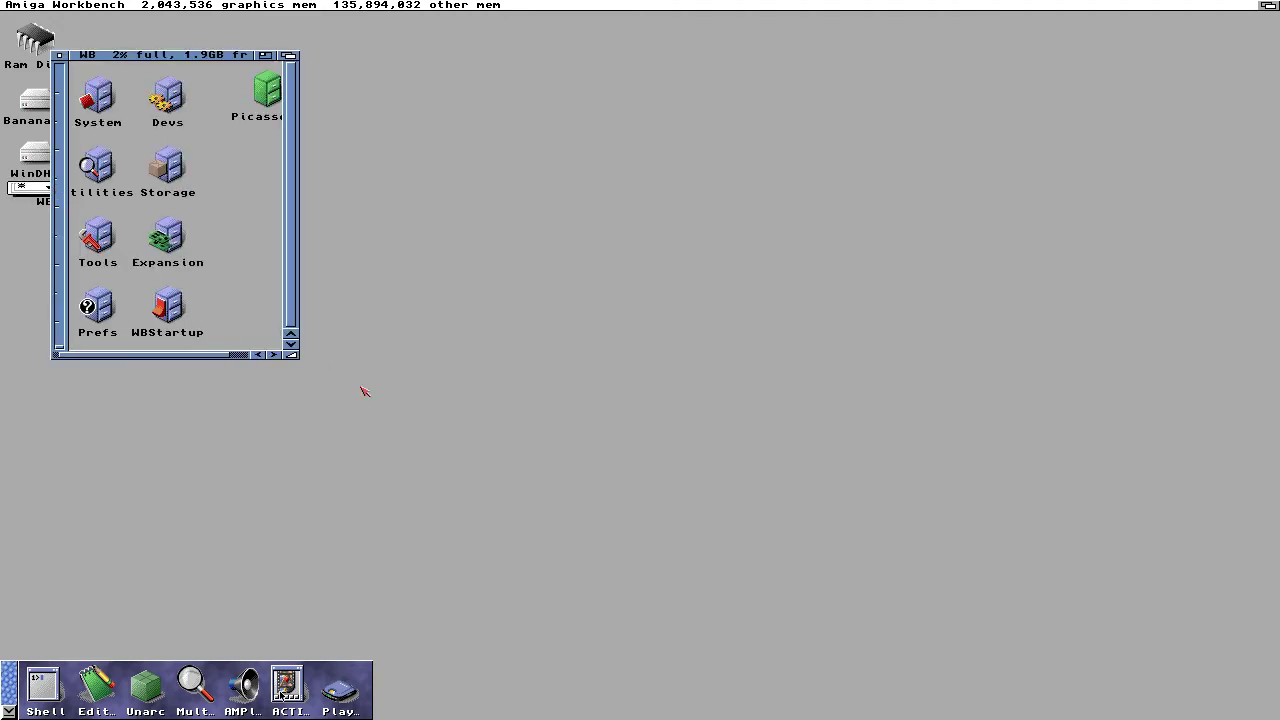
{"action": "left_click_drag", "start_coordinate": [291, 356], "coordinate": [645, 442]}
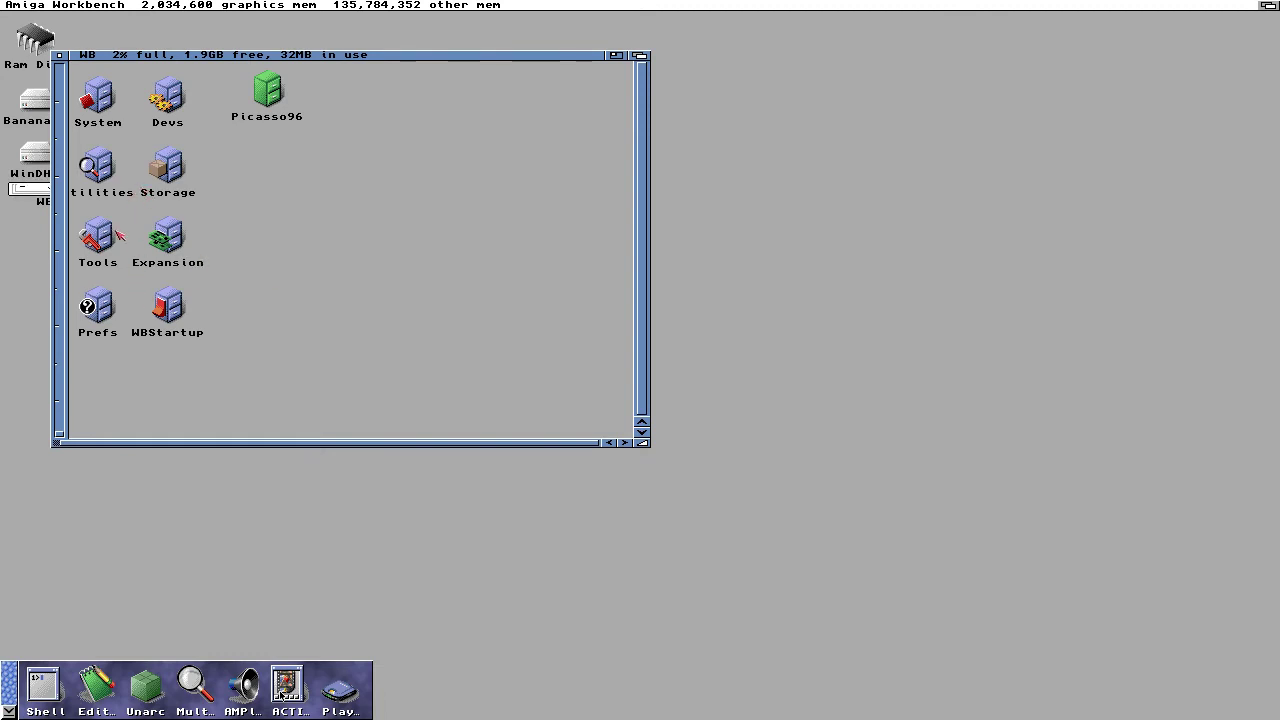
Open the Workbench preferences from the enlarged Prefs drawer and save them with MagicWB colors, Best quality, No Border and images in Other Memory.
{"action": "double_click", "coordinate": [98, 305]}
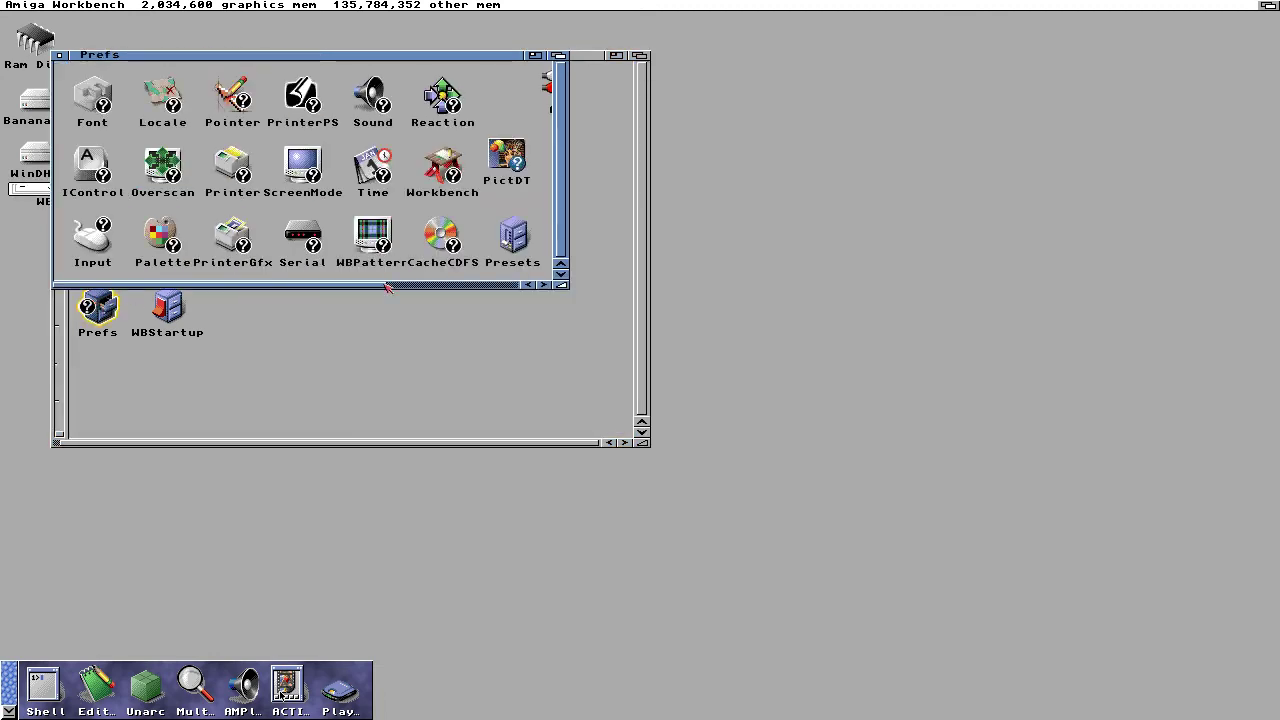
{"action": "left_click_drag", "start_coordinate": [563, 285], "coordinate": [845, 418]}
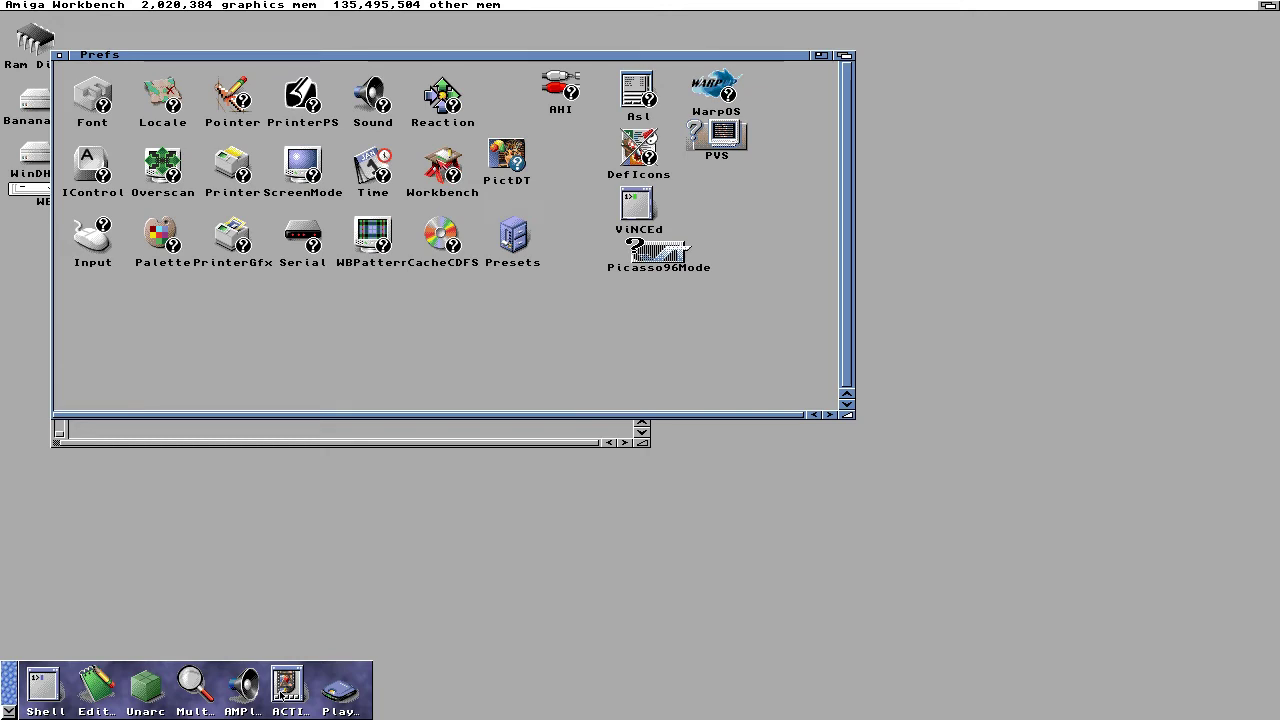
{"action": "double_click", "coordinate": [443, 165]}
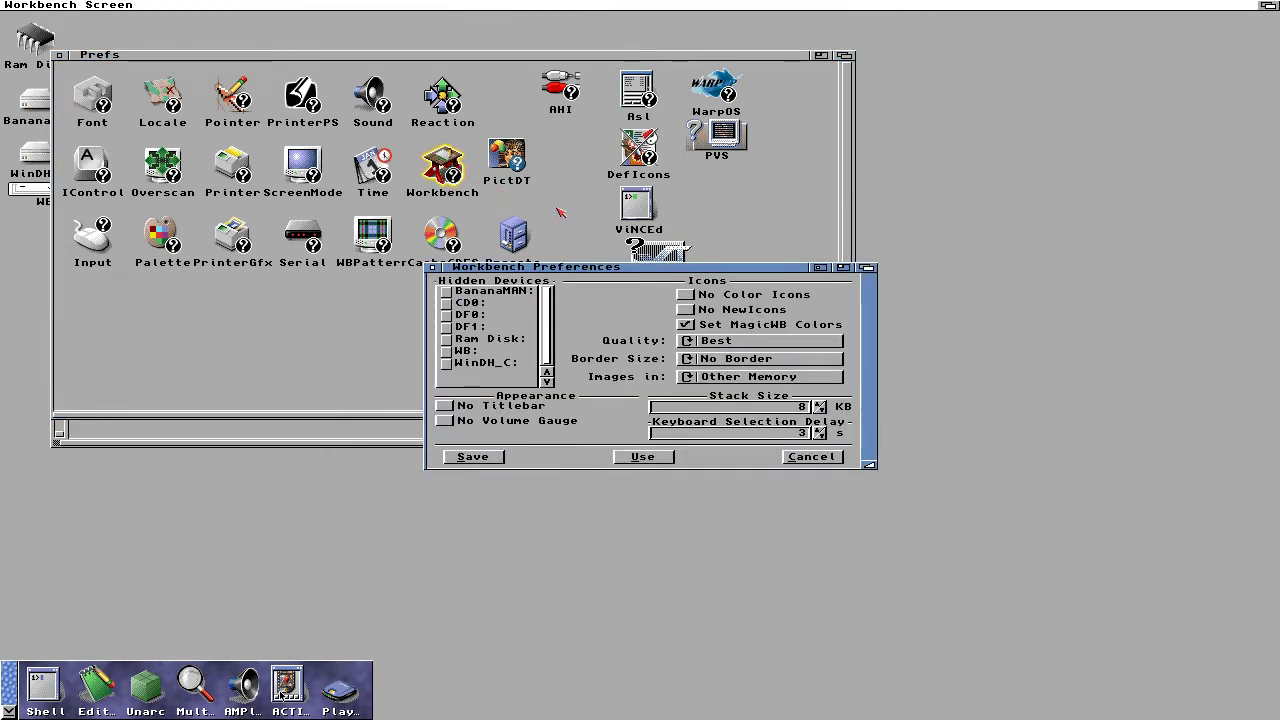
{"action": "left_click", "coordinate": [689, 327]}
{"action": "left_click", "coordinate": [689, 341]}
{"action": "left_click", "coordinate": [458, 37]}
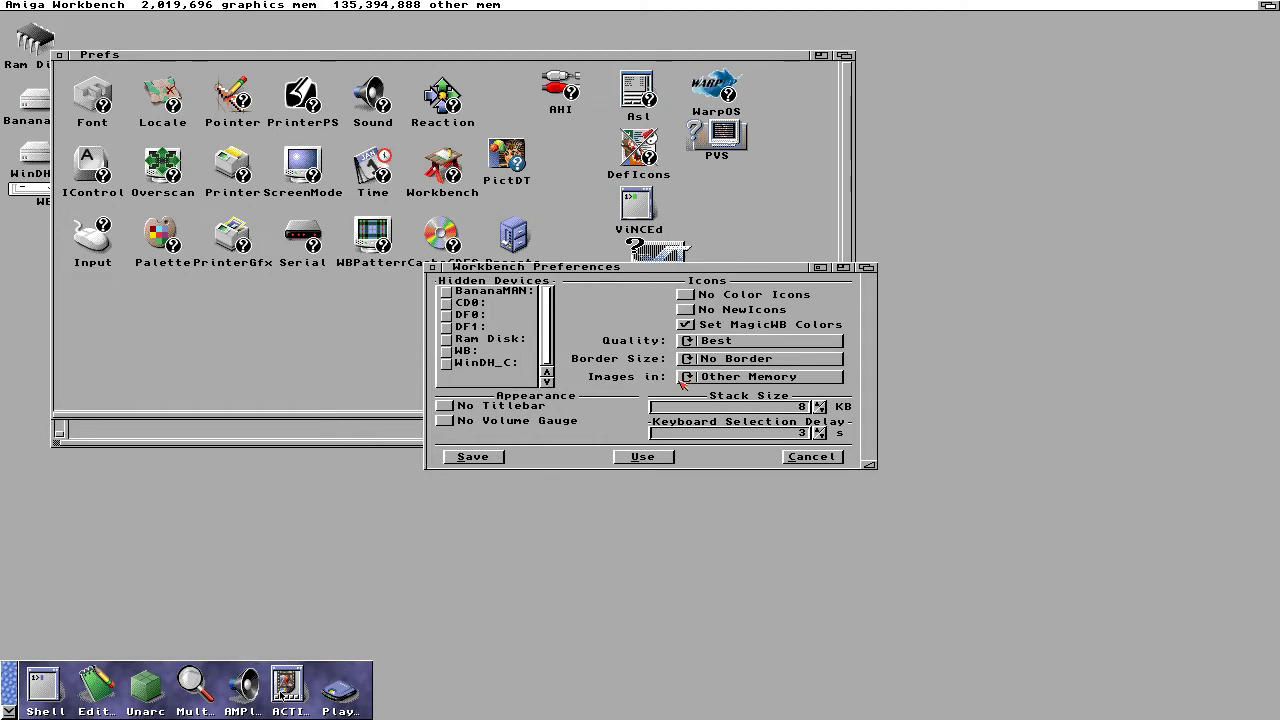
{"action": "left_click", "coordinate": [473, 457]}
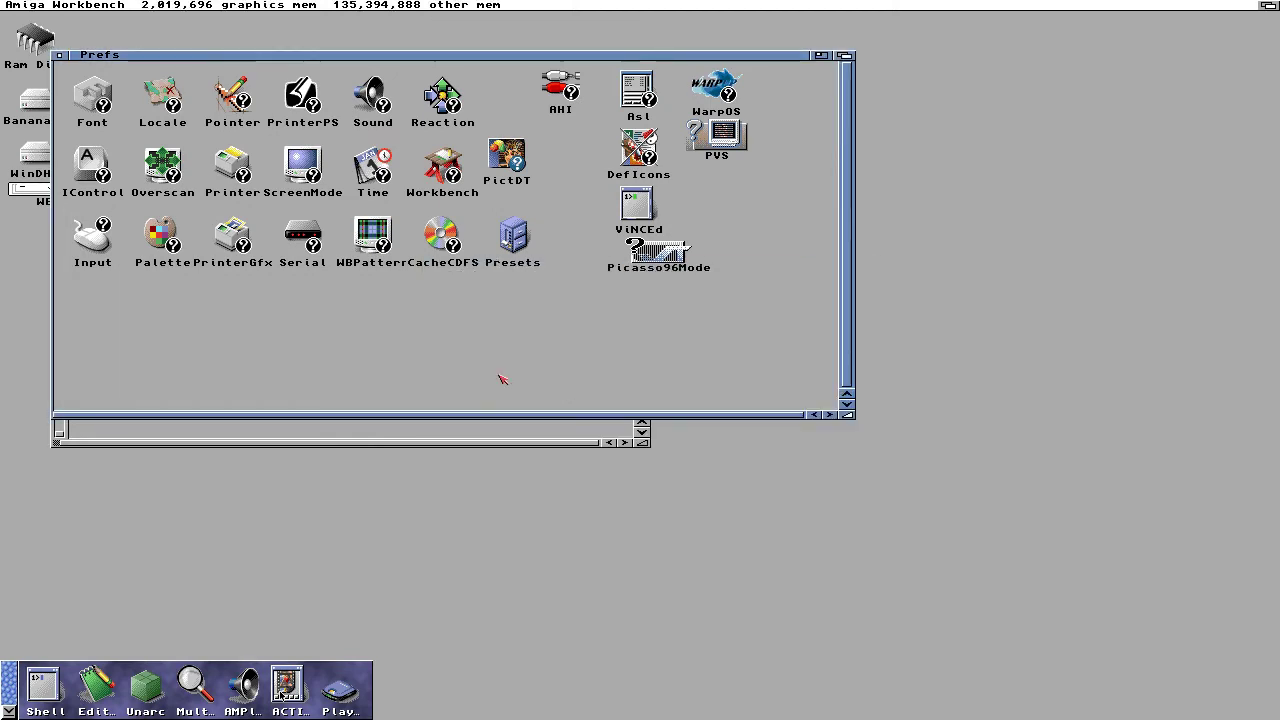
Set the Look style to XEN in the Reaction preferences and save them.
{"action": "double_click", "coordinate": [443, 95]}
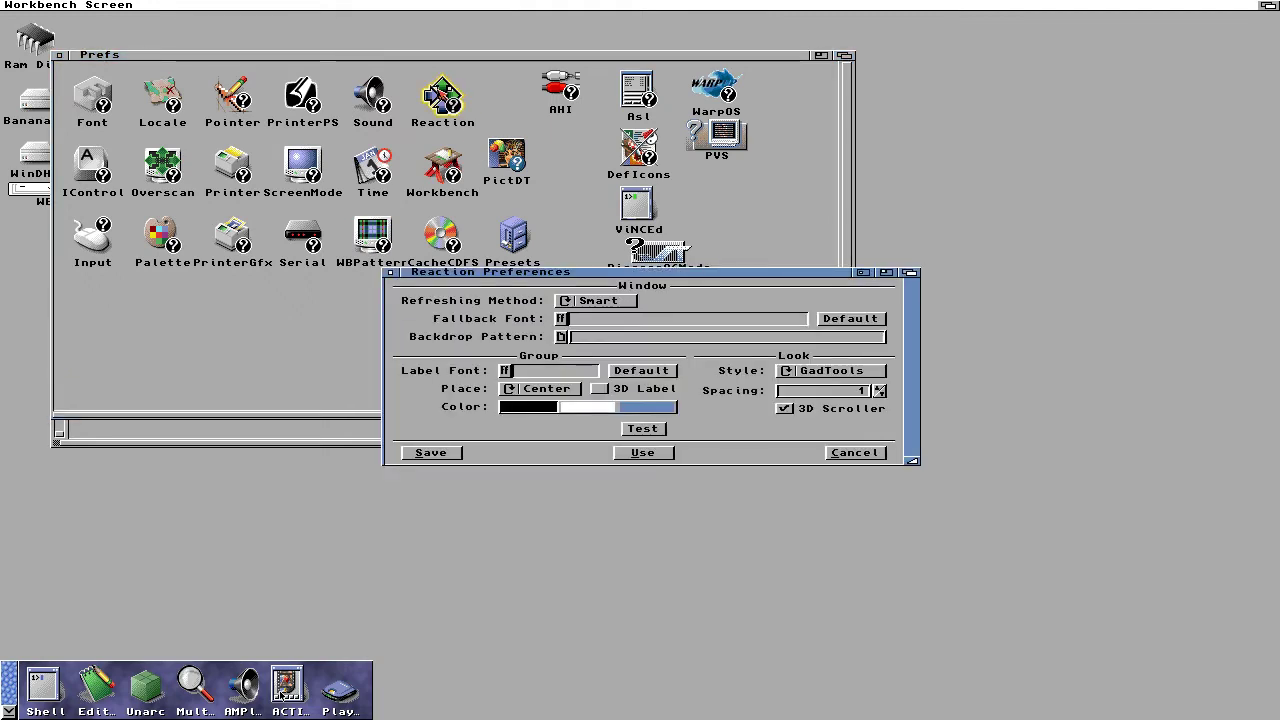
{"action": "left_click", "coordinate": [568, 304]}
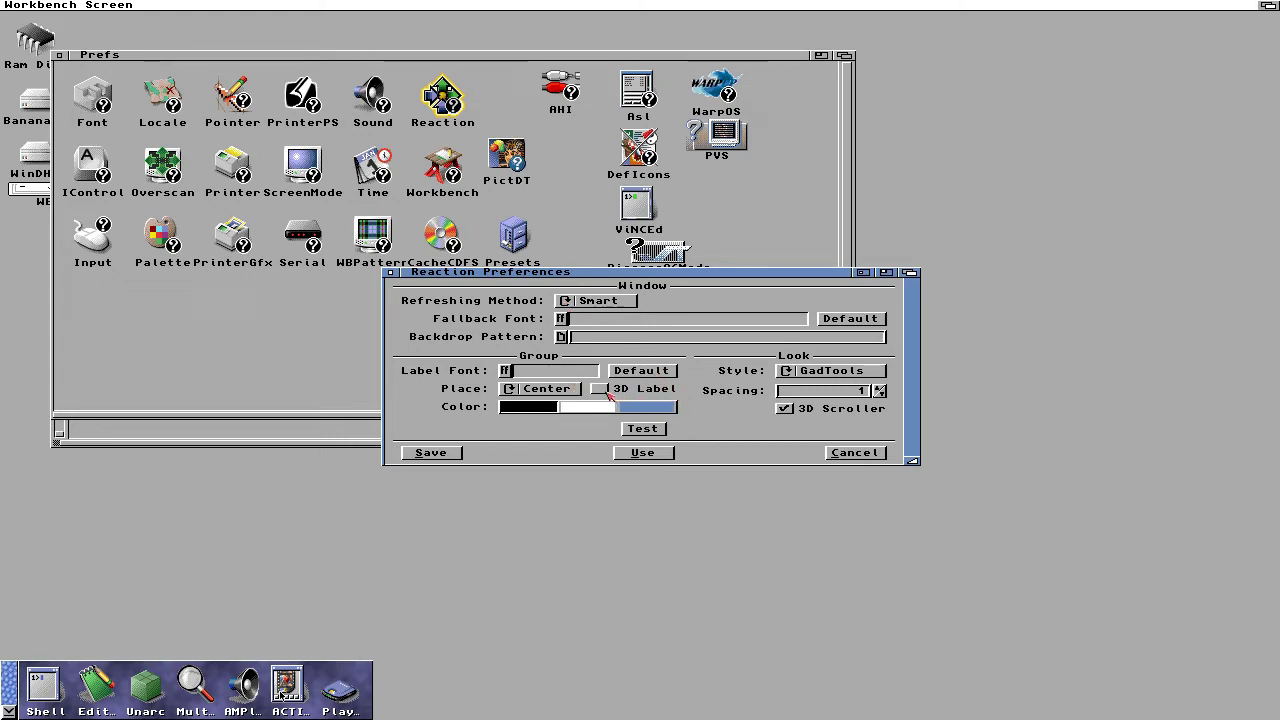
{"action": "left_click", "coordinate": [797, 375]}
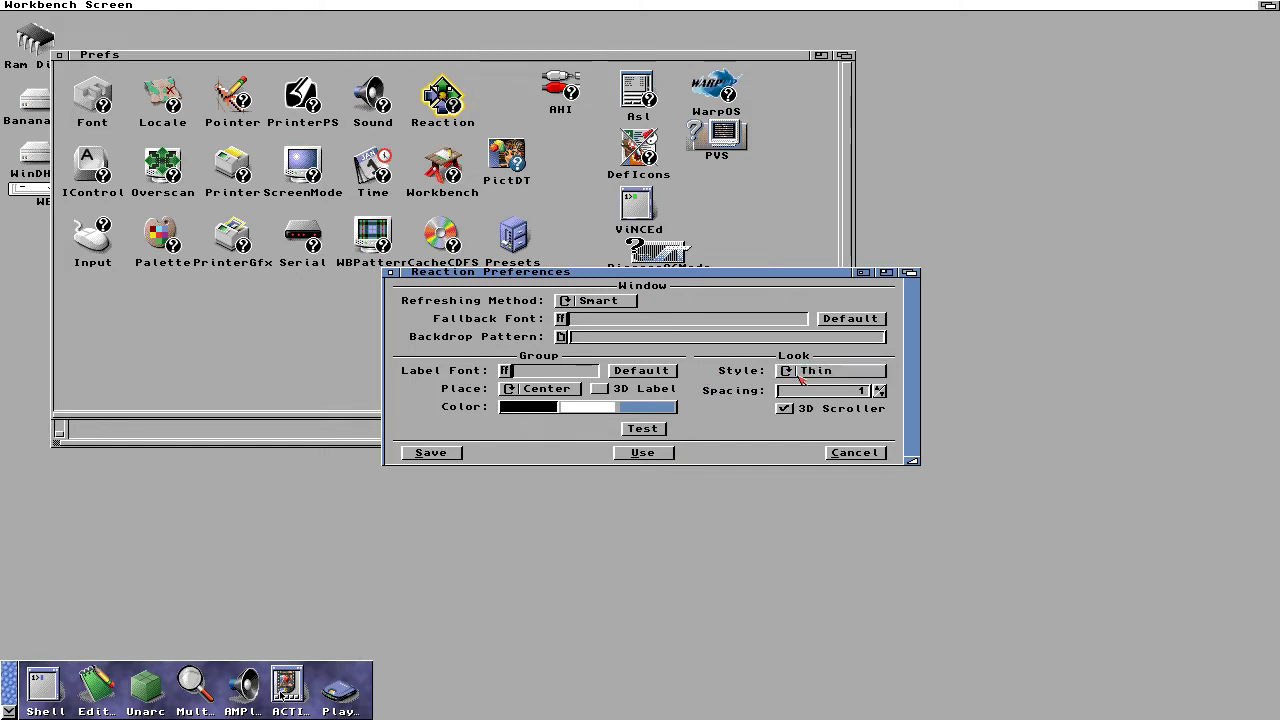
{"action": "left_click", "coordinate": [787, 371]}
{"action": "left_click", "coordinate": [787, 372]}
{"action": "left_click", "coordinate": [629, 433]}
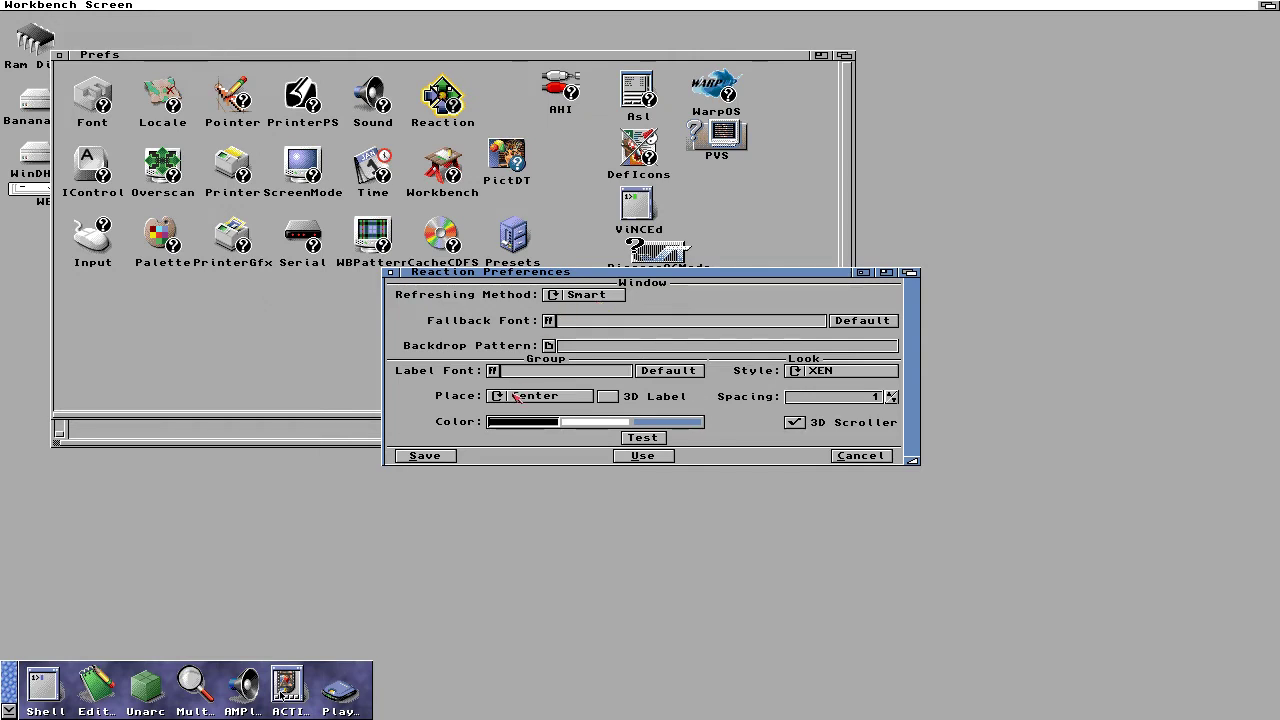
{"action": "left_click", "coordinate": [424, 456]}
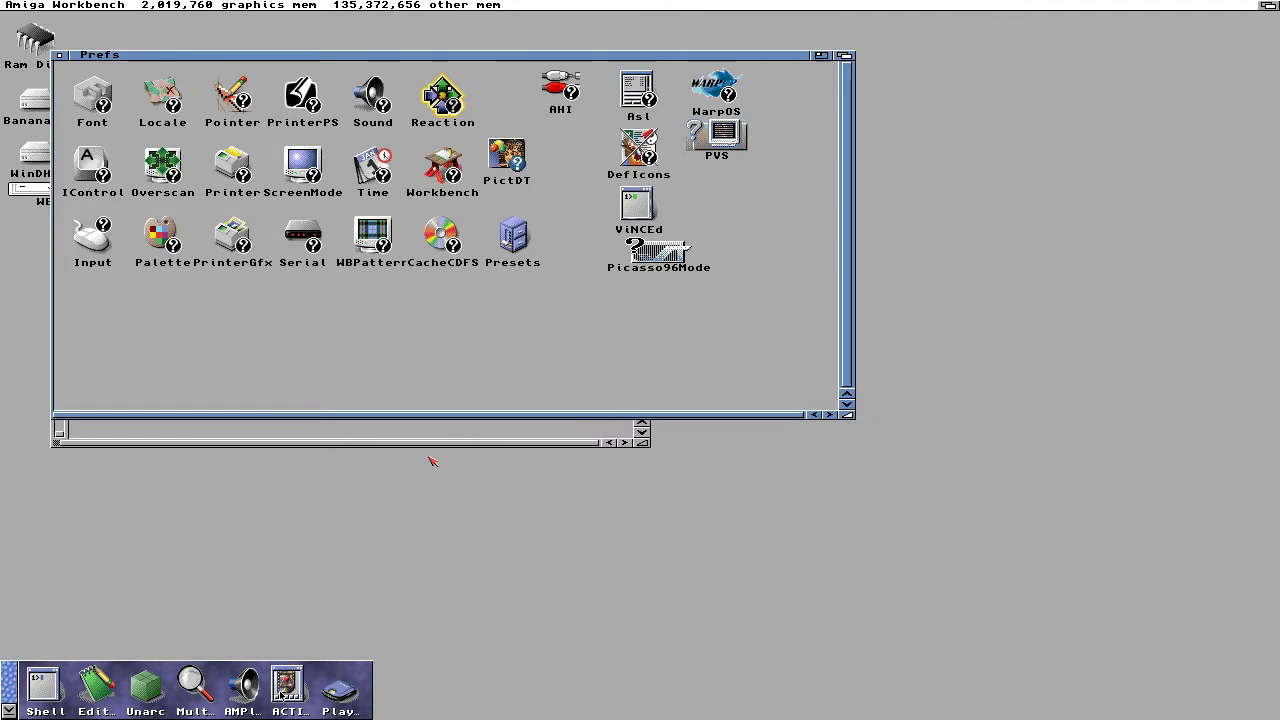
Open the Font preferences from the Prefs drawer, enlarge and reposition the window, and bring up the Workbench icon font selection.
{"action": "left_click", "coordinate": [394, 338]}
{"action": "double_click", "coordinate": [106, 100]}
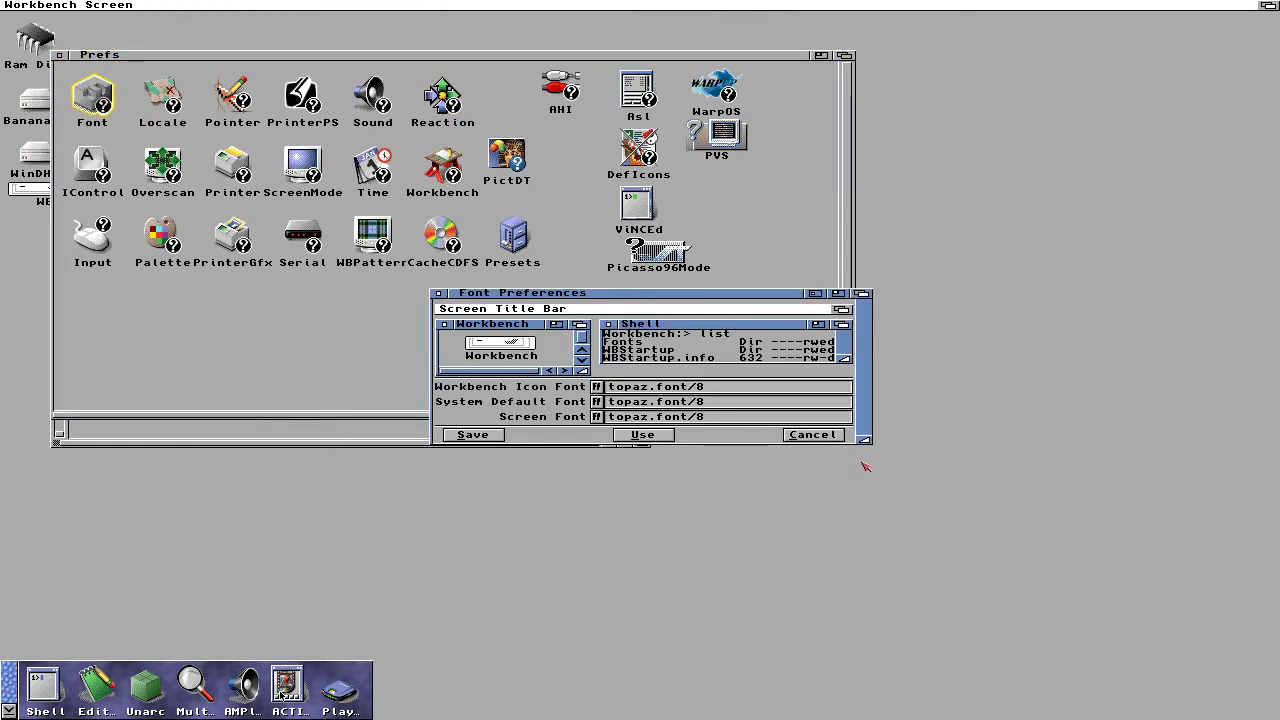
{"action": "left_click_drag", "start_coordinate": [866, 440], "coordinate": [1020, 644]}
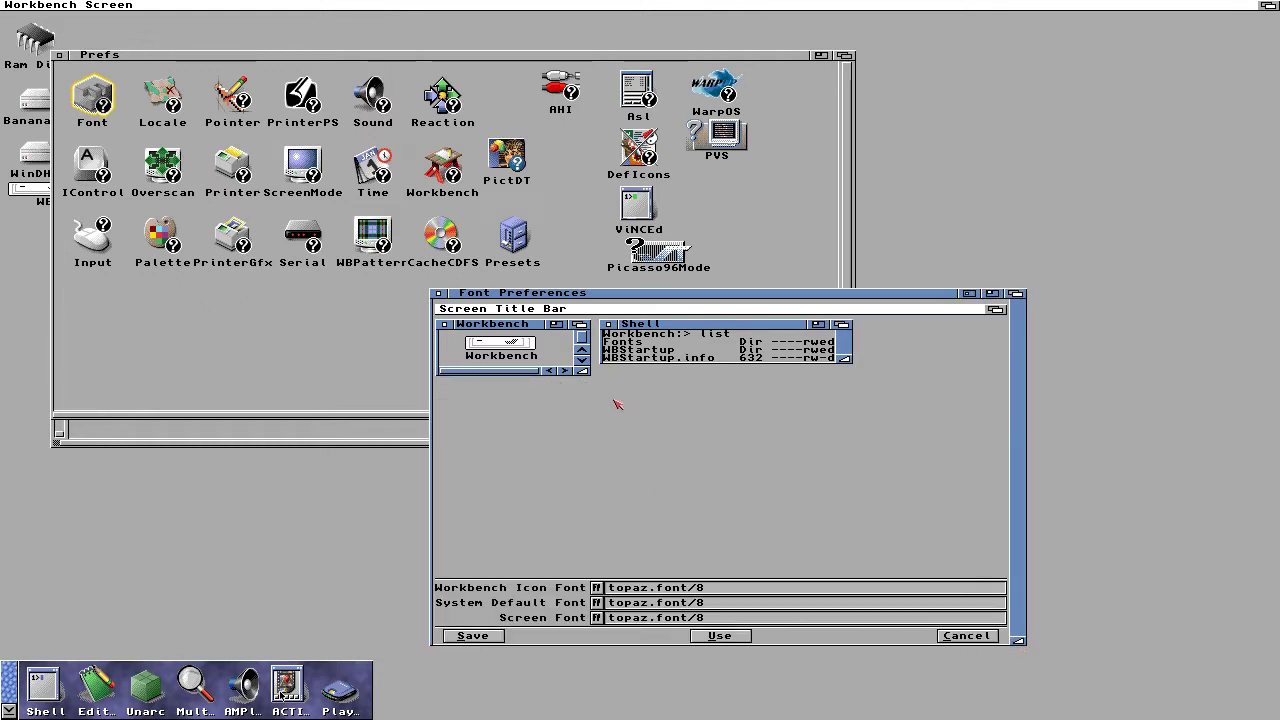
{"action": "left_click_drag", "start_coordinate": [647, 302], "coordinate": [625, 126]}
{"action": "left_click", "coordinate": [574, 412]}
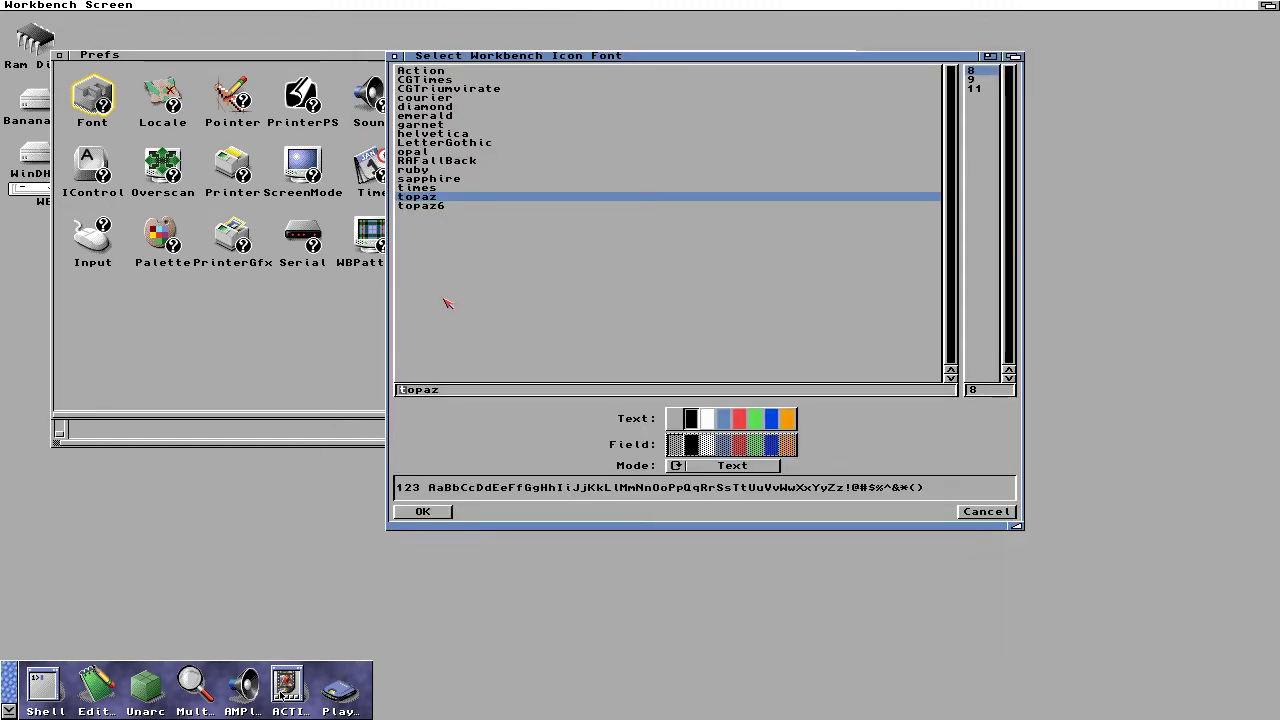
Try courier in sizes 15 and 13 as the Workbench icon font.
{"action": "left_click", "coordinate": [428, 99]}
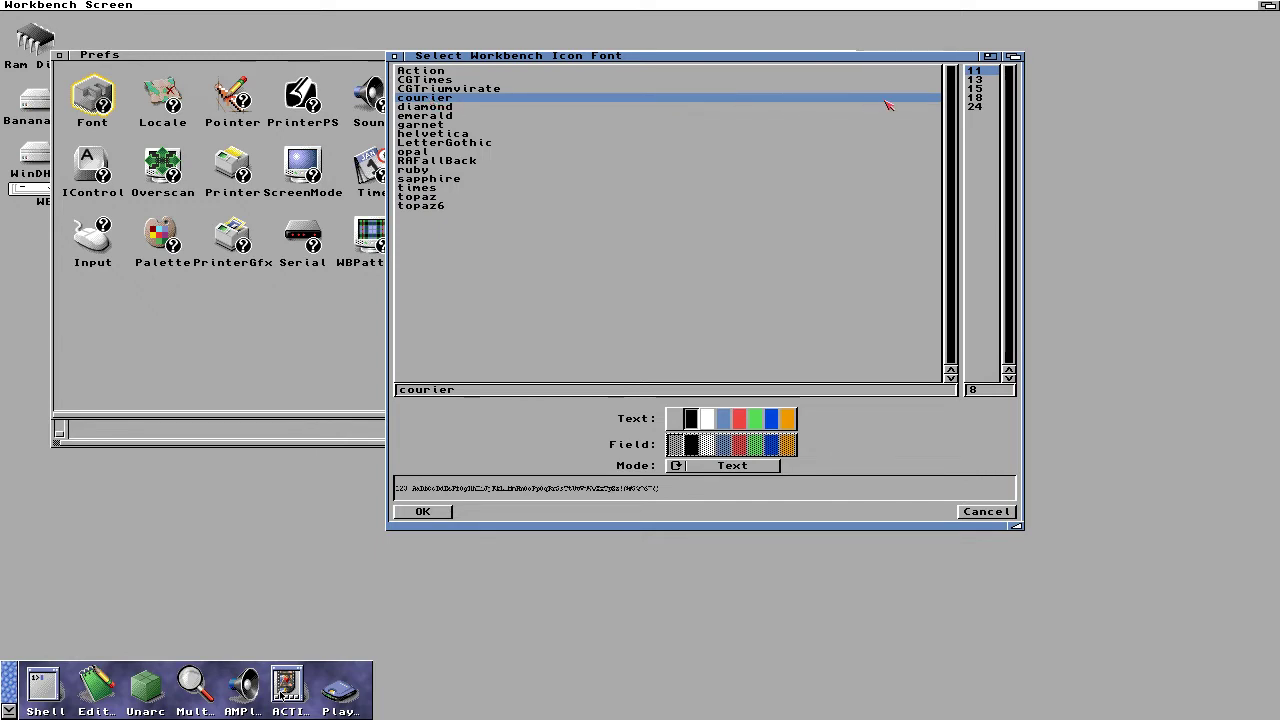
{"action": "left_click", "coordinate": [975, 89]}
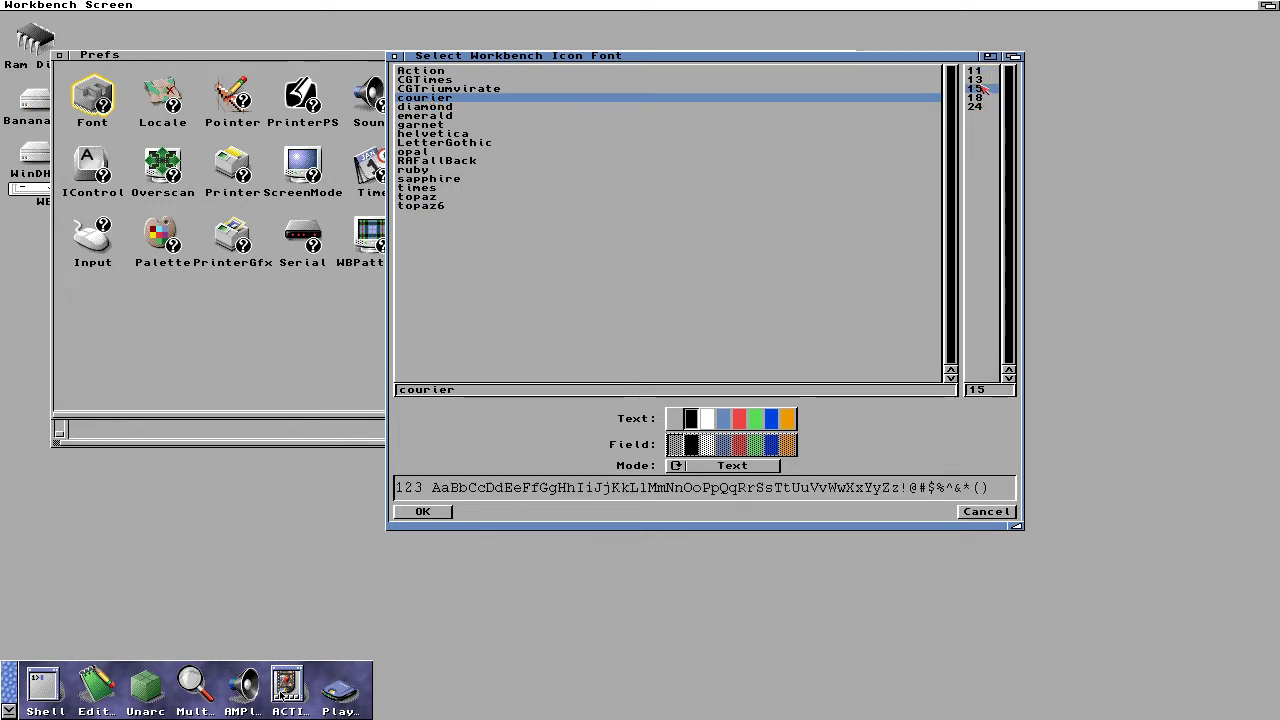
{"action": "left_click", "coordinate": [975, 79]}
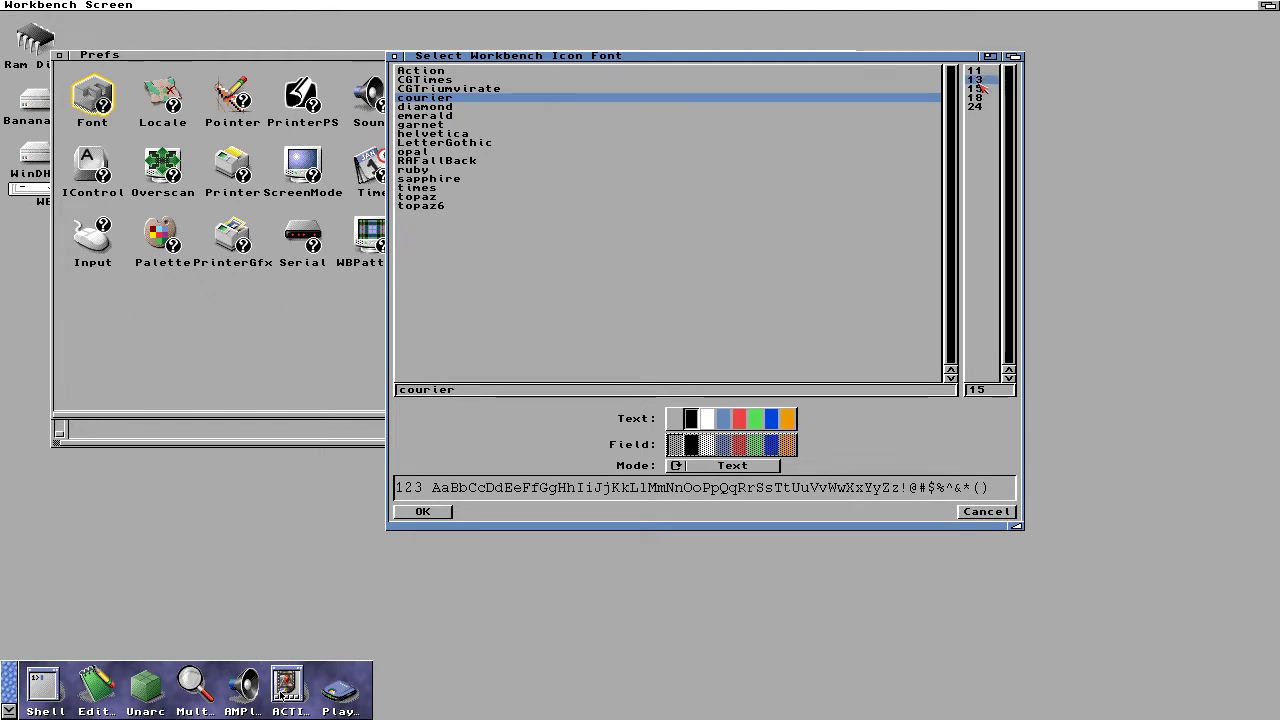
{"action": "left_click", "coordinate": [978, 89]}
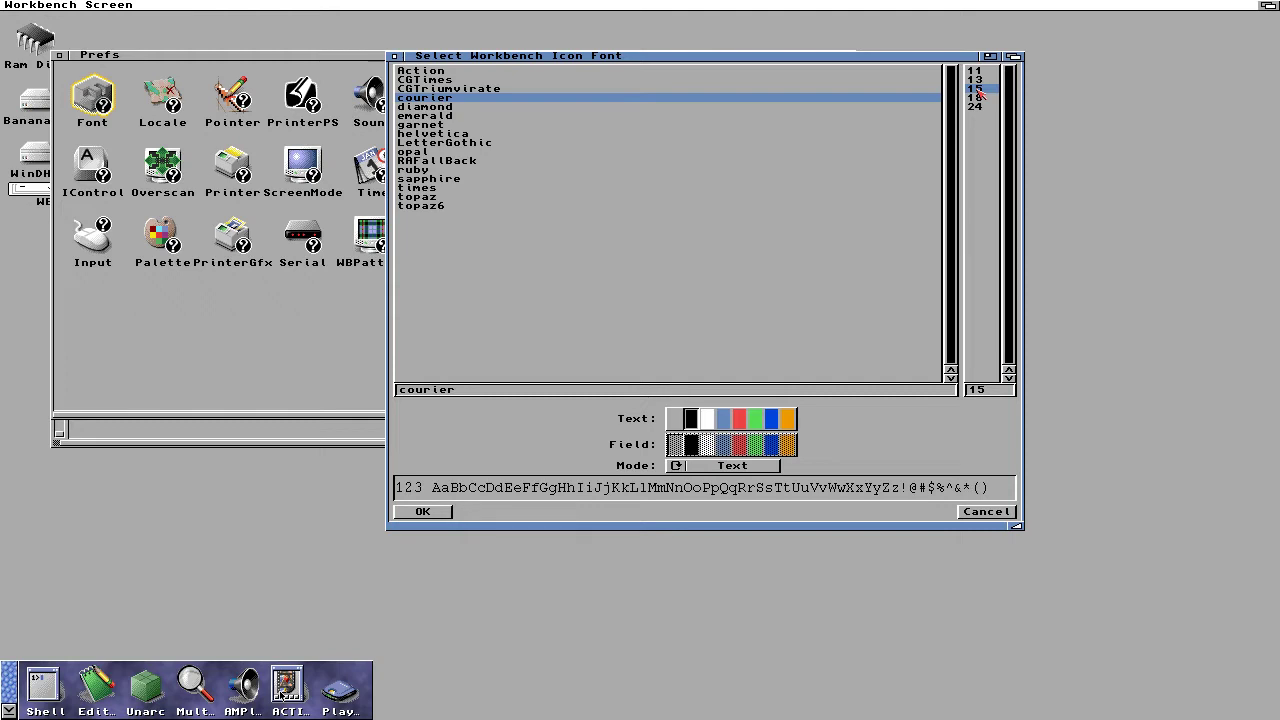
Set the Workbench icon font to helvetica size 13.
{"action": "left_click", "coordinate": [449, 136]}
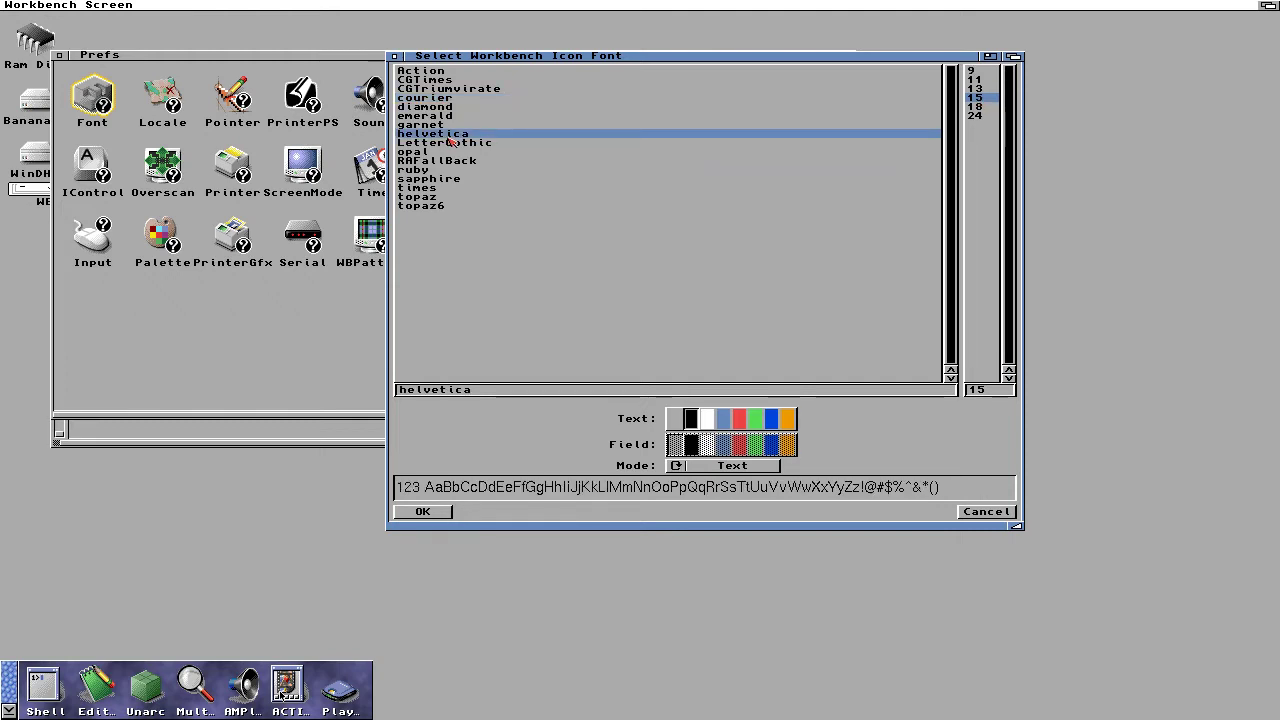
{"action": "left_click", "coordinate": [974, 89]}
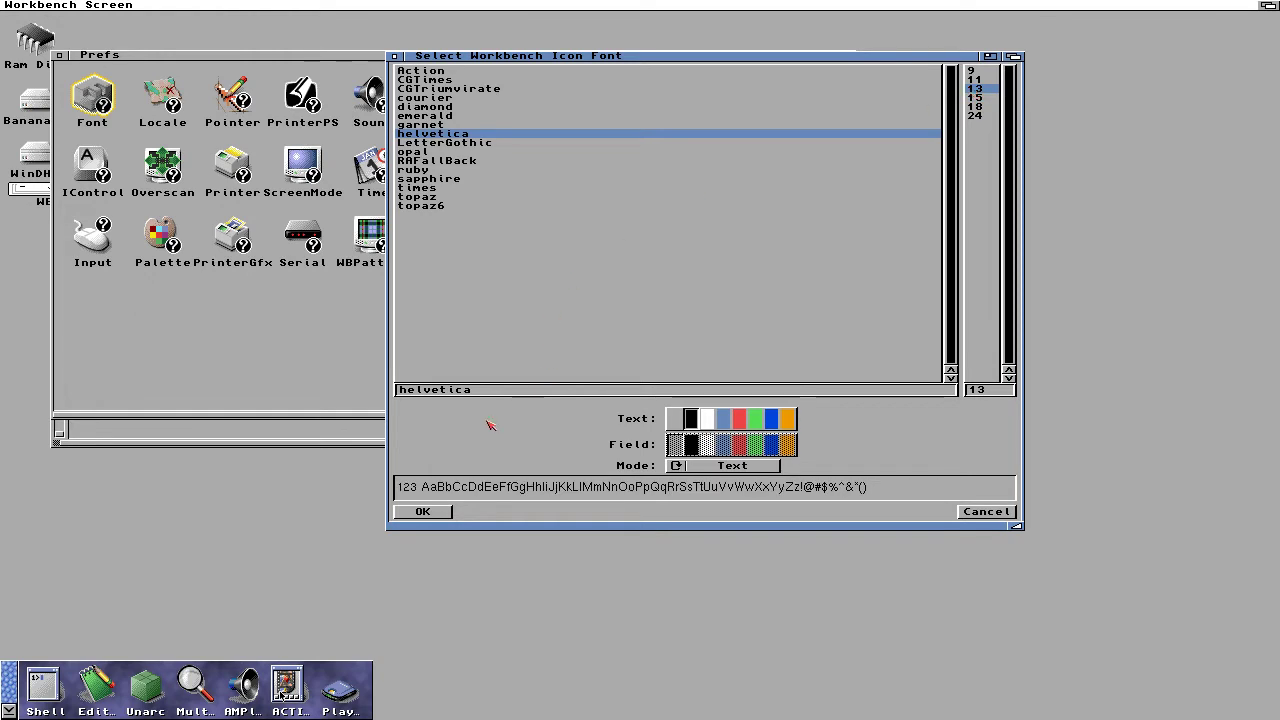
{"action": "left_click", "coordinate": [432, 512]}
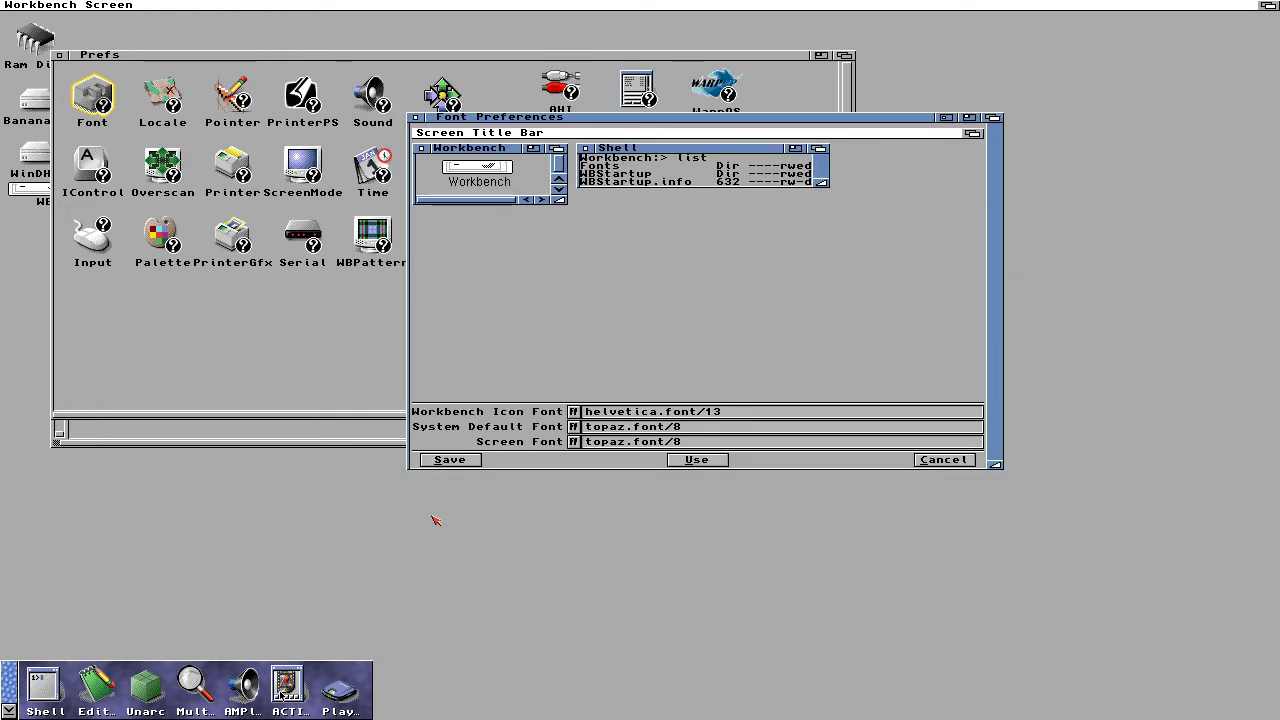
Set the system default font to courier size 13.
{"action": "left_click", "coordinate": [574, 427]}
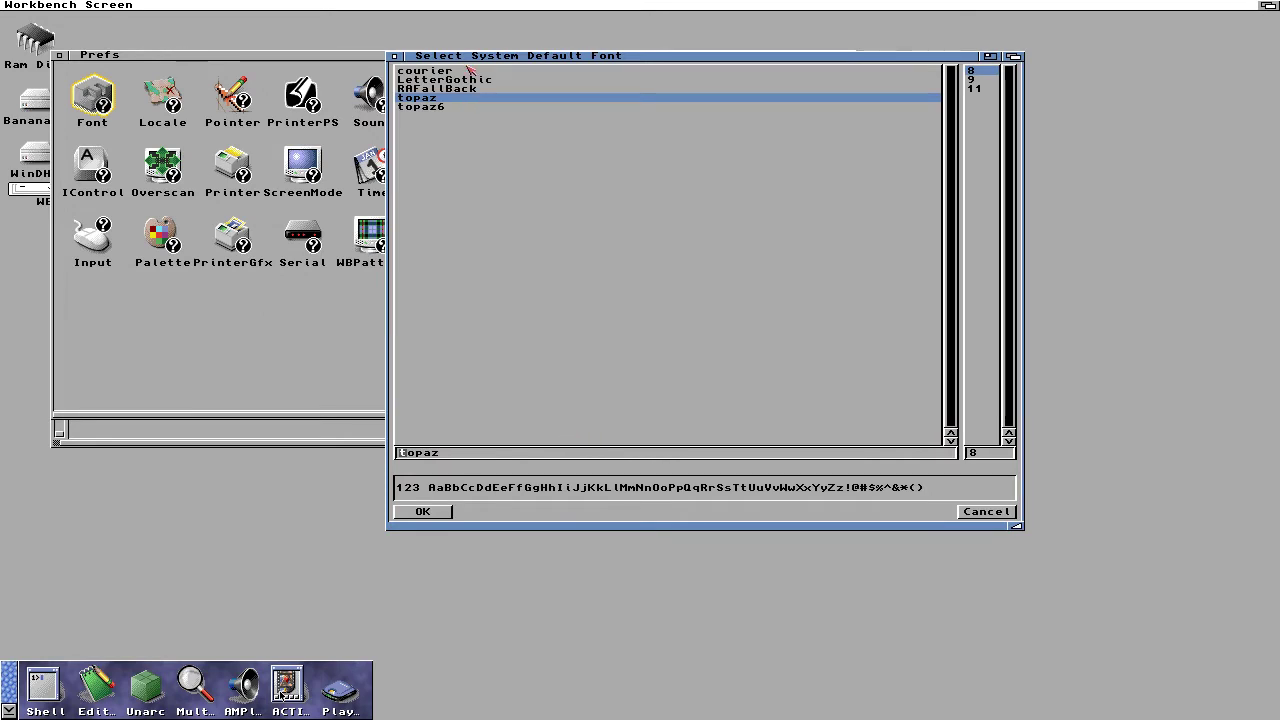
{"action": "left_click", "coordinate": [450, 71]}
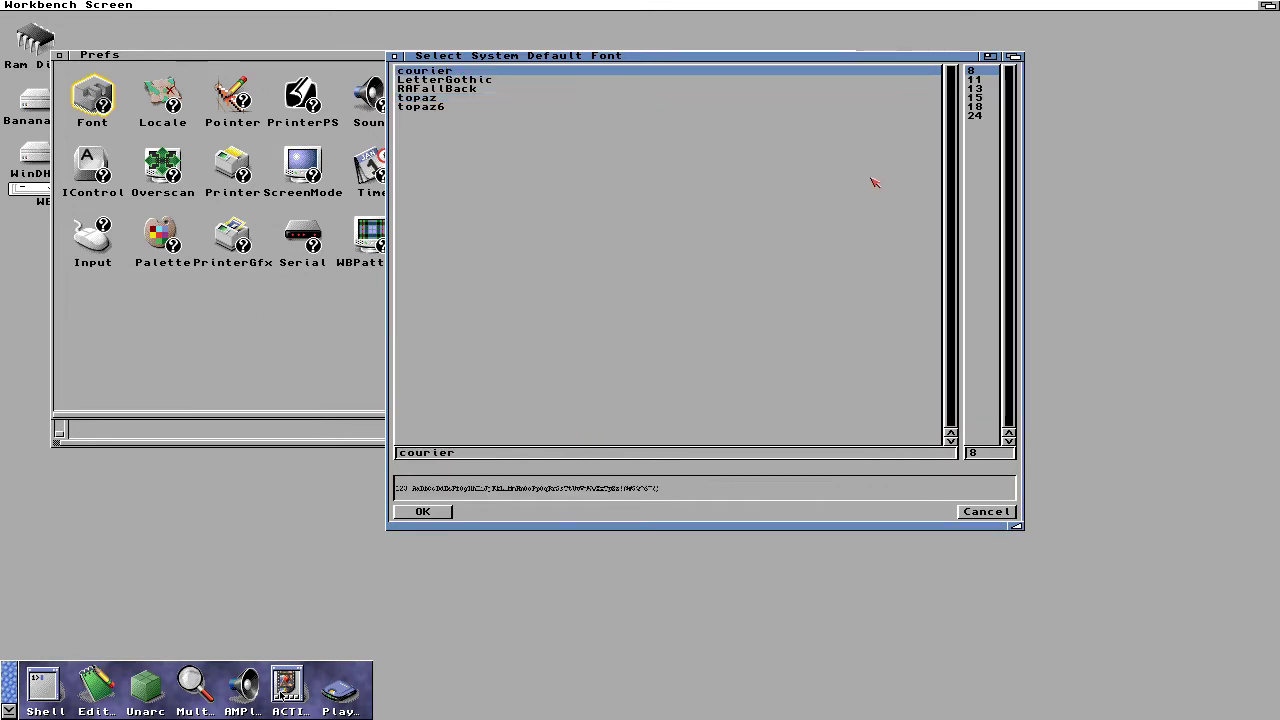
{"action": "left_click", "coordinate": [975, 89]}
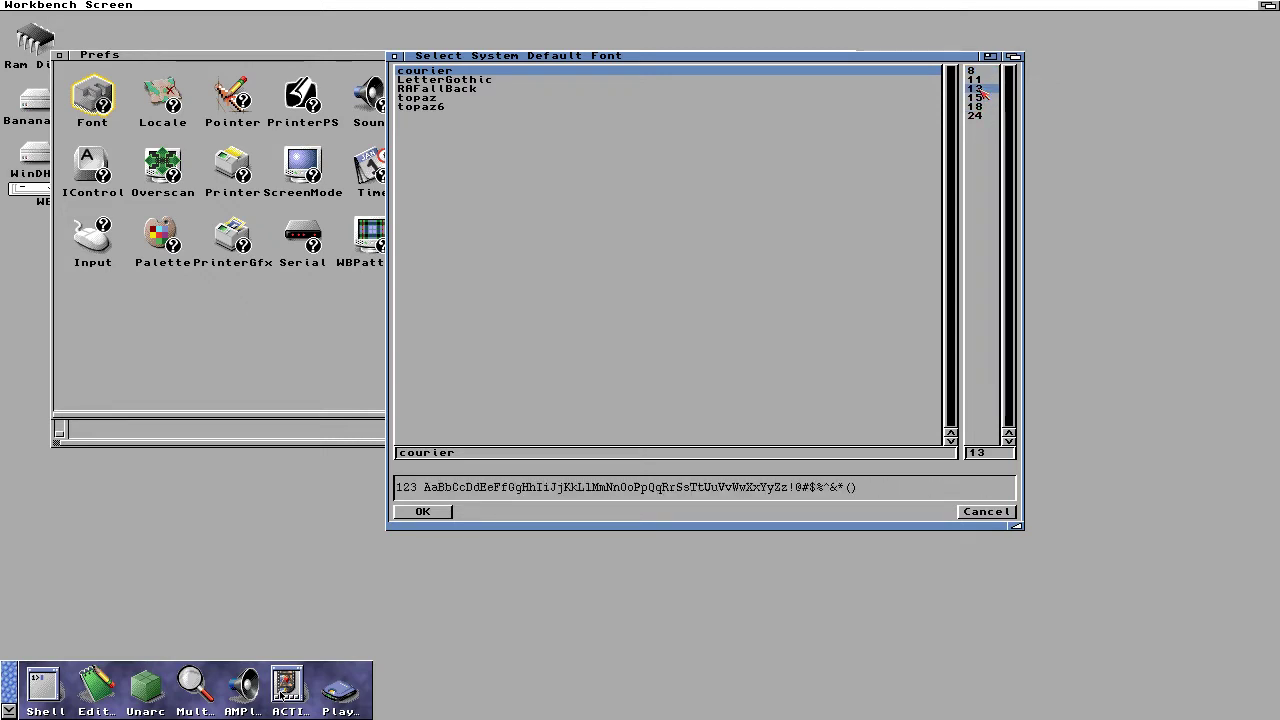
{"action": "left_click", "coordinate": [423, 512]}
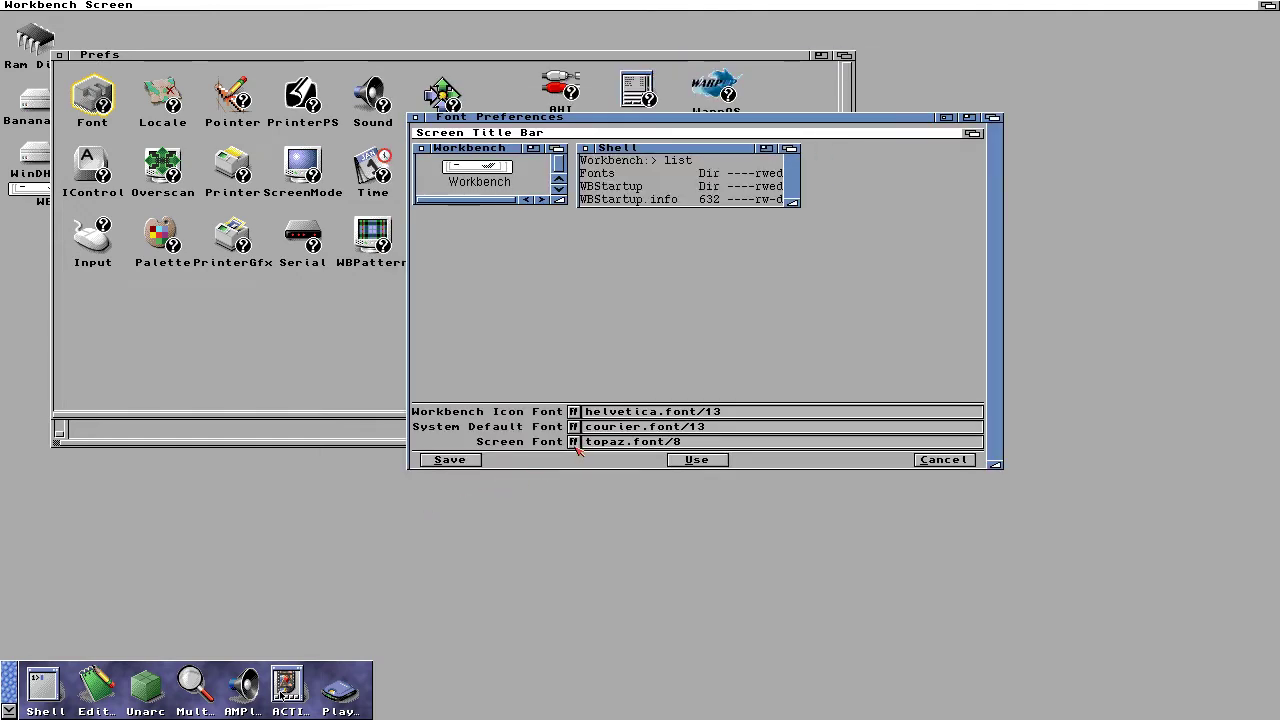
Set the screen font to helvetica size 13 and save the font preferences.
{"action": "left_click", "coordinate": [574, 443]}
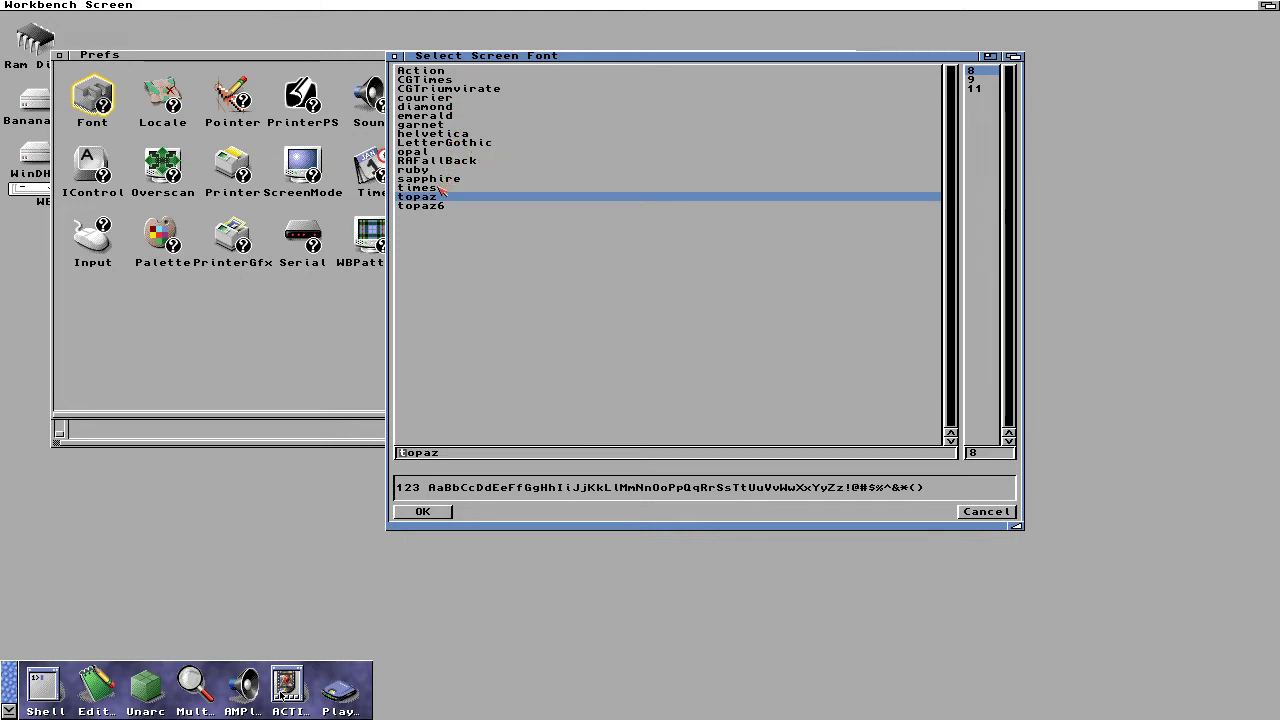
{"action": "left_click", "coordinate": [438, 143]}
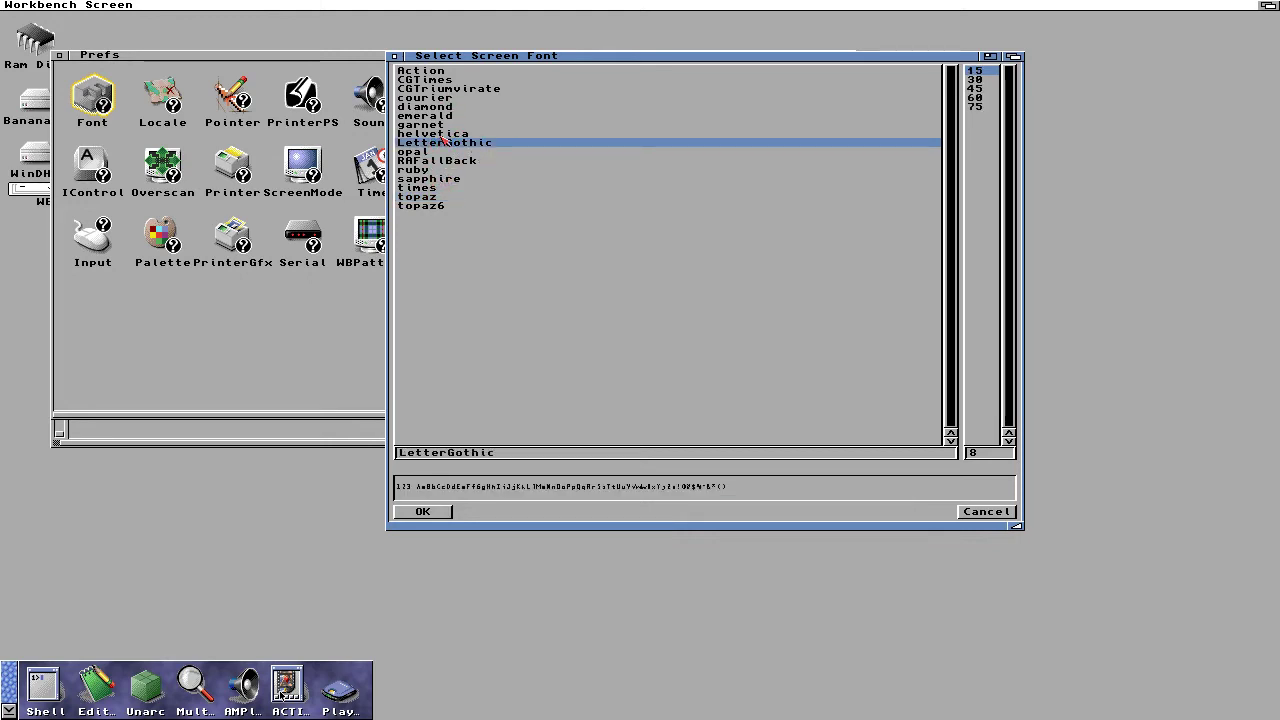
{"action": "left_click", "coordinate": [440, 134]}
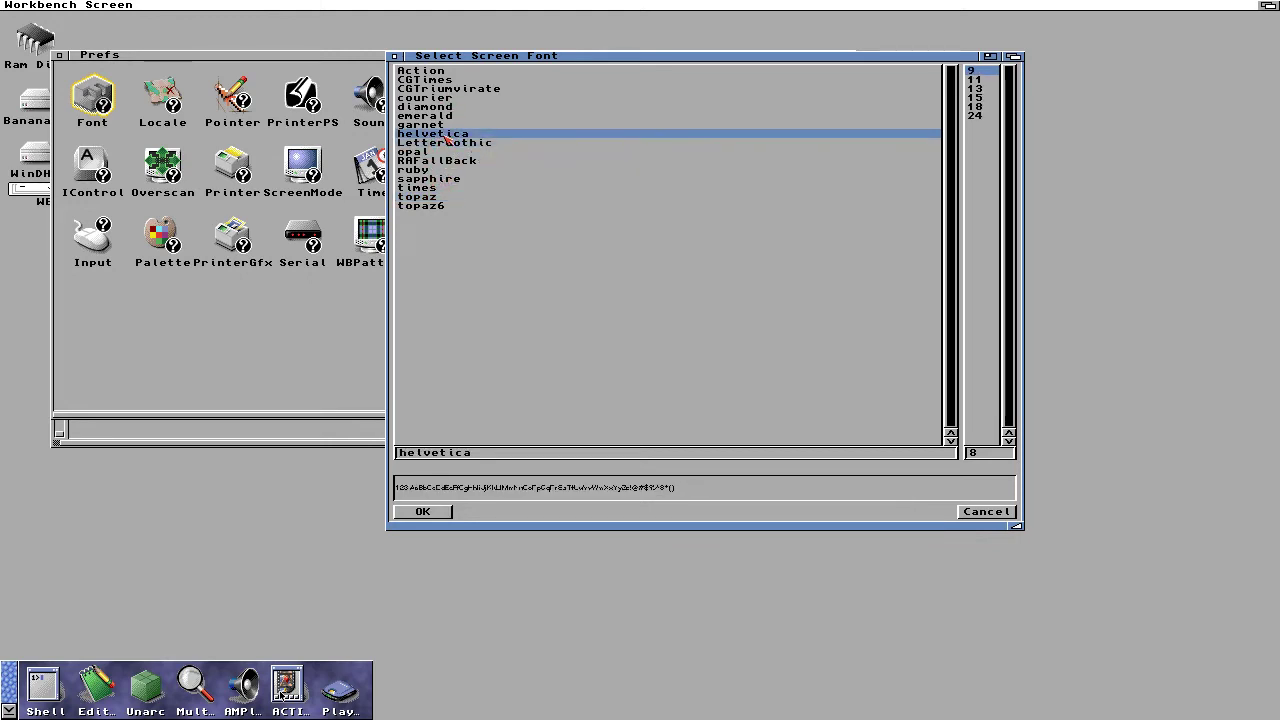
{"action": "left_click", "coordinate": [975, 98]}
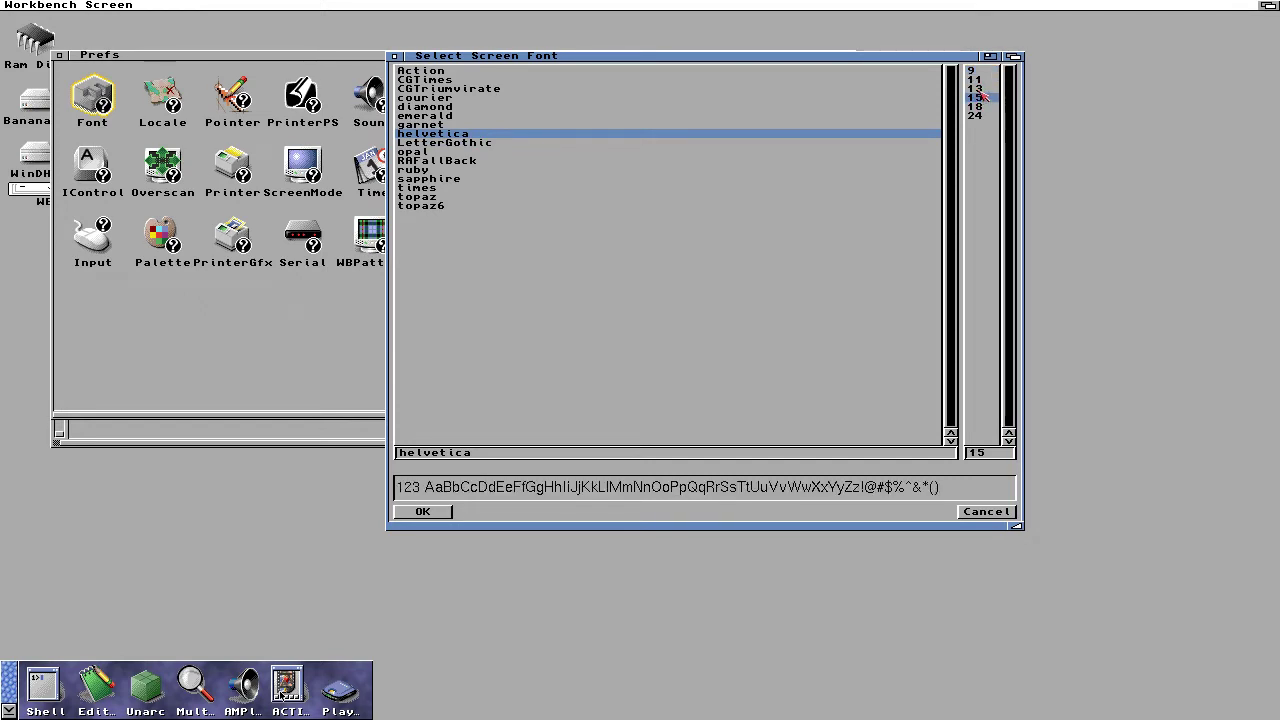
{"action": "left_click", "coordinate": [976, 89]}
{"action": "left_click", "coordinate": [410, 514]}
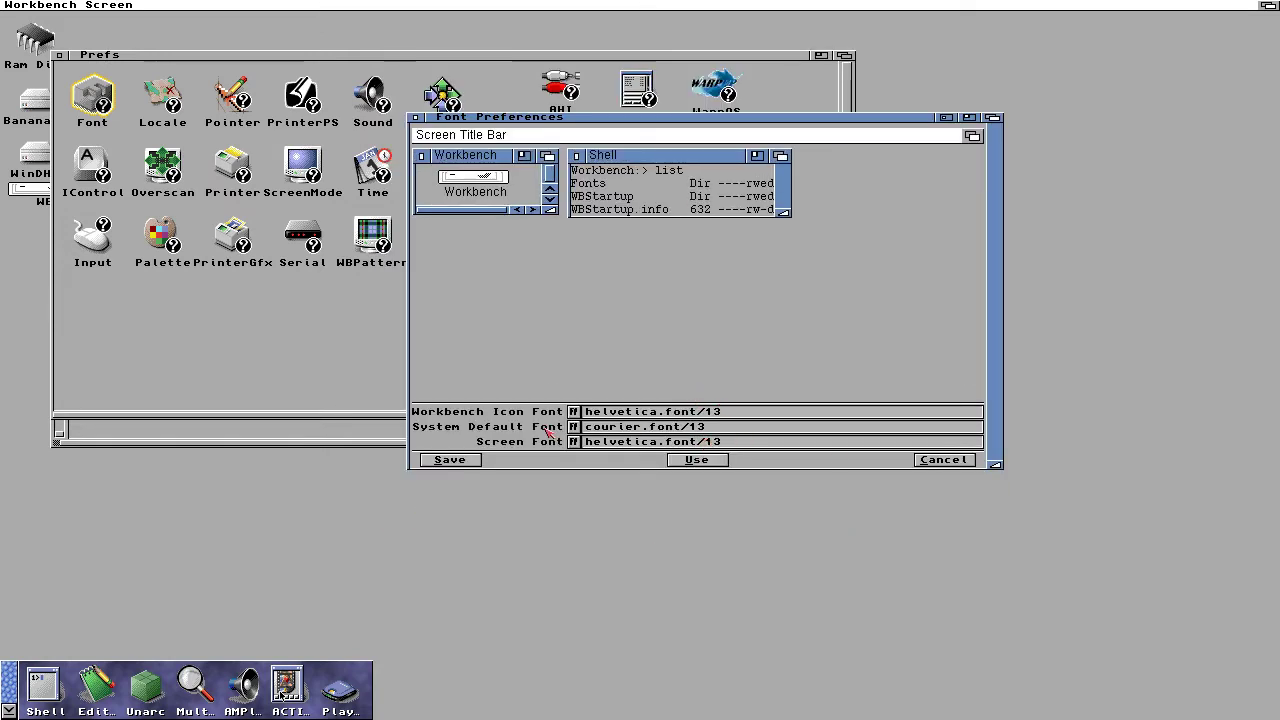
{"action": "left_click", "coordinate": [461, 465]}
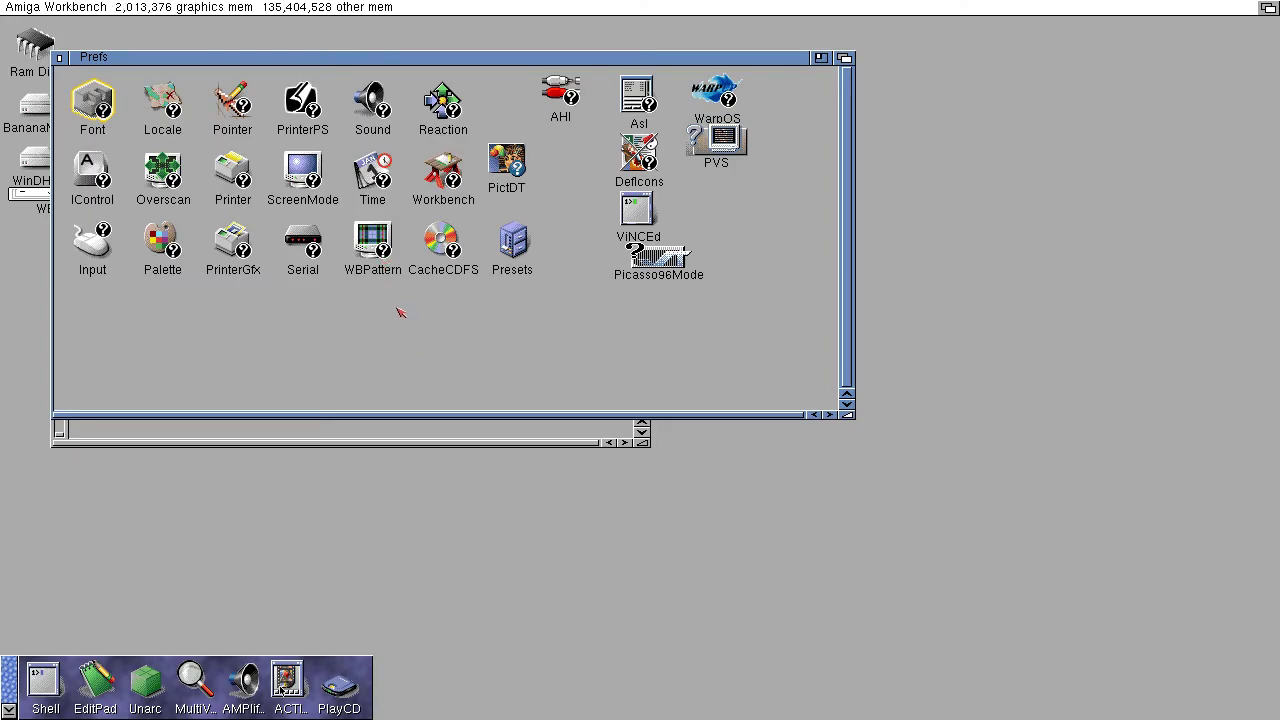
Close the Prefs drawer and the WB disk window.
{"action": "left_click", "coordinate": [416, 350]}
{"action": "left_click", "coordinate": [62, 58]}
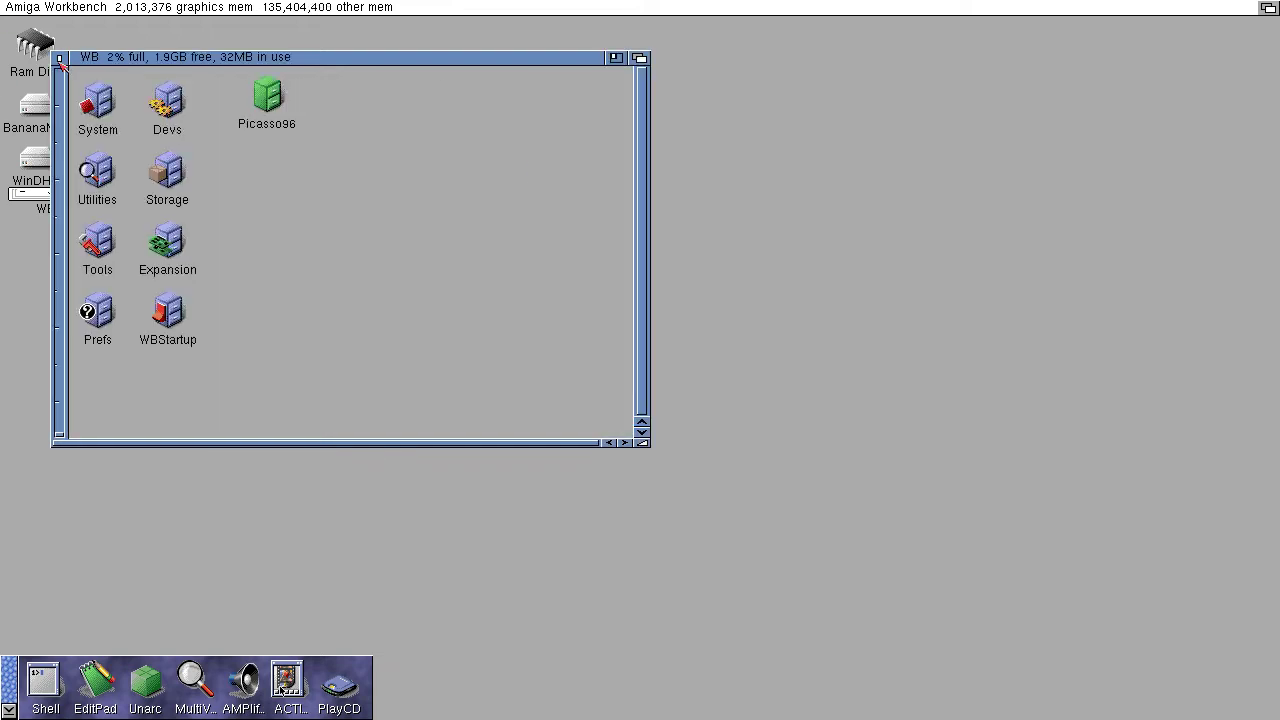
{"action": "left_click", "coordinate": [62, 58]}
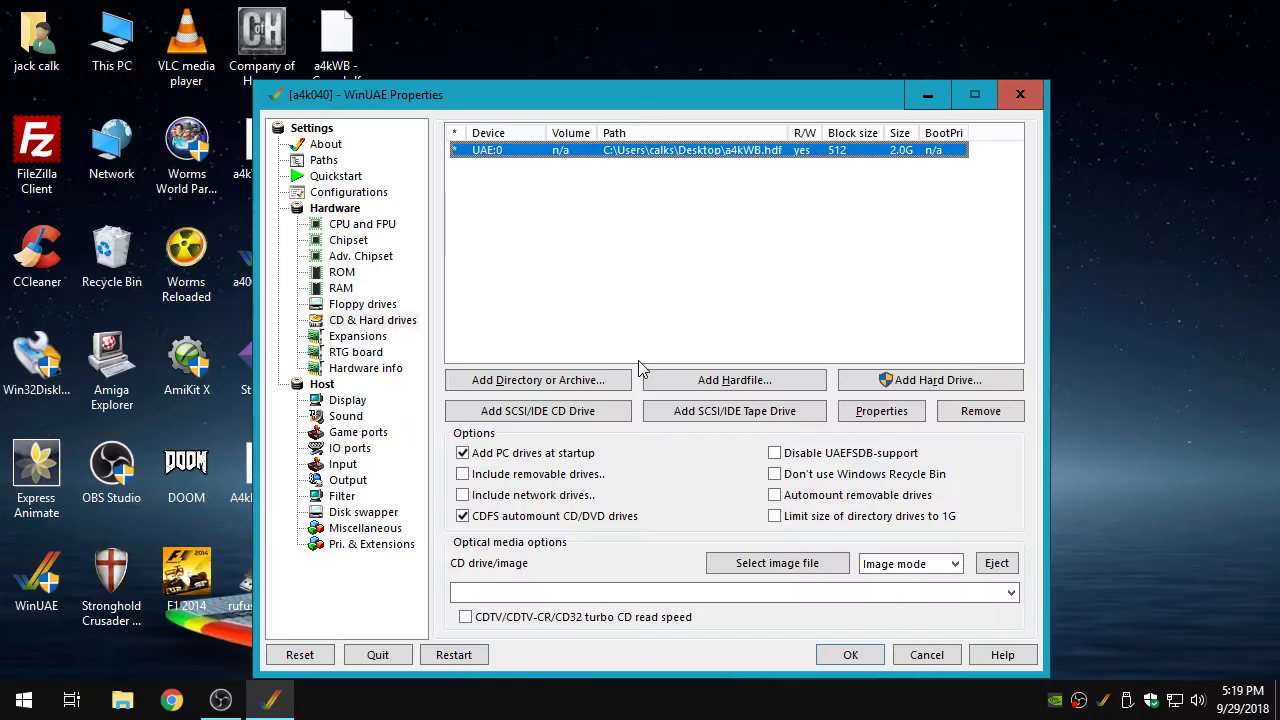
Load AmigaOS39-2018.iso as the CD image in the WinUAE CD and hard drive settings, and open the AmigaOS3.9 disk on the Workbench desktop.
{"action": "left_click", "coordinate": [815, 565]}
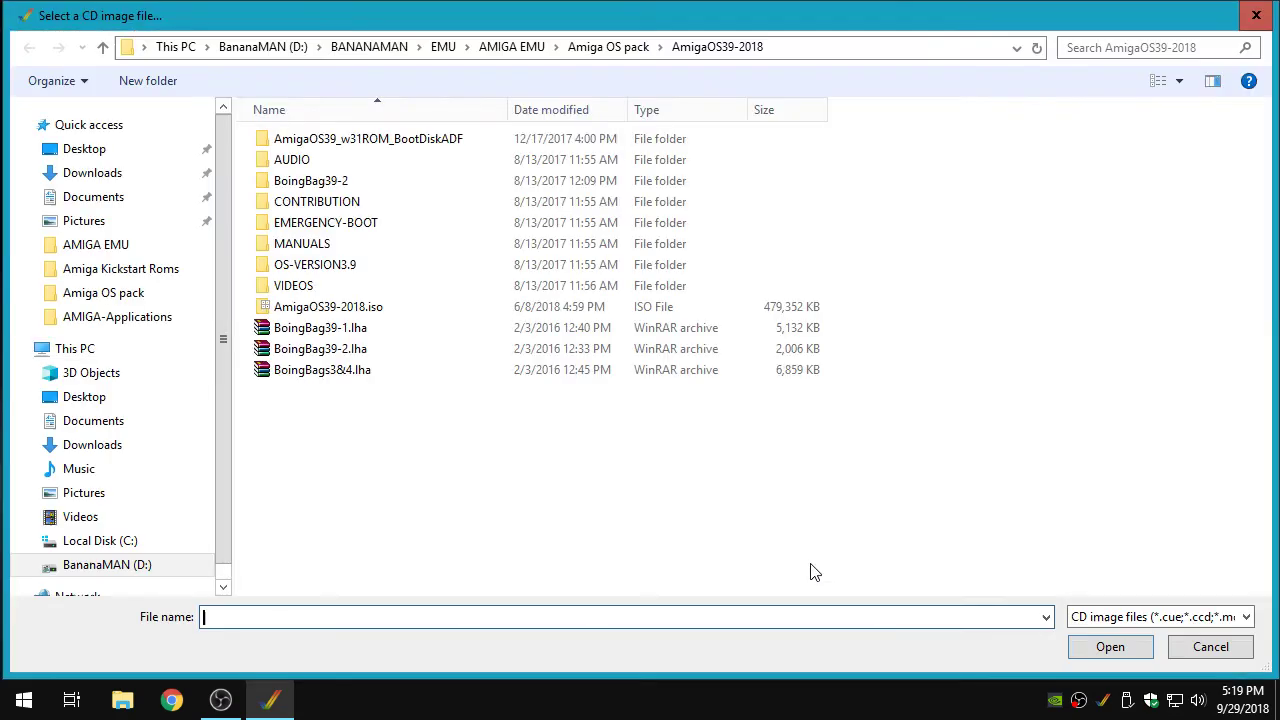
{"action": "double_click", "coordinate": [297, 316]}
{"action": "left_click", "coordinate": [858, 662]}
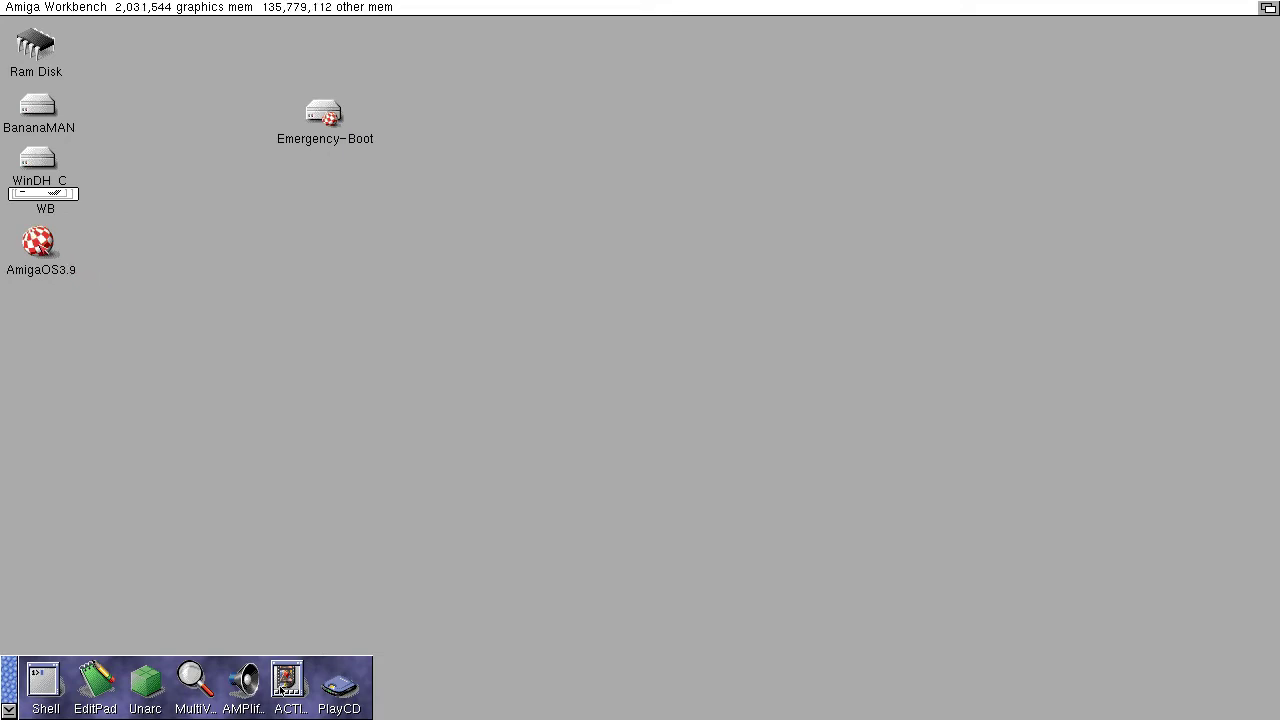
{"action": "double_click", "coordinate": [38, 243]}
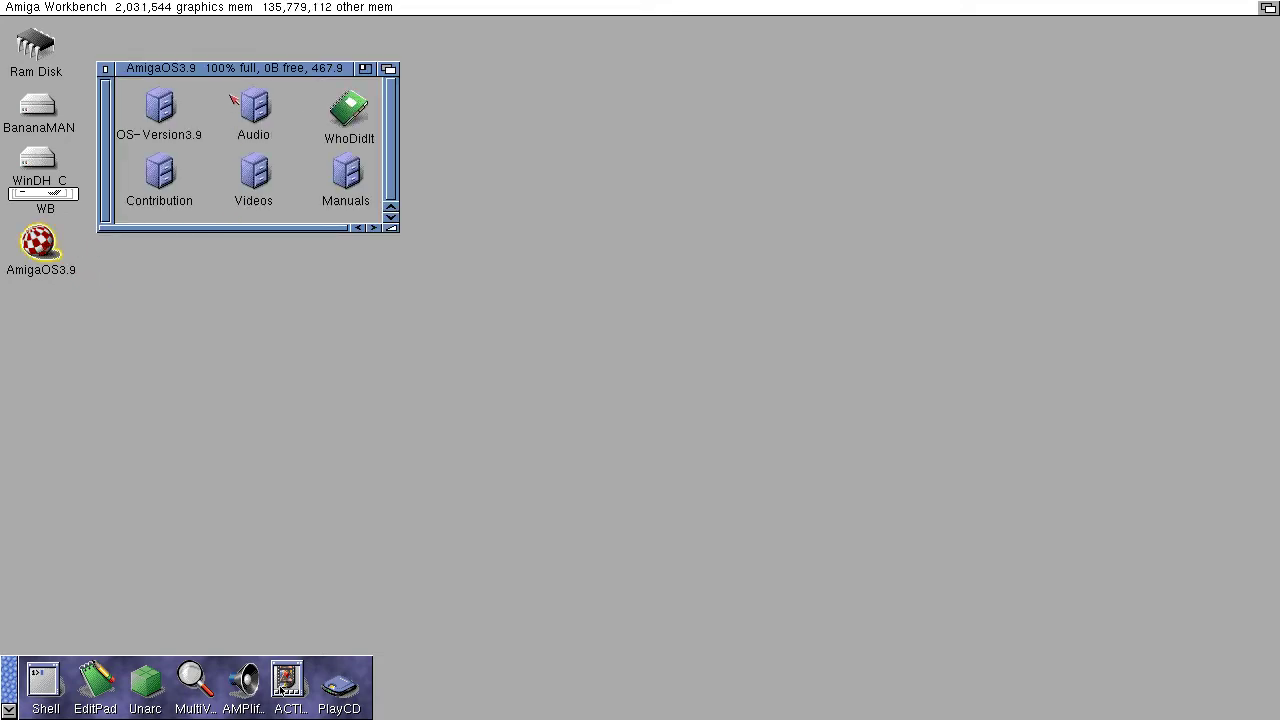
Open the Workbench drawer inside the Contribution drawer of the AmigaOS3.9 disk, arranging the windows so they stay accessible.
{"action": "left_click_drag", "start_coordinate": [208, 72], "coordinate": [600, 189]}
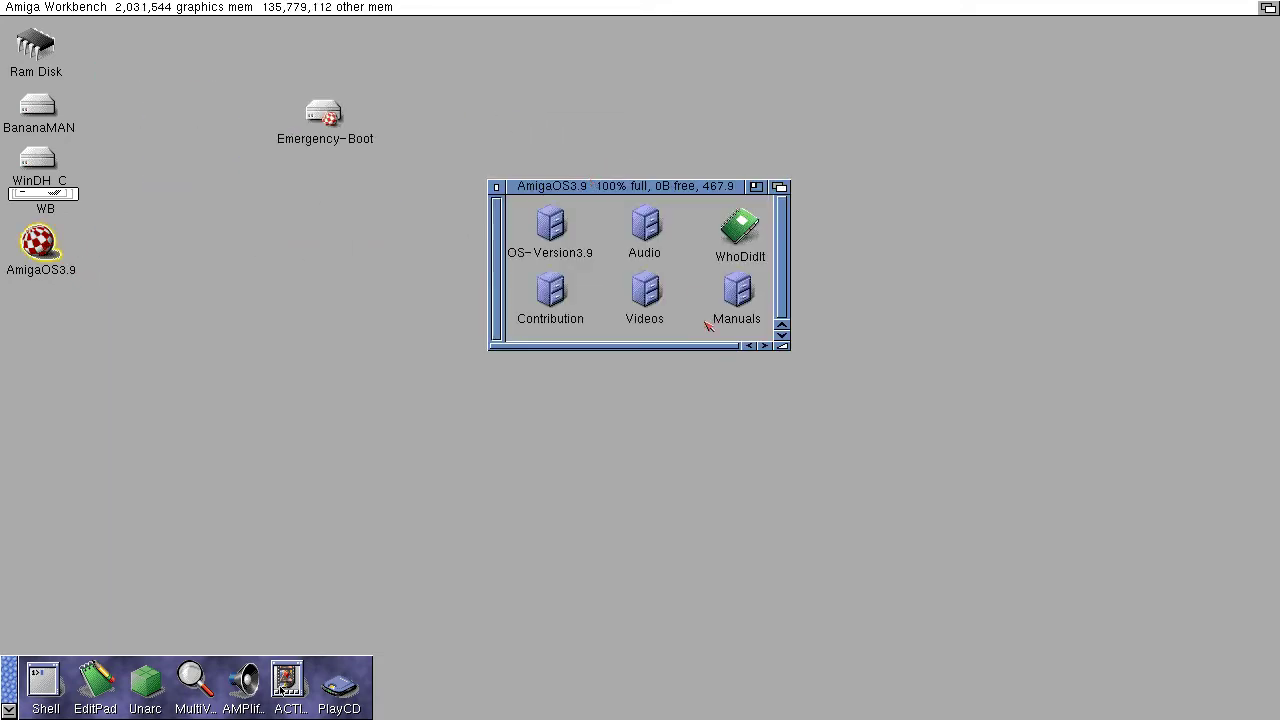
{"action": "double_click", "coordinate": [552, 298]}
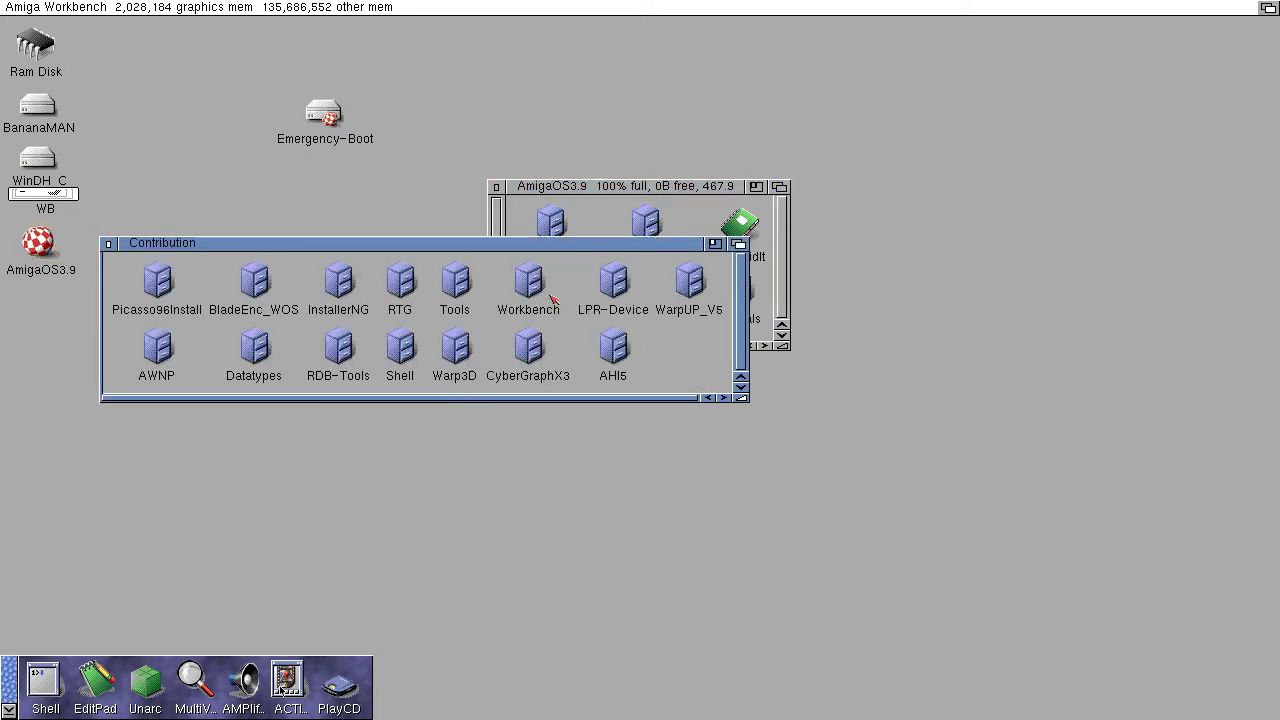
{"action": "left_click_drag", "start_coordinate": [484, 249], "coordinate": [736, 415]}
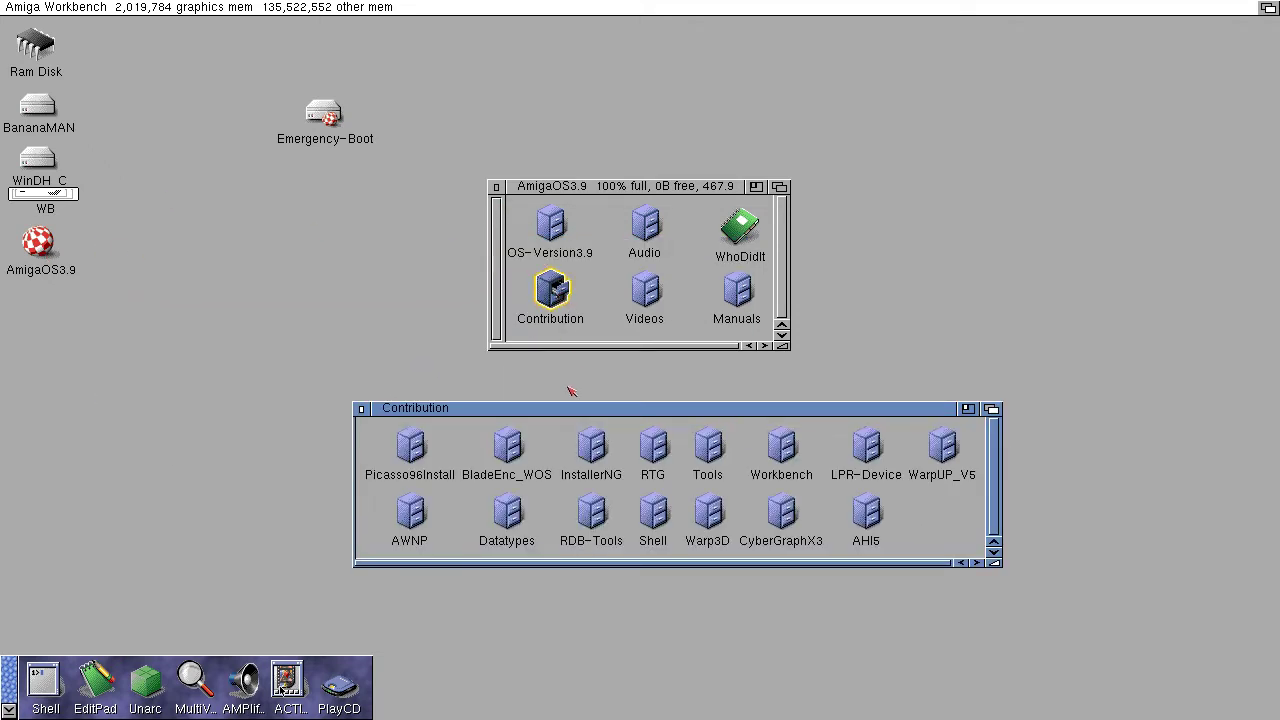
{"action": "double_click", "coordinate": [783, 450]}
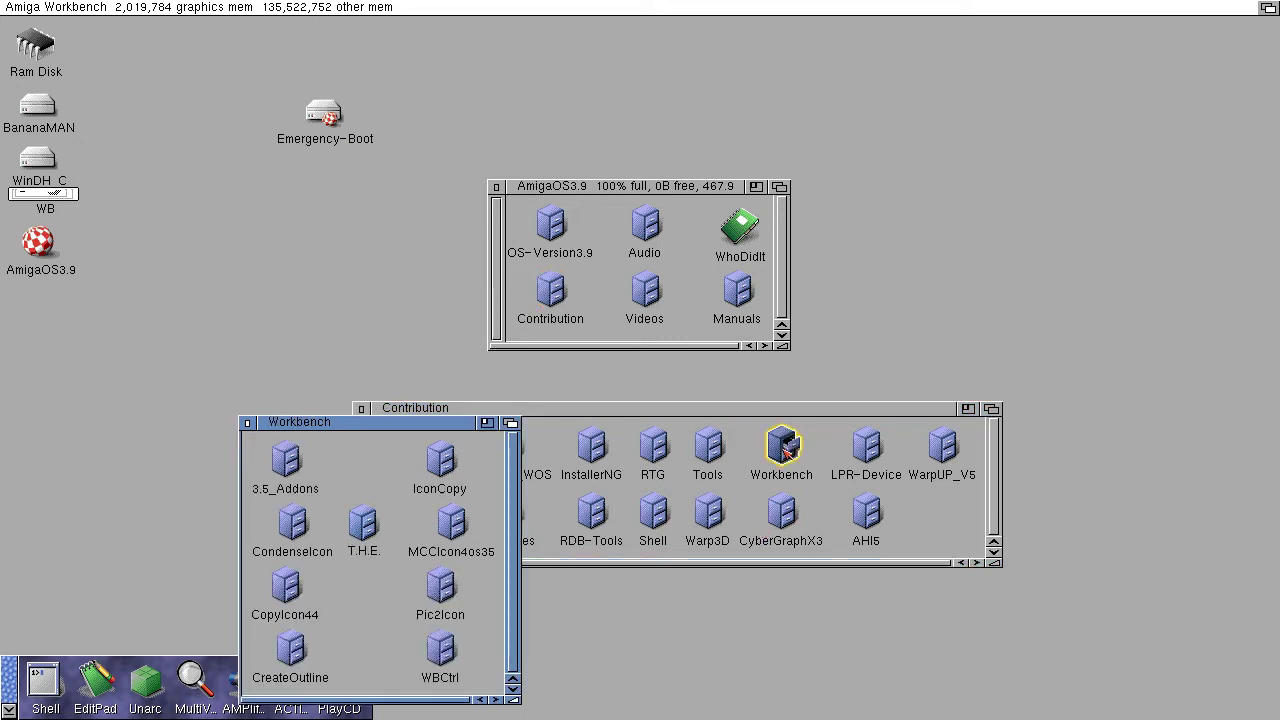
{"action": "left_click", "coordinate": [311, 424]}
{"action": "left_click_drag", "start_coordinate": [311, 424], "coordinate": [428, 124]}
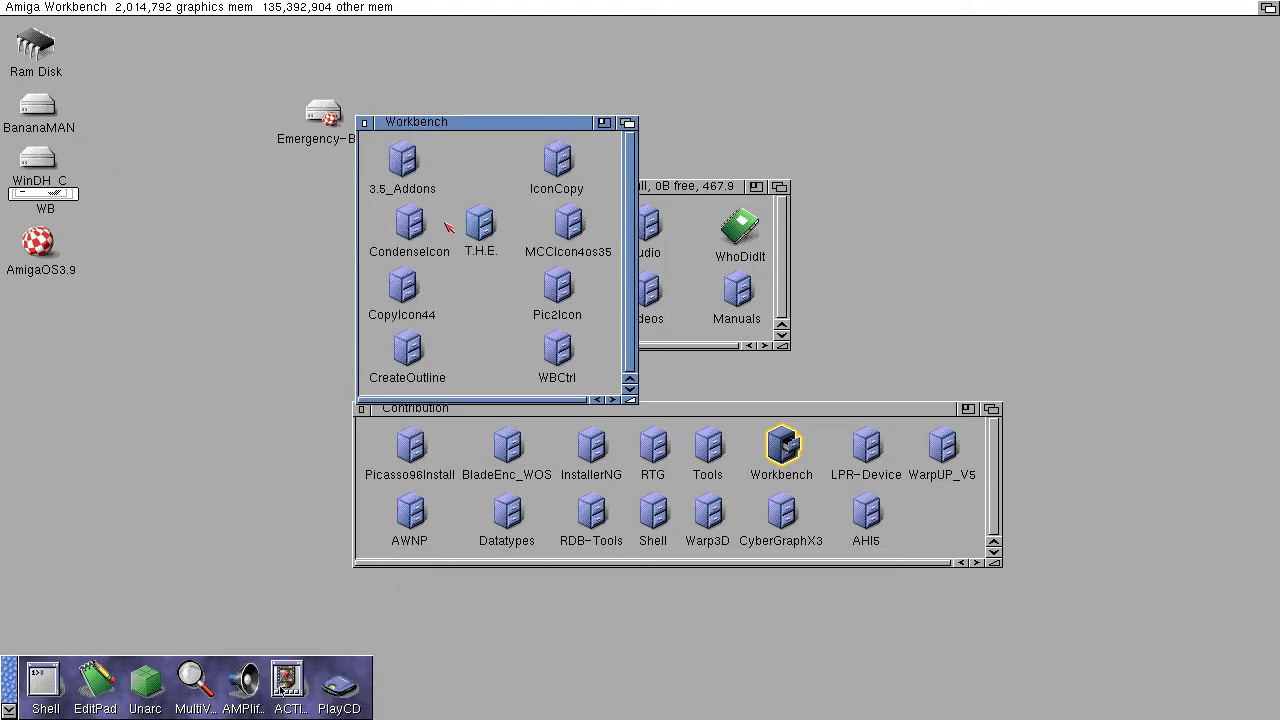
Open the CopyIcon44 drawer with all files shown and locate the CopyIcon tool in it.
{"action": "double_click", "coordinate": [407, 300]}
{"action": "left_click", "coordinate": [410, 537]}
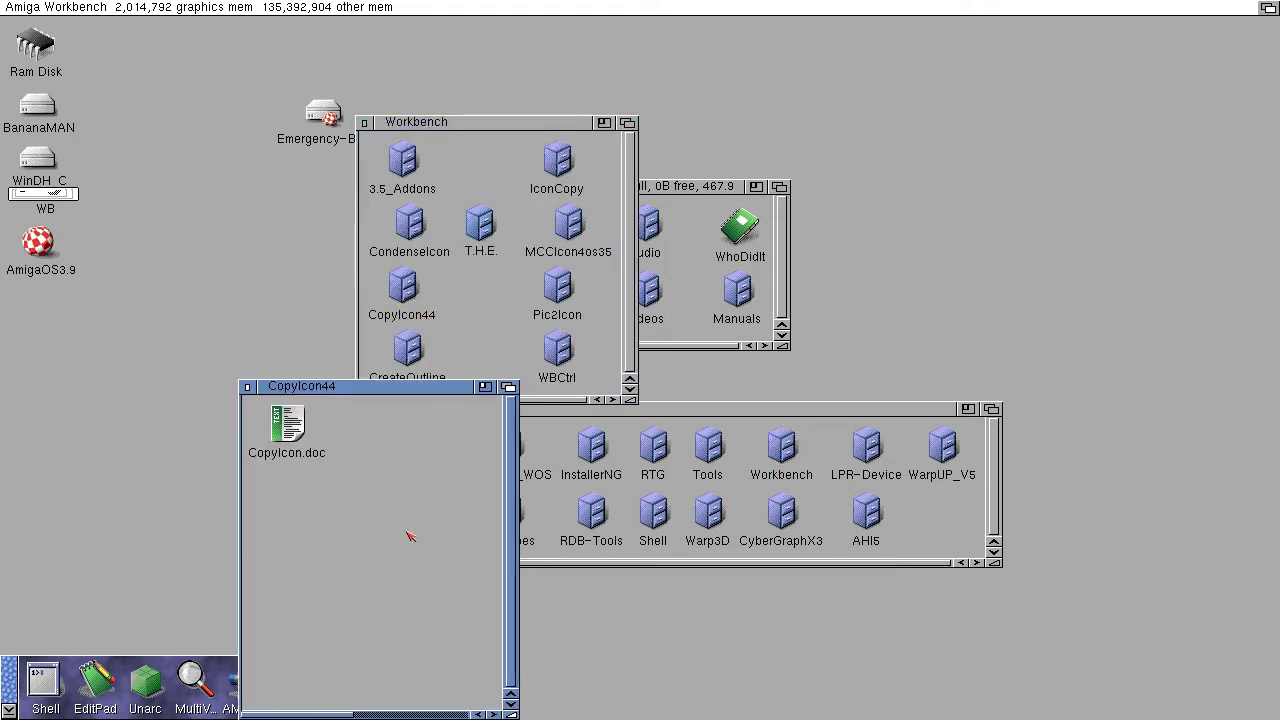
{"action": "right_click", "coordinate": [354, 443]}
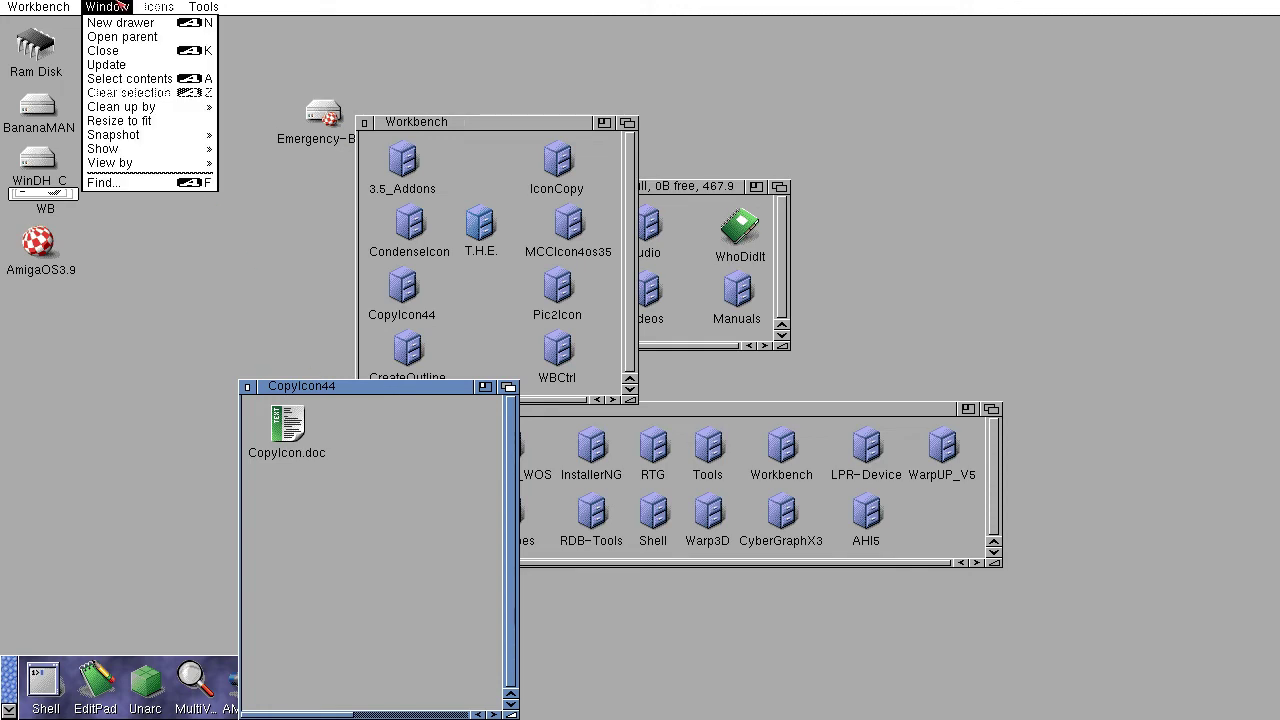
{"action": "mouse_move", "coordinate": [165, 150]}
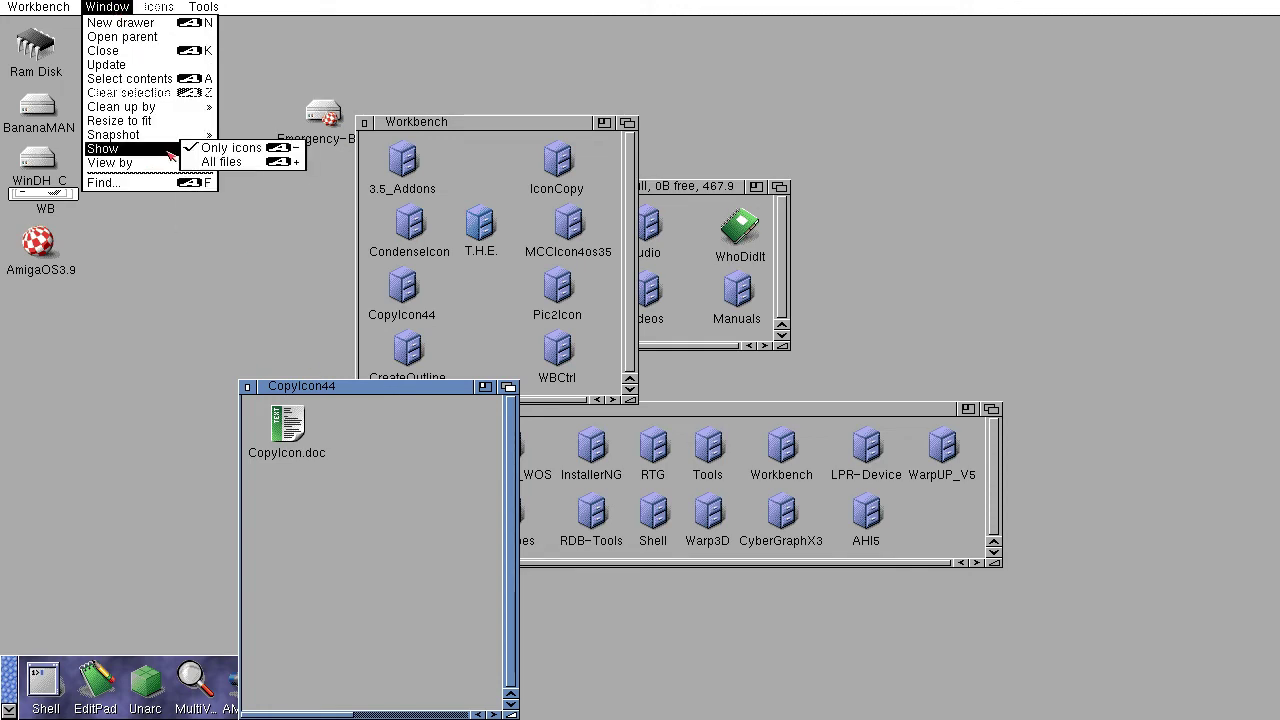
{"action": "right_click", "coordinate": [203, 162]}
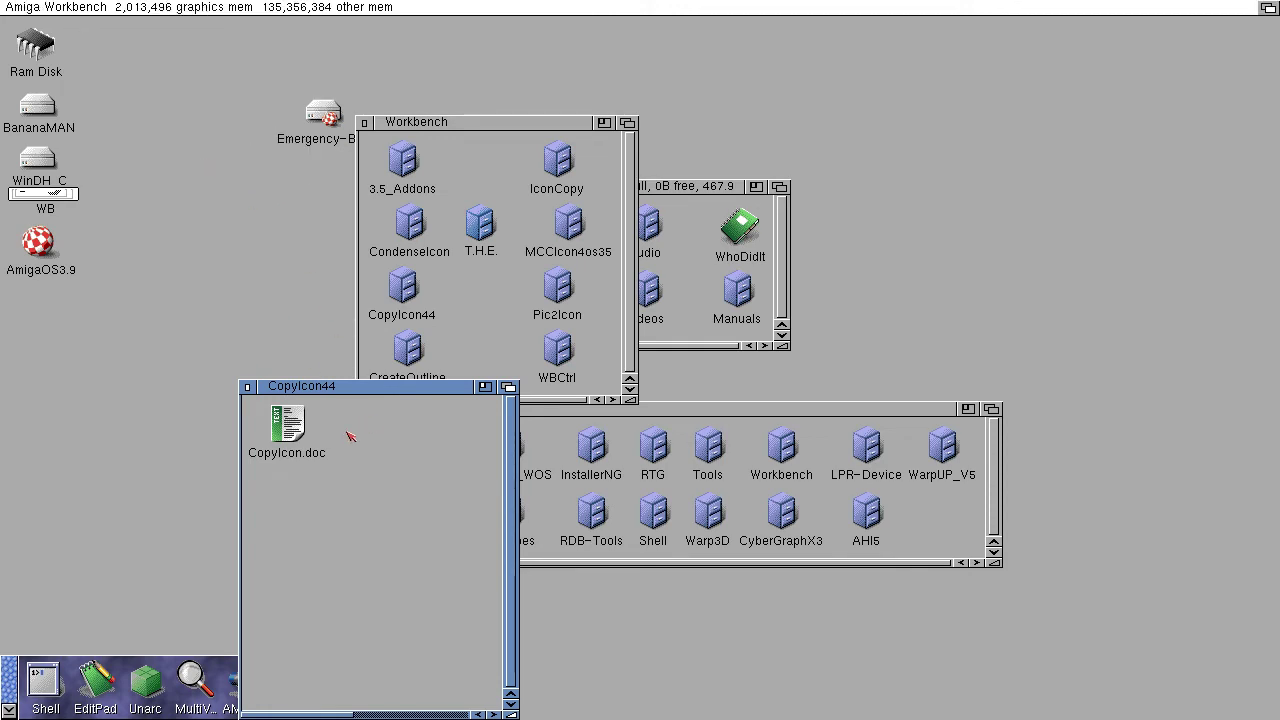
{"action": "left_click", "coordinate": [424, 714]}
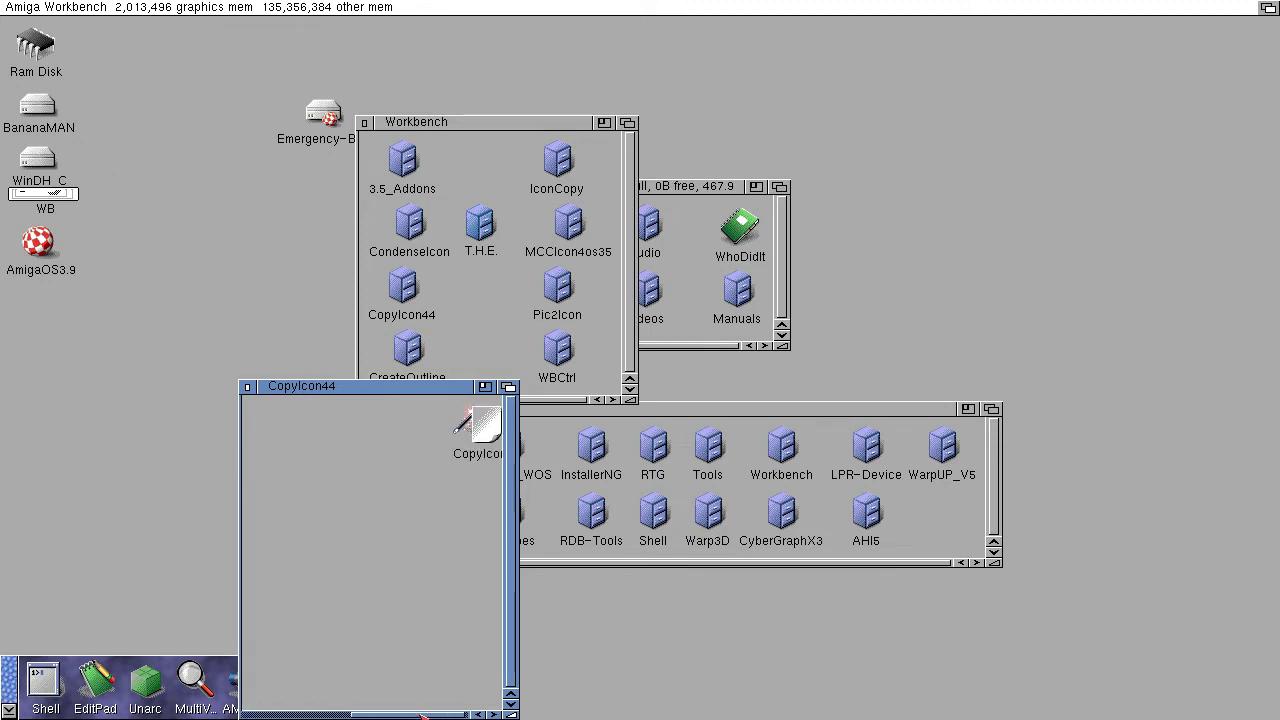
{"action": "left_click_drag", "start_coordinate": [421, 715], "coordinate": [449, 711]}
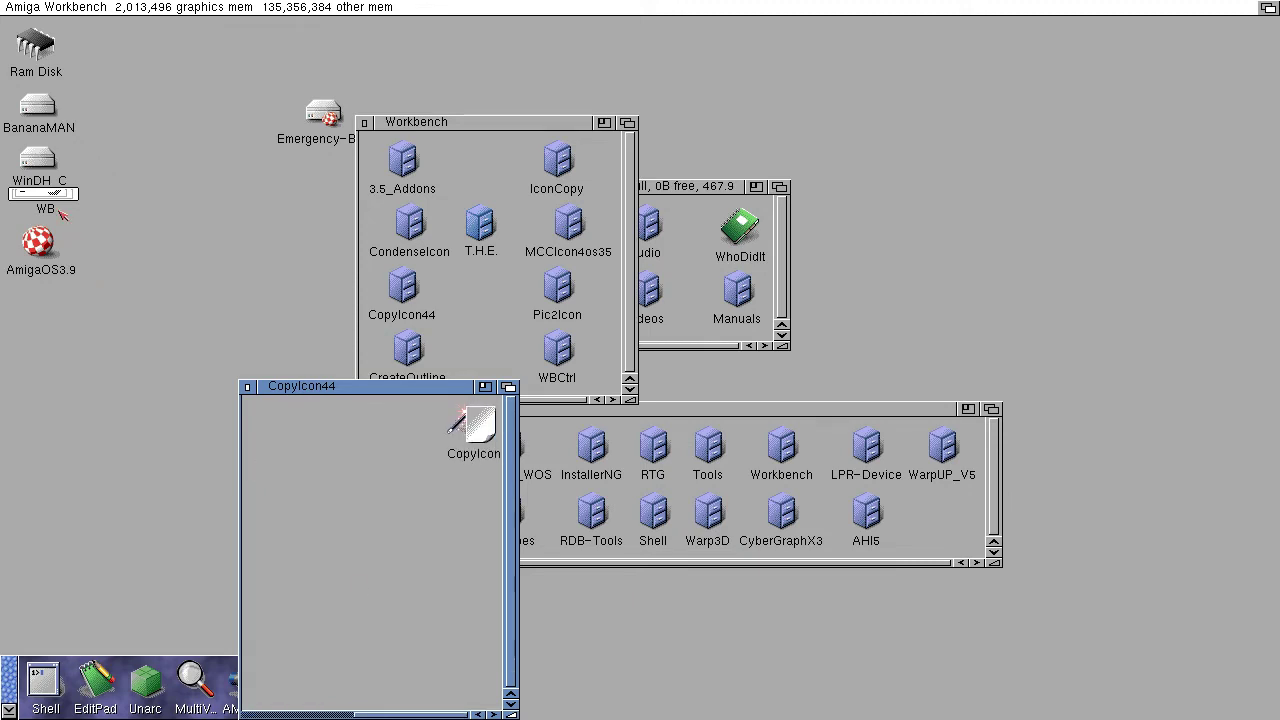
Open the WB disk and copy the CopyIcon tool into its Tools drawer.
{"action": "double_click", "coordinate": [44, 195]}
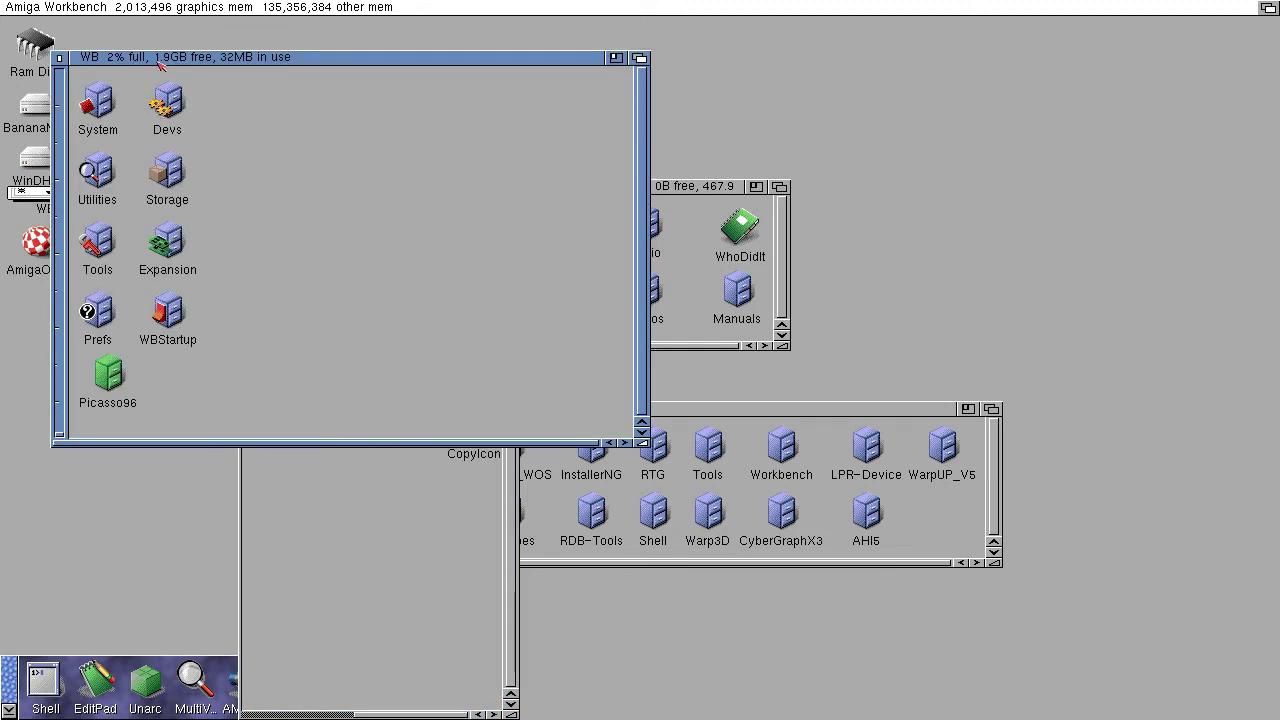
{"action": "left_click_drag", "start_coordinate": [166, 59], "coordinate": [635, 35]}
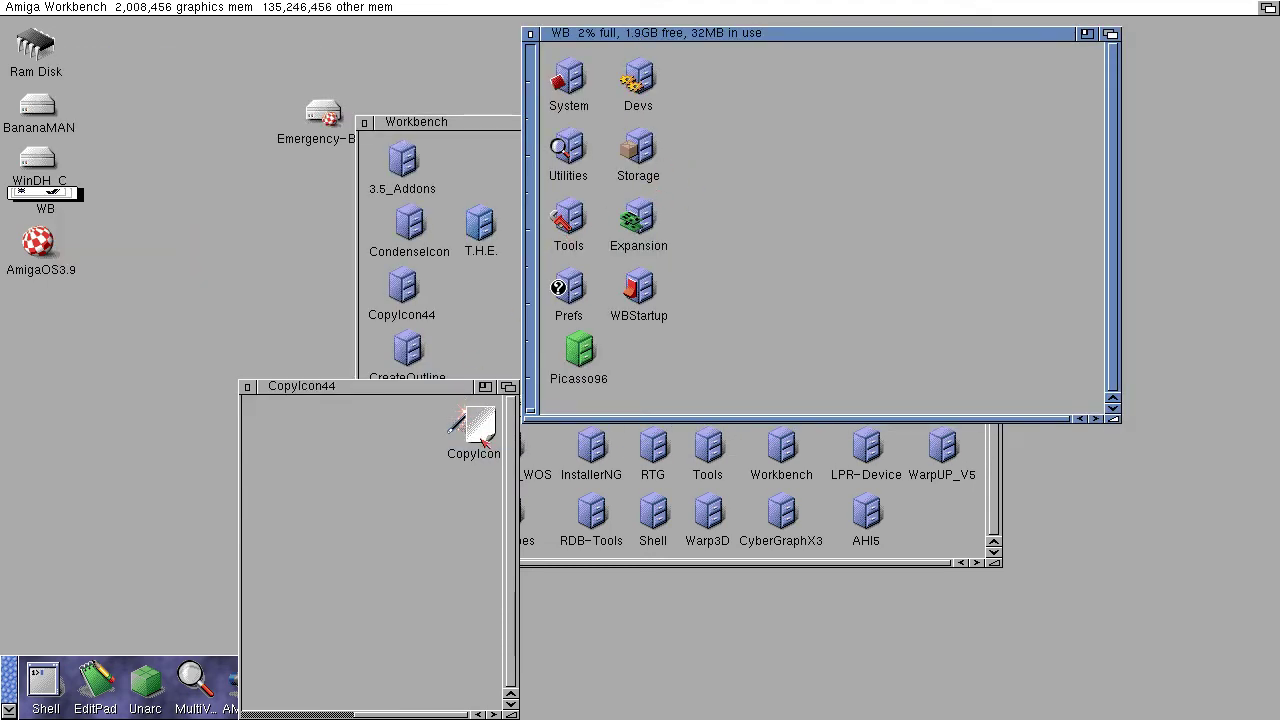
{"action": "left_click", "coordinate": [480, 428]}
{"action": "left_click_drag", "start_coordinate": [480, 428], "coordinate": [571, 216]}
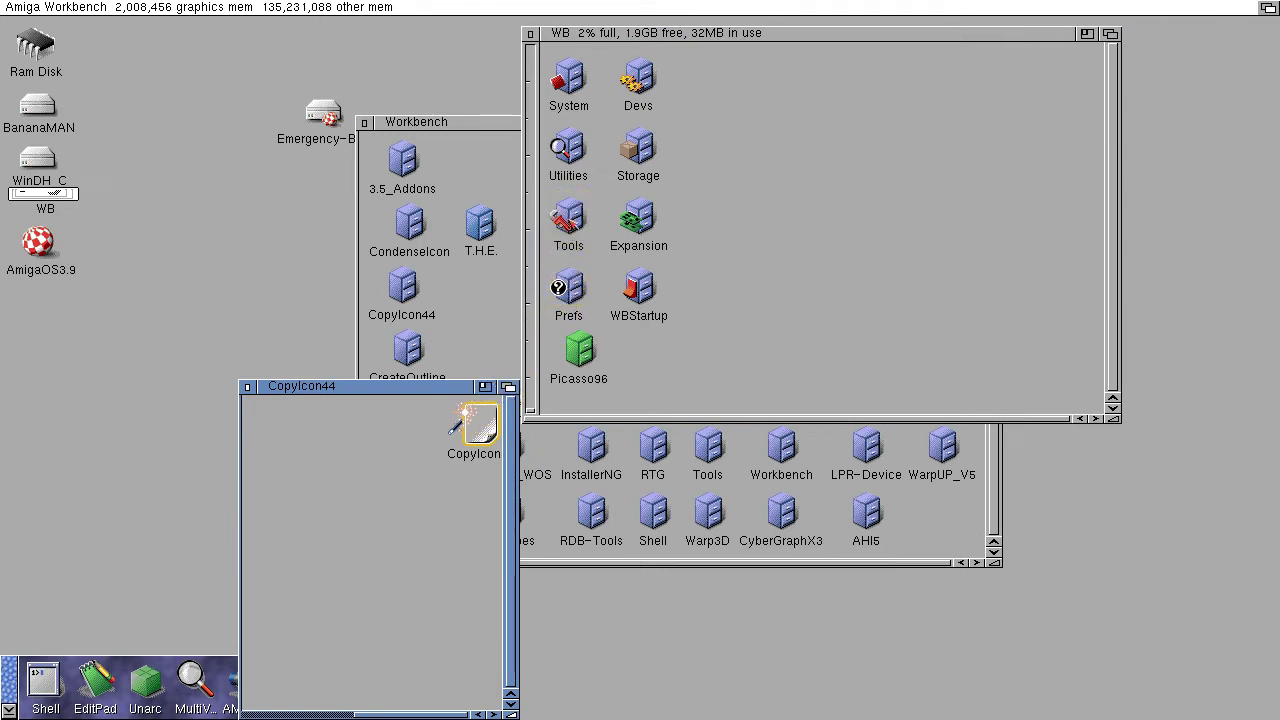
Close the CopyIcon44, Workbench, AmigaOS3.9 and Contribution windows.
{"action": "left_click", "coordinate": [246, 389]}
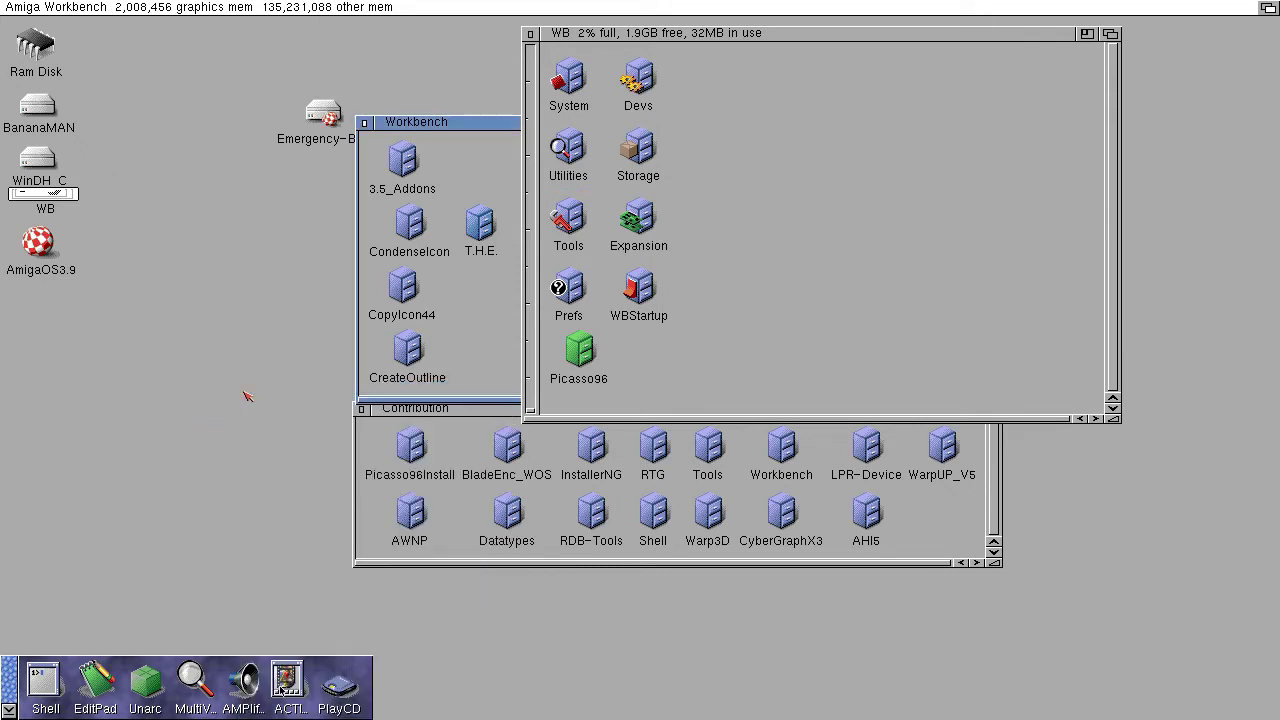
{"action": "left_click", "coordinate": [364, 122]}
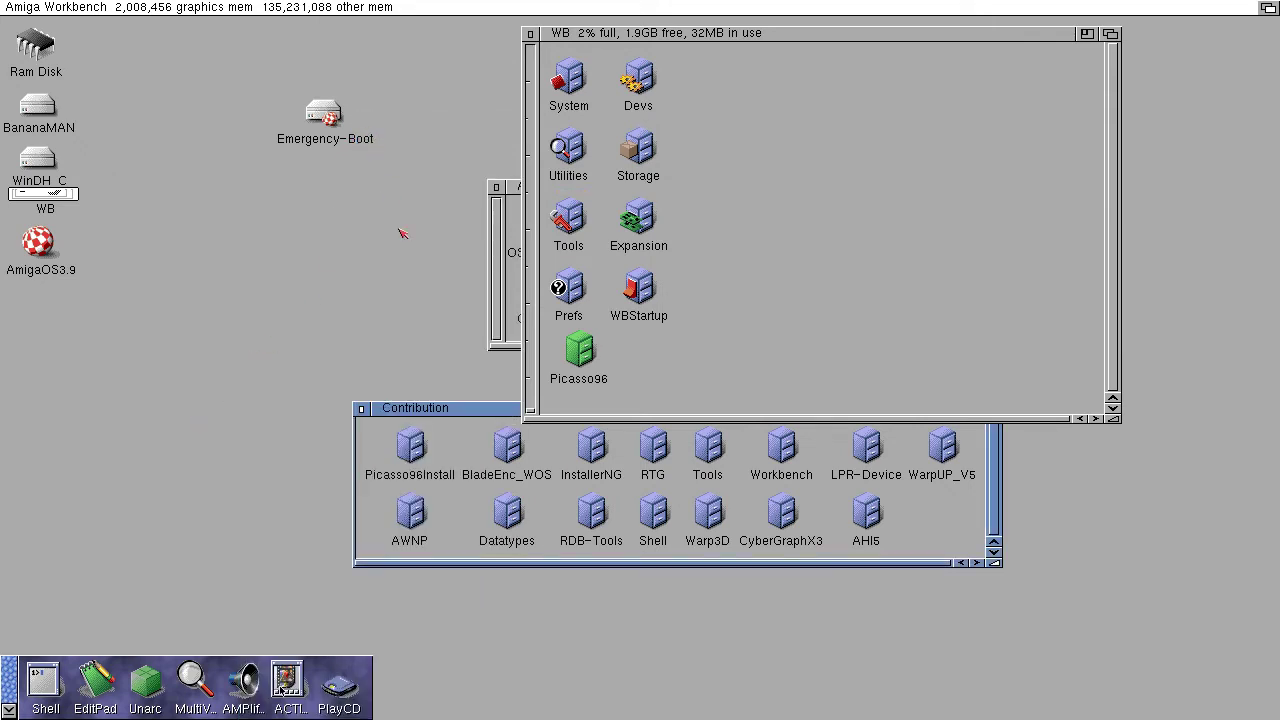
{"action": "left_click", "coordinate": [497, 186]}
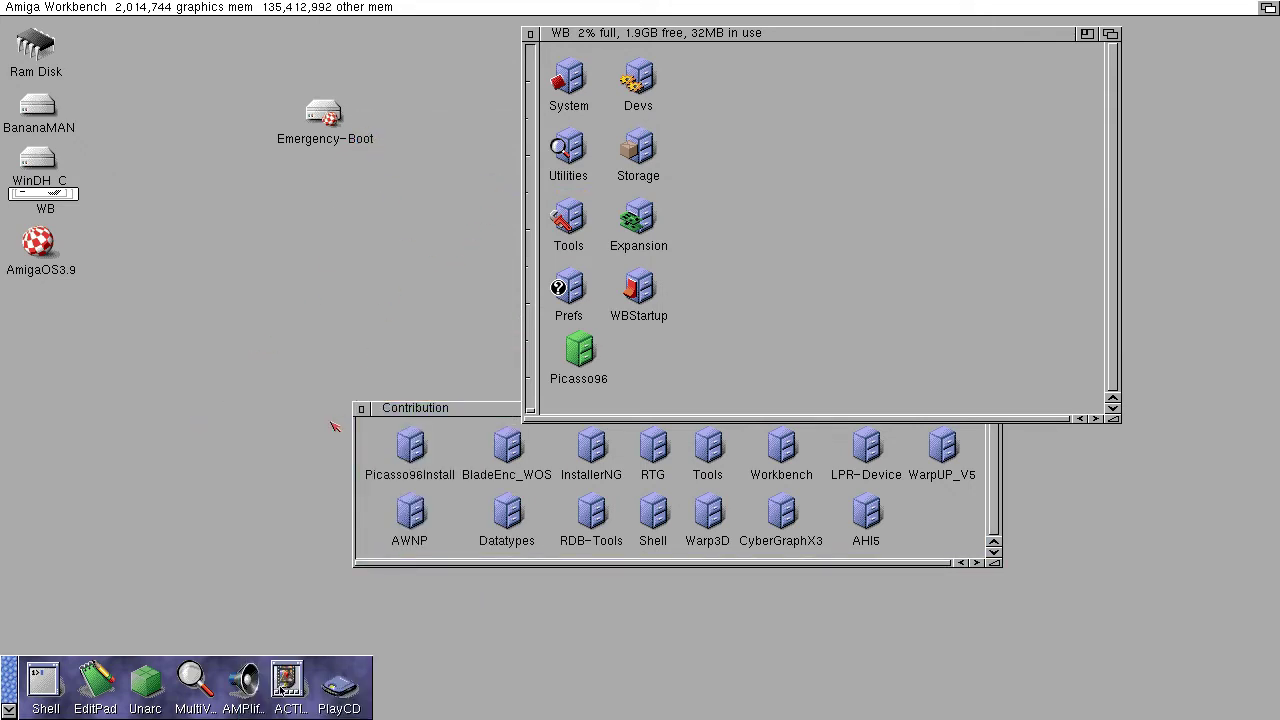
{"action": "left_click", "coordinate": [363, 410]}
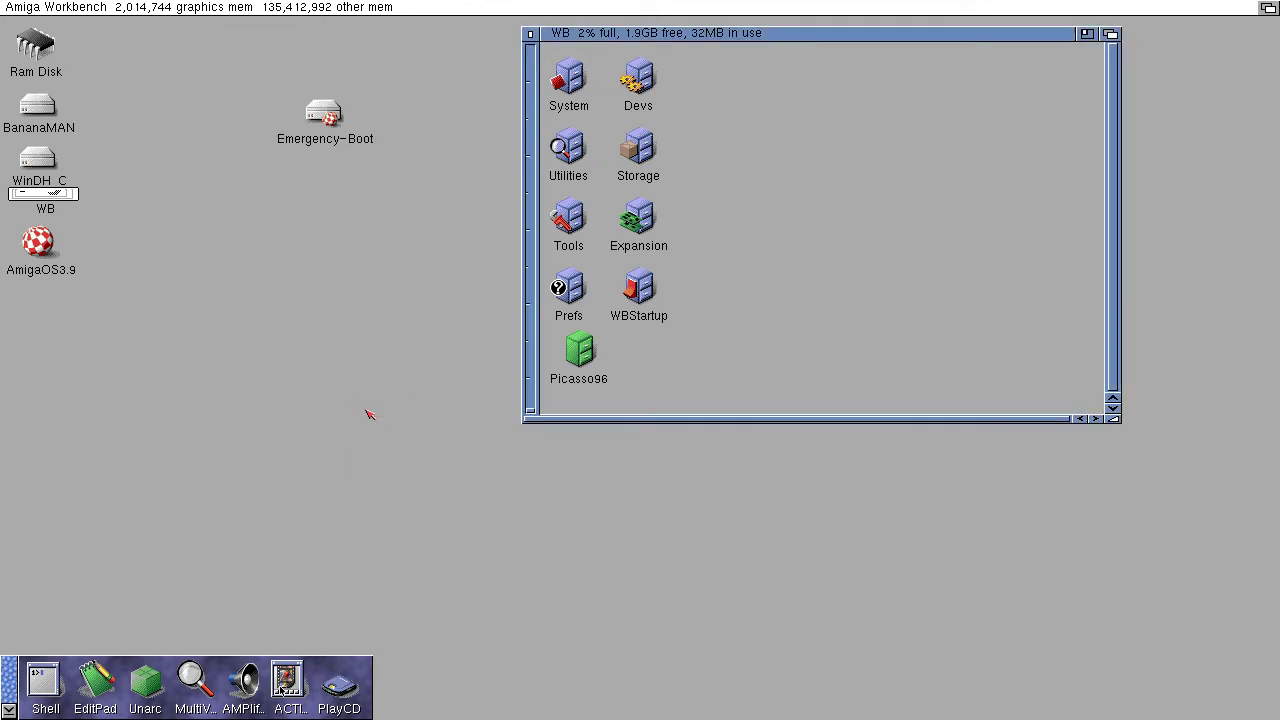
Open the WB disk's Tools drawer, enlarge its window and launch CopyIcon from it.
{"action": "double_click", "coordinate": [578, 222]}
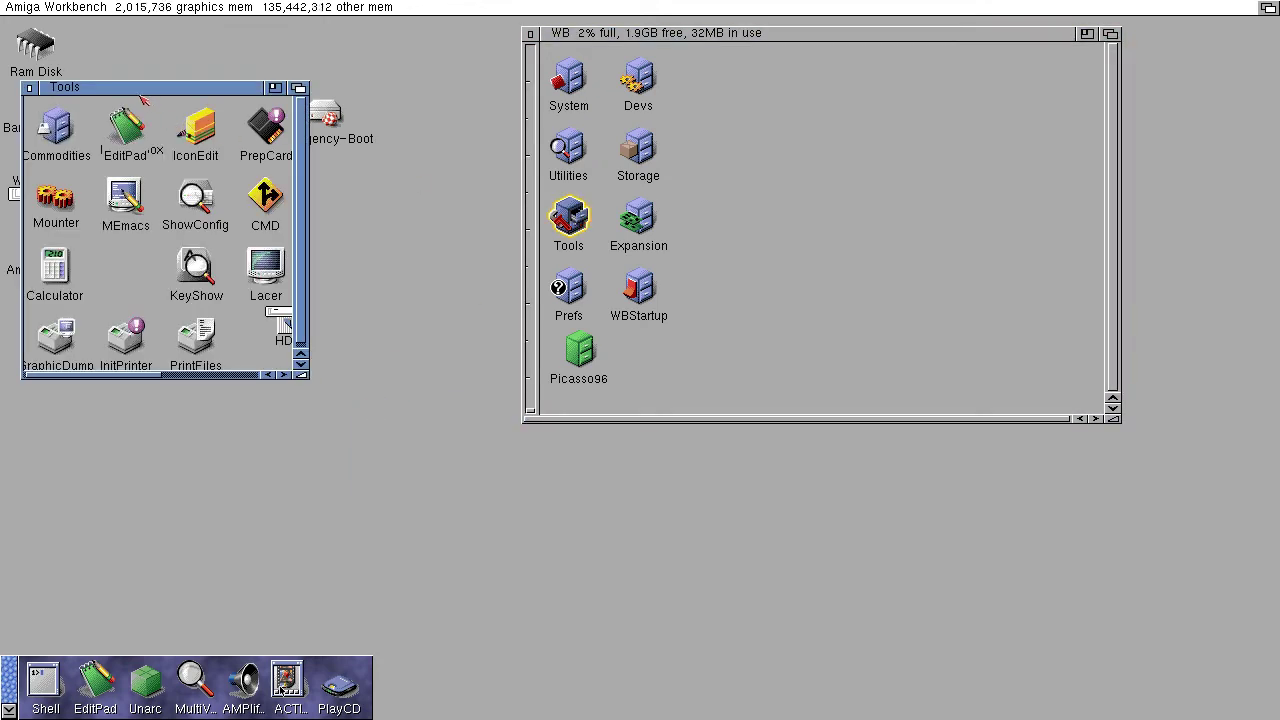
{"action": "left_click_drag", "start_coordinate": [140, 97], "coordinate": [553, 79]}
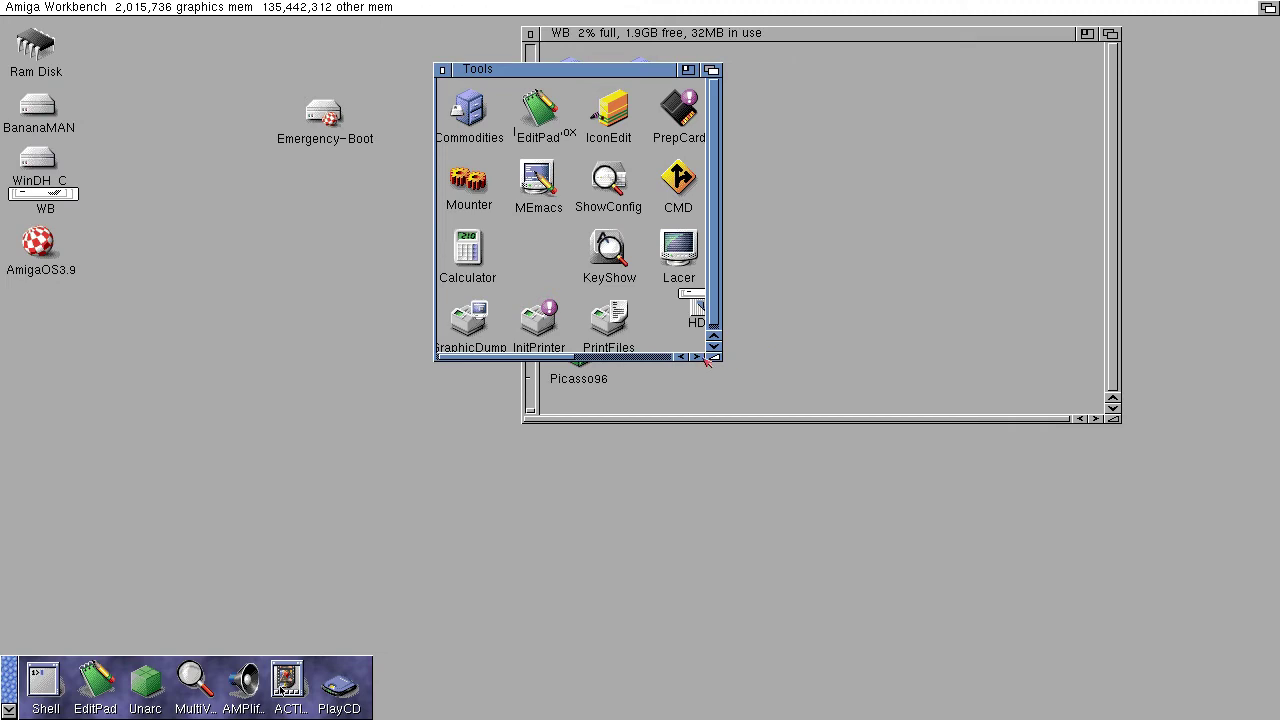
{"action": "left_click_drag", "start_coordinate": [717, 358], "coordinate": [996, 475]}
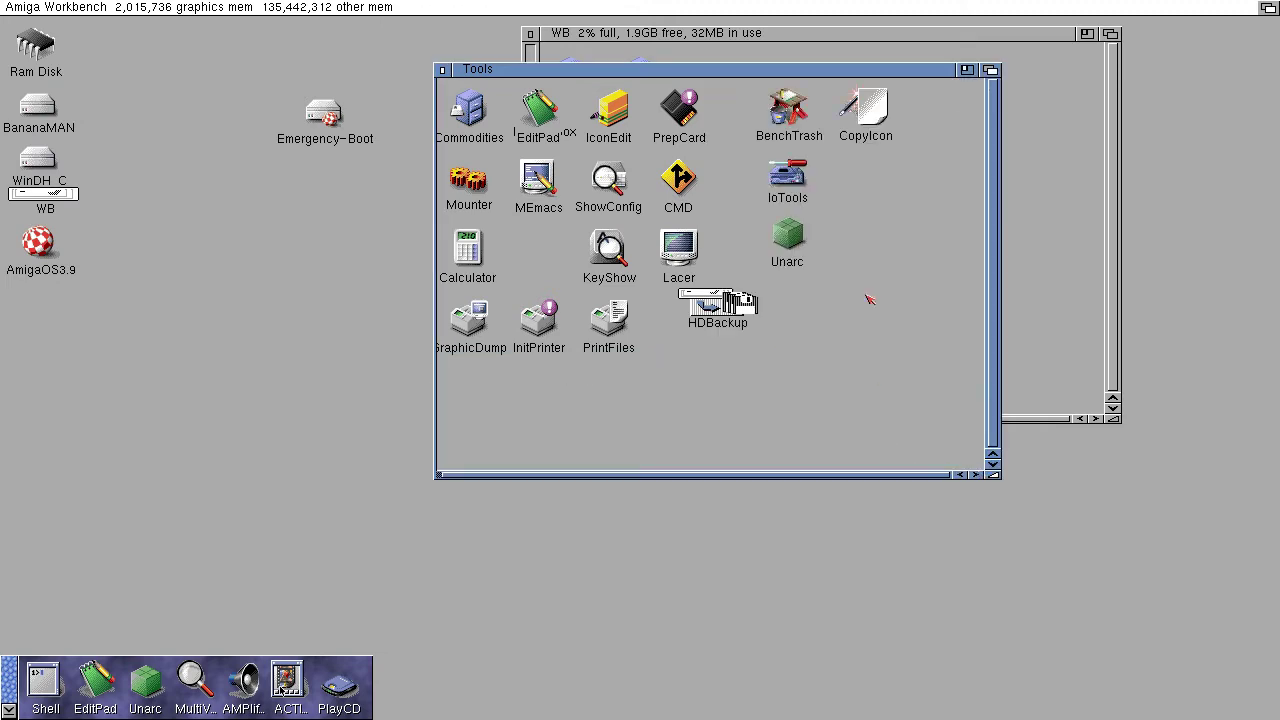
{"action": "double_click", "coordinate": [868, 114]}
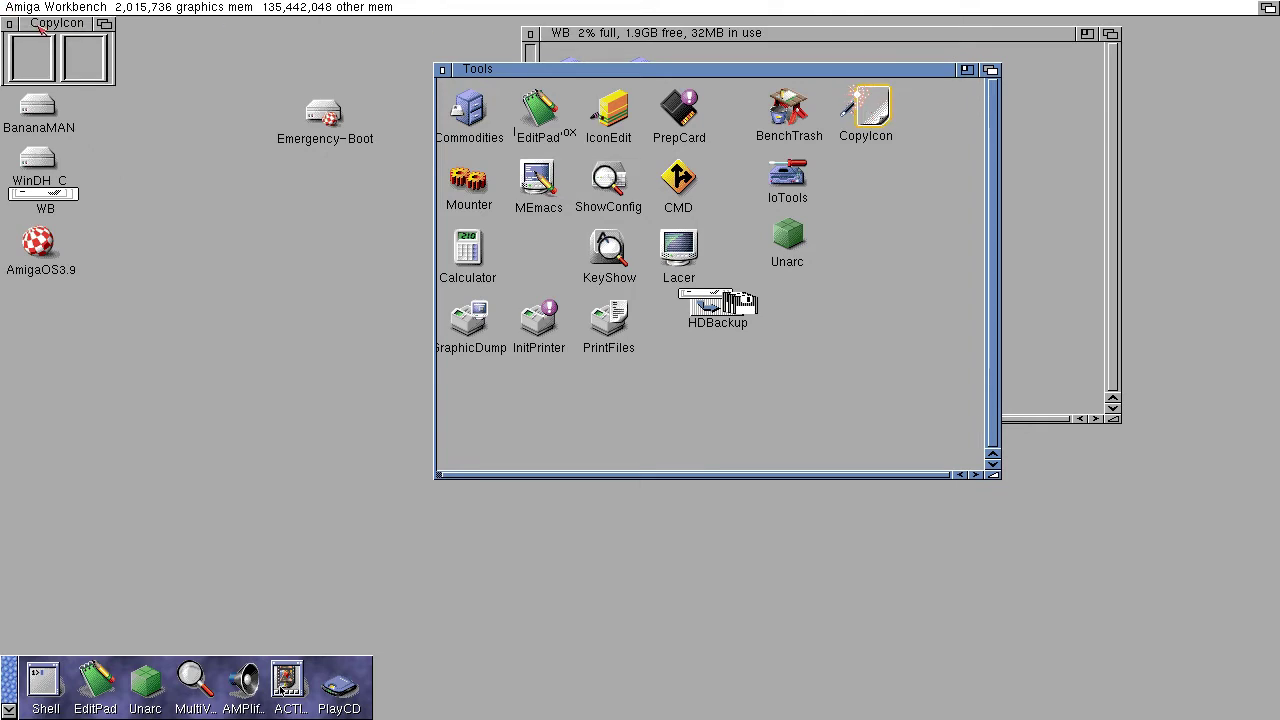
{"action": "left_click_drag", "start_coordinate": [41, 26], "coordinate": [199, 46]}
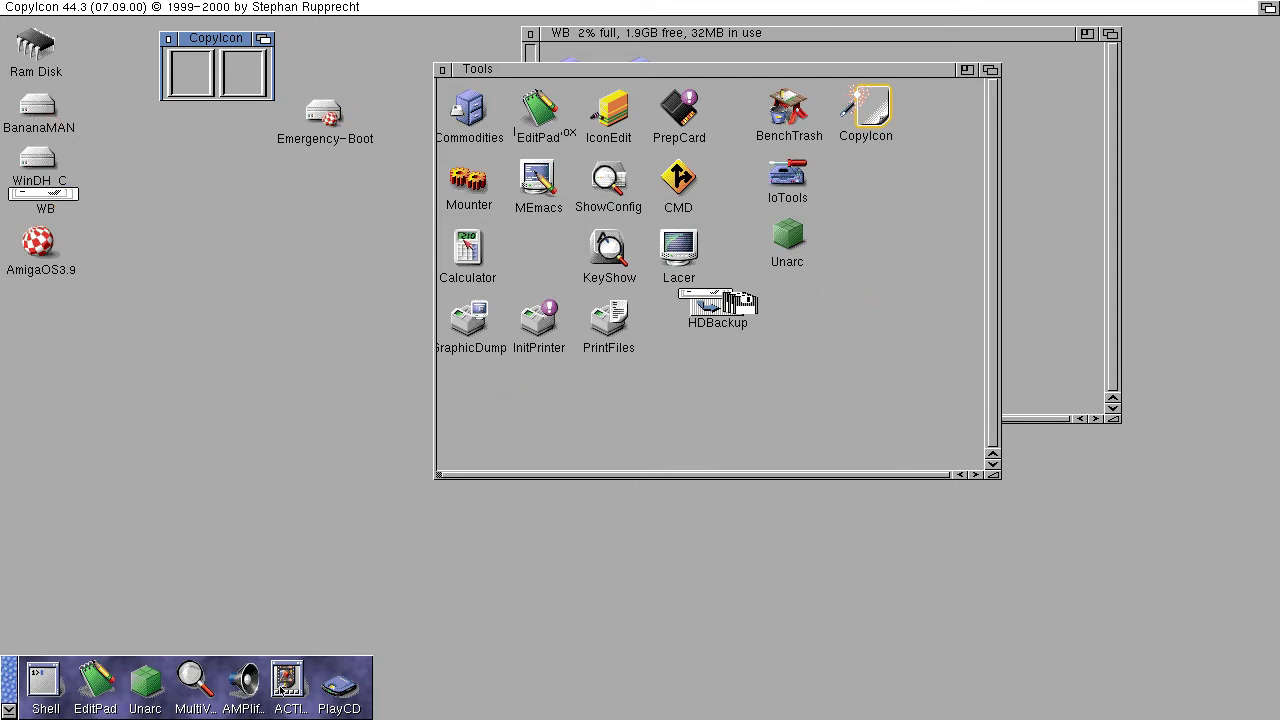
Copy the Emergency-Boot icon's image onto the WB disk with CopyIcon, and close CopyIcon and the WB and Tools windows.
{"action": "left_click_drag", "start_coordinate": [325, 115], "coordinate": [186, 73]}
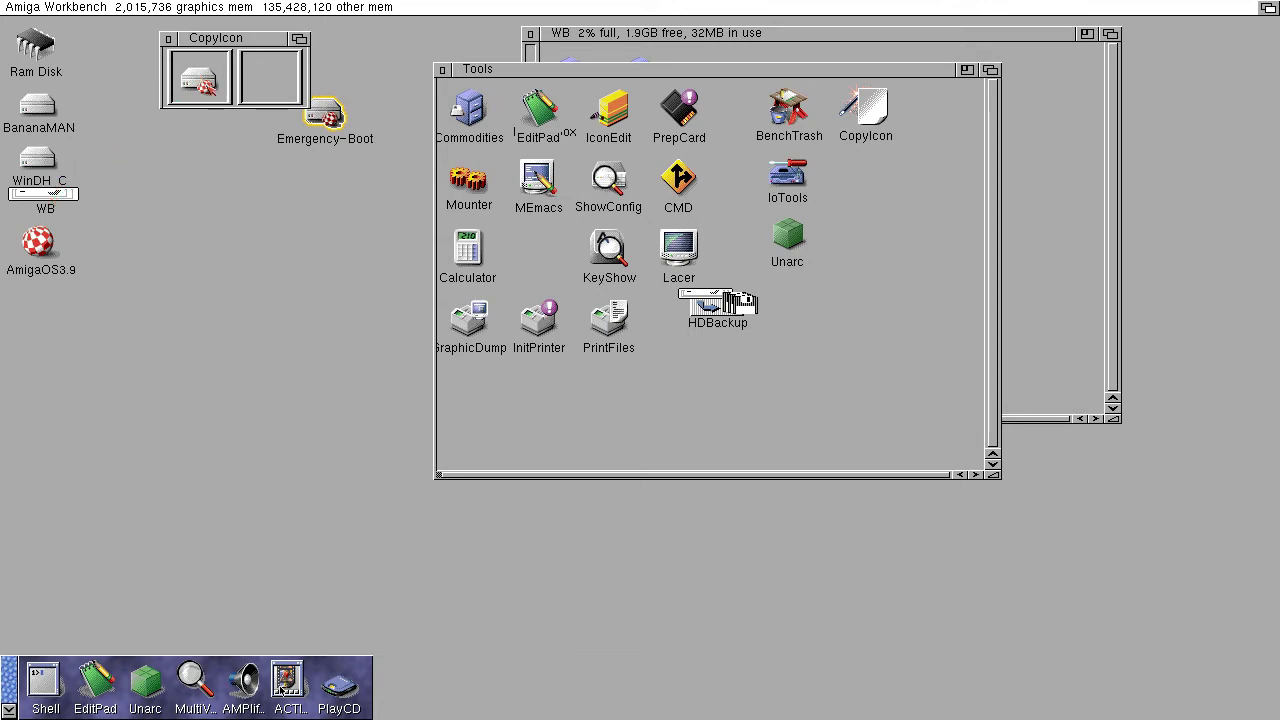
{"action": "left_click_drag", "start_coordinate": [48, 203], "coordinate": [260, 80]}
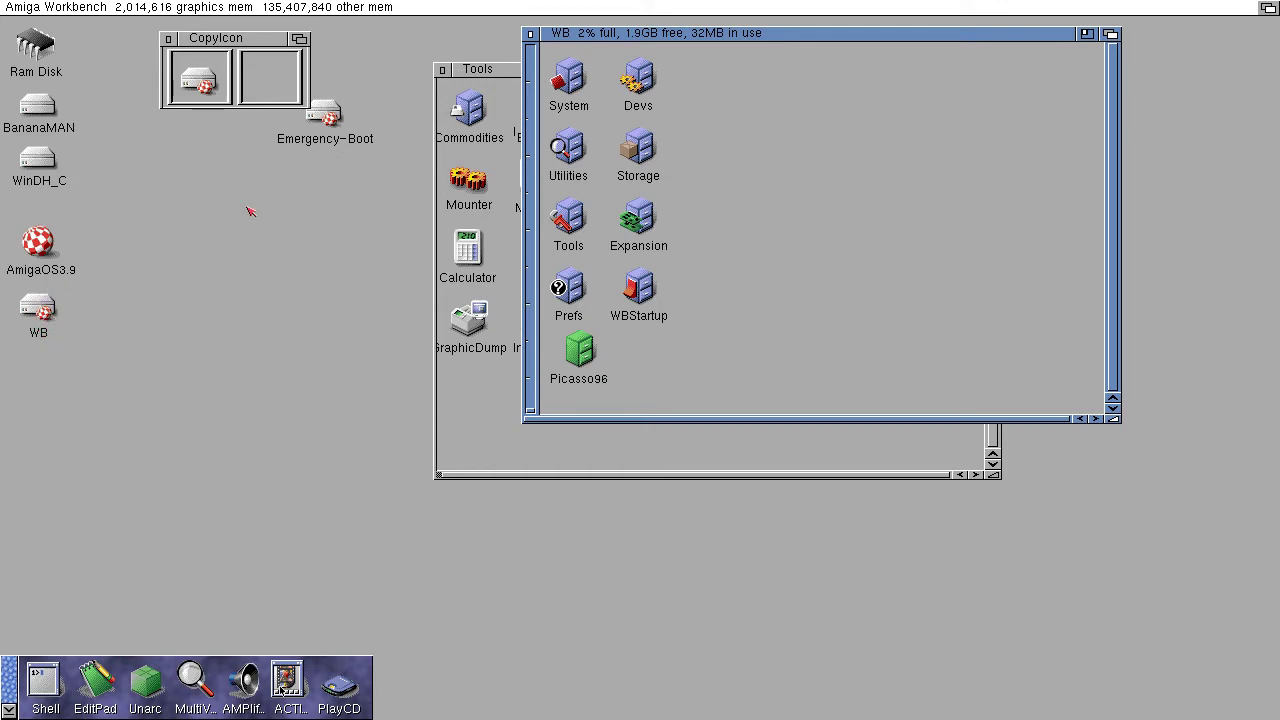
{"action": "left_click", "coordinate": [169, 39]}
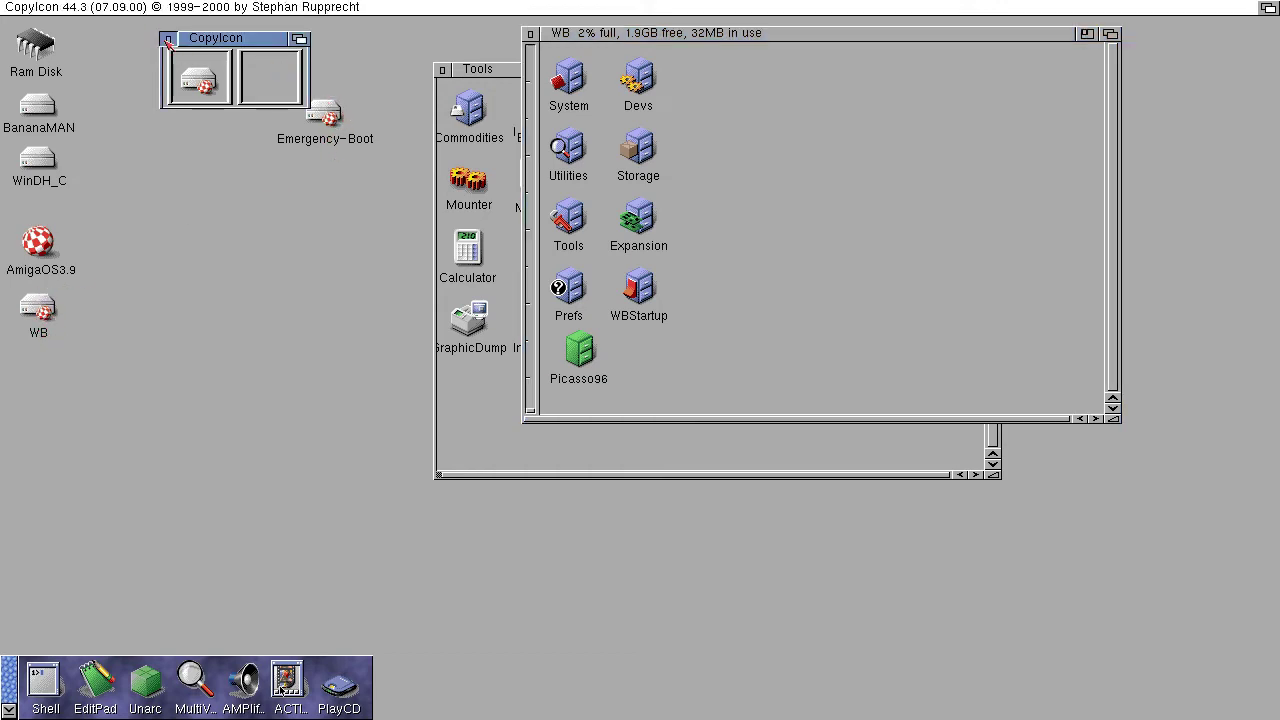
{"action": "left_click", "coordinate": [531, 33]}
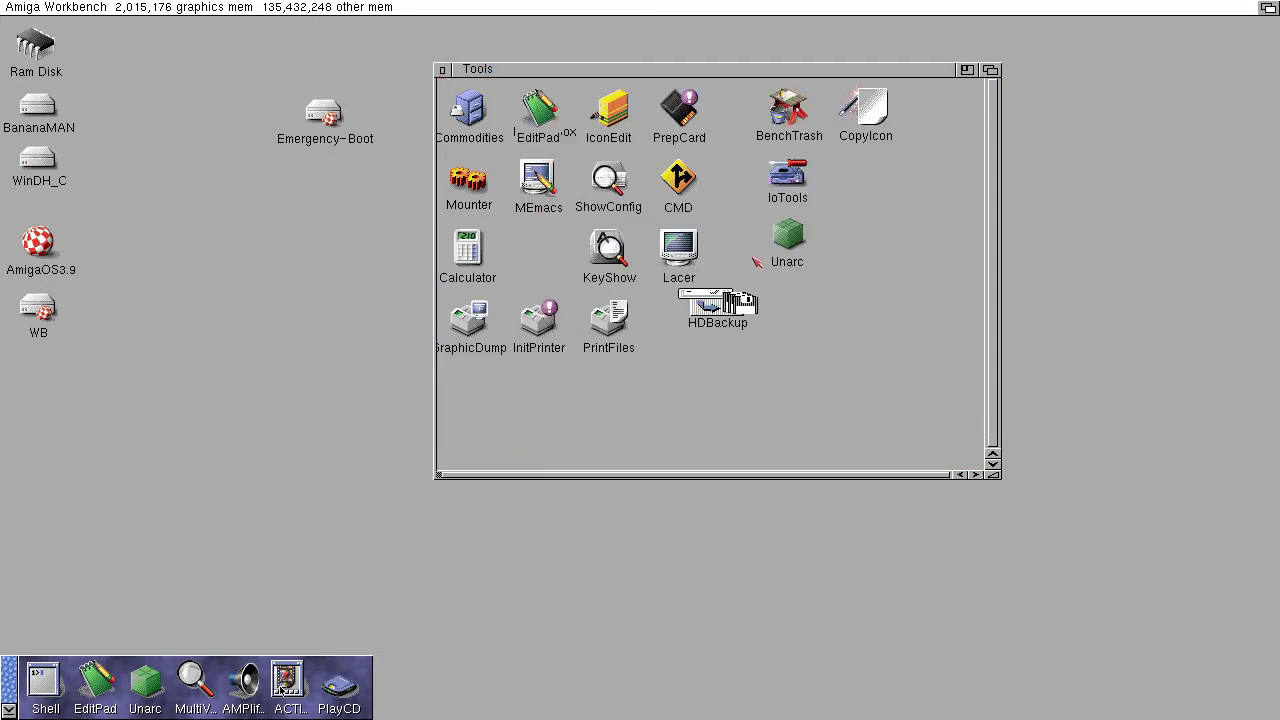
{"action": "left_click", "coordinate": [444, 70]}
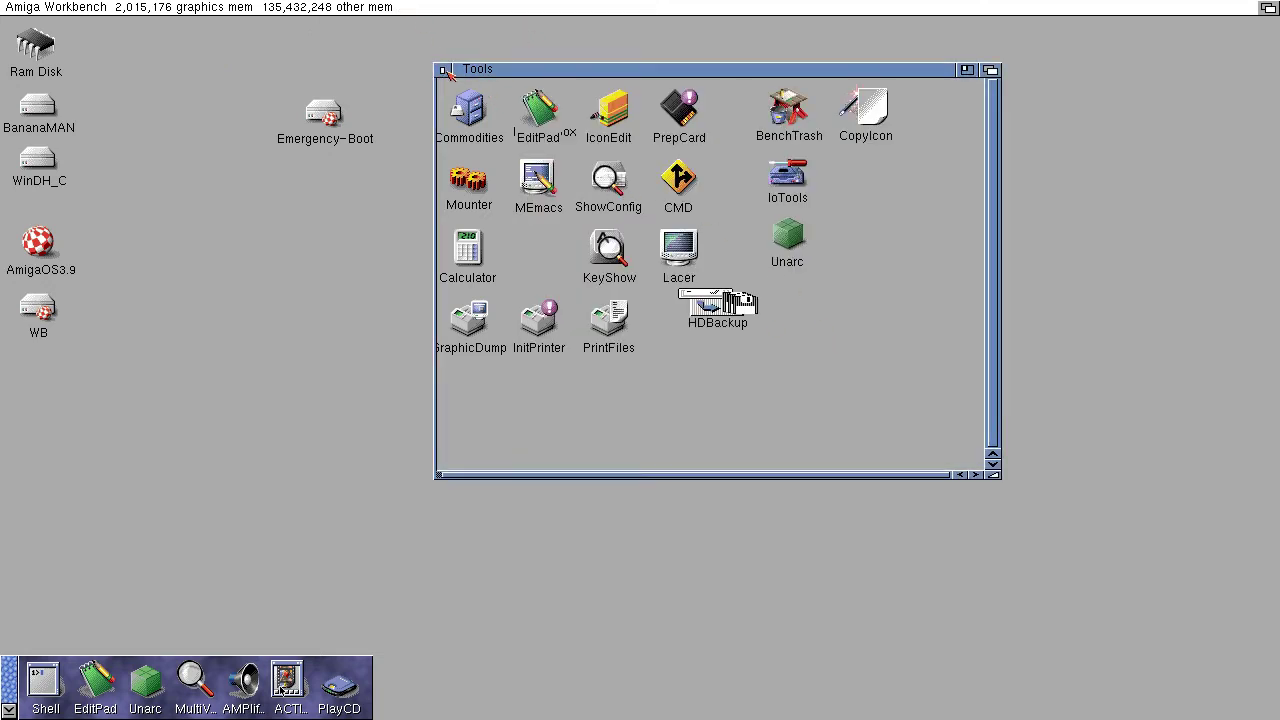
Open the WB disk, show all of its files including drawers without icons, and close its window.
{"action": "double_click", "coordinate": [55, 314]}
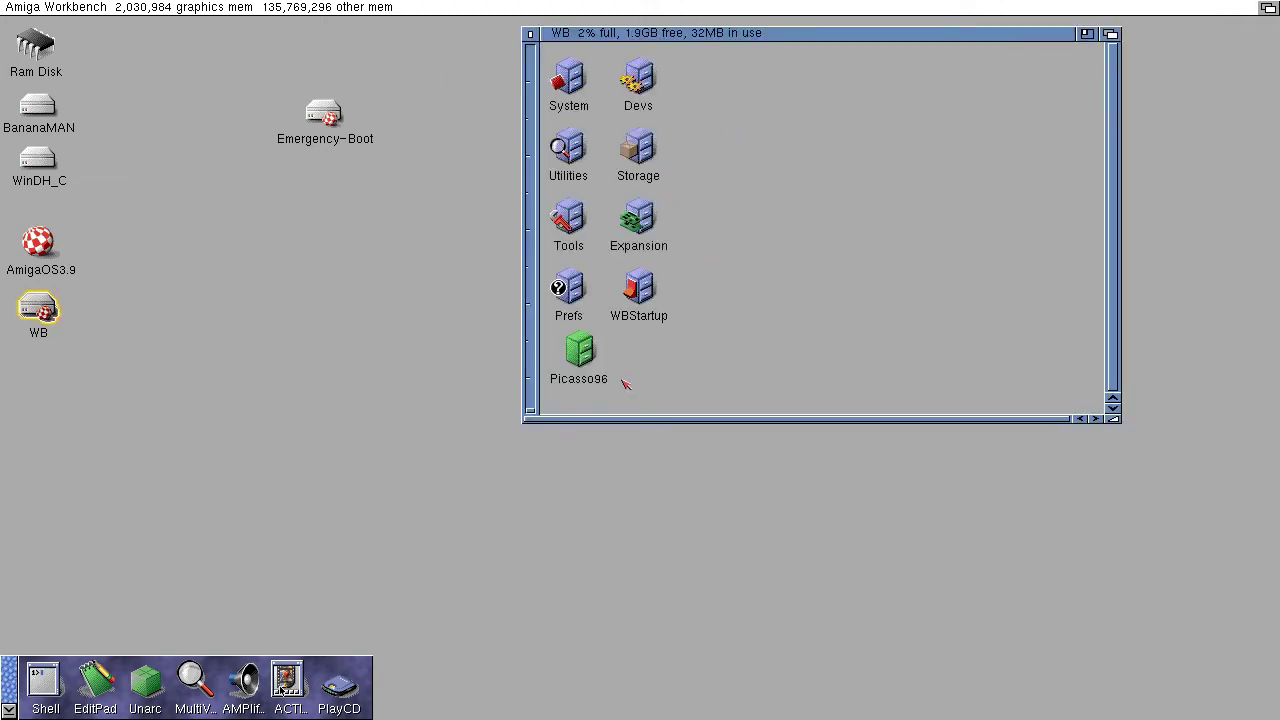
{"action": "left_click", "coordinate": [820, 202]}
{"action": "right_click", "coordinate": [820, 202]}
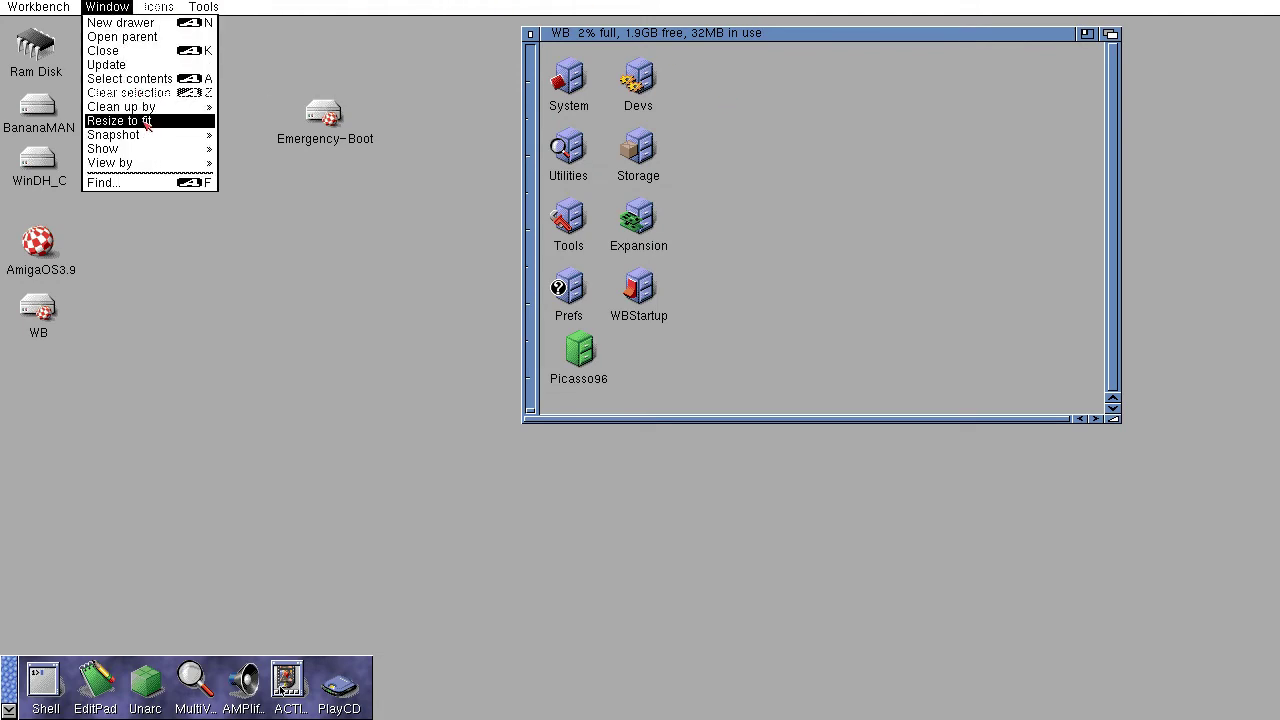
{"action": "mouse_move", "coordinate": [147, 147]}
{"action": "left_click", "coordinate": [215, 162]}
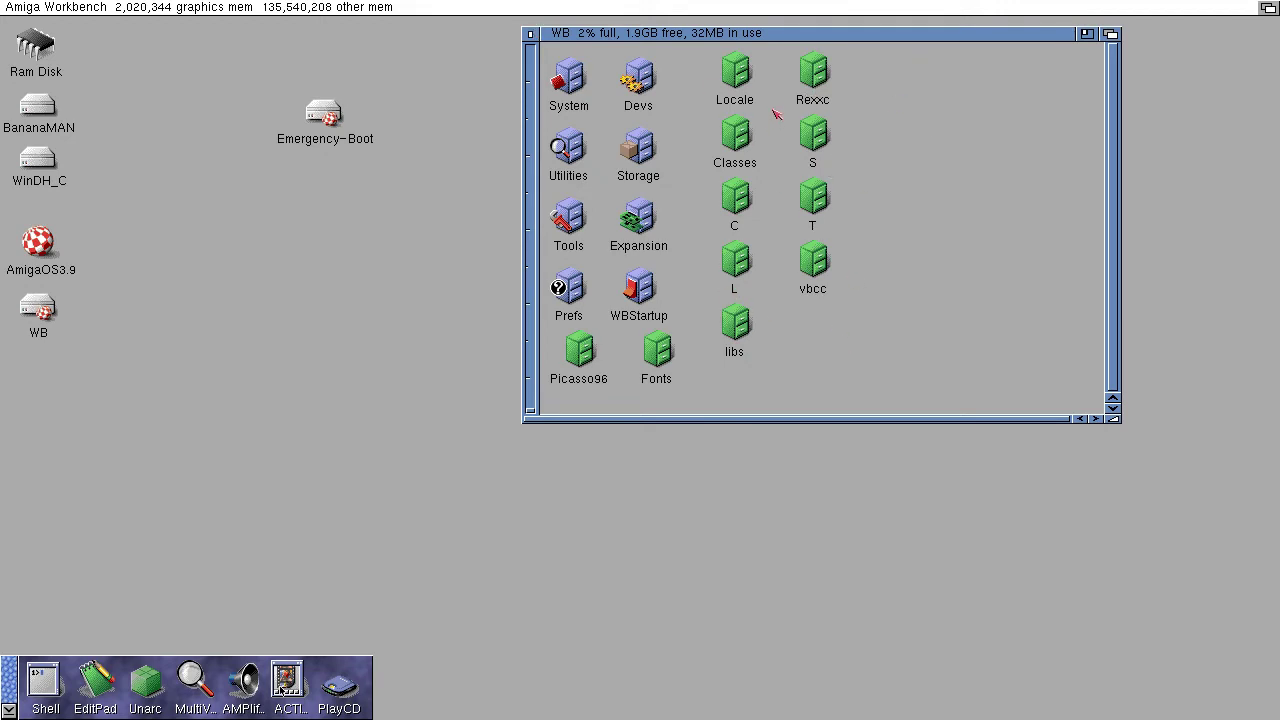
{"action": "left_click", "coordinate": [533, 36]}
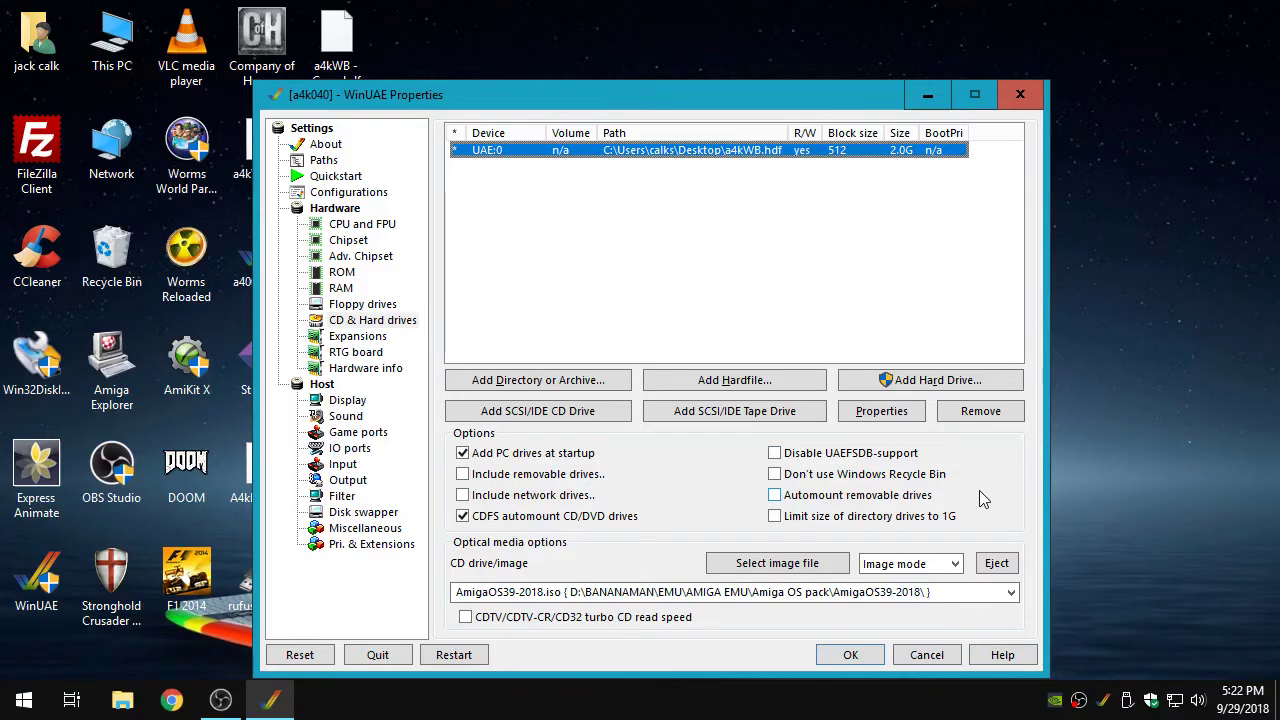
Eject the AmigaOS39-2018.iso CD image in the WinUAE CD and hard drive settings and return to the Workbench.
{"action": "left_click", "coordinate": [997, 564]}
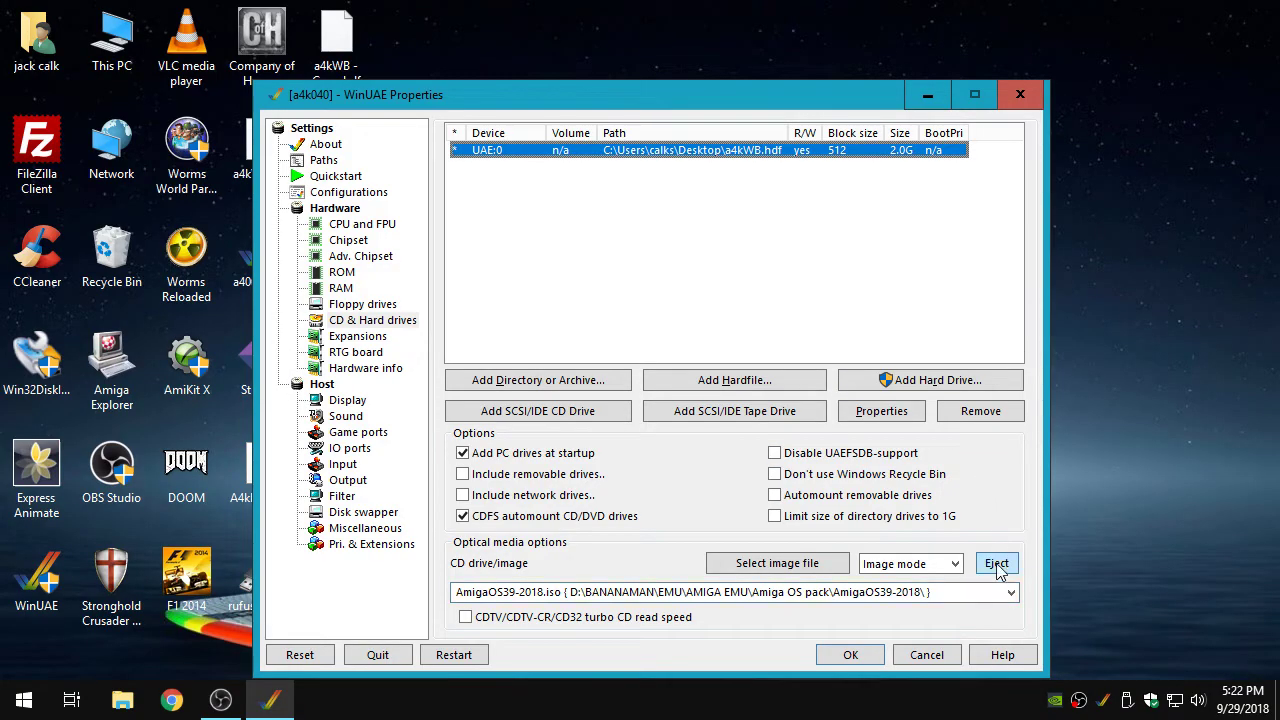
{"action": "left_click", "coordinate": [850, 655]}
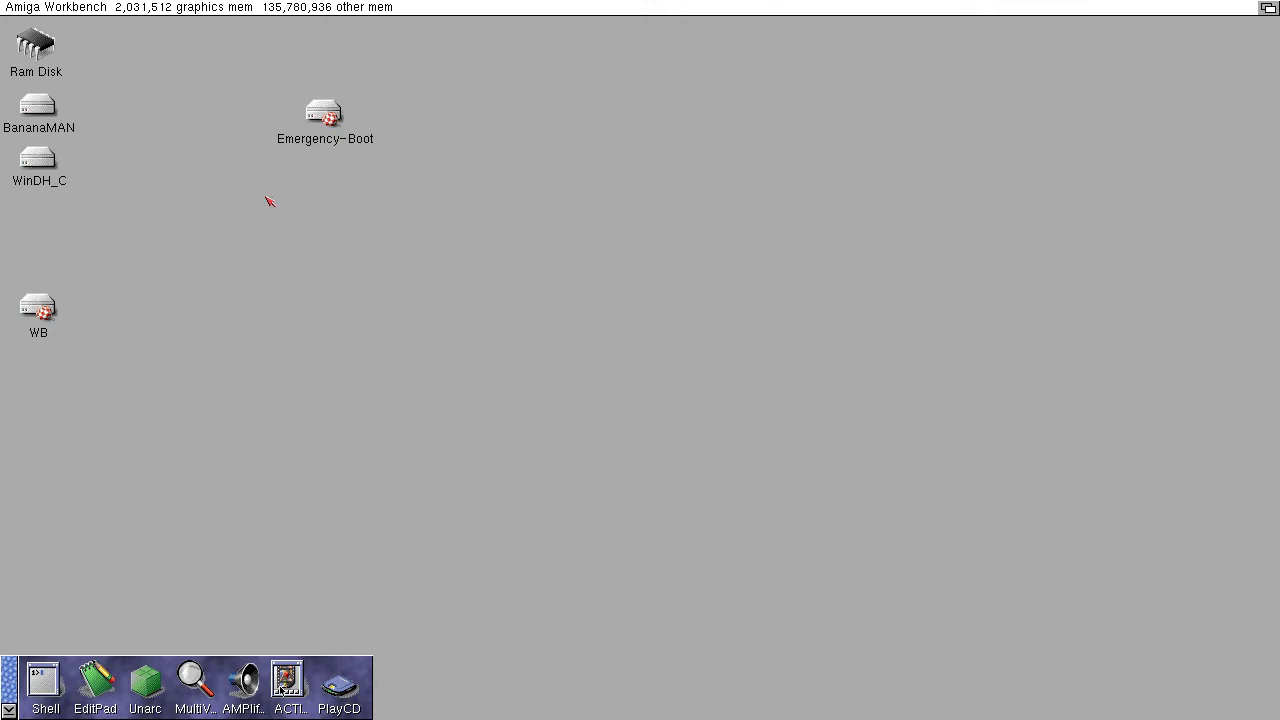
Open the BananaMAN drive, move its window clear of the disk icons and enlarge it to show more files.
{"action": "double_click", "coordinate": [42, 108]}
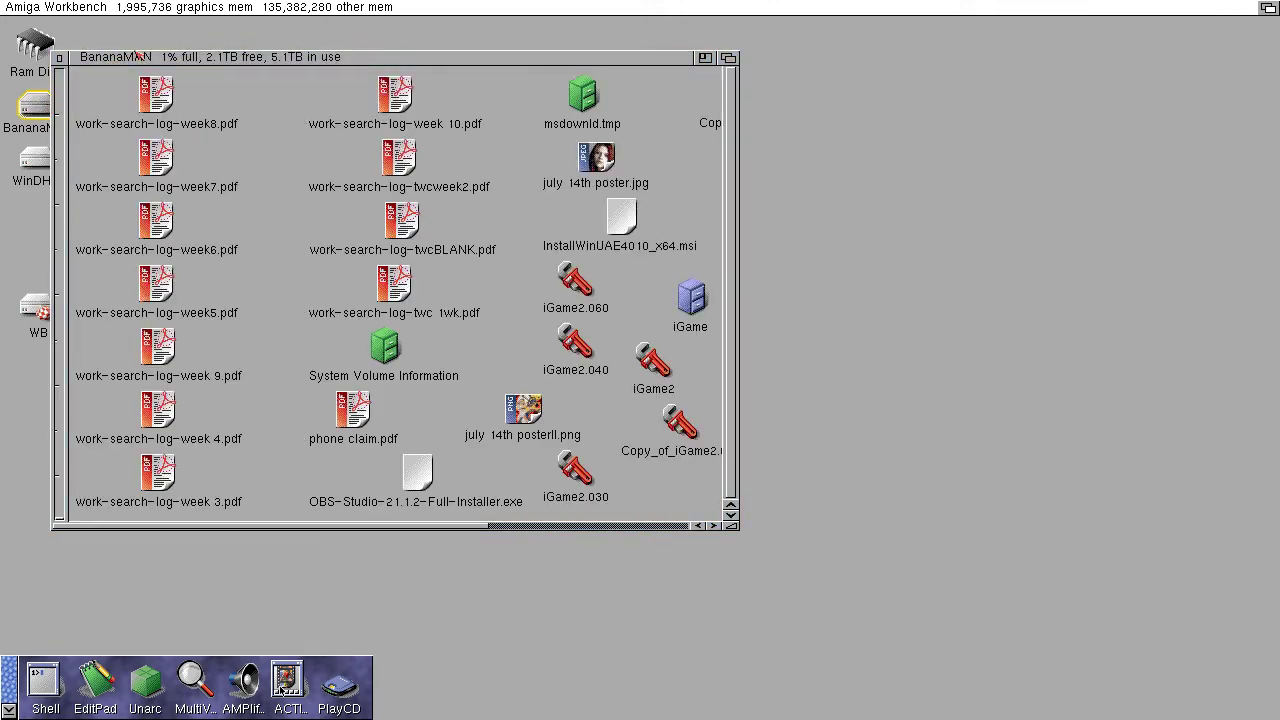
{"action": "left_click_drag", "start_coordinate": [145, 62], "coordinate": [413, 63]}
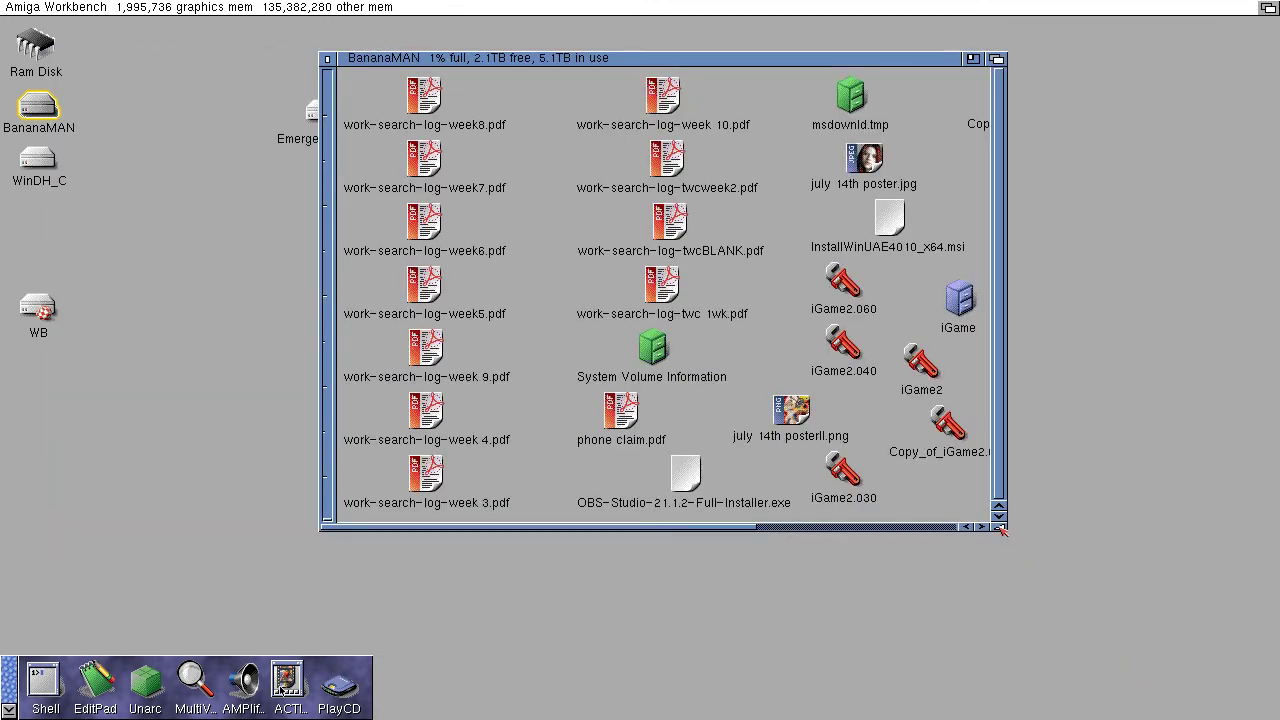
{"action": "left_click_drag", "start_coordinate": [1001, 529], "coordinate": [1189, 676]}
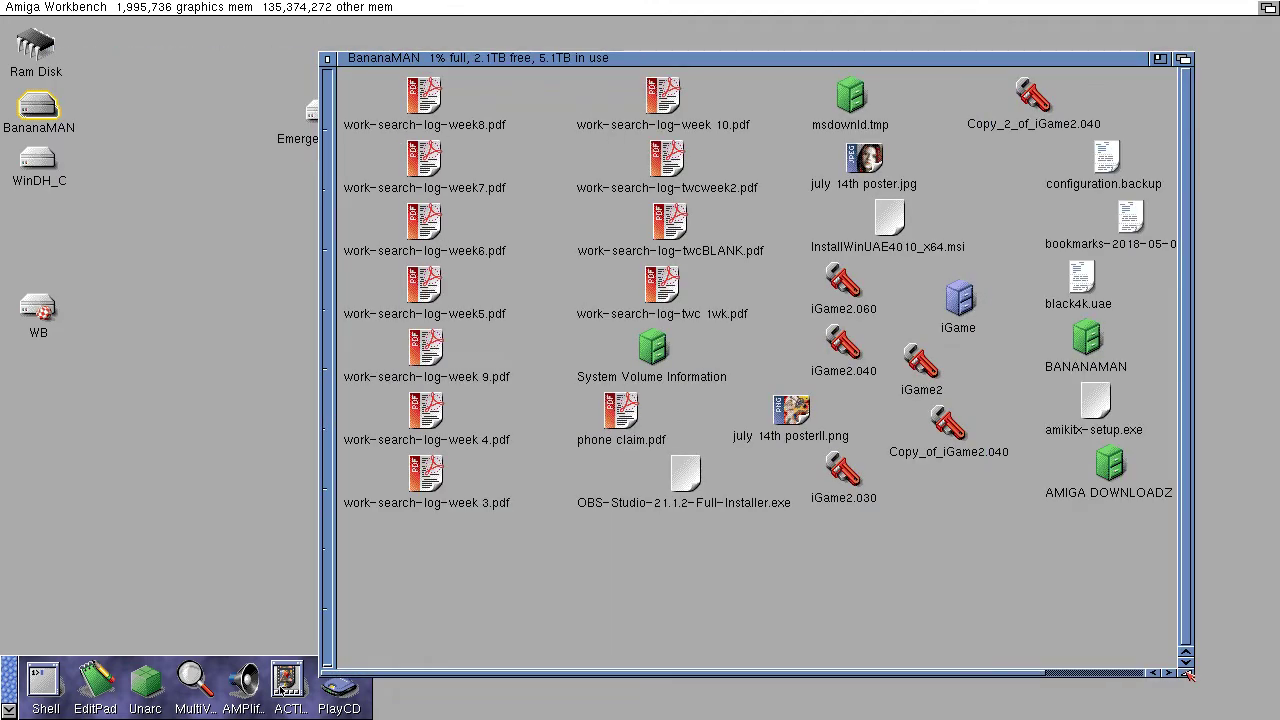
{"action": "left_click", "coordinate": [1122, 676]}
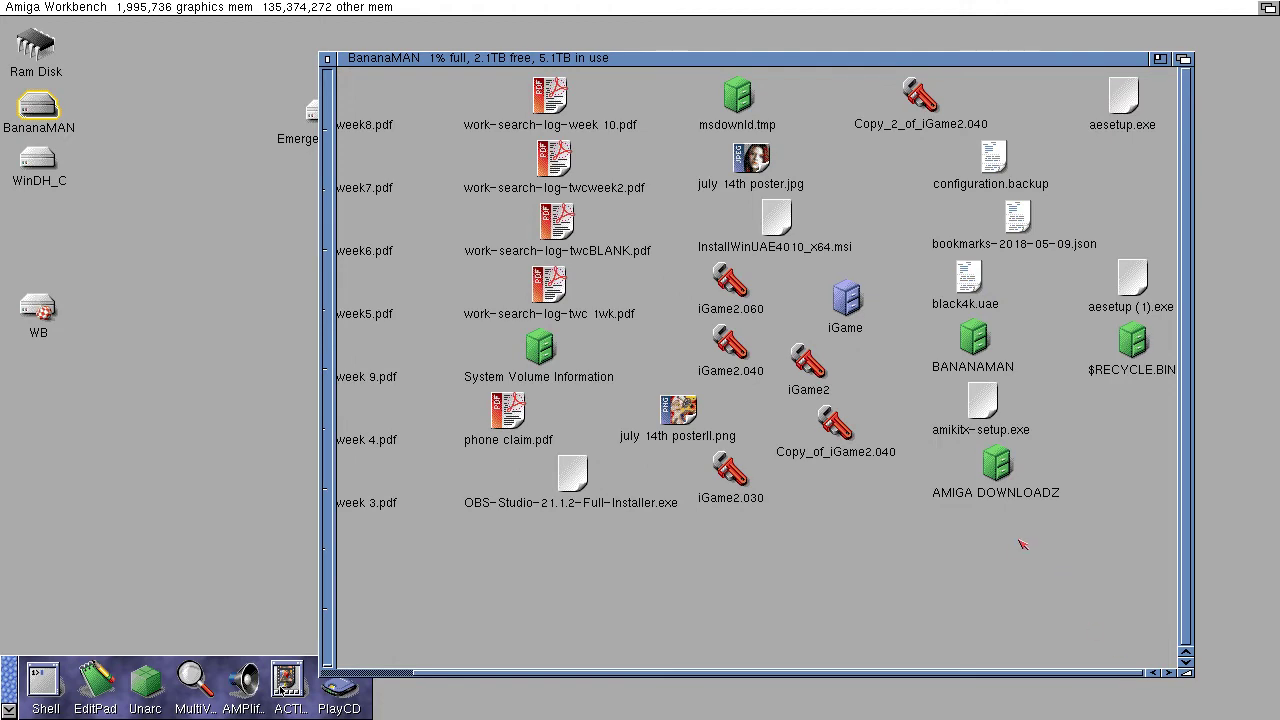
Open the AMIGA DOWNLOADZ drawer, enlarge its window and clean up the icon arrangement.
{"action": "double_click", "coordinate": [998, 466]}
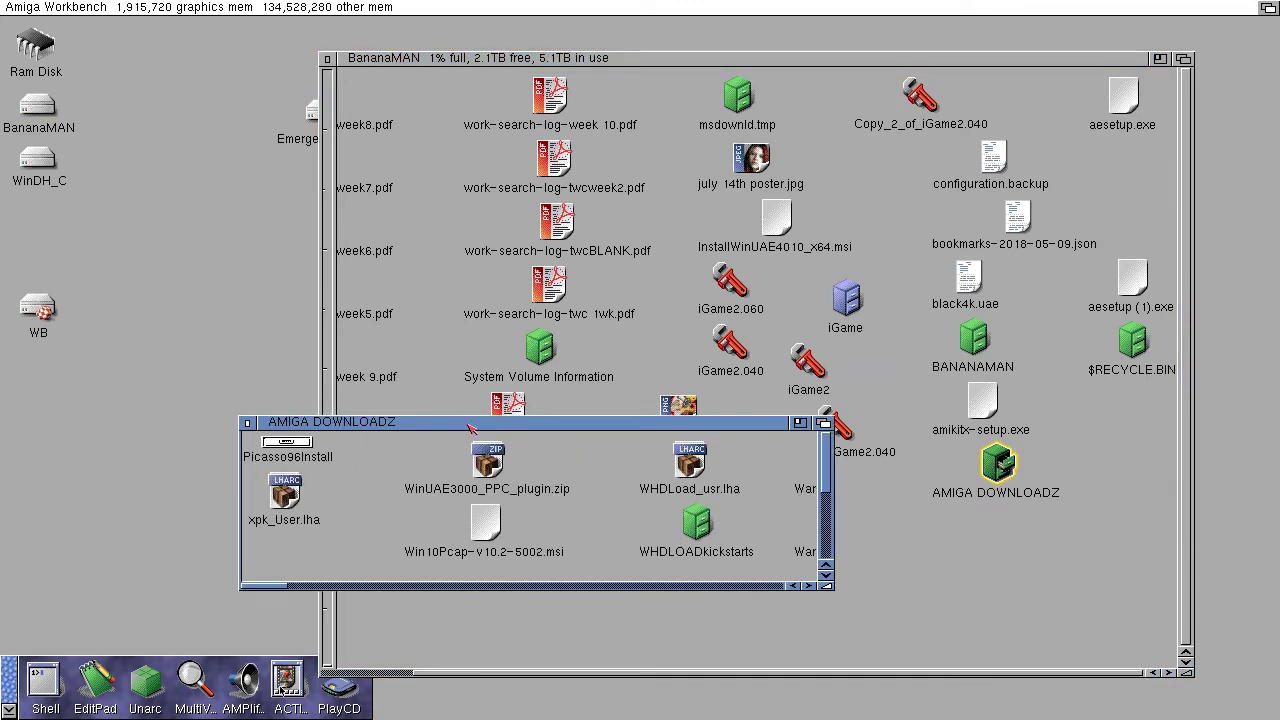
{"action": "left_click_drag", "start_coordinate": [465, 423], "coordinate": [552, 167]}
{"action": "left_click_drag", "start_coordinate": [915, 329], "coordinate": [1200, 644]}
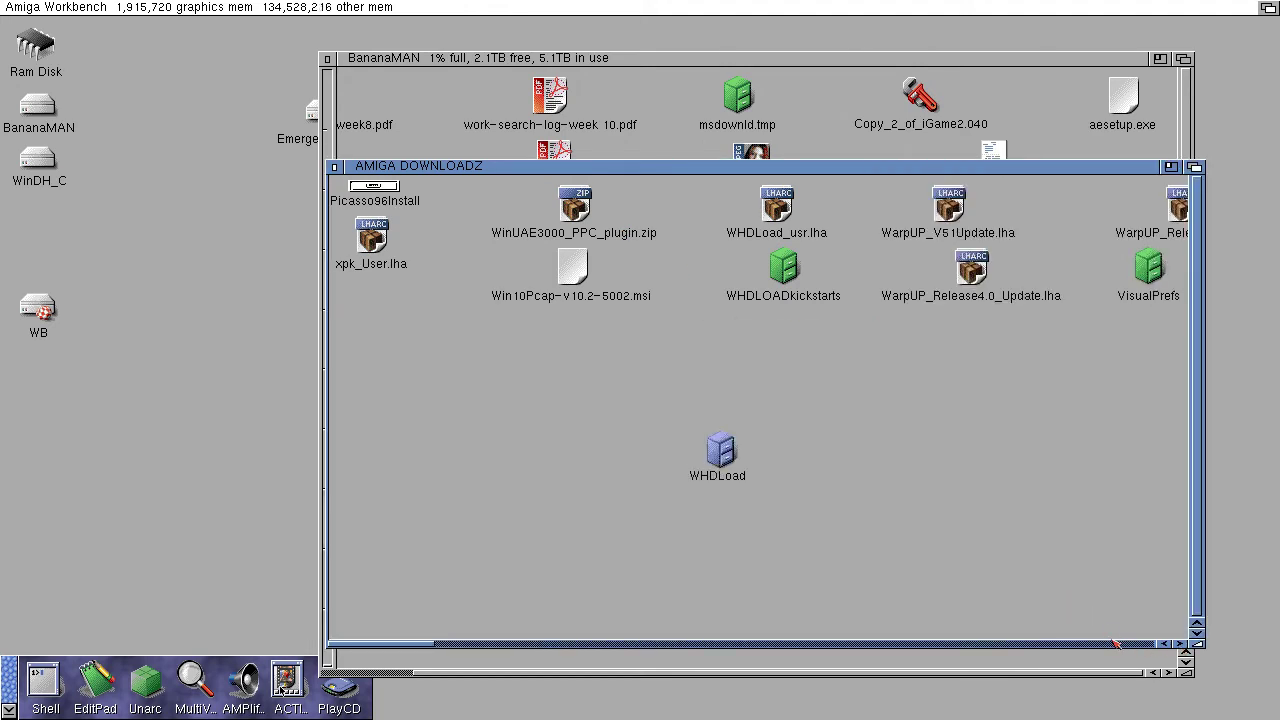
{"action": "right_click", "coordinate": [510, 389]}
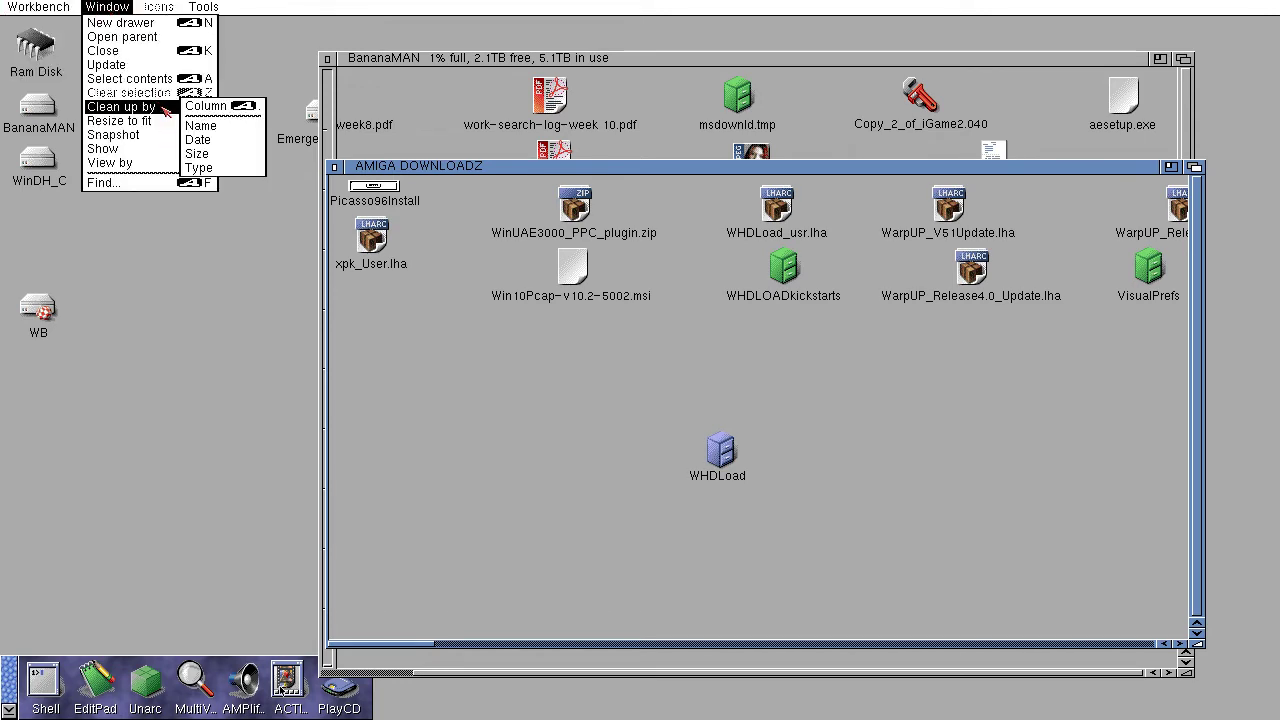
{"action": "right_click", "coordinate": [220, 116]}
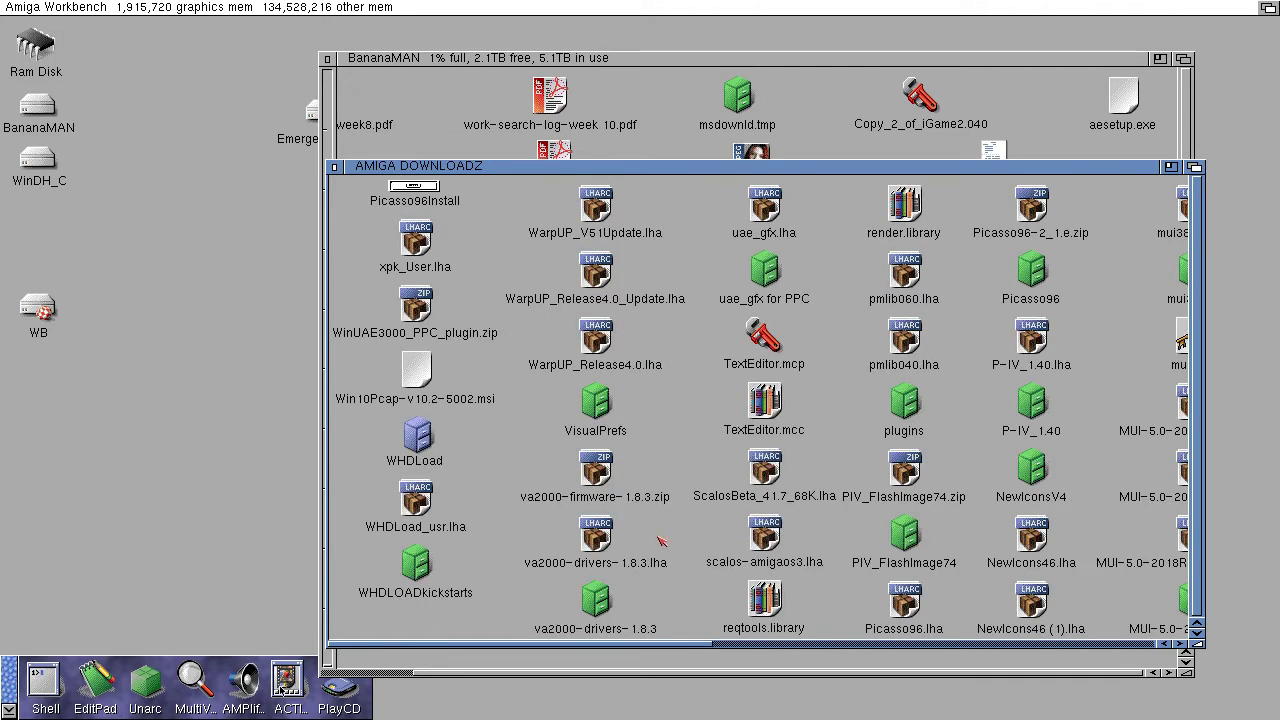
Find the MUI-5.0-2018R1-os3 drawer in AMIGA DOWNLOADZ, open it and open the MUI drawer inside.
{"action": "left_click", "coordinate": [1078, 645]}
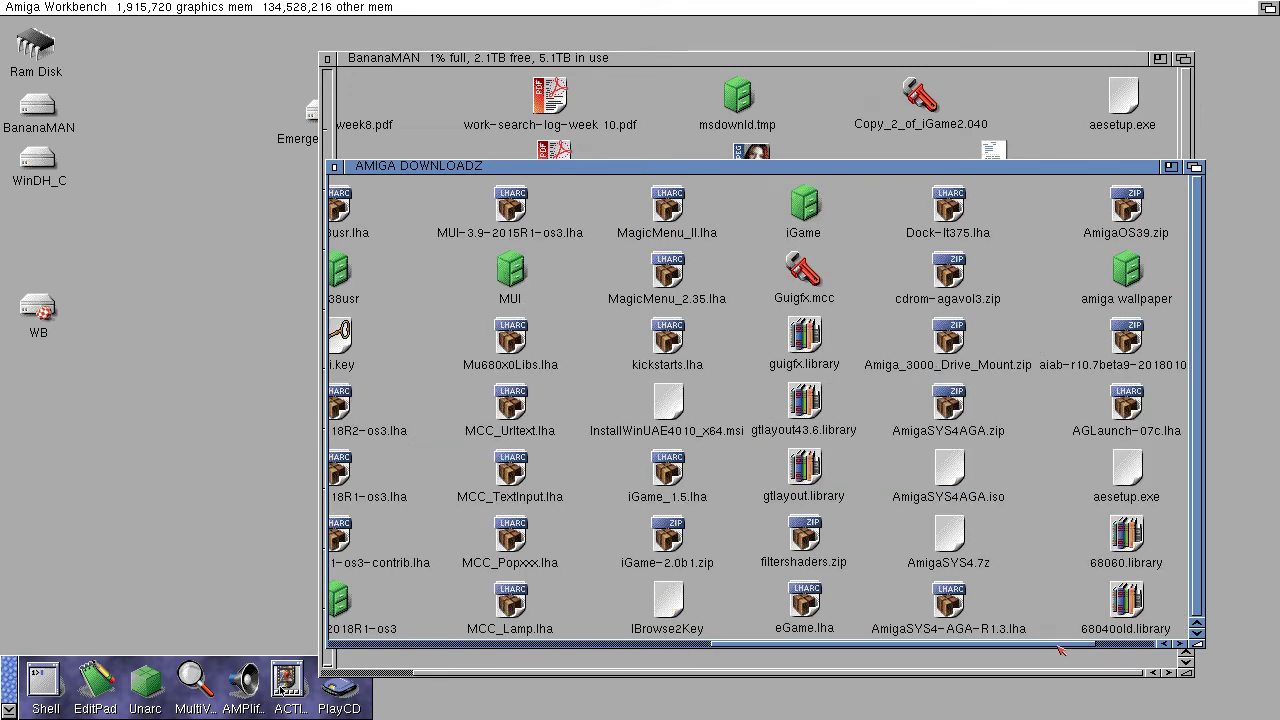
{"action": "left_click_drag", "start_coordinate": [1060, 649], "coordinate": [905, 662]}
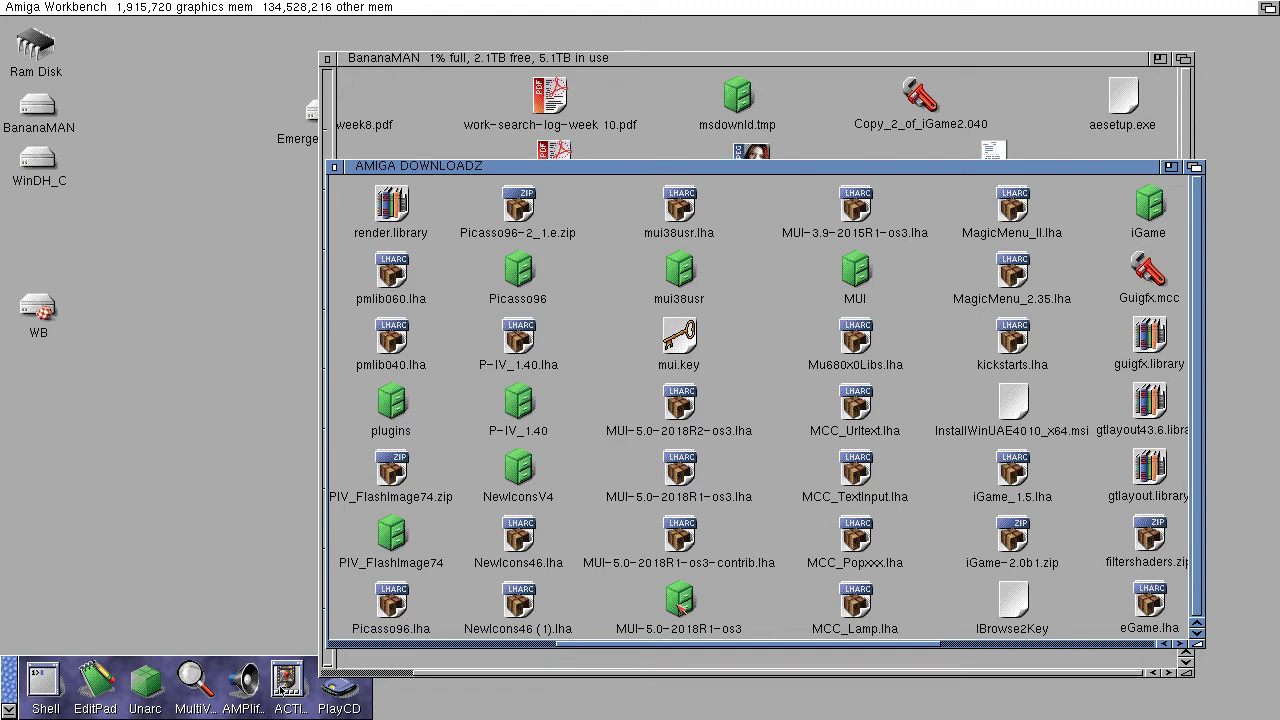
{"action": "left_click", "coordinate": [678, 603]}
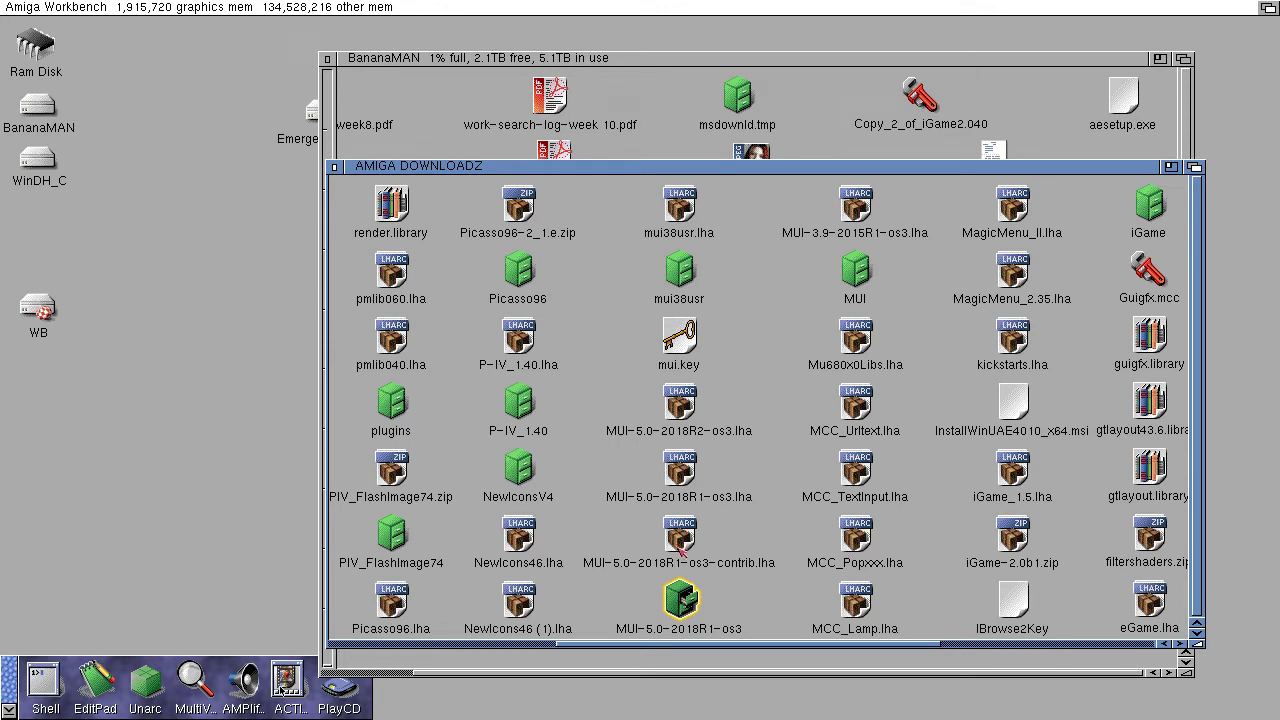
{"action": "left_click", "coordinate": [670, 465]}
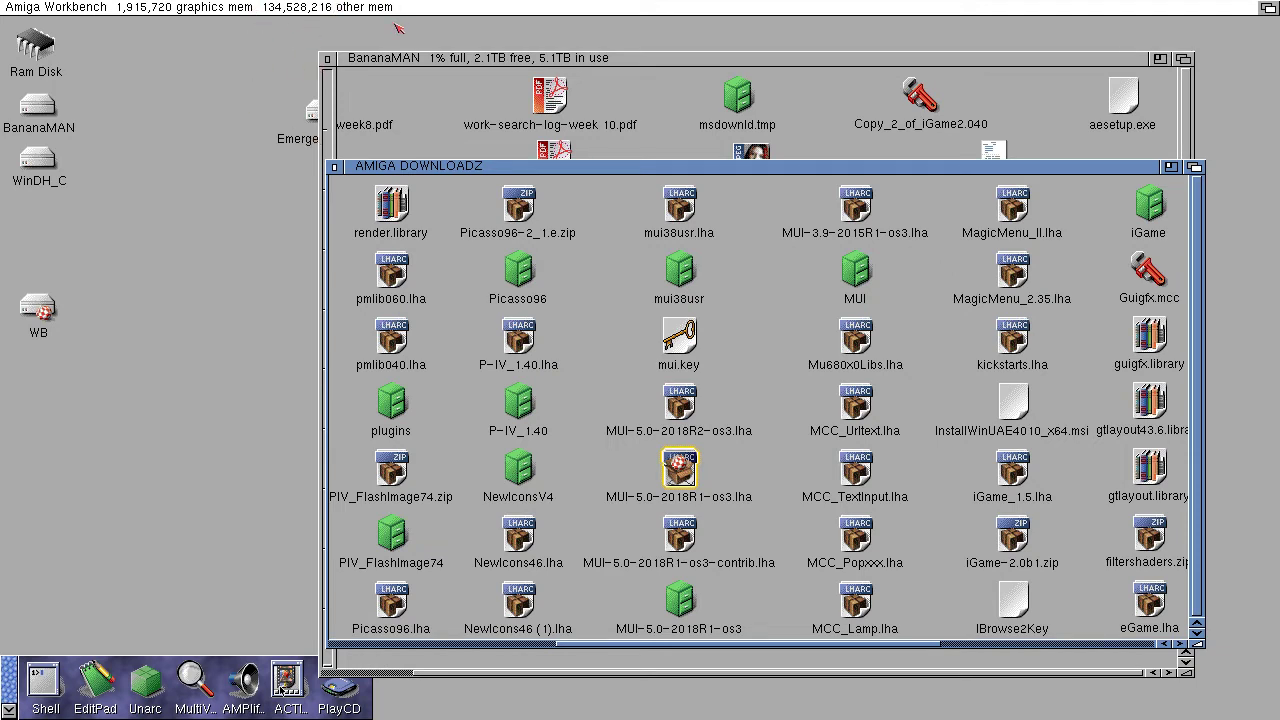
{"action": "left_click", "coordinate": [684, 602]}
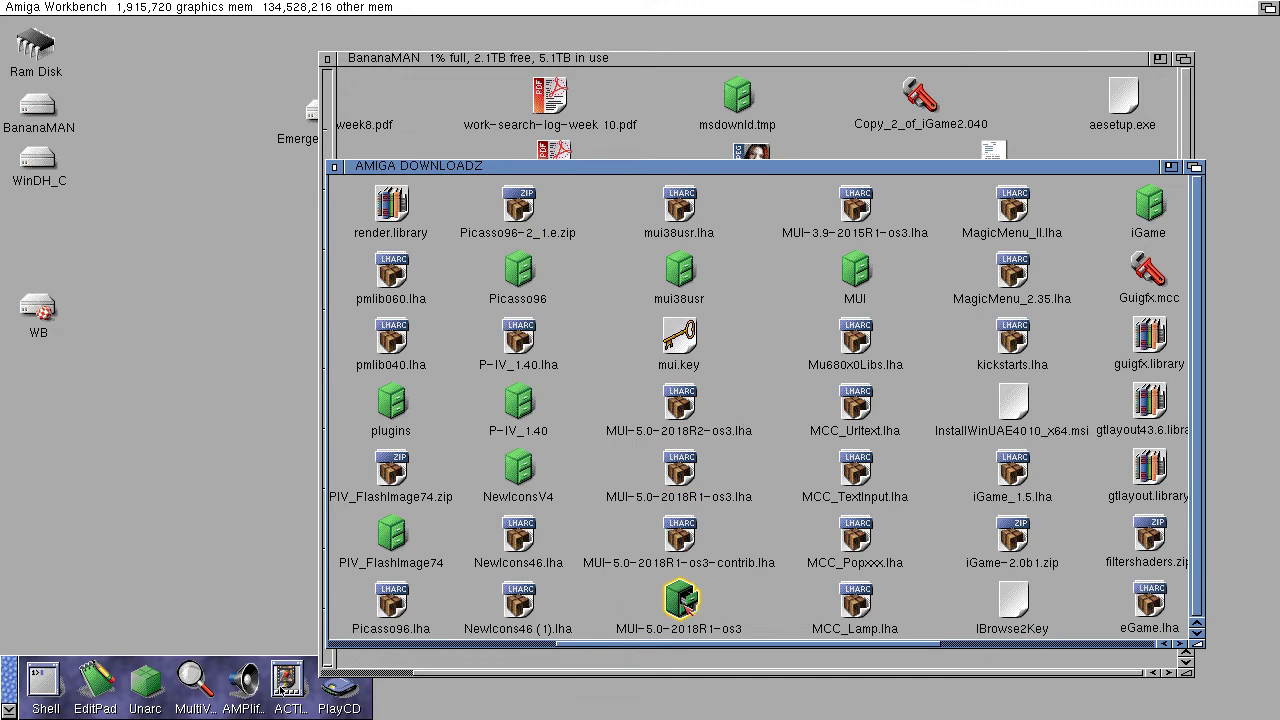
{"action": "double_click", "coordinate": [684, 603]}
{"action": "left_click", "coordinate": [501, 521]}
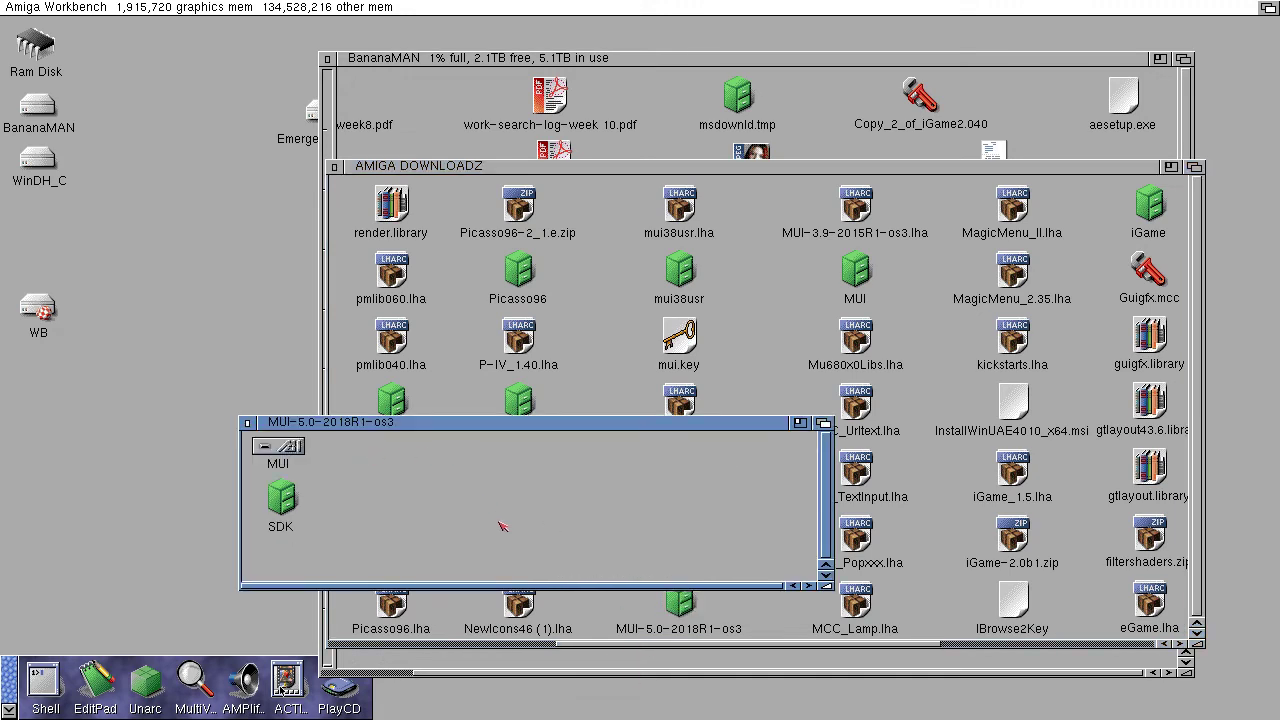
{"action": "double_click", "coordinate": [280, 449]}
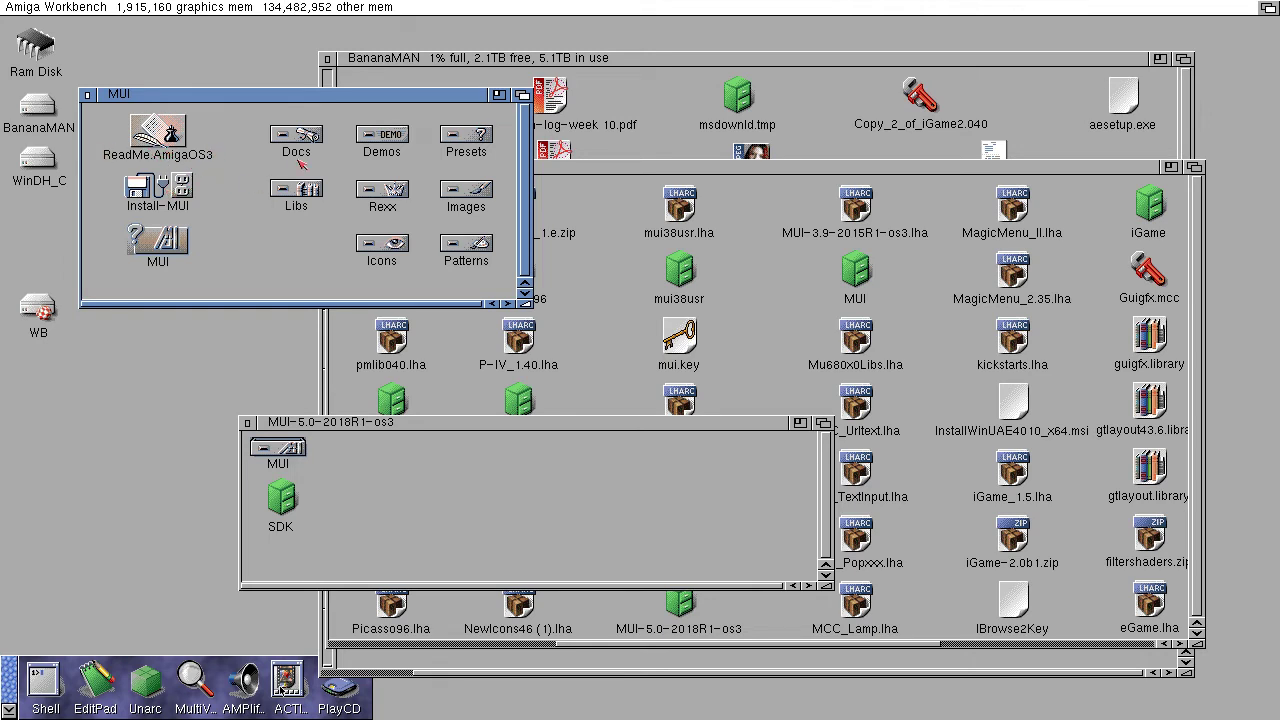
Launch Install-MUI in Intermediate User mode and proceed with Install for Real and no logging.
{"action": "double_click", "coordinate": [158, 190]}
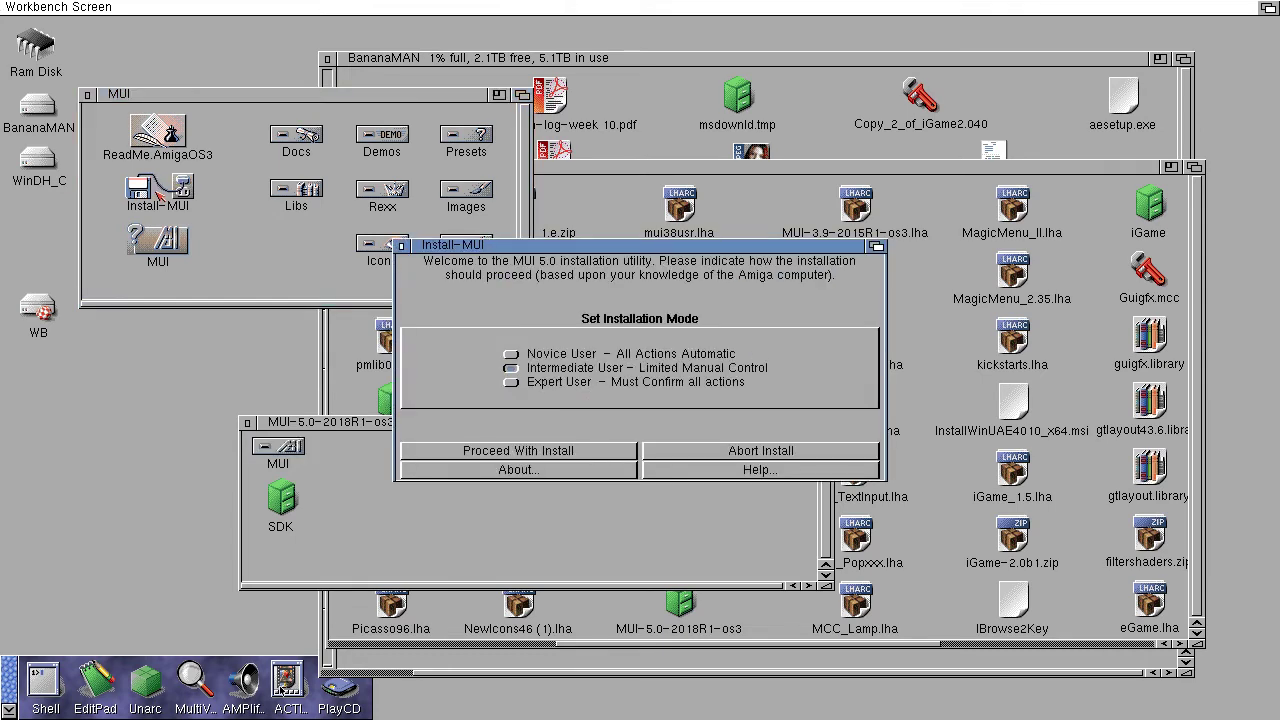
{"action": "left_click", "coordinate": [524, 451]}
{"action": "left_click", "coordinate": [524, 451]}
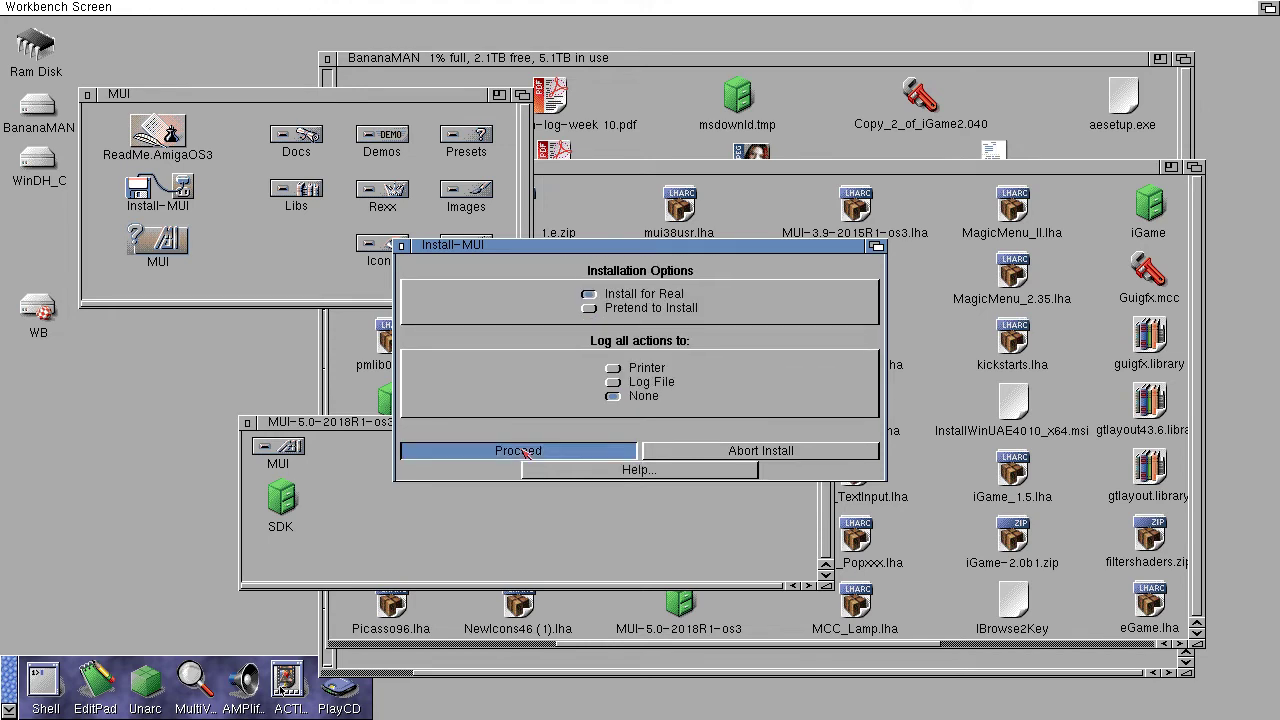
{"action": "left_click", "coordinate": [533, 470]}
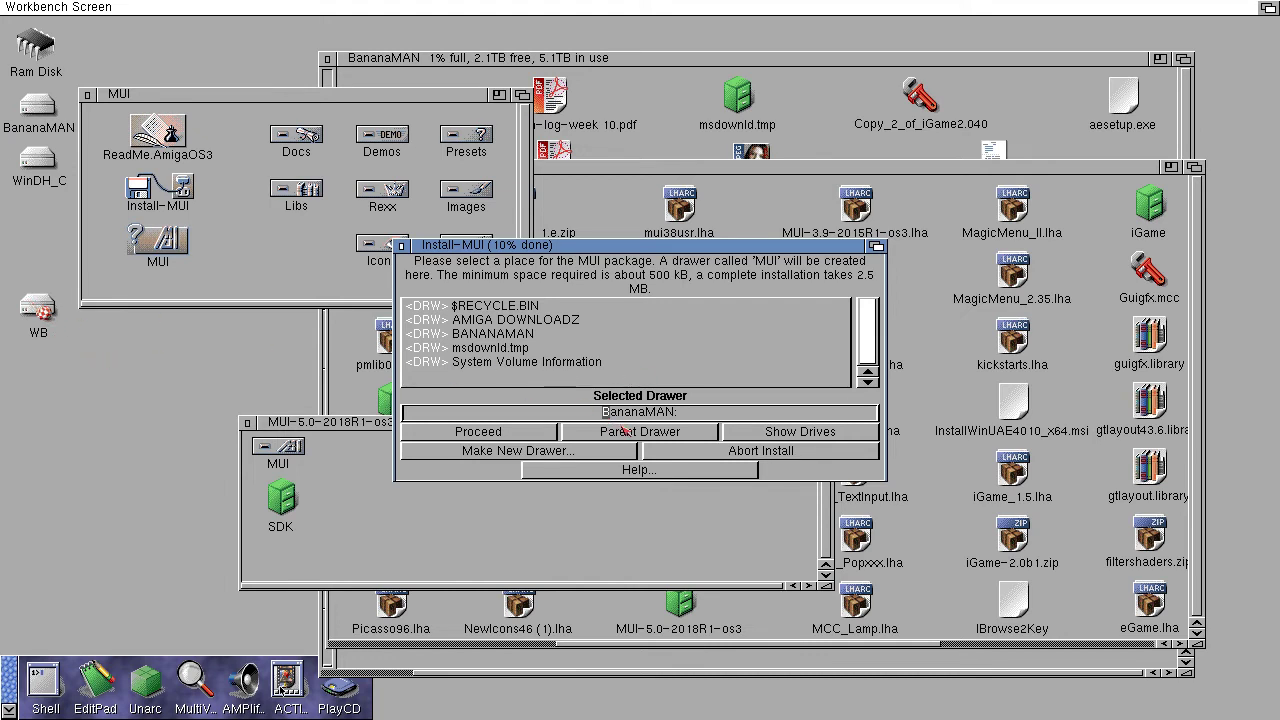
Choose the WB: drive as the install location for the MUI package and proceed.
{"action": "left_click", "coordinate": [768, 437]}
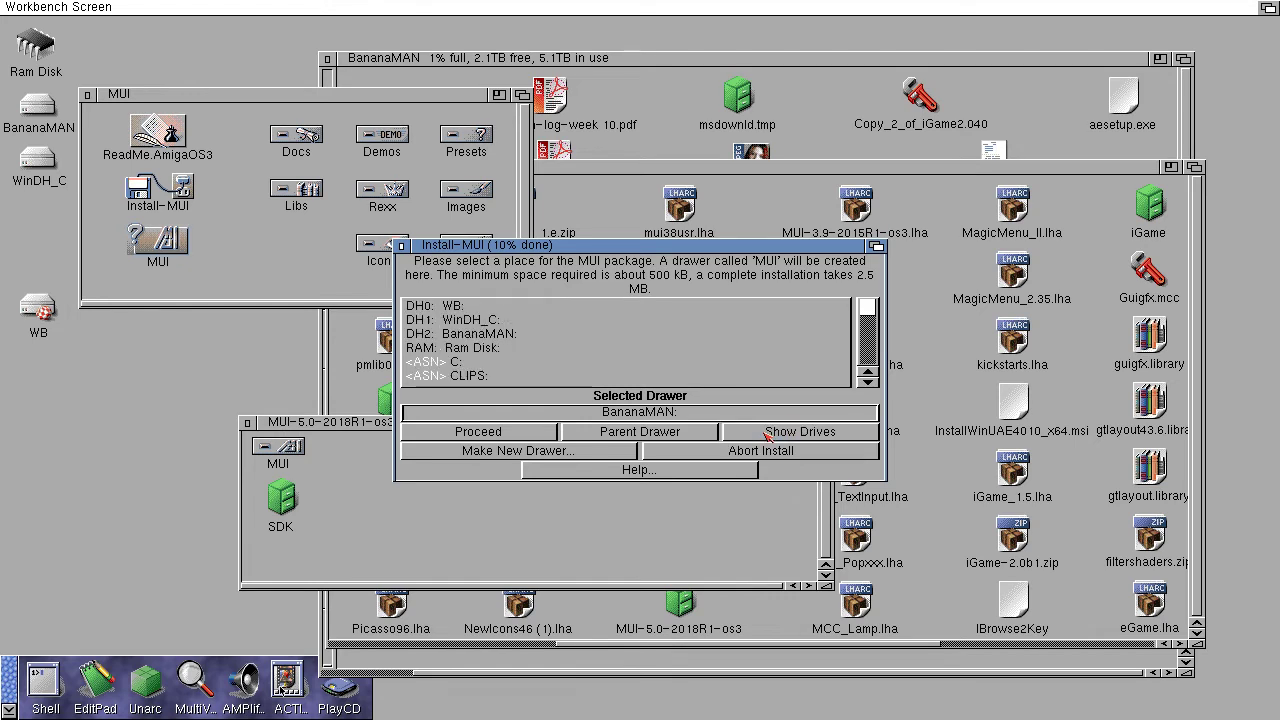
{"action": "left_click", "coordinate": [455, 309]}
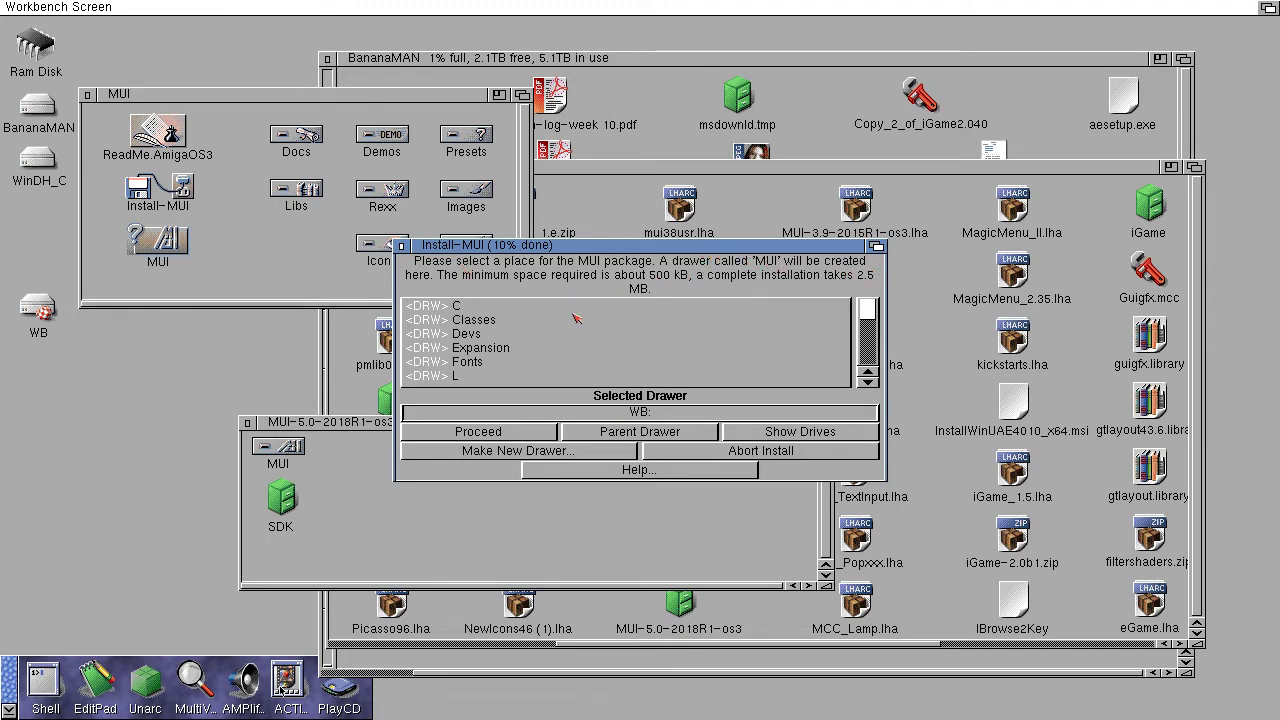
{"action": "left_click", "coordinate": [500, 433]}
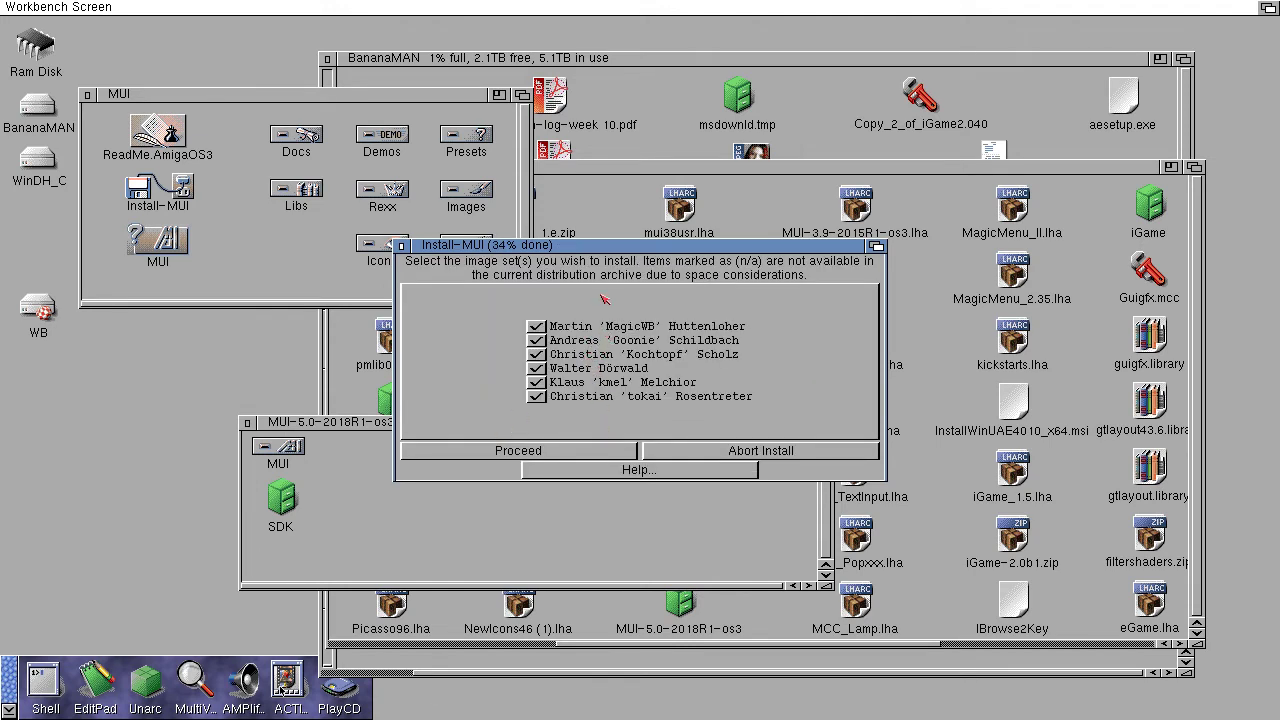
Accept all preselected MUI image sets and the frame set, and install the English documentation.
{"action": "left_click", "coordinate": [521, 451]}
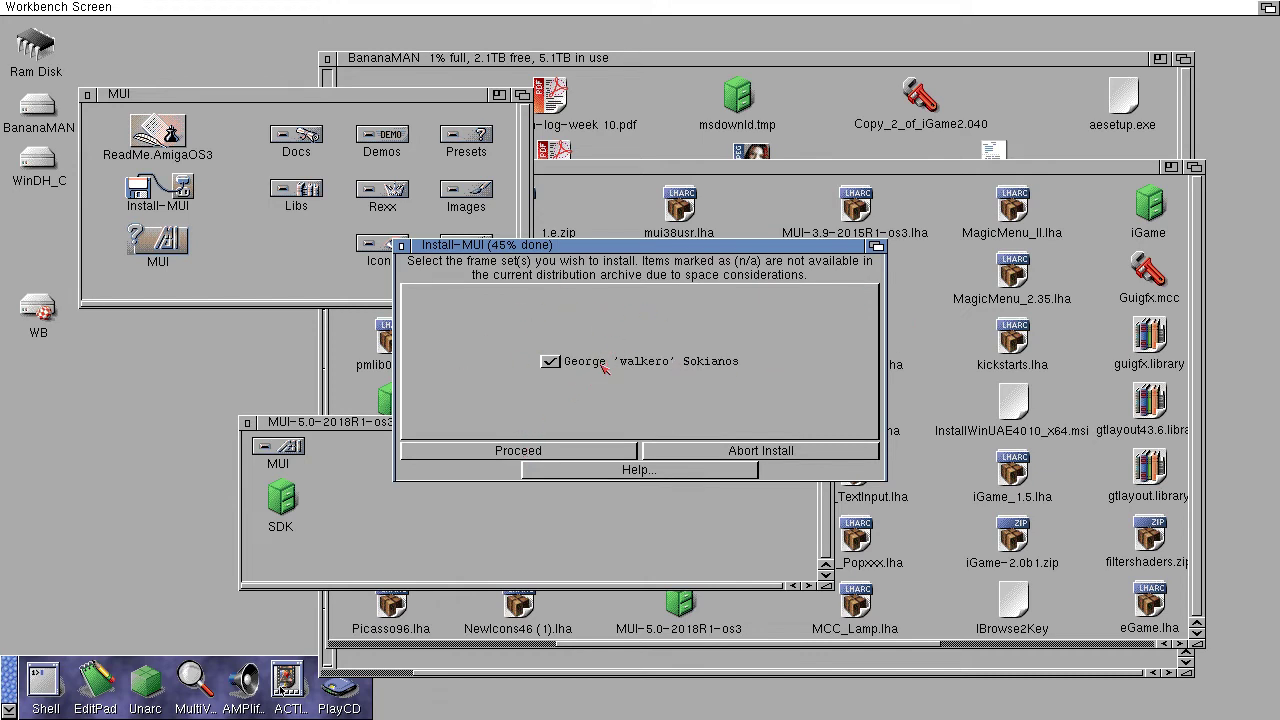
{"action": "left_click", "coordinate": [520, 450]}
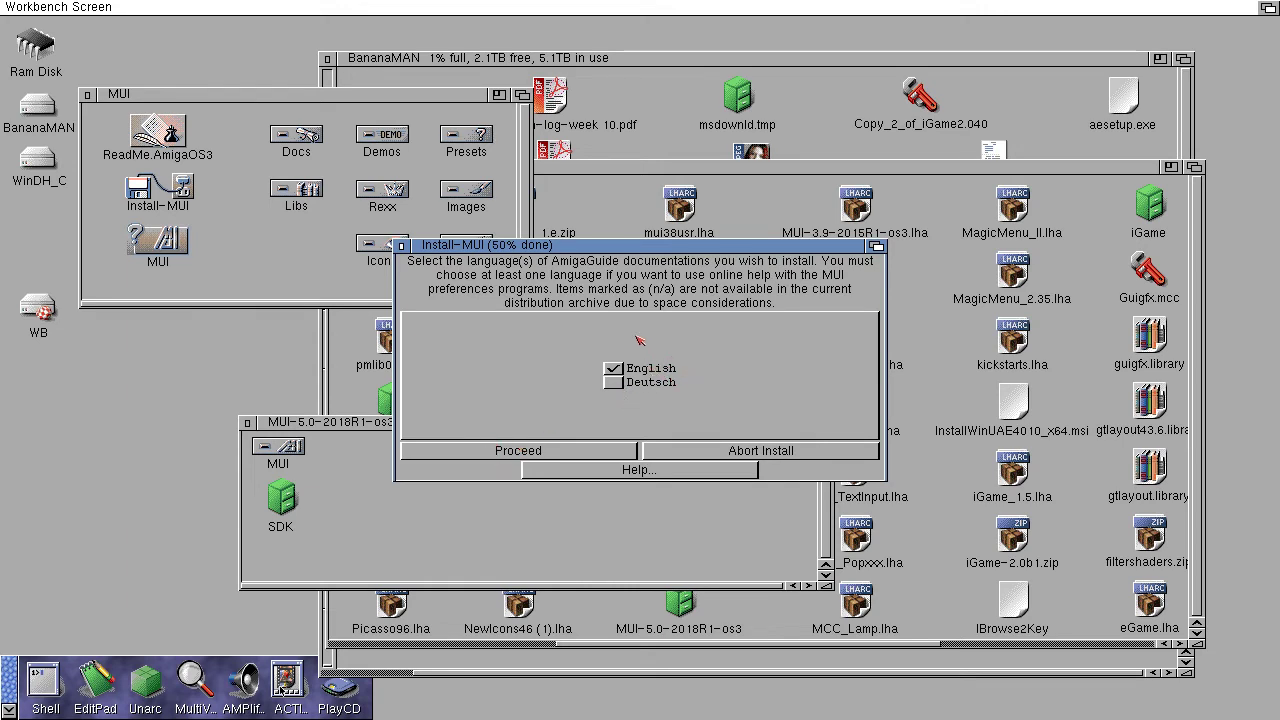
{"action": "left_click", "coordinate": [480, 456]}
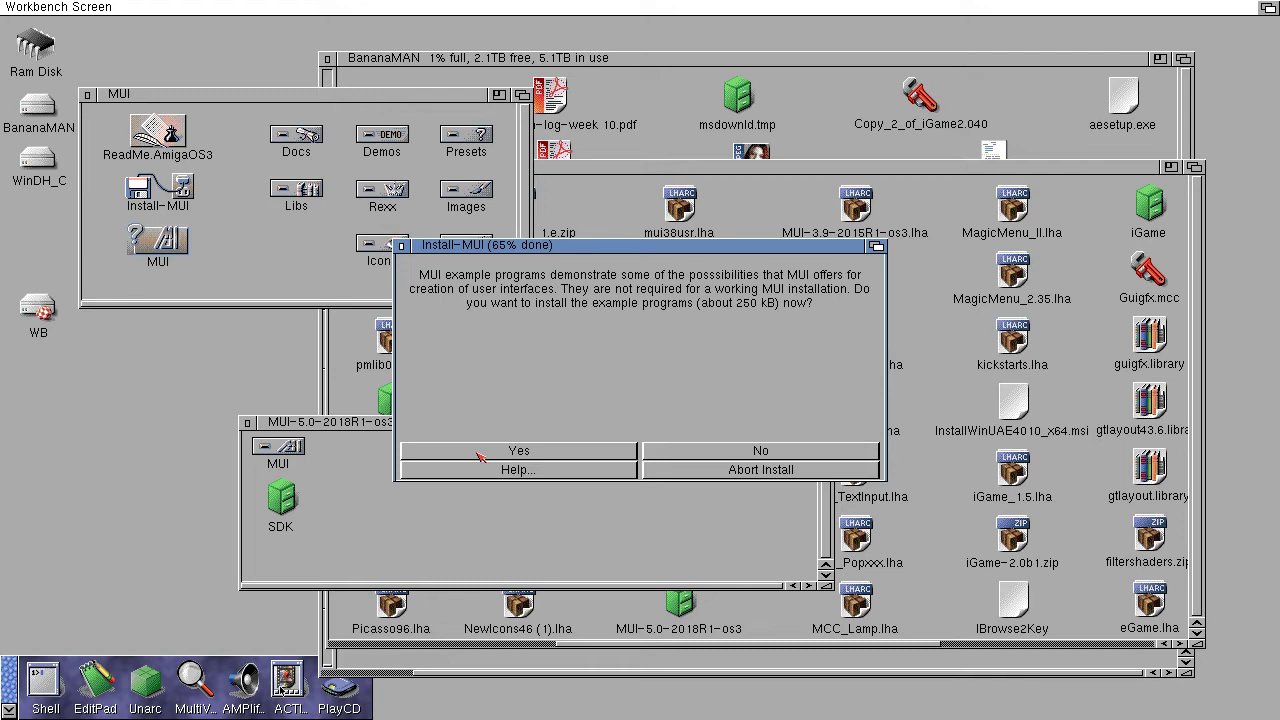
Install the MUI example programs, enable the ASL requester patch in S:User-Startup and finish the installer.
{"action": "left_click", "coordinate": [480, 456]}
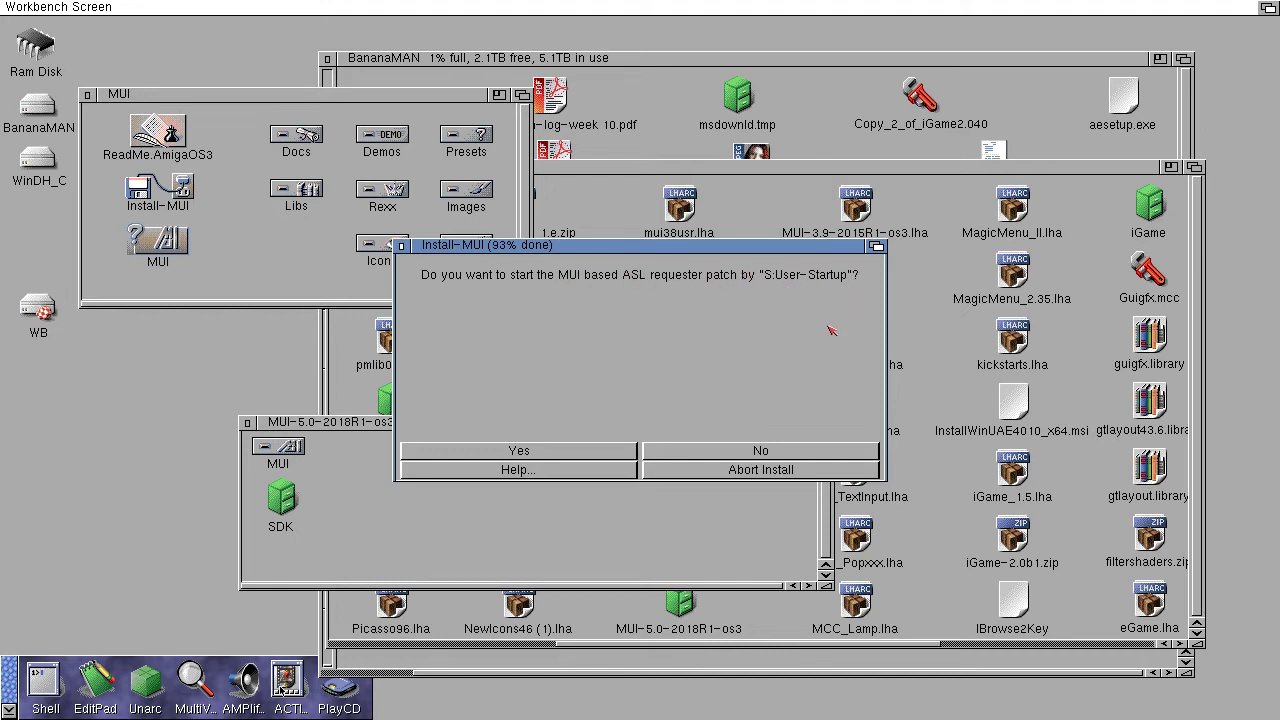
{"action": "left_click", "coordinate": [548, 451]}
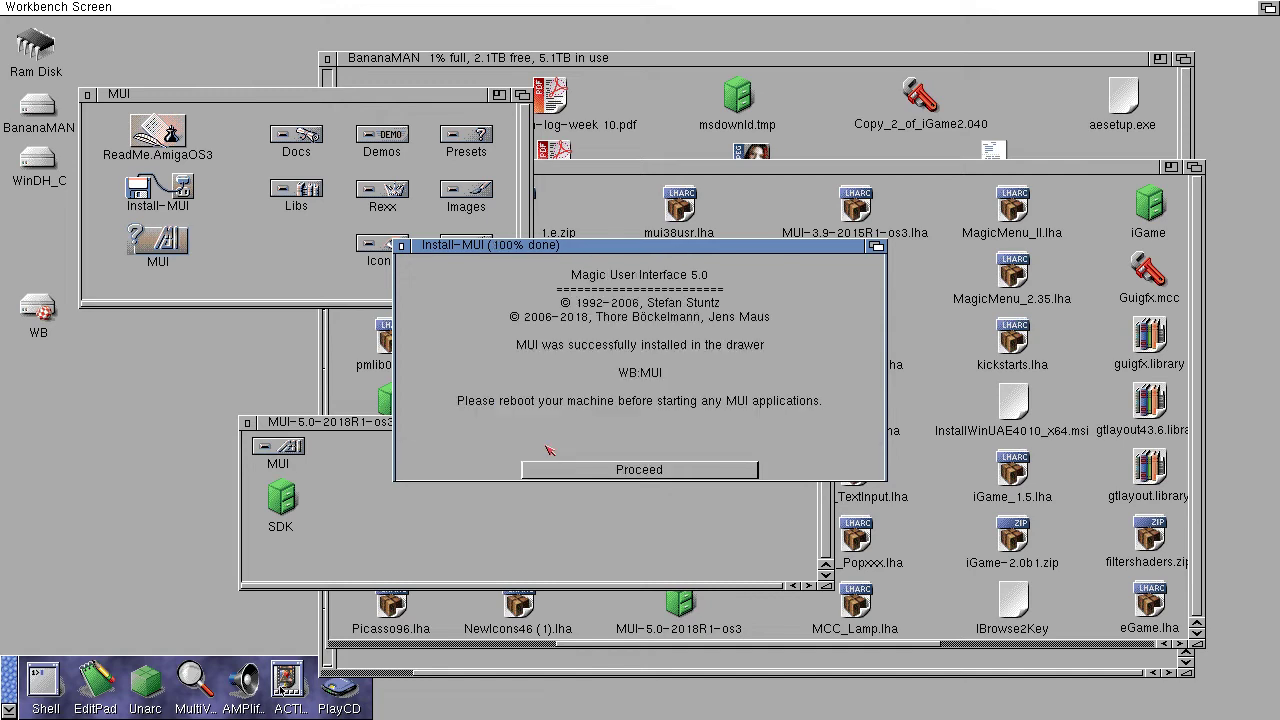
{"action": "left_click", "coordinate": [656, 474]}
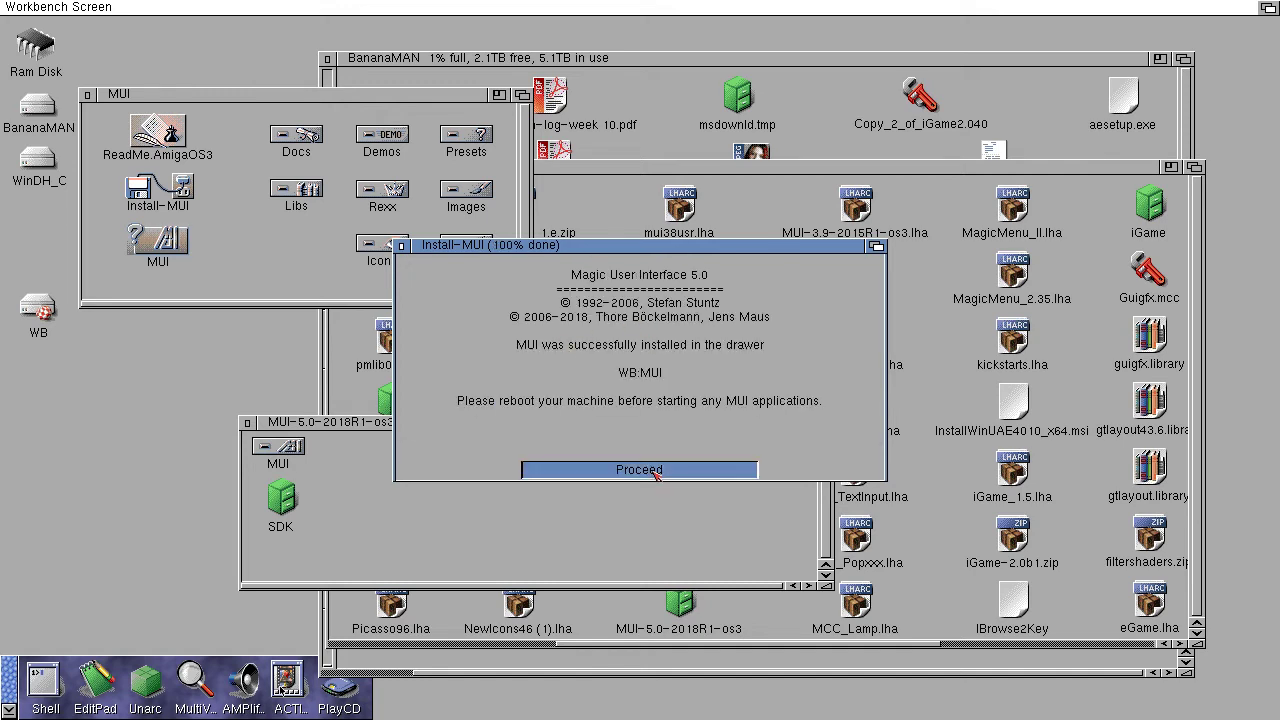
Close the MUI-5.0-2018R1-os3 and MUI windows and return to the AMIGA DOWNLOADZ archives.
{"action": "left_click", "coordinate": [238, 427]}
{"action": "left_click", "coordinate": [249, 422]}
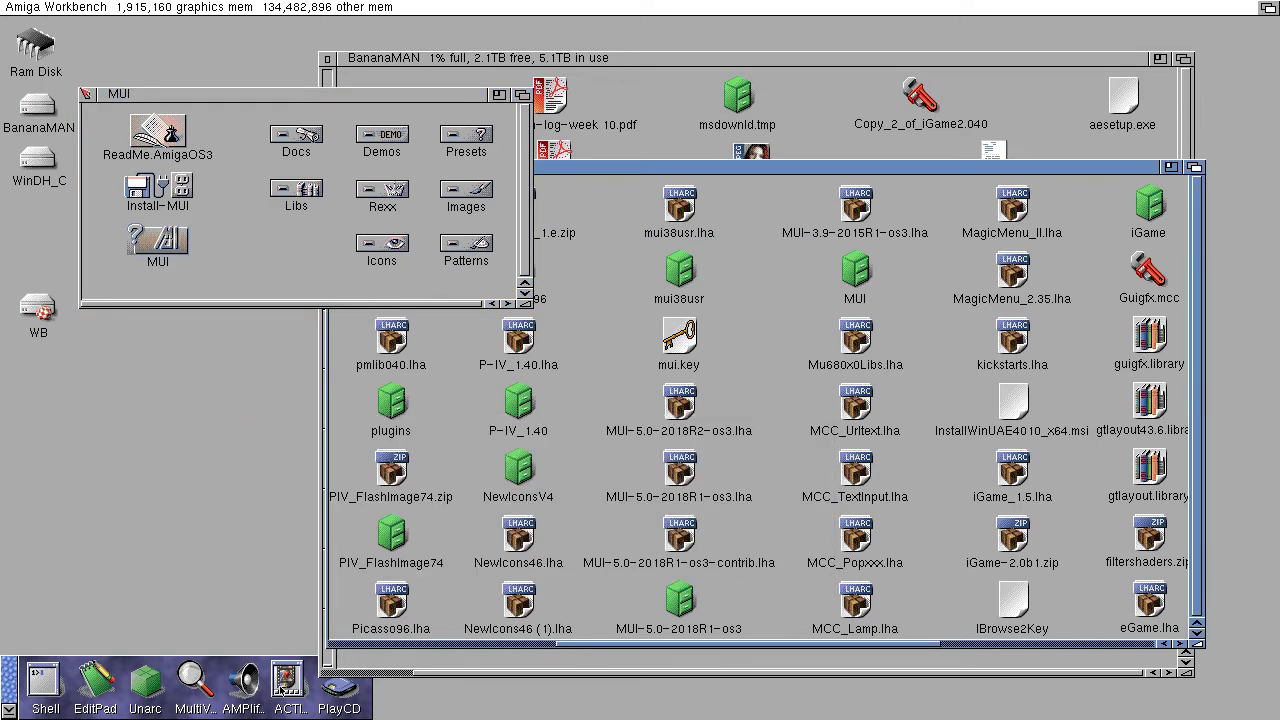
{"action": "left_click", "coordinate": [89, 97]}
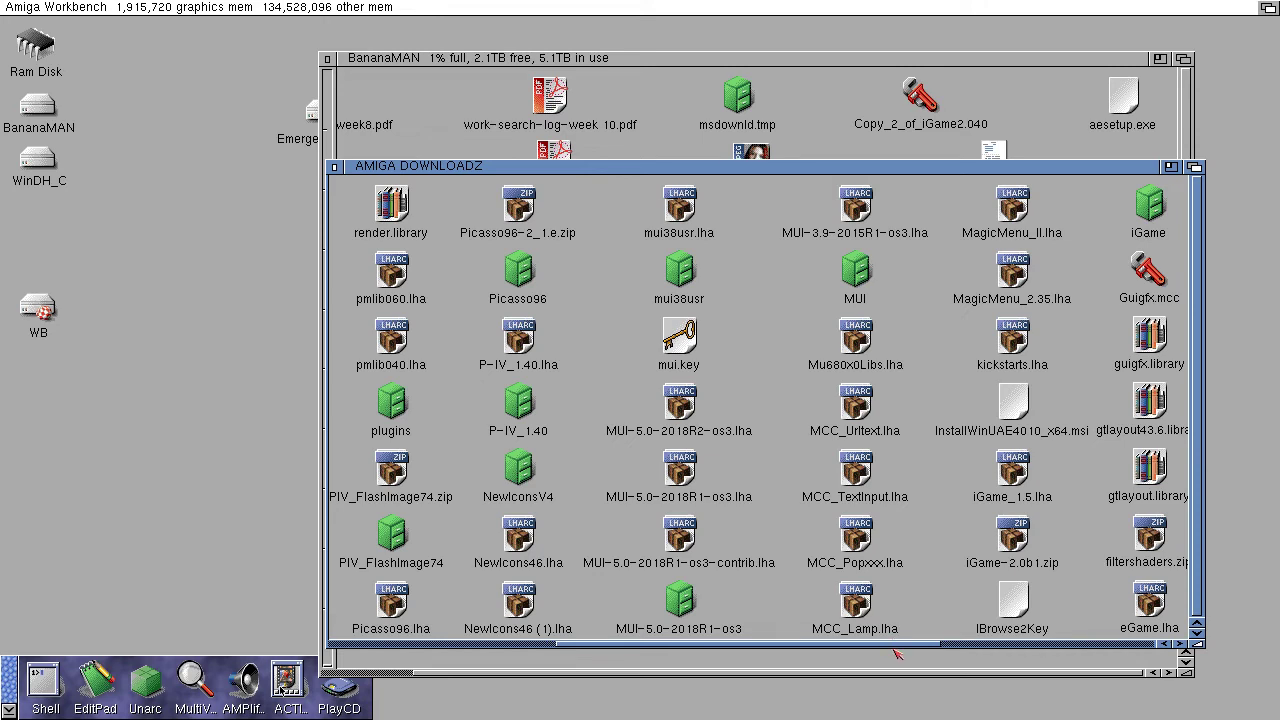
{"action": "left_click_drag", "start_coordinate": [898, 650], "coordinate": [1012, 673]}
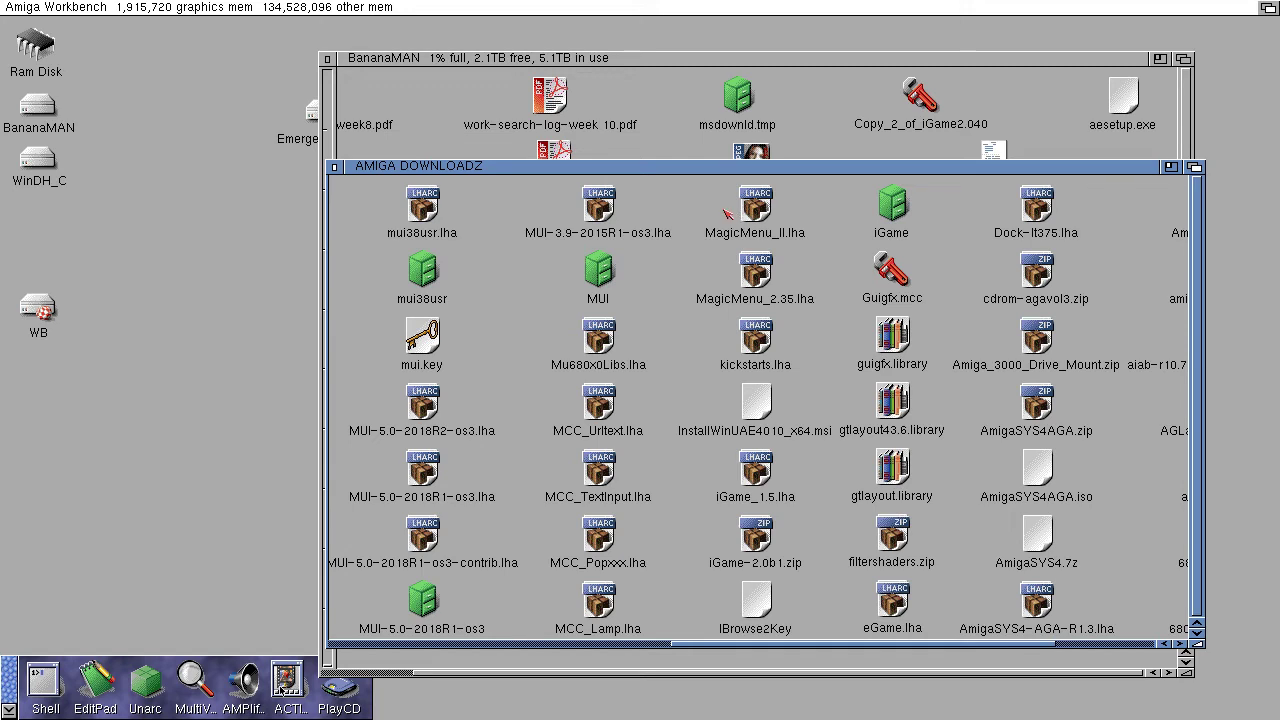
{"action": "left_click", "coordinate": [283, 237]}
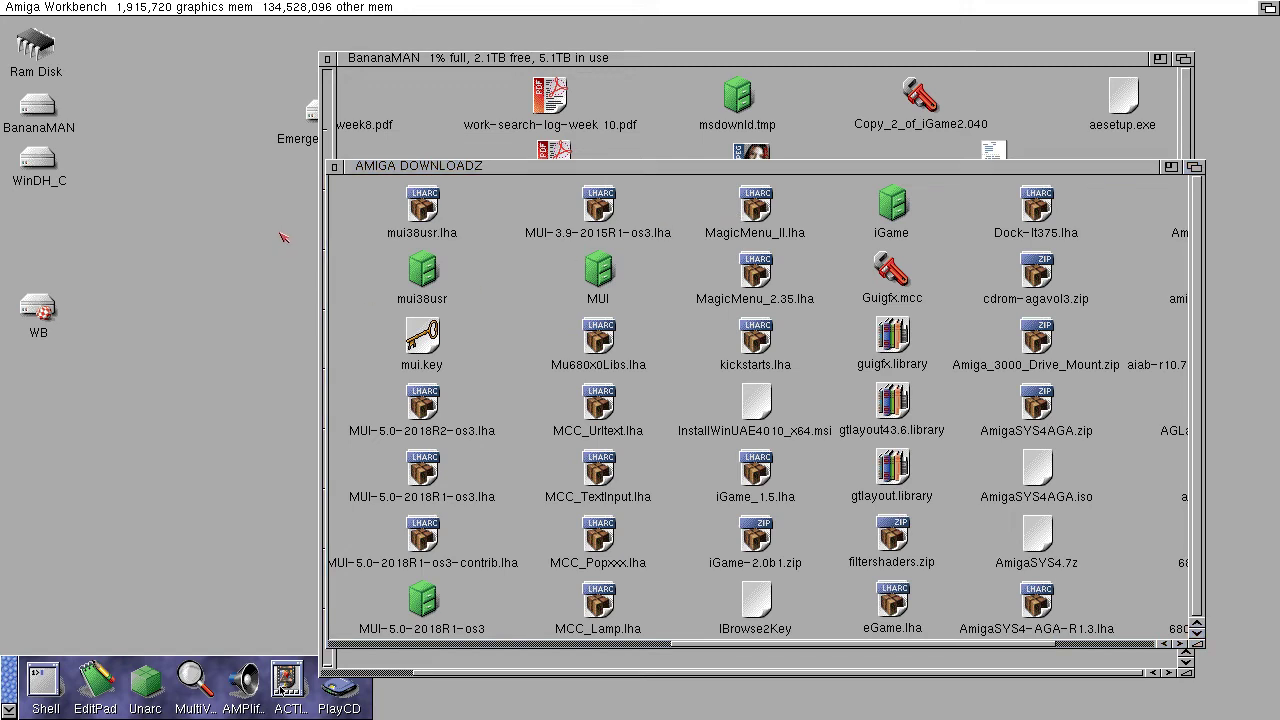
{"action": "right_click", "coordinate": [120, 6]}
{"action": "right_click", "coordinate": [99, 6]}
Open the MagicMenu_II.lha archive in Unarc and set Ram Disk: as the extraction destination.
{"action": "double_click", "coordinate": [763, 214]}
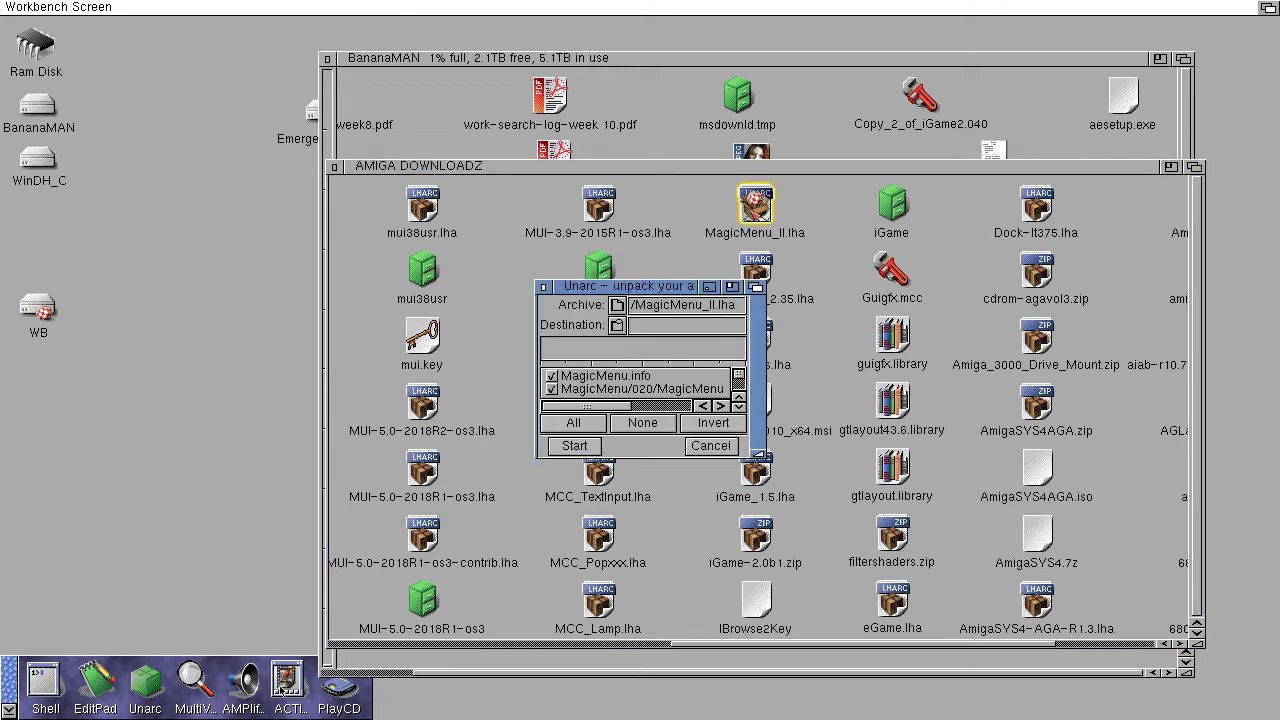
{"action": "left_click", "coordinate": [619, 326]}
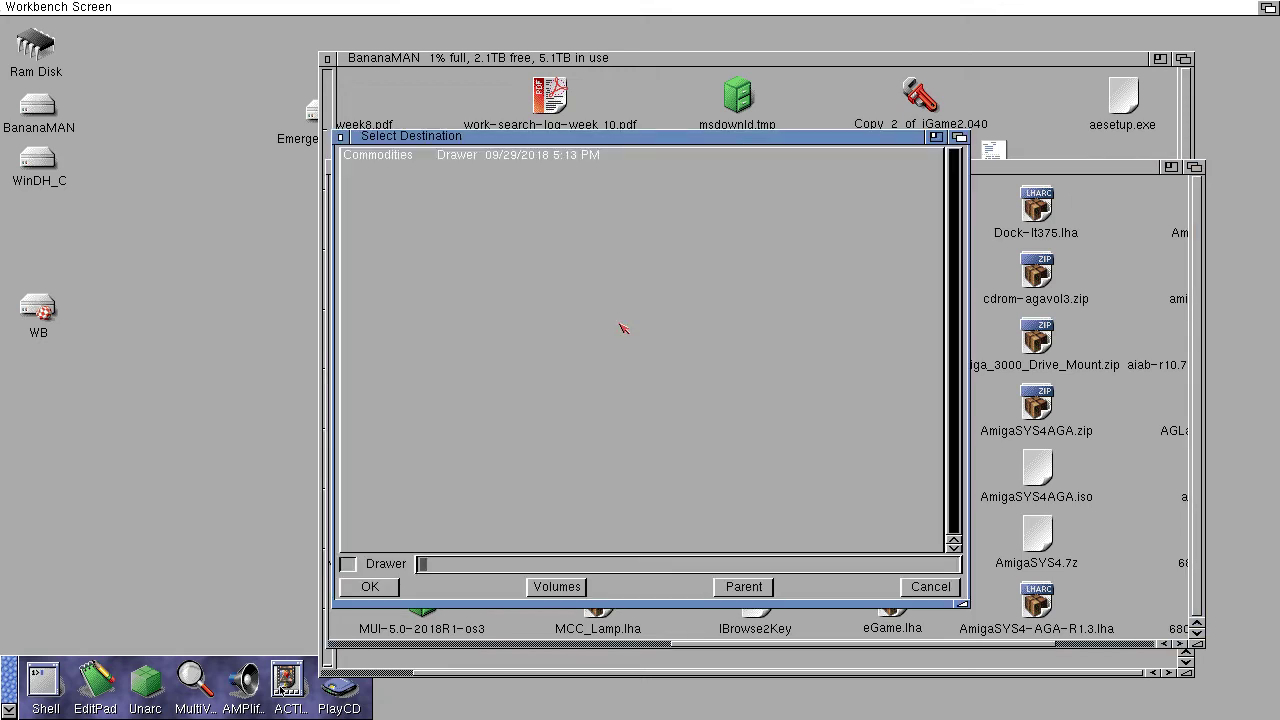
{"action": "left_click", "coordinate": [560, 588]}
{"action": "left_click", "coordinate": [378, 170]}
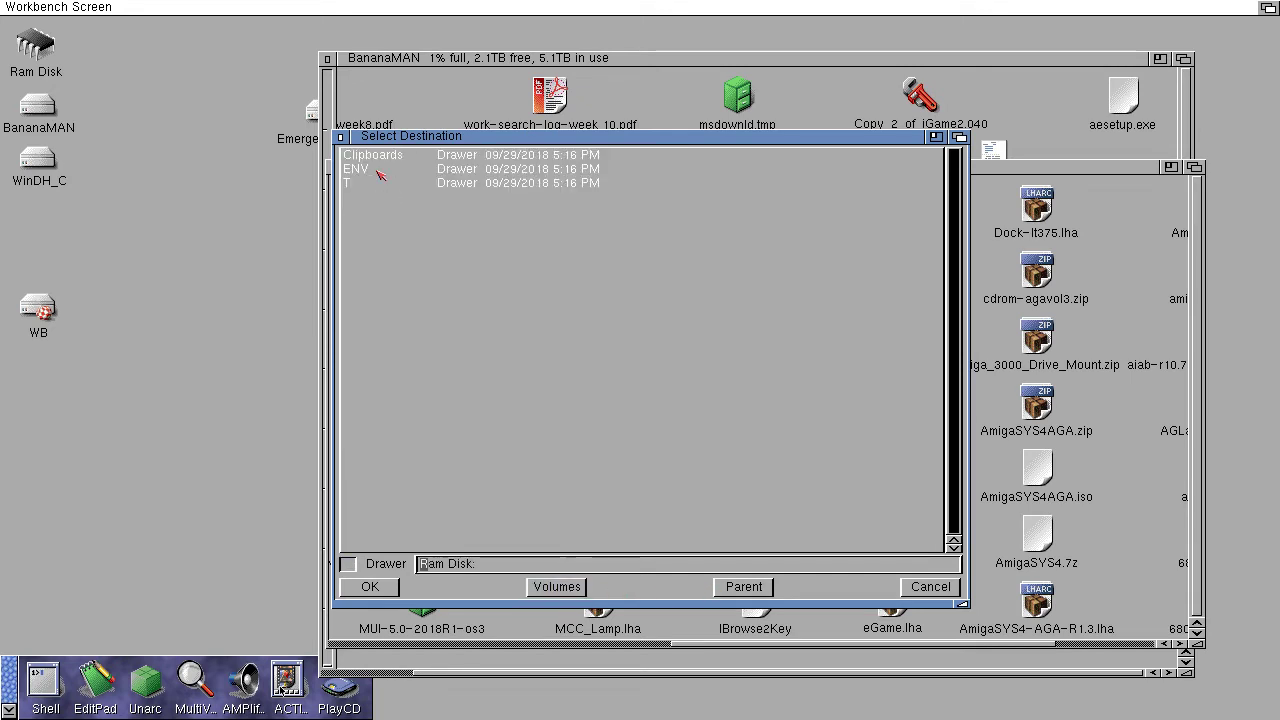
{"action": "left_click", "coordinate": [370, 587]}
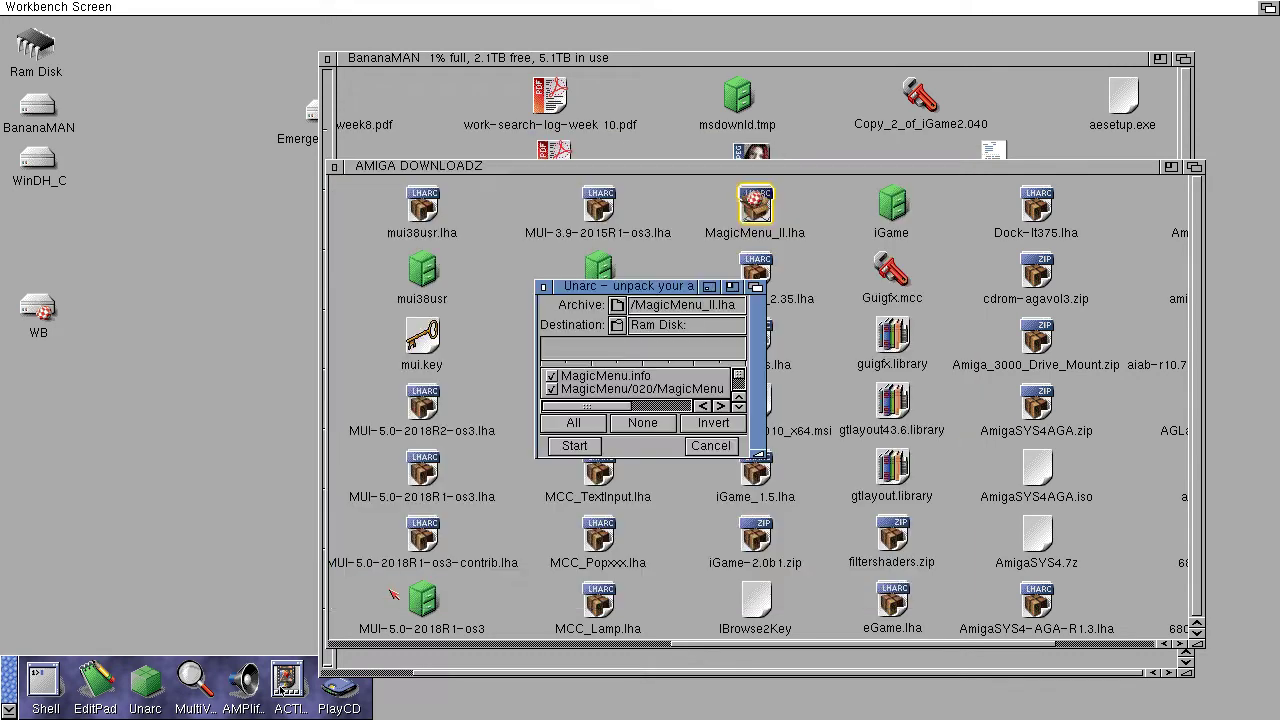
Extract the MagicMenu_II.lha archive to Ram Disk and open the extracted MagicMenu drawer.
{"action": "left_click", "coordinate": [590, 447]}
{"action": "double_click", "coordinate": [30, 40]}
{"action": "left_click_drag", "start_coordinate": [103, 62], "coordinate": [836, 60]}
{"action": "double_click", "coordinate": [840, 84]}
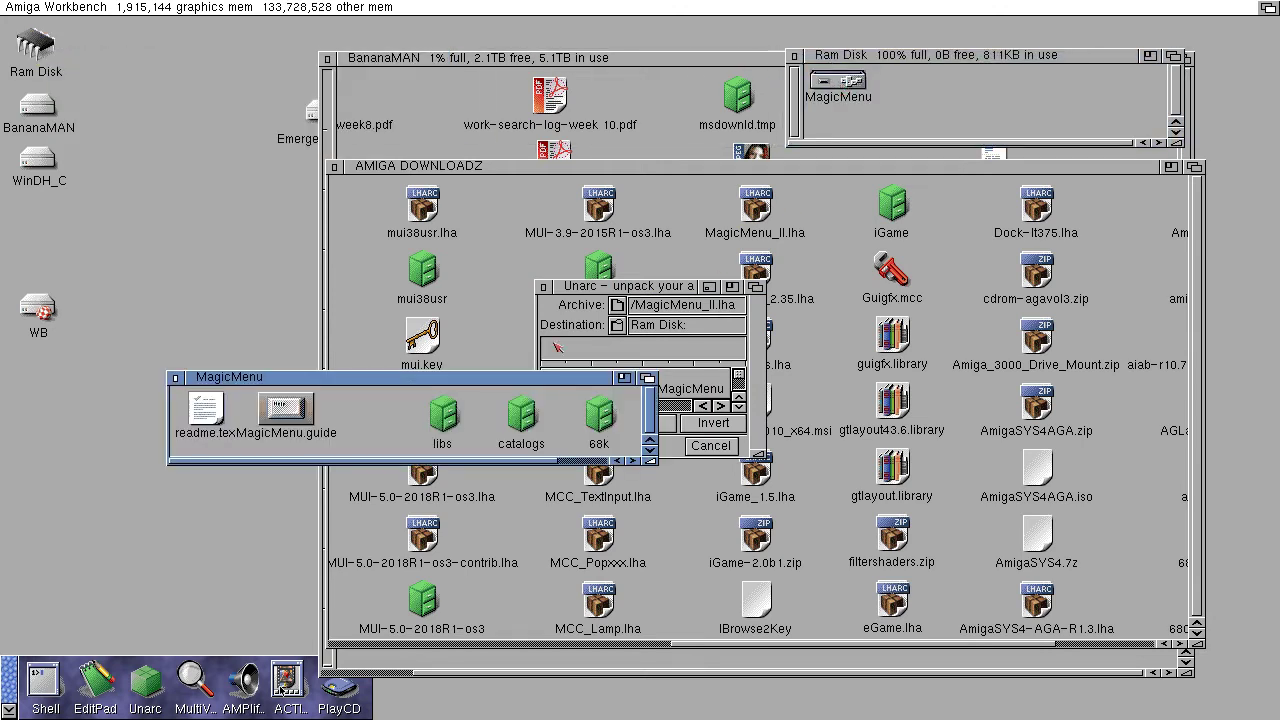
Move the MagicMenu window over the AMIGA DOWNLOADZ window, enlarge it to show all its drawers, and close Unarc.
{"action": "left_click_drag", "start_coordinate": [460, 379], "coordinate": [852, 176]}
{"action": "left_click", "coordinate": [987, 261]}
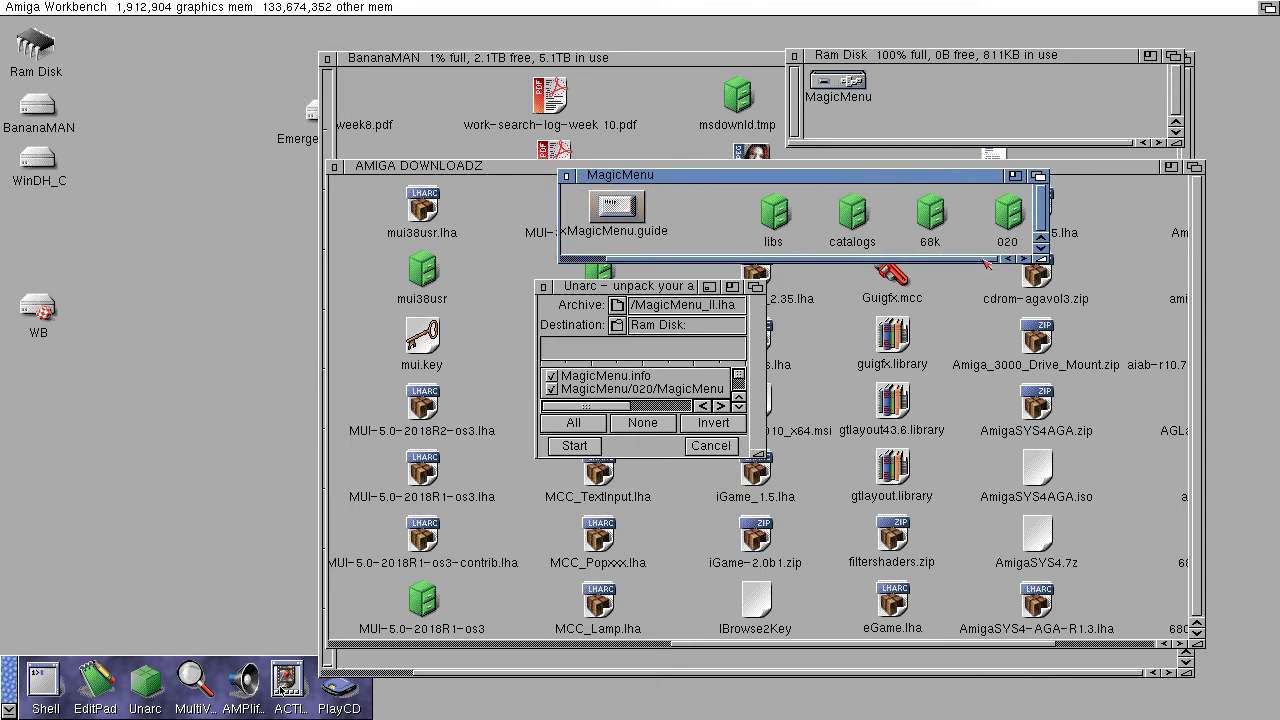
{"action": "left_click_drag", "start_coordinate": [984, 260], "coordinate": [1176, 369]}
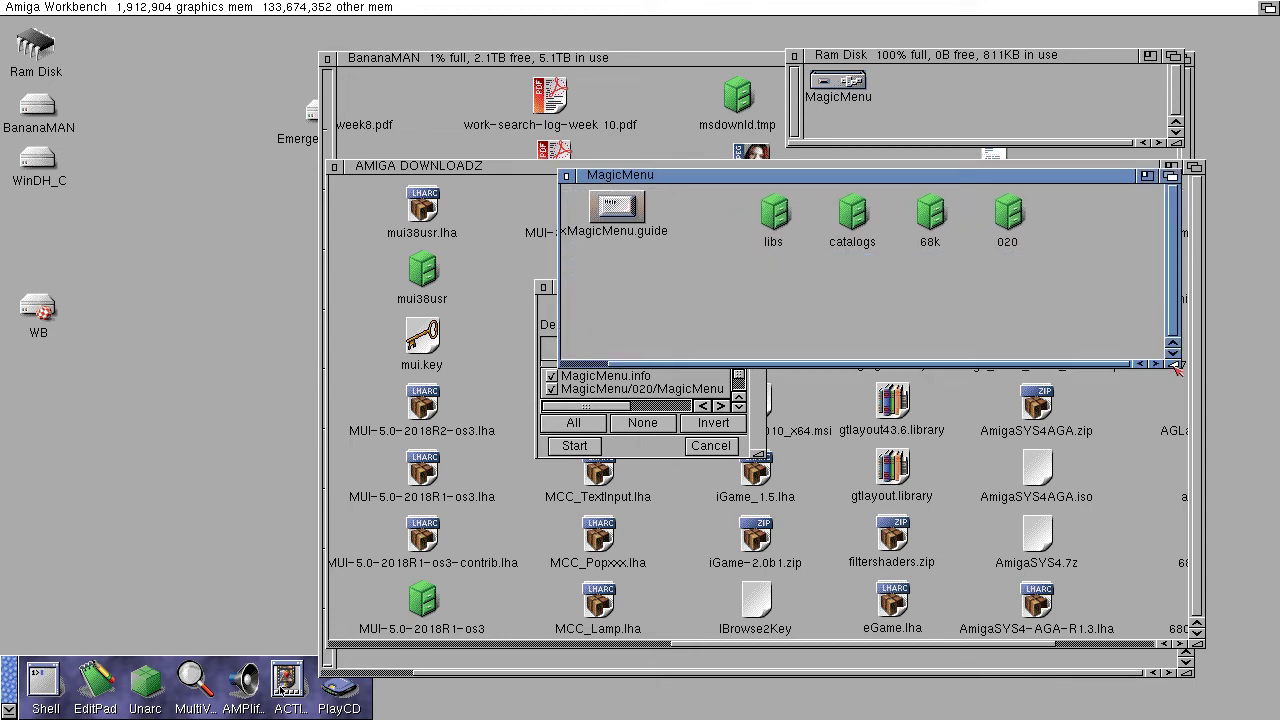
{"action": "left_click", "coordinate": [543, 290]}
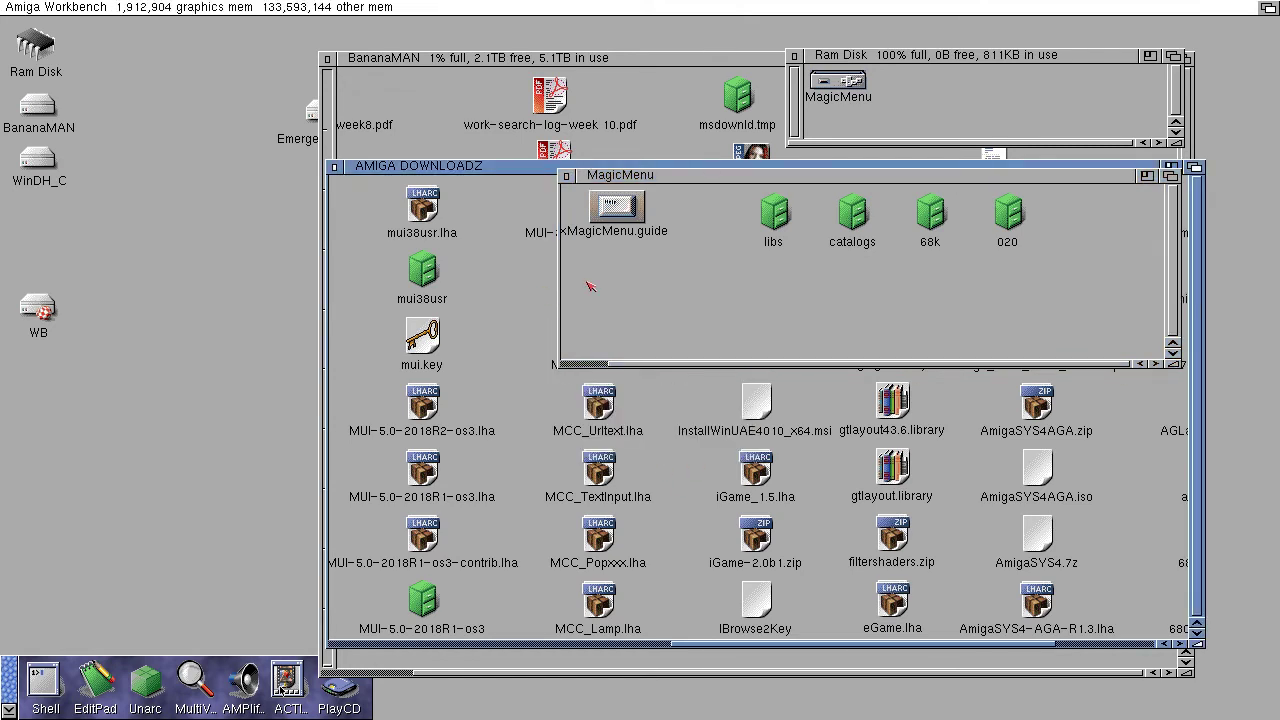
Inspect the contents of the 020 and libs drawers inside MagicMenu, closing each after viewing.
{"action": "left_click", "coordinate": [932, 222]}
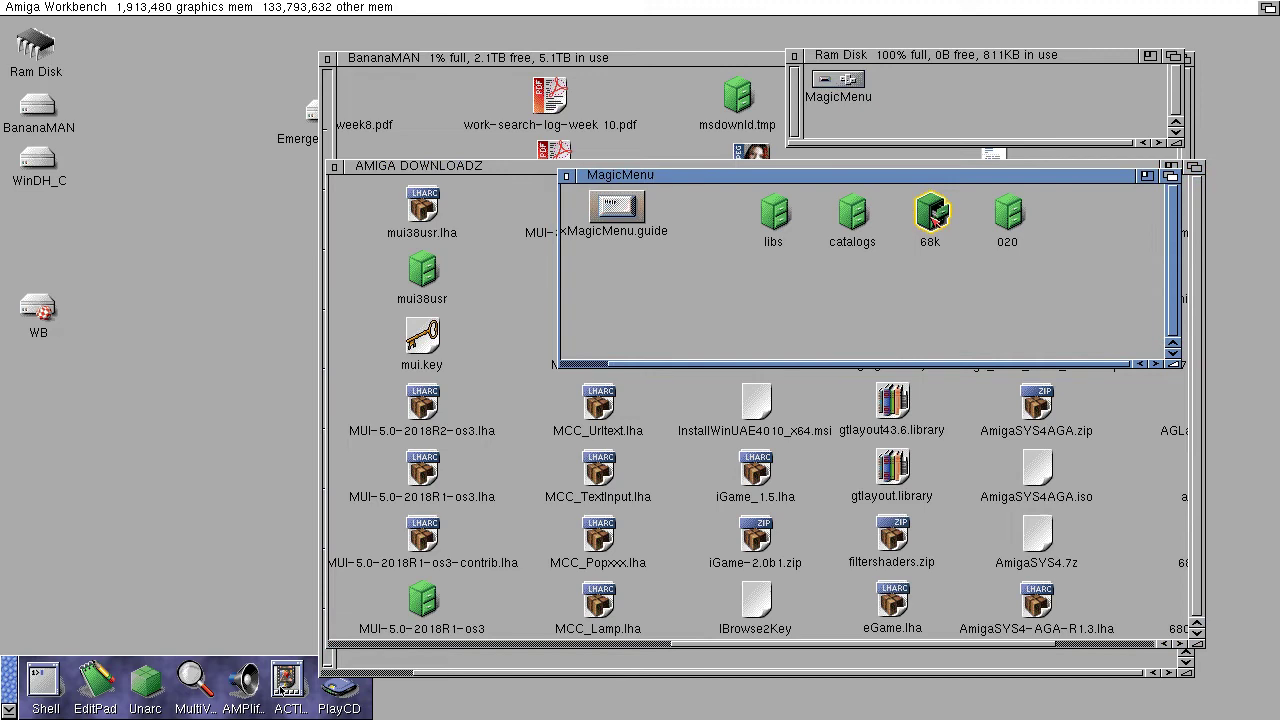
{"action": "double_click", "coordinate": [1018, 220]}
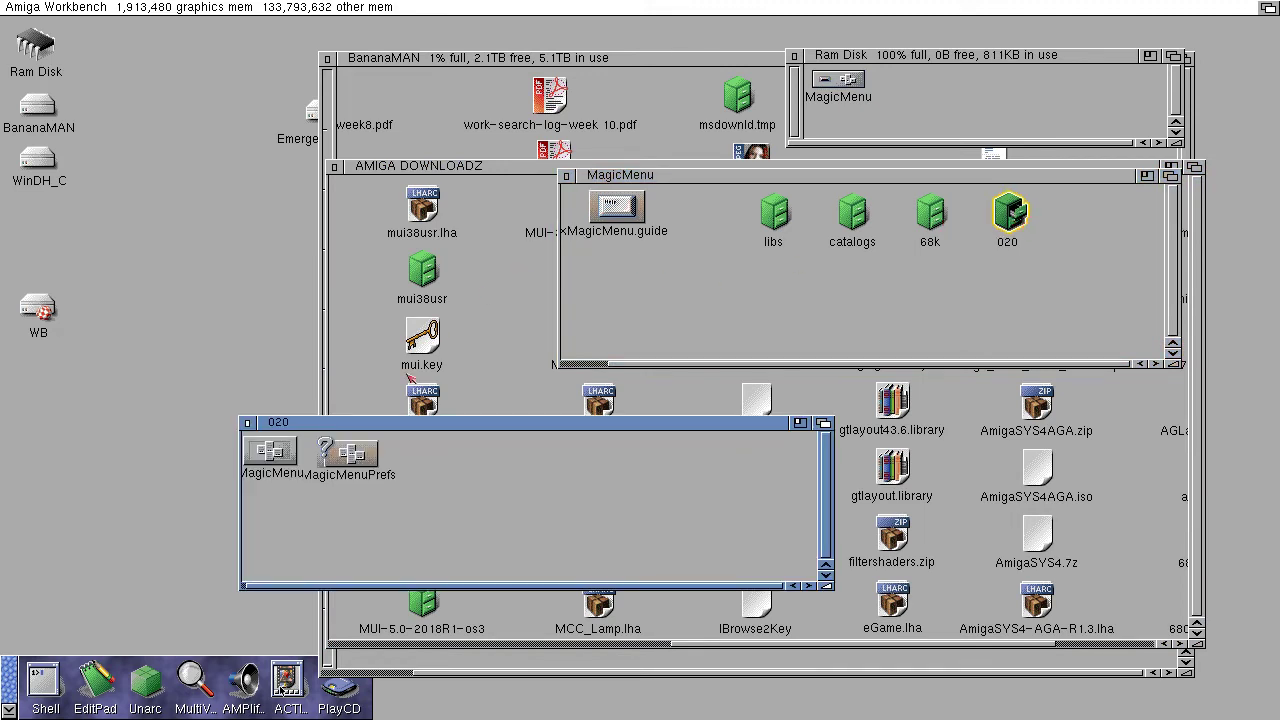
{"action": "left_click", "coordinate": [248, 424]}
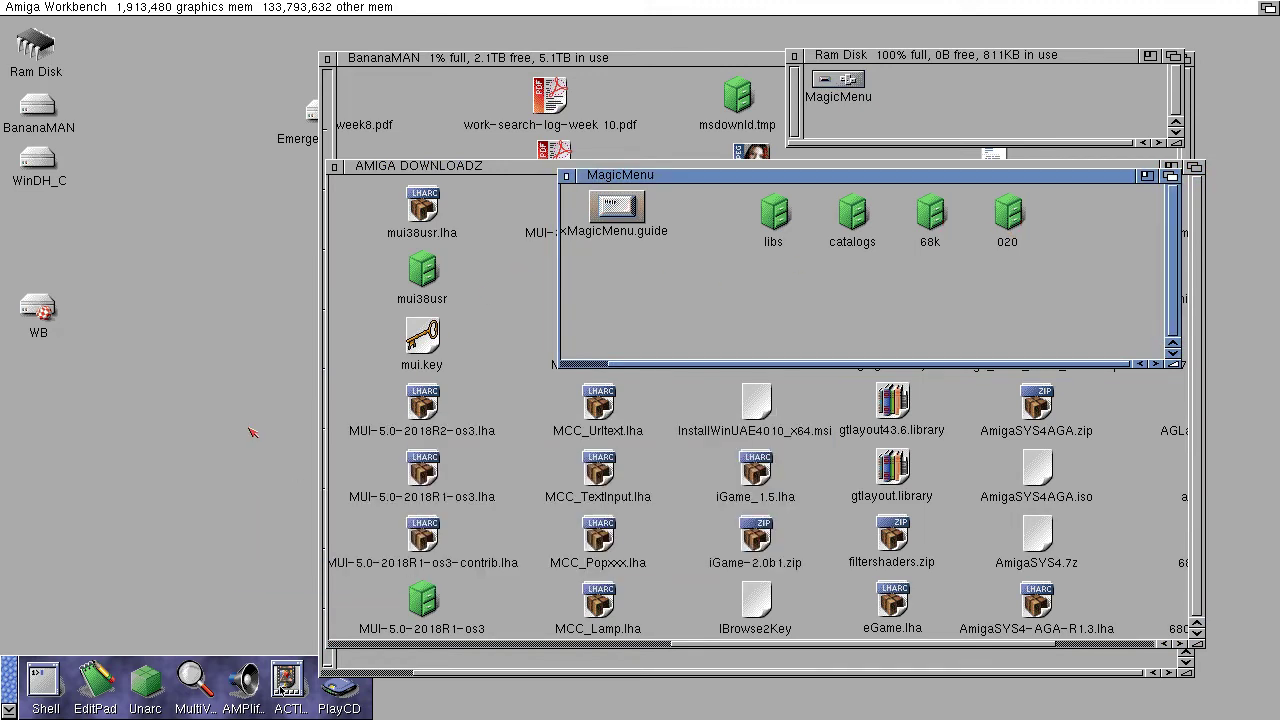
{"action": "double_click", "coordinate": [775, 214]}
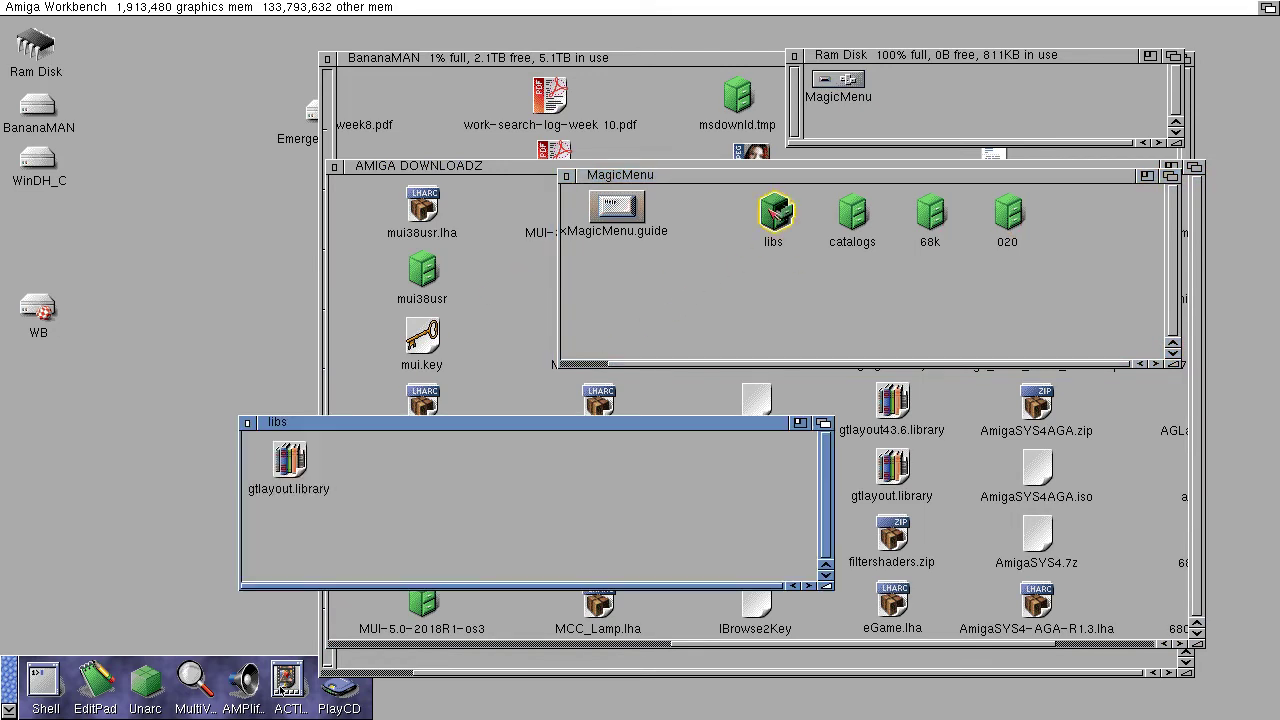
{"action": "left_click", "coordinate": [248, 423]}
{"action": "left_click", "coordinate": [585, 363]}
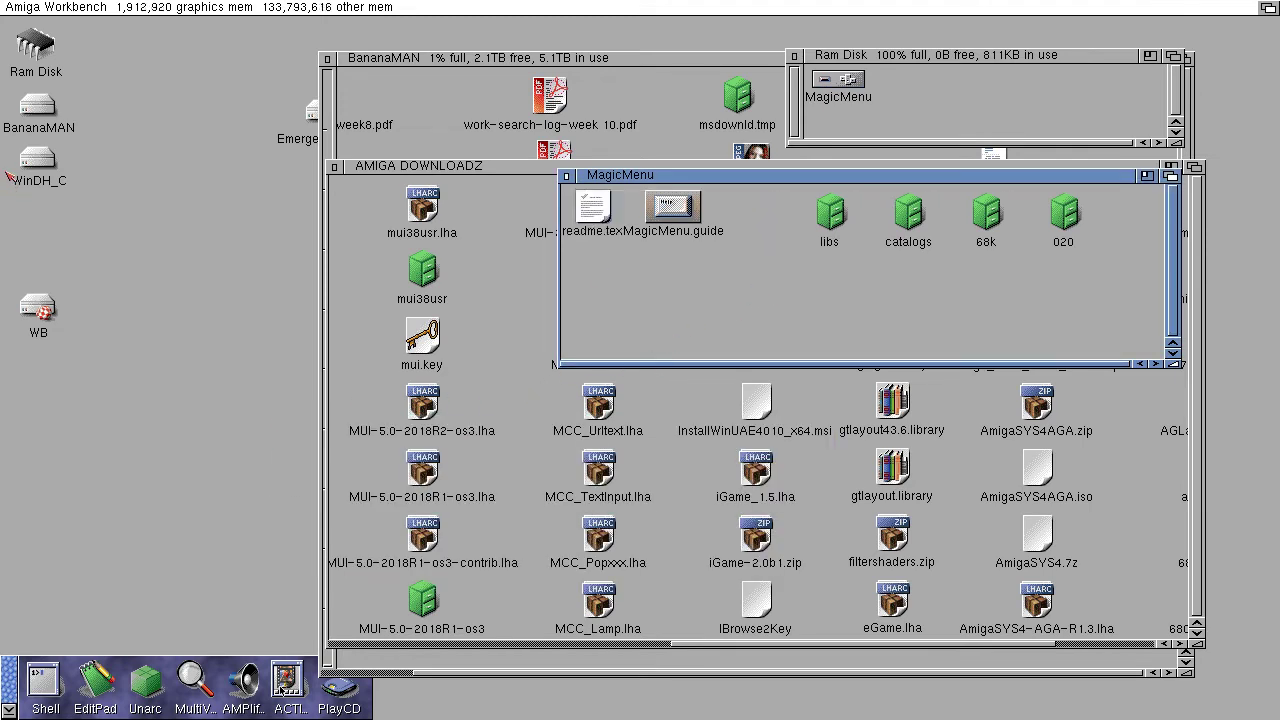
Open the WB drive and move its window clear of the MagicMenu drawers.
{"action": "double_click", "coordinate": [38, 310]}
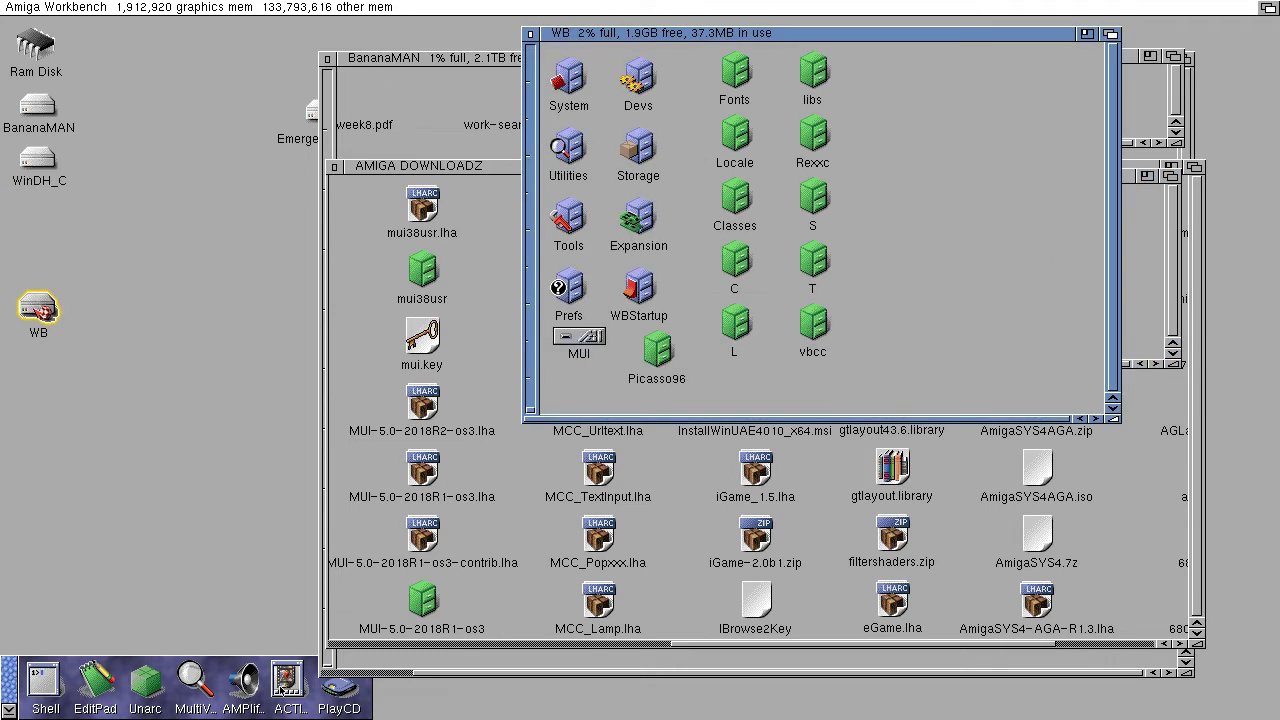
{"action": "left_click_drag", "start_coordinate": [696, 38], "coordinate": [260, 135]}
{"action": "left_click", "coordinate": [495, 268]}
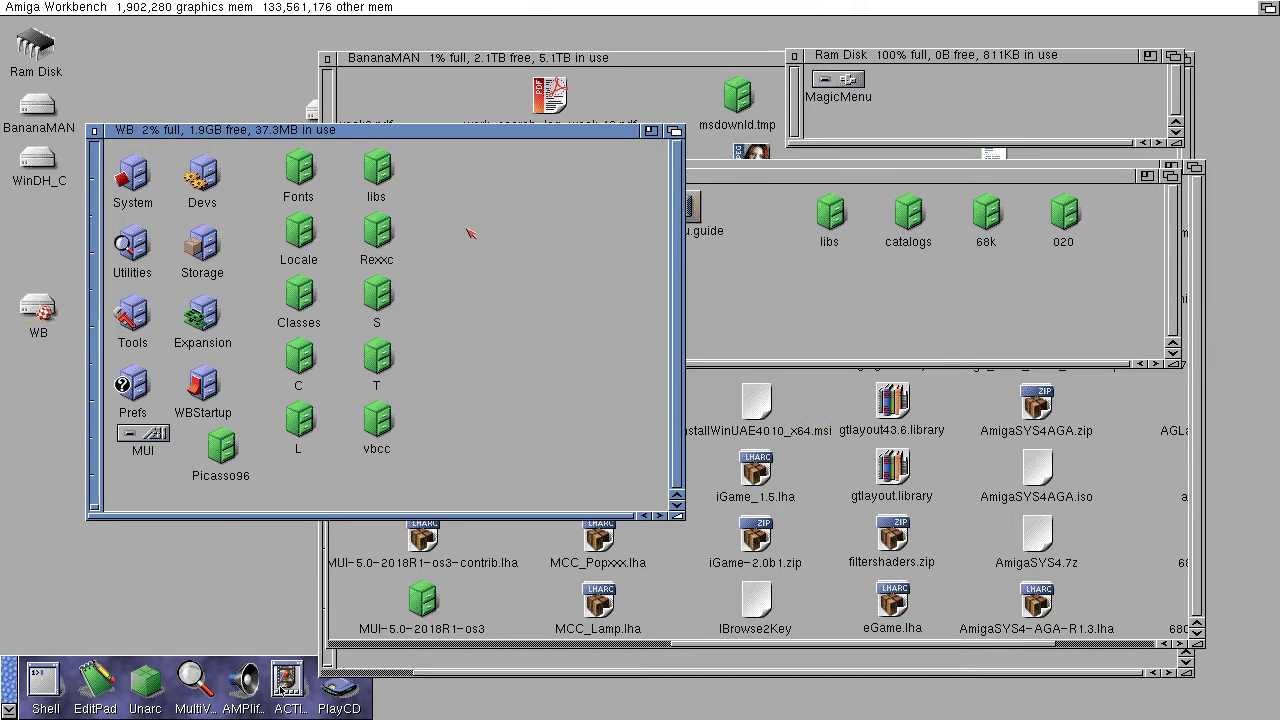
Show only icons in the WB window and restore the display of all files.
{"action": "right_click", "coordinate": [470, 233]}
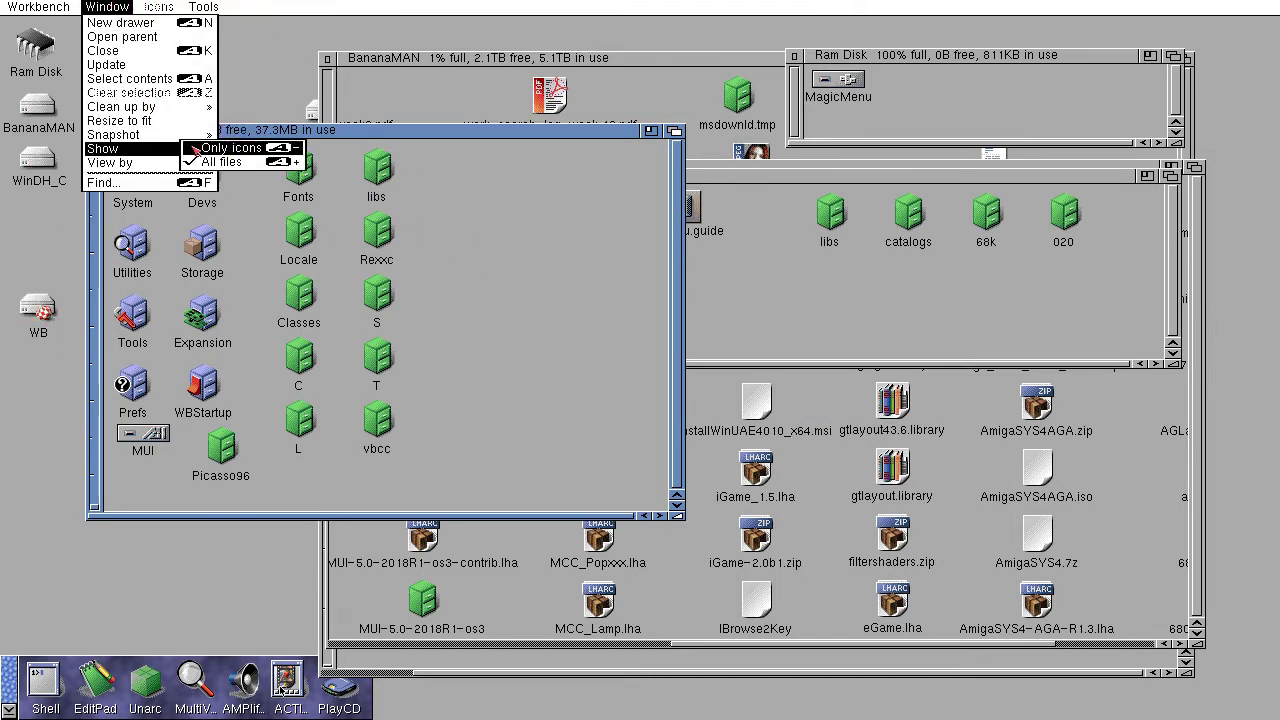
{"action": "right_click", "coordinate": [194, 149]}
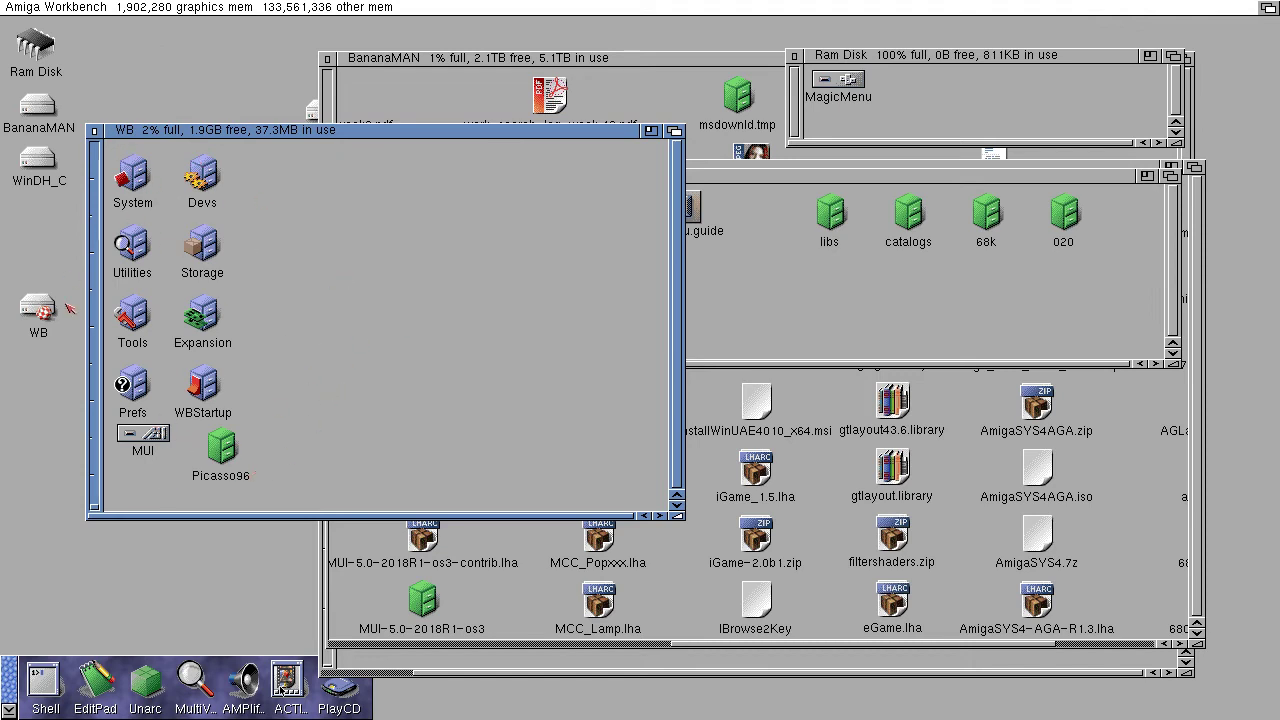
{"action": "right_click", "coordinate": [206, 126]}
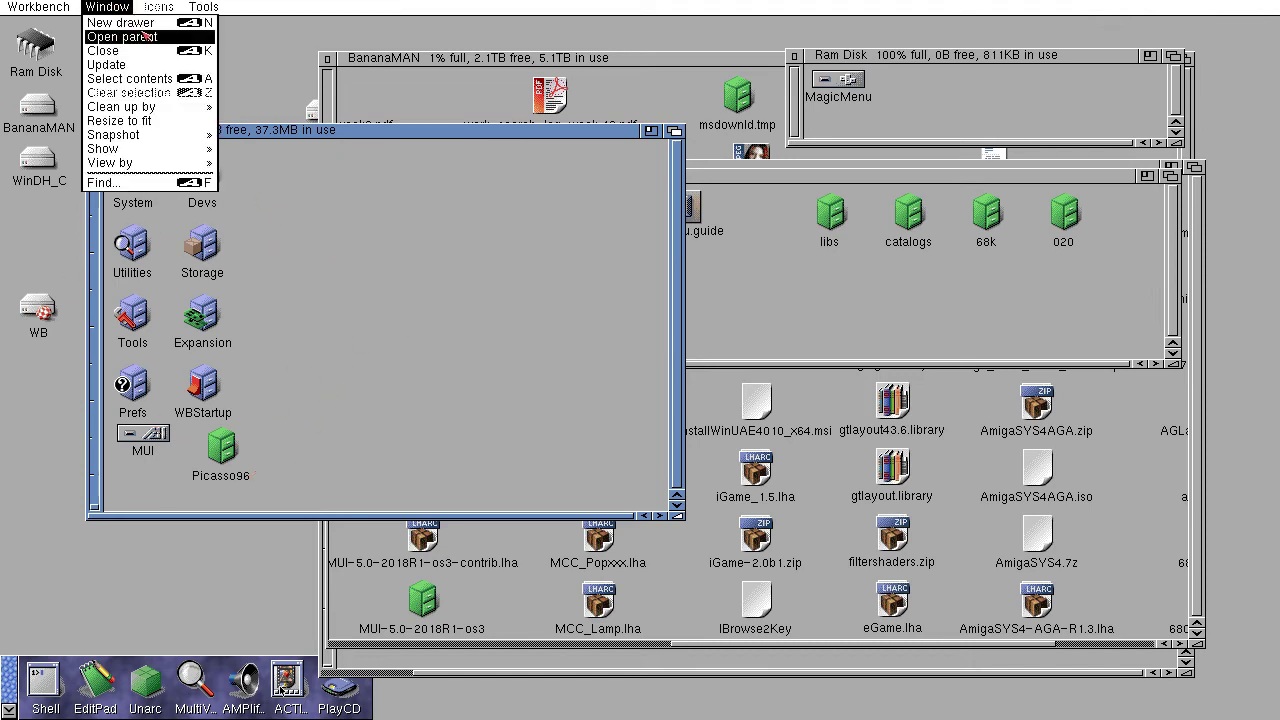
{"action": "mouse_move", "coordinate": [170, 150]}
{"action": "right_click", "coordinate": [220, 161]}
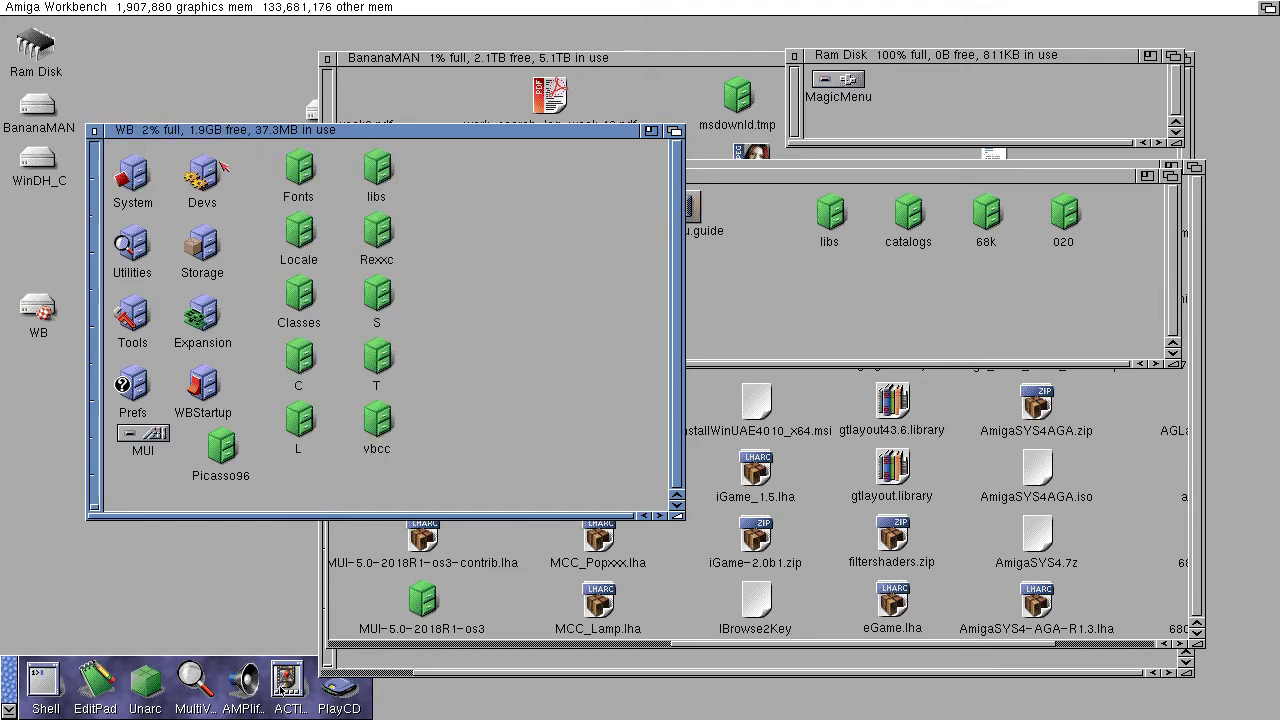
Open the libs drawer on WB and uncover the MagicMenu window behind the WB window.
{"action": "double_click", "coordinate": [378, 176]}
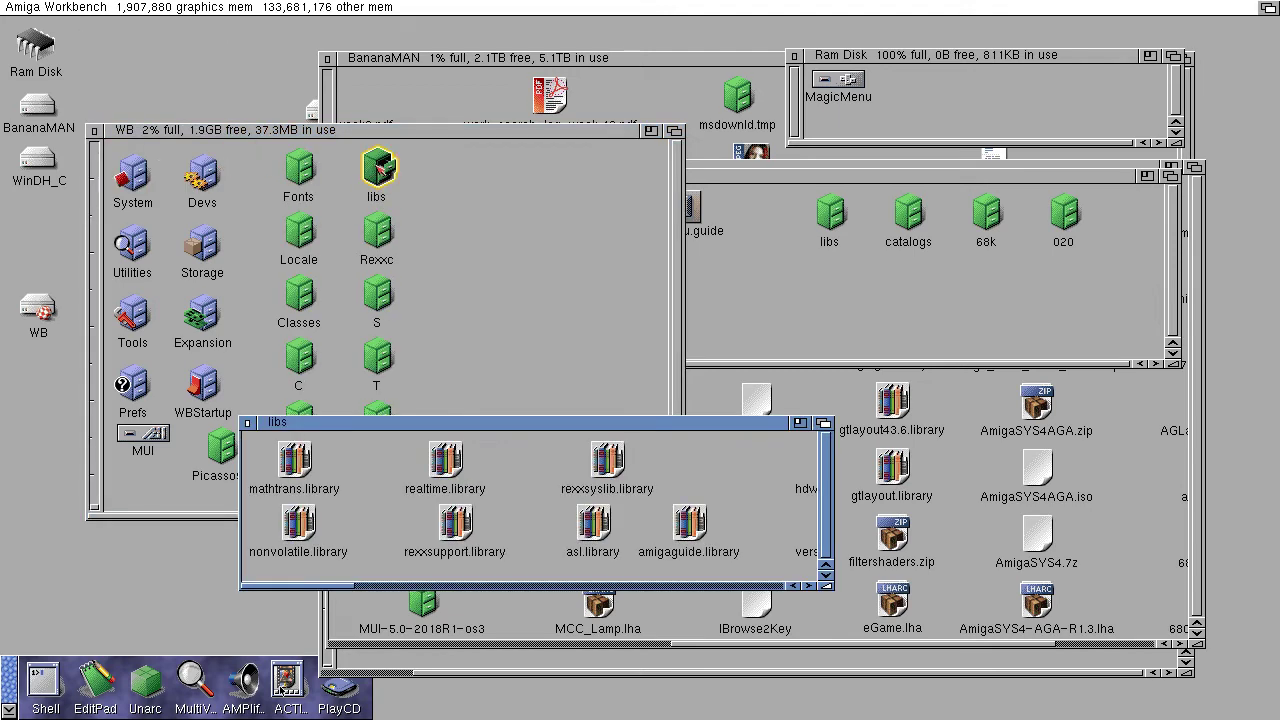
{"action": "left_click", "coordinate": [834, 307]}
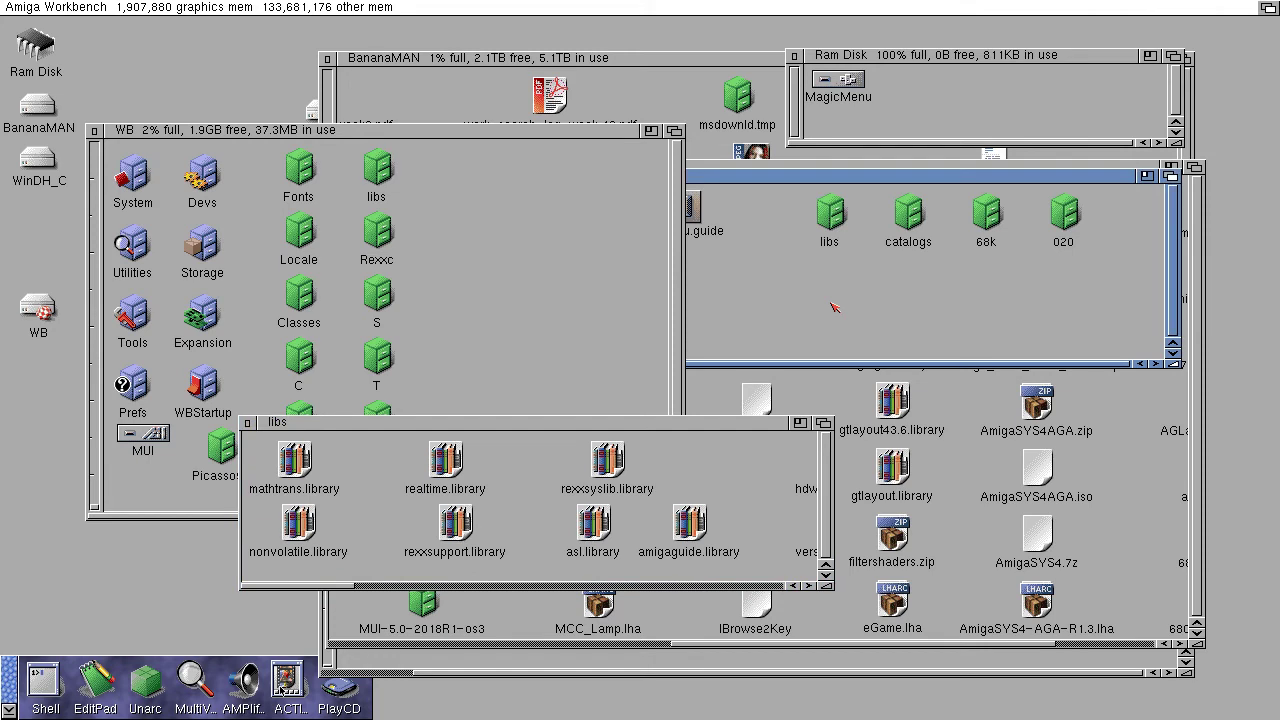
{"action": "left_click", "coordinate": [674, 131]}
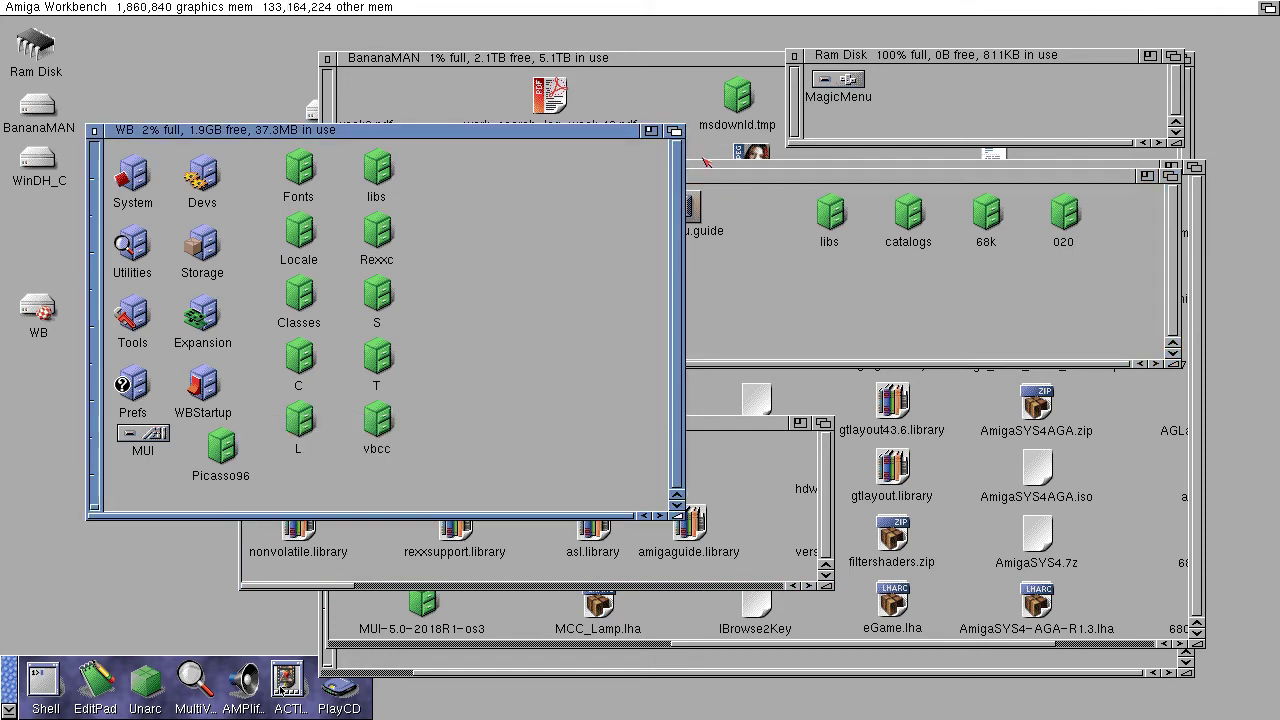
{"action": "left_click", "coordinate": [676, 133]}
{"action": "left_click", "coordinate": [806, 290]}
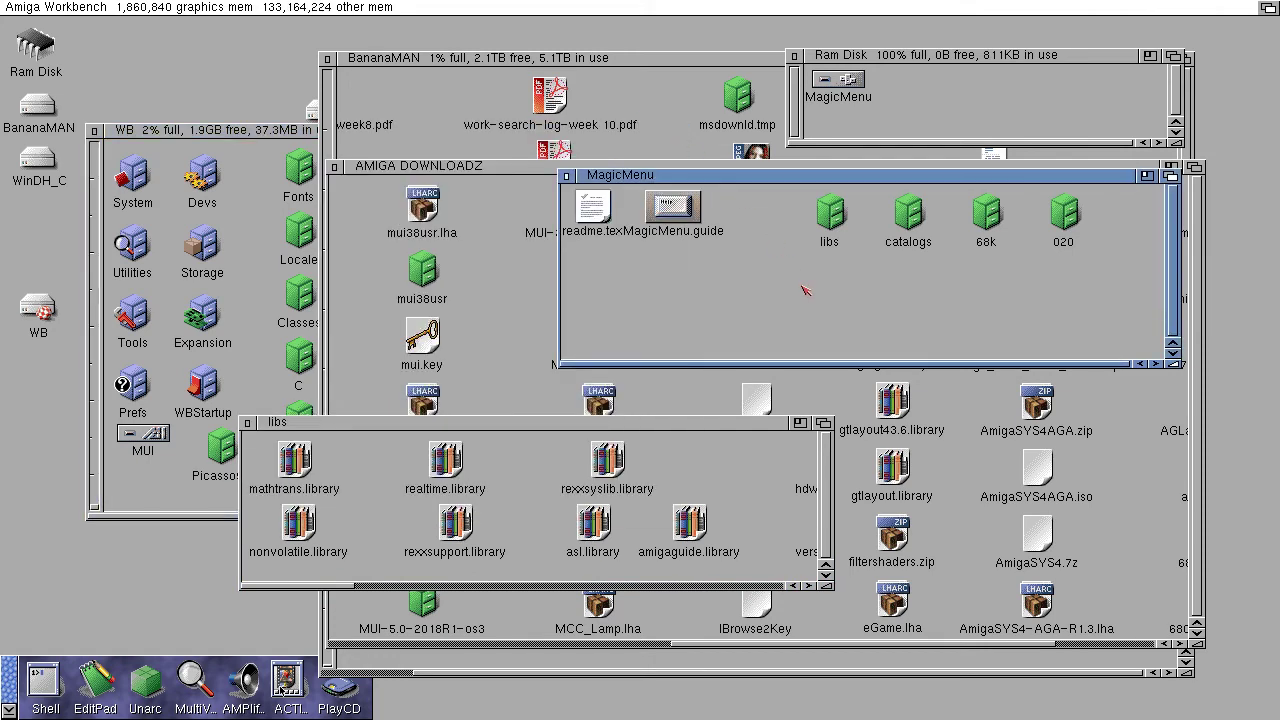
Copy gtlayout.library from MagicMenu's libs drawer into the WB libs drawer and close both libs windows.
{"action": "double_click", "coordinate": [831, 212]}
{"action": "left_click_drag", "start_coordinate": [462, 423], "coordinate": [469, 81]}
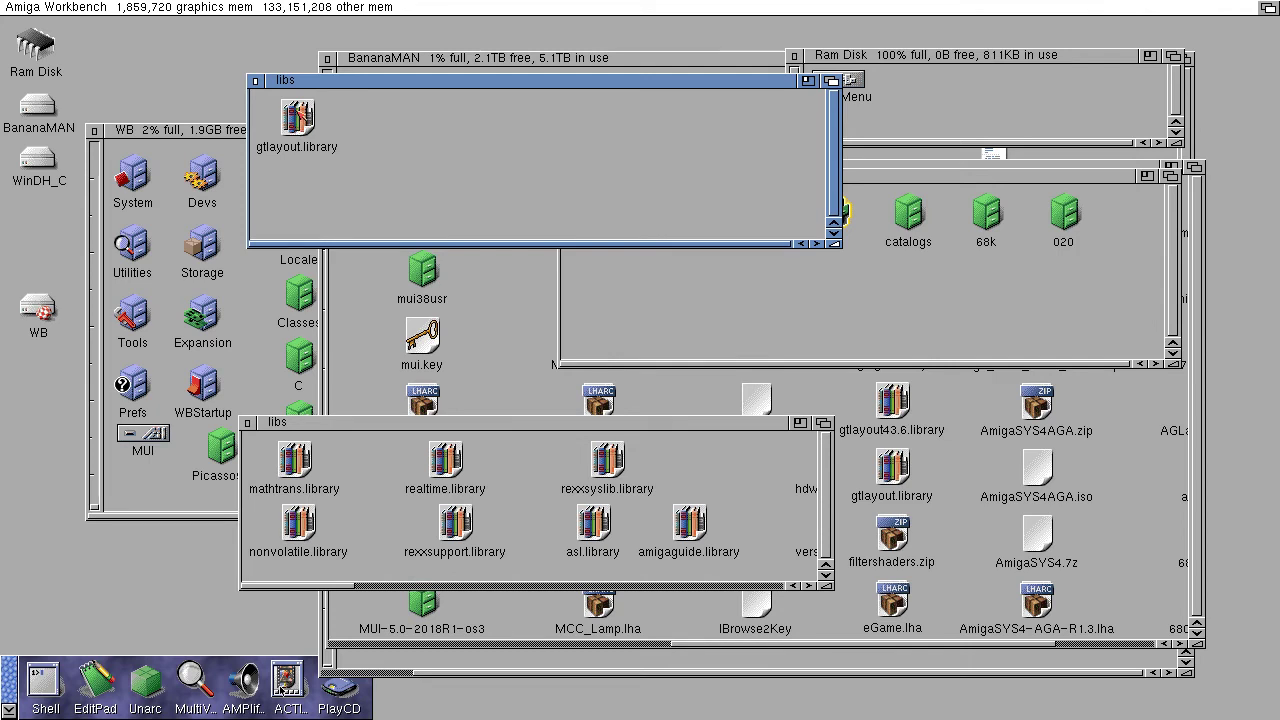
{"action": "left_click", "coordinate": [297, 118]}
{"action": "left_click_drag", "start_coordinate": [297, 118], "coordinate": [537, 498]}
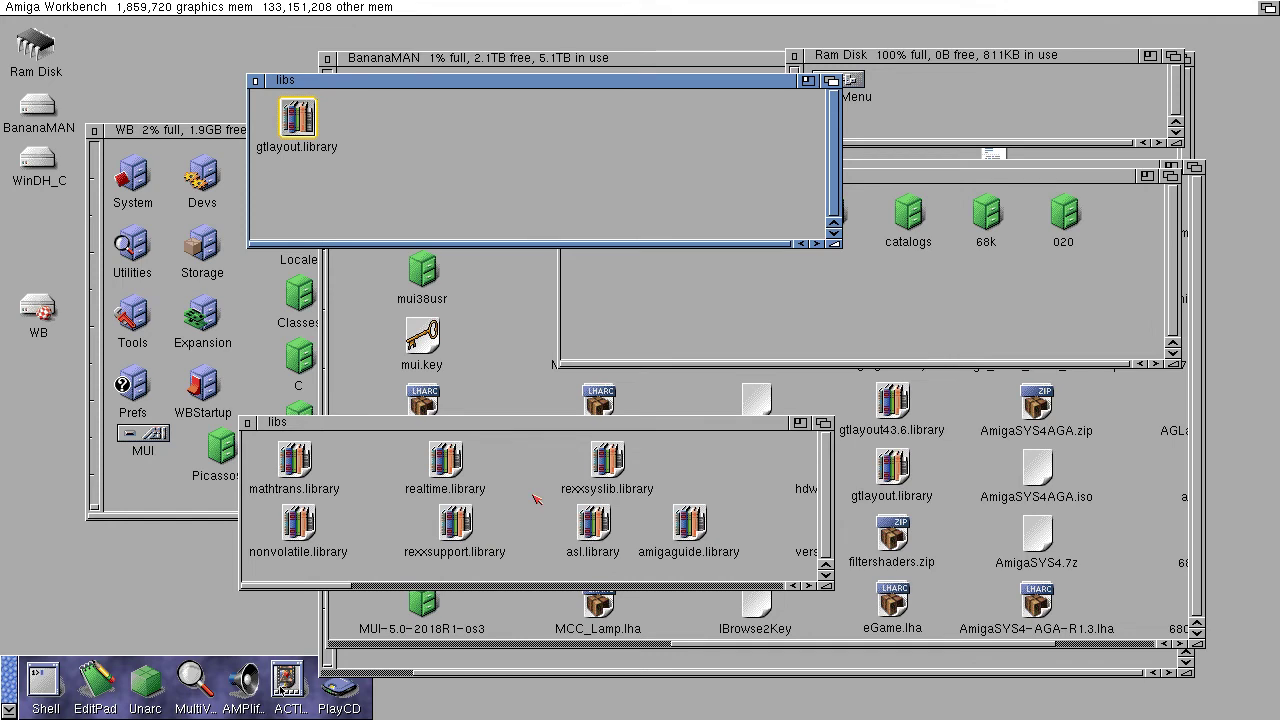
{"action": "left_click", "coordinate": [247, 423]}
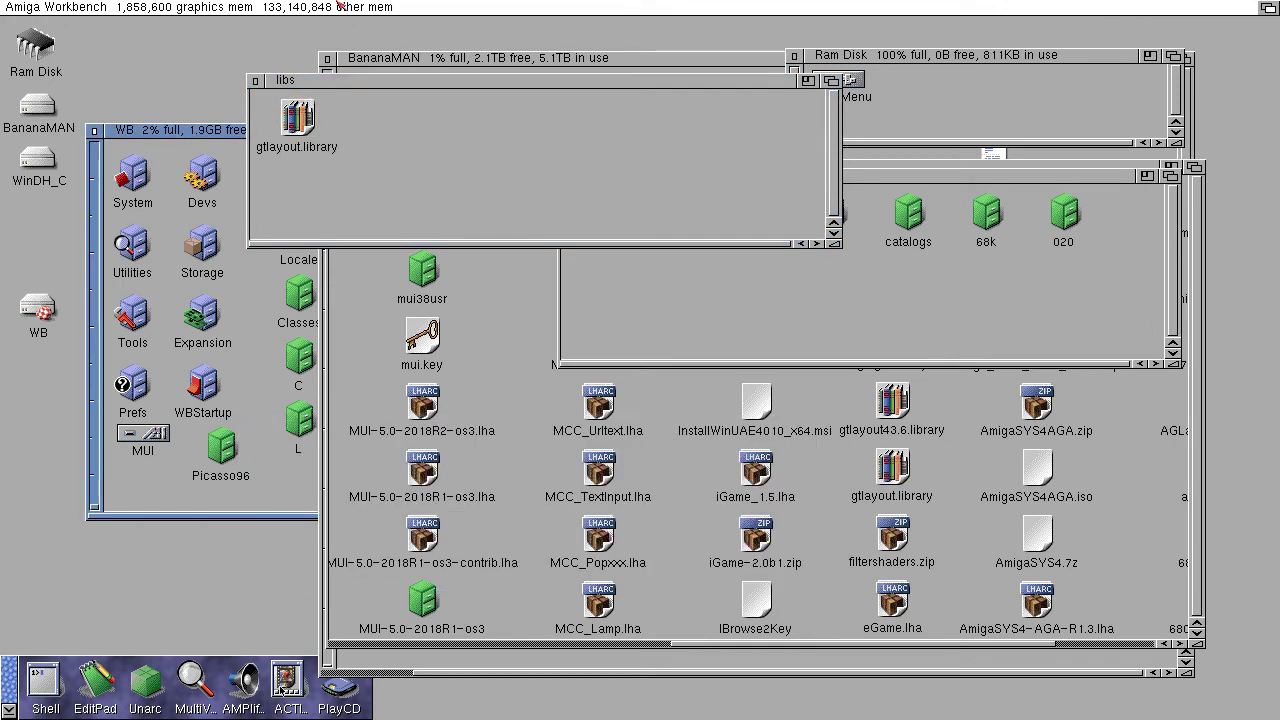
{"action": "left_click", "coordinate": [255, 80]}
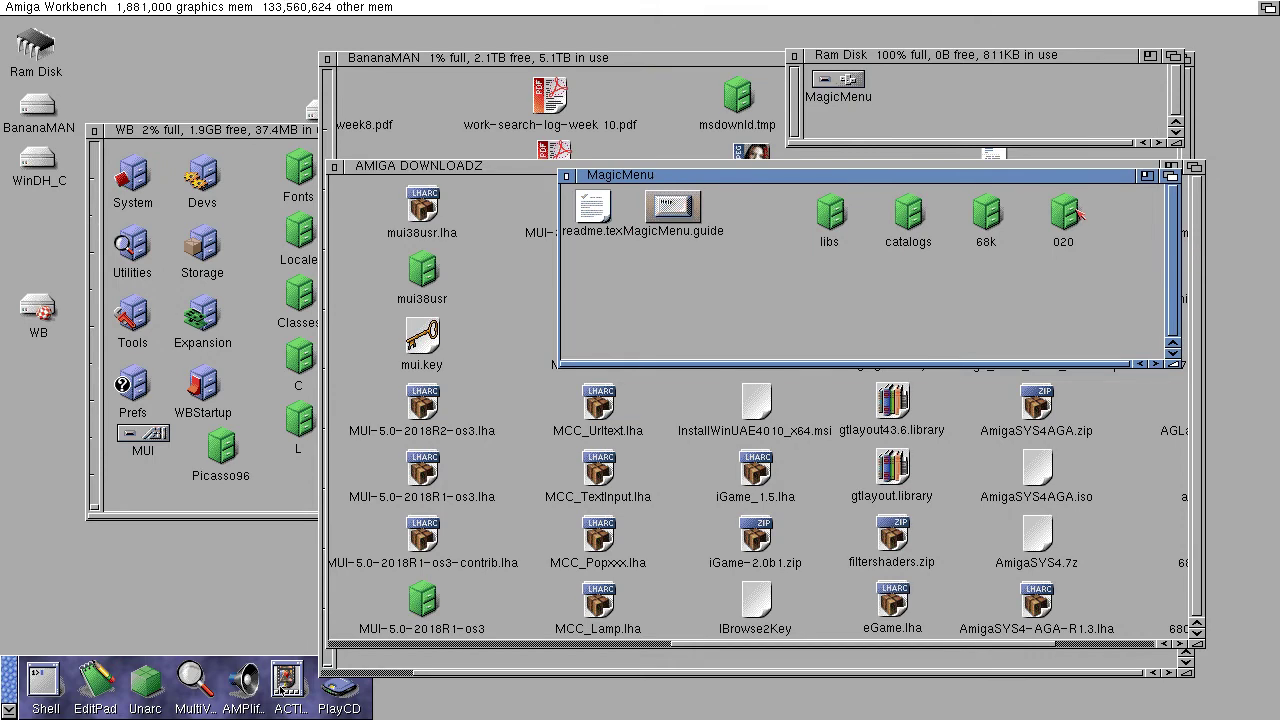
From MagicMenu's 020 drawer, copy MagicMenu into WBStartup and MagicMenuPrefs into Prefs on WB.
{"action": "double_click", "coordinate": [1068, 213]}
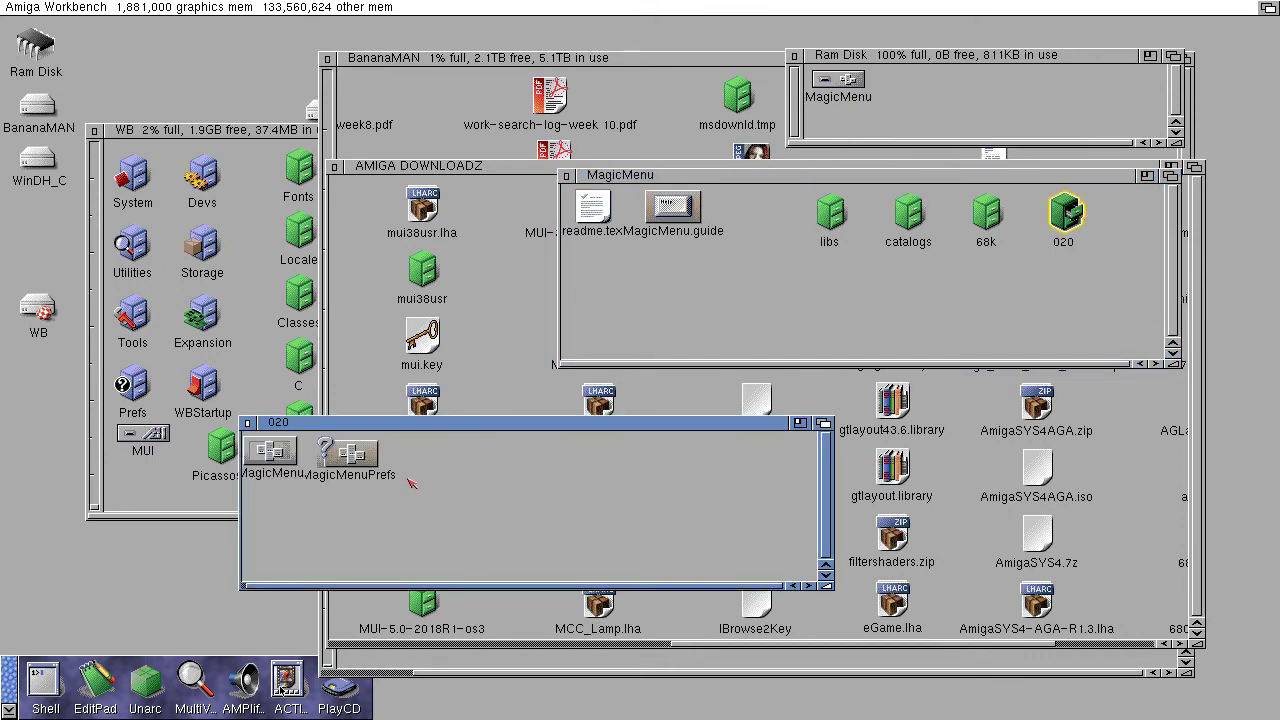
{"action": "left_click_drag", "start_coordinate": [412, 424], "coordinate": [648, 198]}
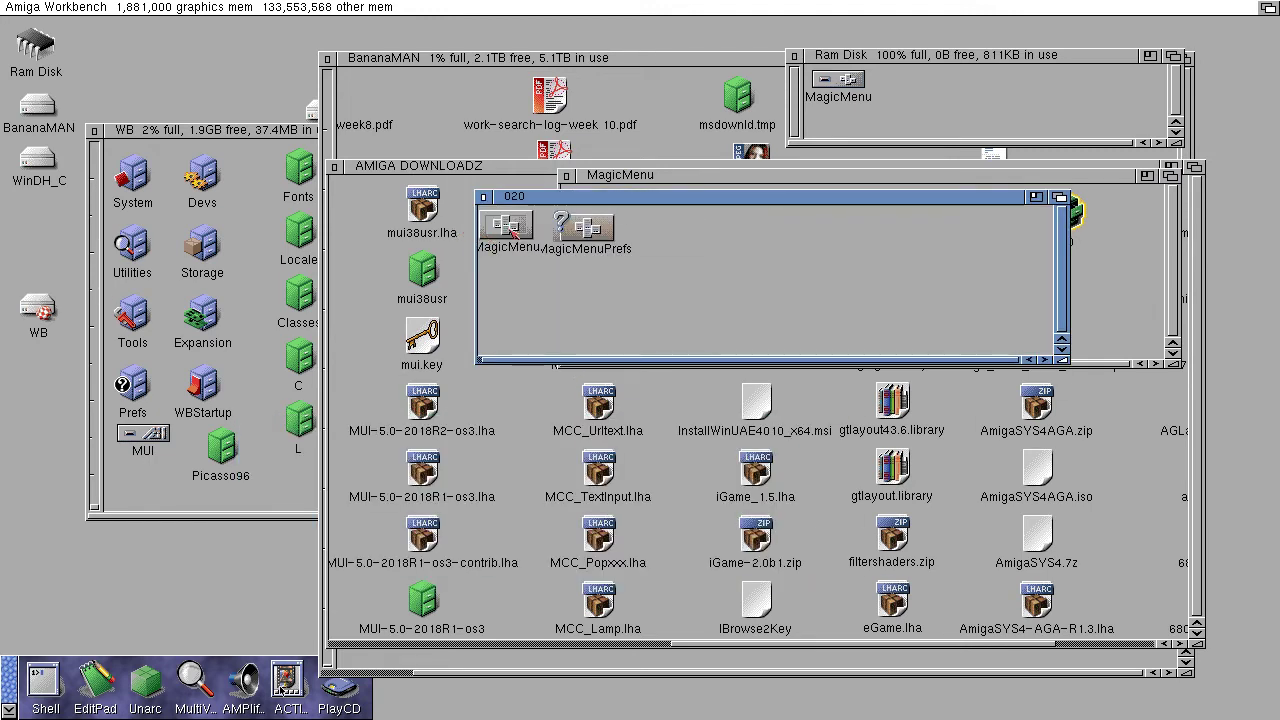
{"action": "left_click_drag", "start_coordinate": [512, 228], "coordinate": [203, 385]}
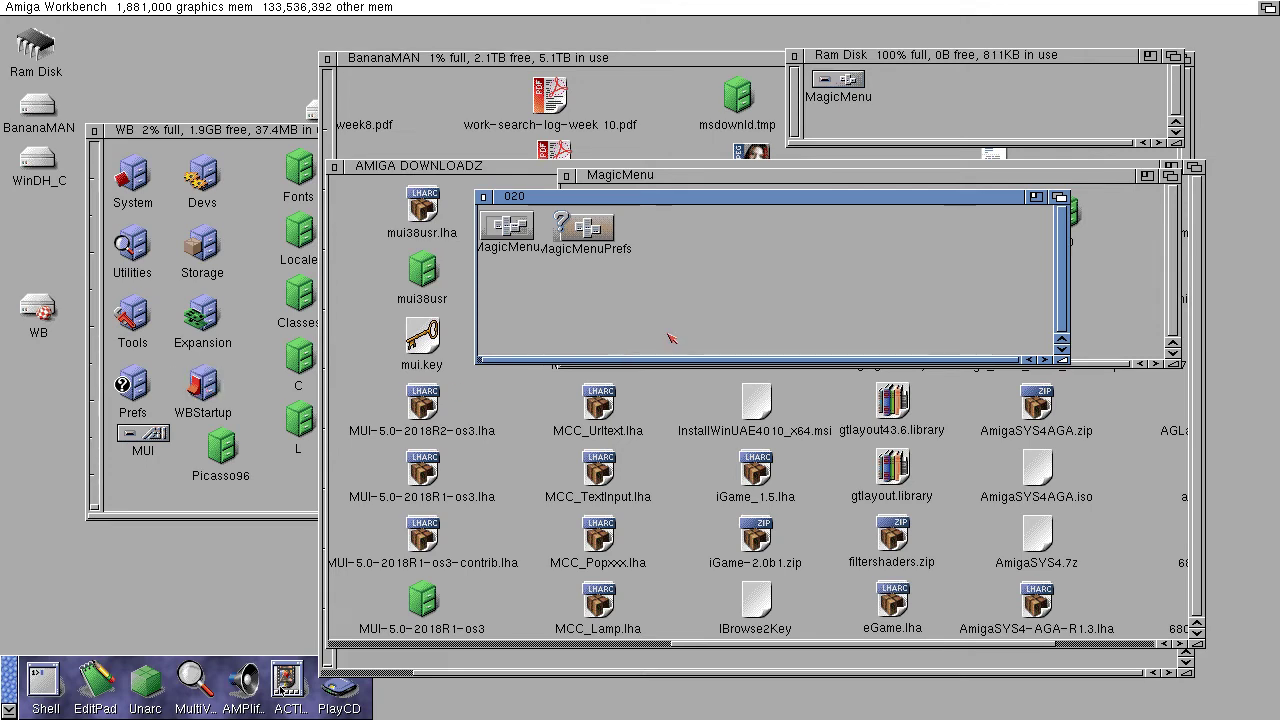
{"action": "left_click_drag", "start_coordinate": [585, 228], "coordinate": [143, 388]}
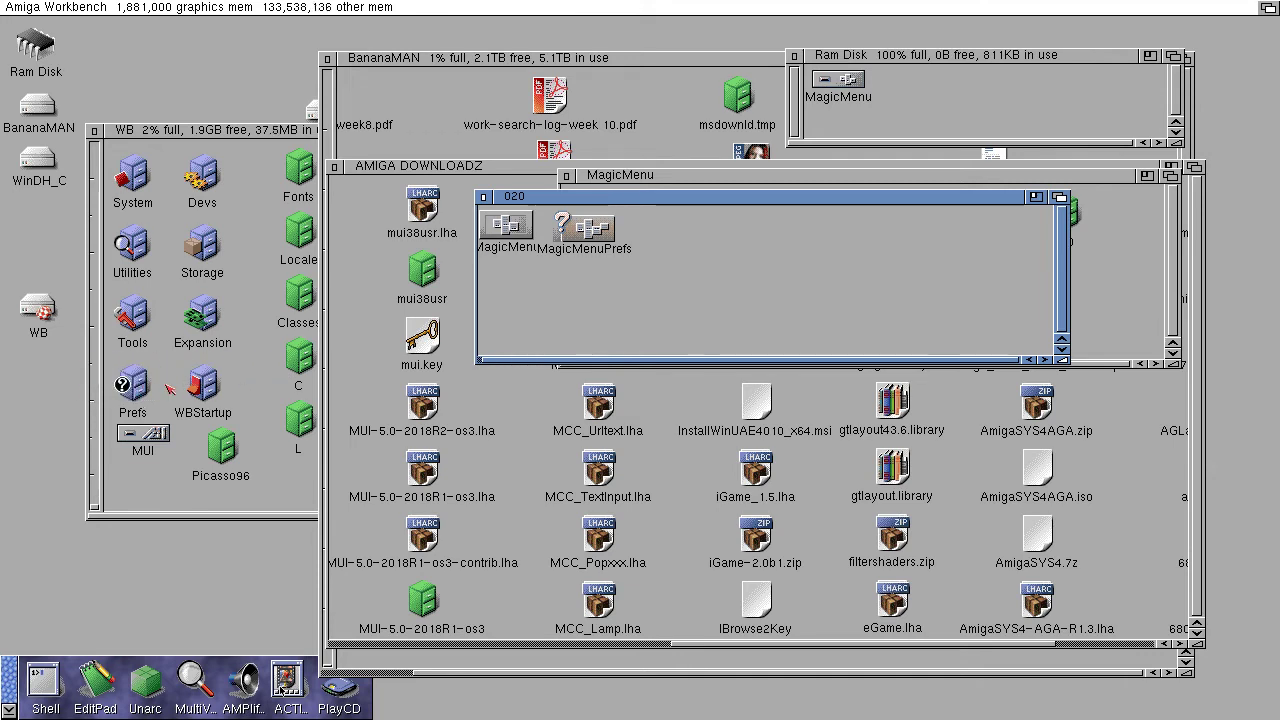
Close the 020, MagicMenu and AMIGA DOWNLOADZ windows.
{"action": "left_click", "coordinate": [484, 197]}
{"action": "left_click", "coordinate": [566, 176]}
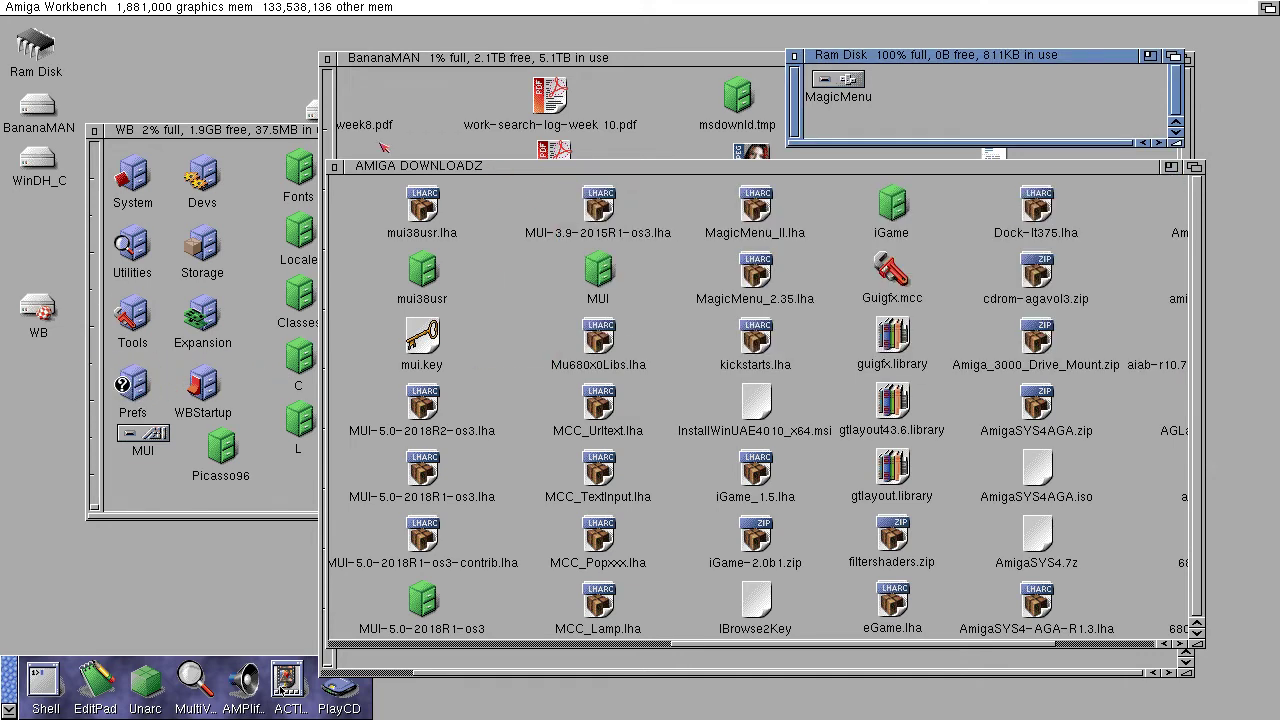
{"action": "left_click", "coordinate": [336, 167]}
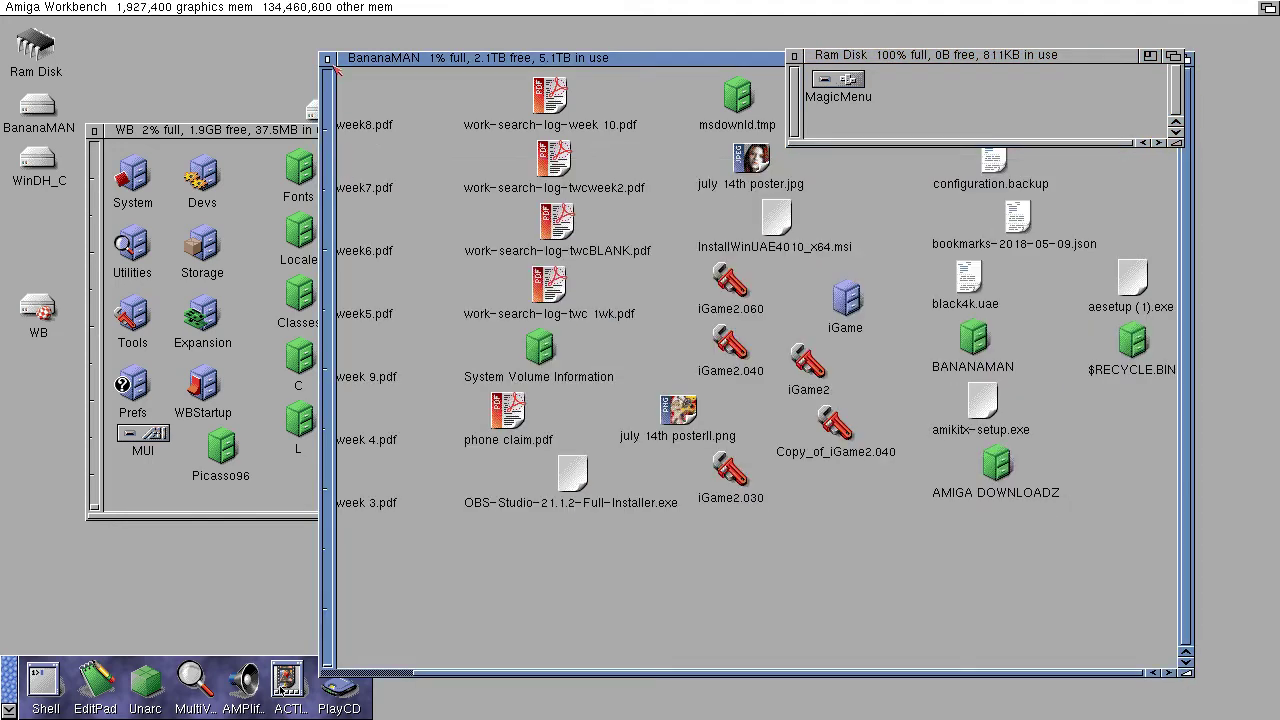
Close the BananaMAN and Ram Disk windows, then launch MagicMenuPrefs from the Prefs drawer on WB.
{"action": "left_click", "coordinate": [327, 59]}
{"action": "left_click", "coordinate": [794, 56]}
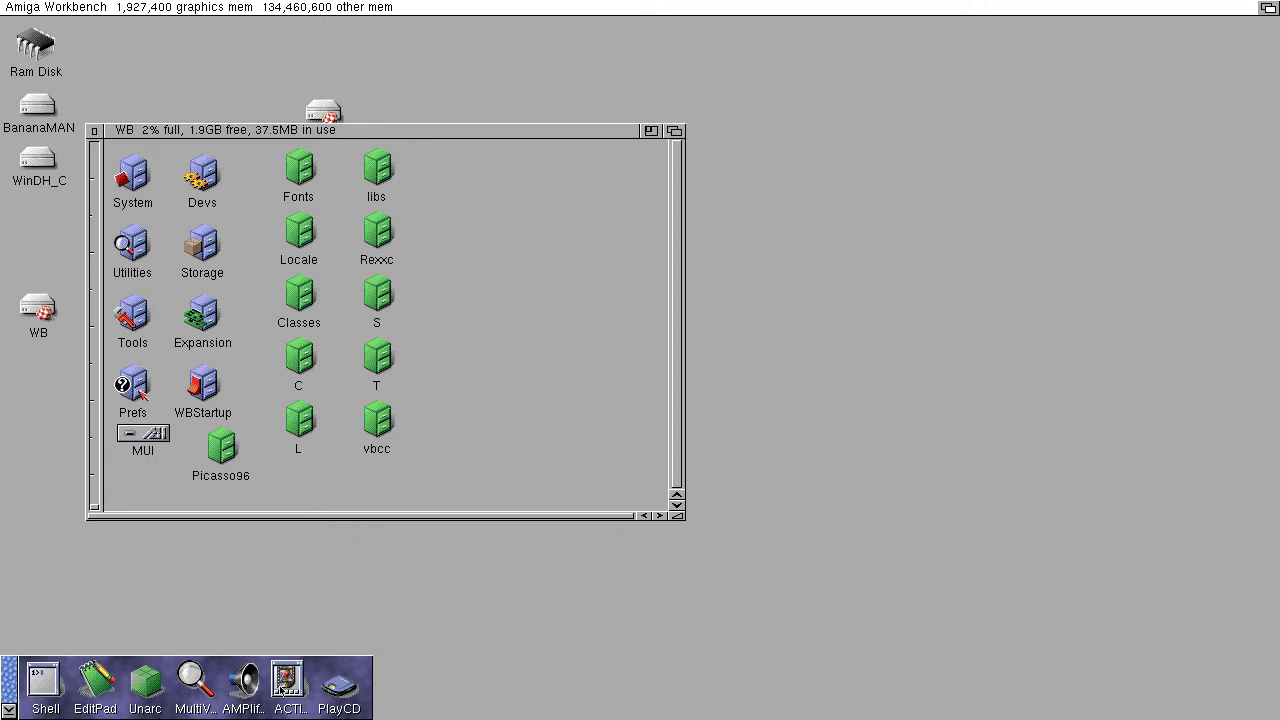
{"action": "double_click", "coordinate": [140, 392]}
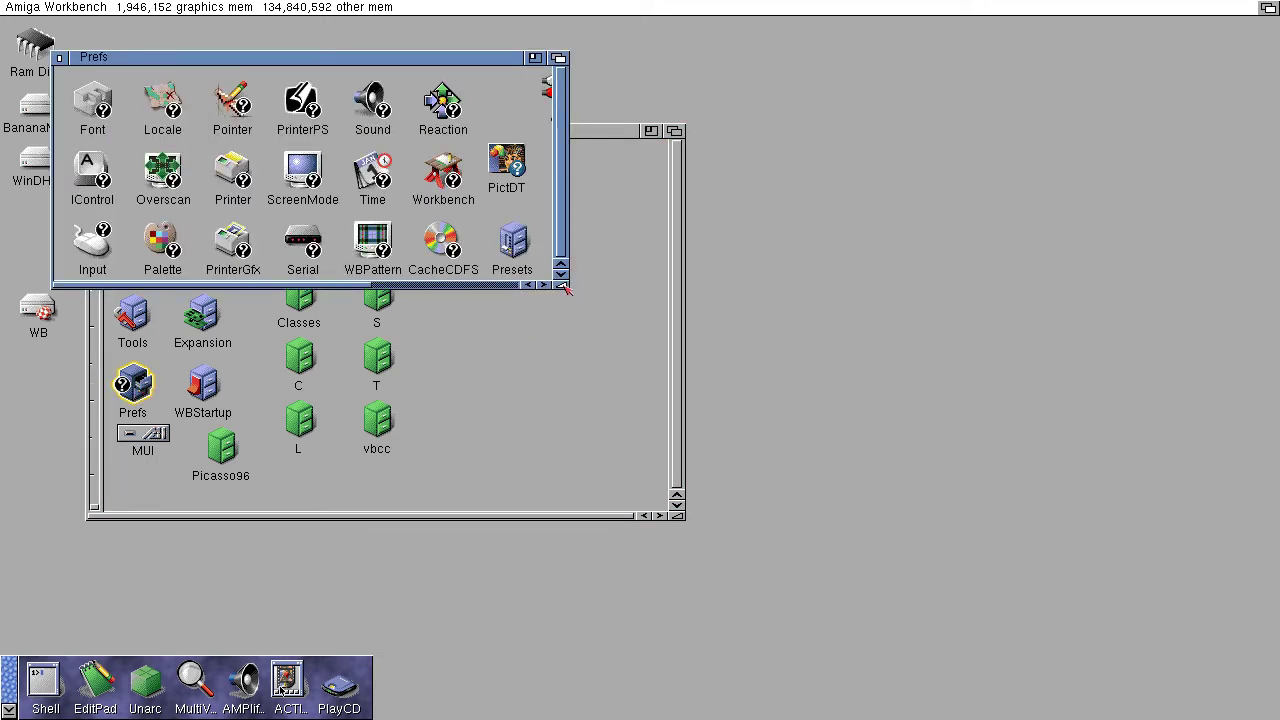
{"action": "left_click_drag", "start_coordinate": [563, 287], "coordinate": [955, 590]}
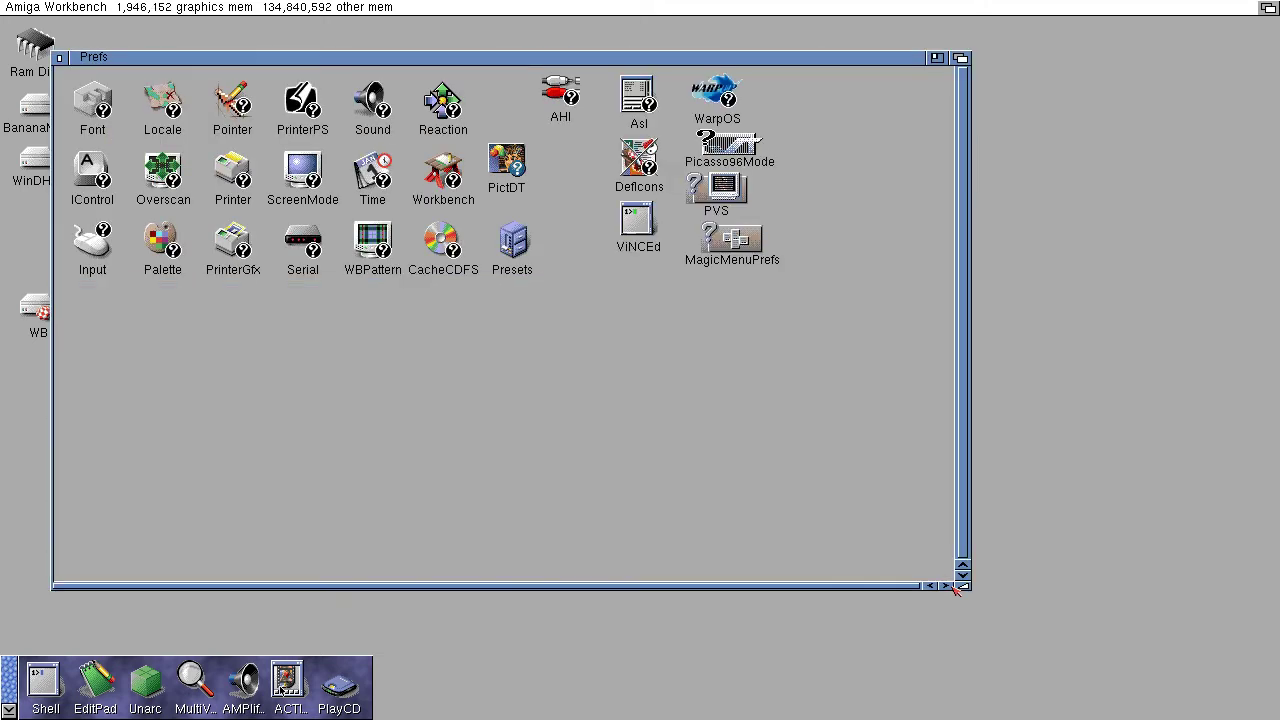
{"action": "double_click", "coordinate": [746, 251]}
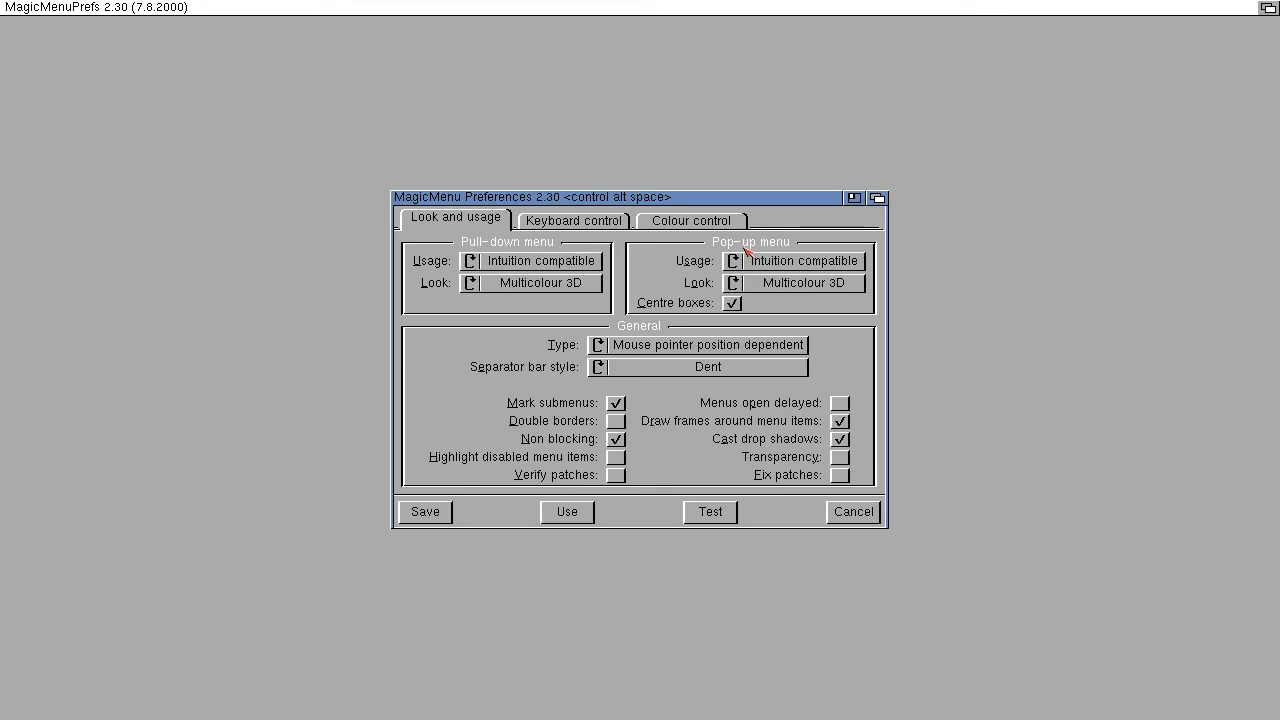
Set both the pull-down and pop-up menu usage to Sticky mouse button, keeping the separator bar style at Dent.
{"action": "left_click", "coordinate": [470, 262]}
{"action": "left_click", "coordinate": [736, 262]}
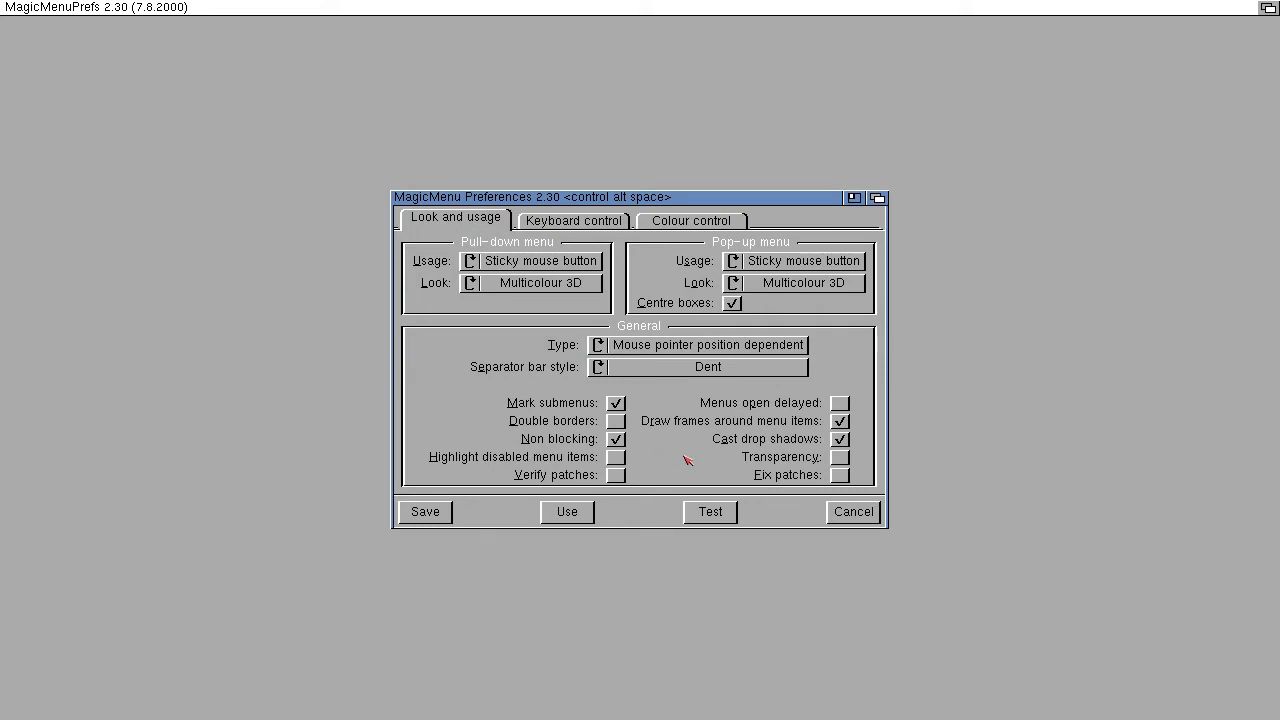
{"action": "left_click", "coordinate": [600, 368]}
{"action": "left_click", "coordinate": [600, 368]}
Examine MagicMenu's keyboard control and colour control settings and return to the look and usage settings.
{"action": "left_click", "coordinate": [572, 222]}
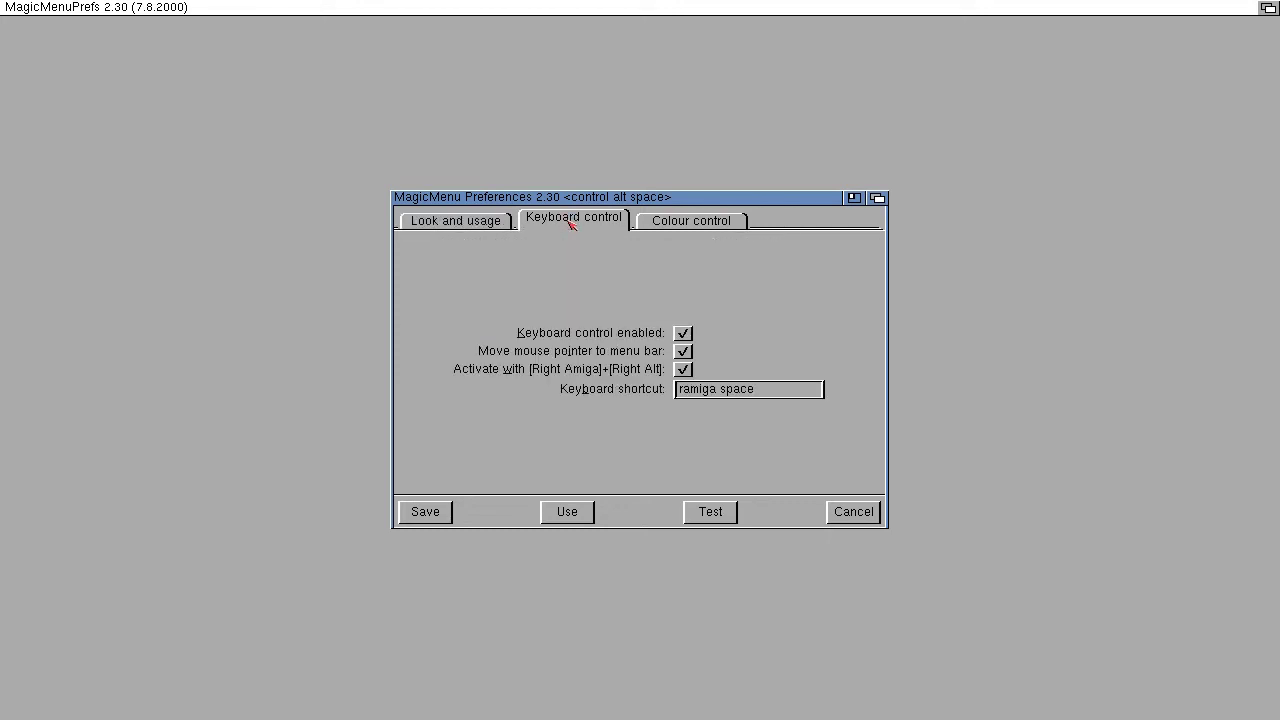
{"action": "left_click", "coordinate": [482, 222]}
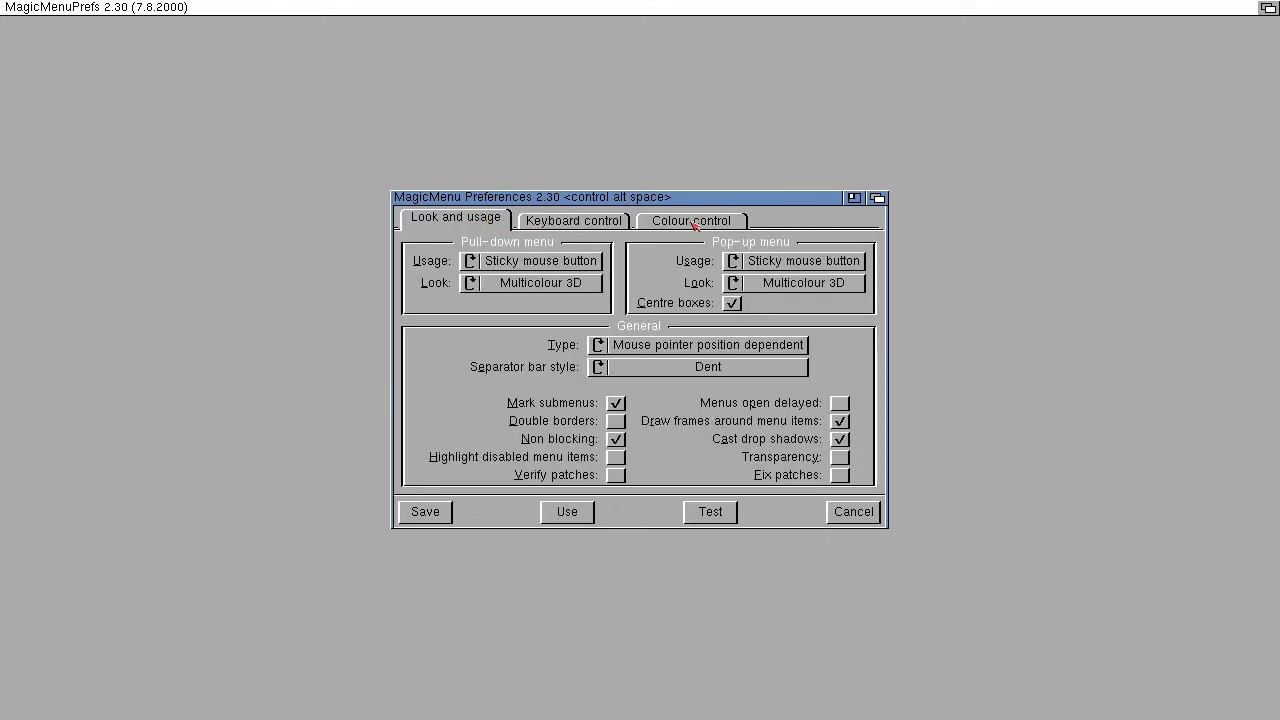
{"action": "left_click", "coordinate": [692, 222]}
{"action": "left_click", "coordinate": [596, 224]}
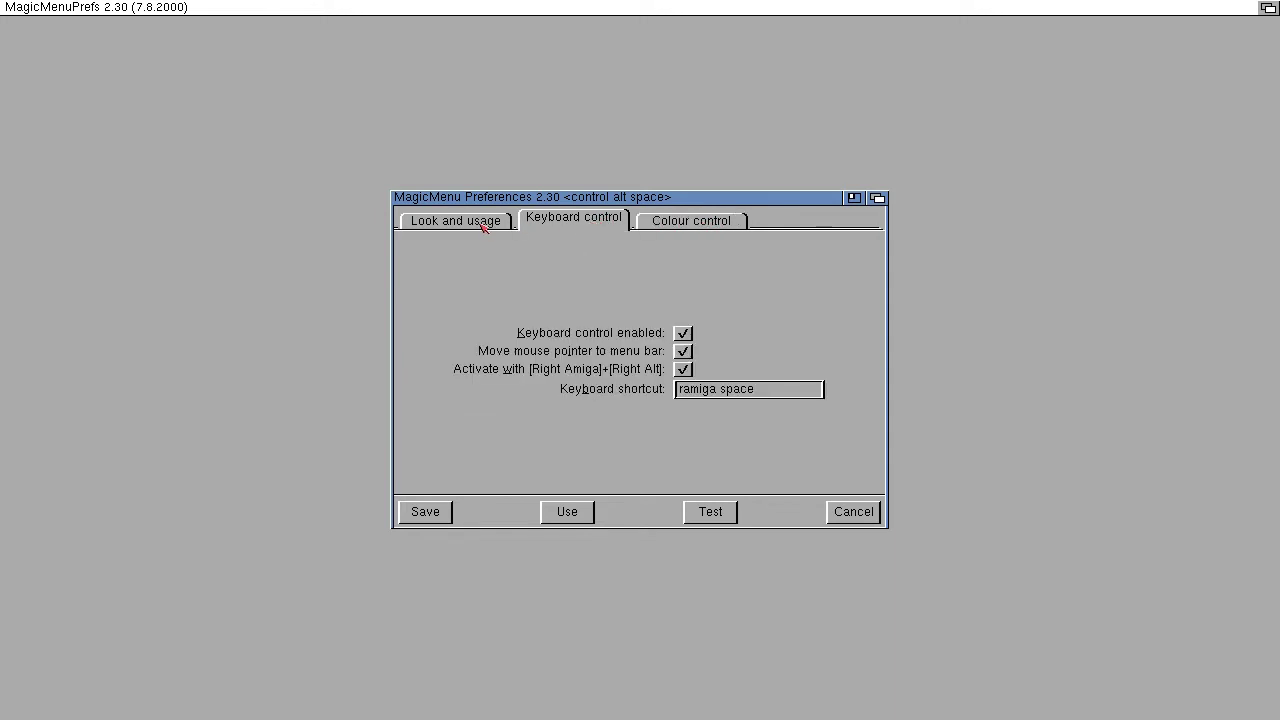
{"action": "left_click", "coordinate": [482, 224]}
{"action": "left_click", "coordinate": [718, 224]}
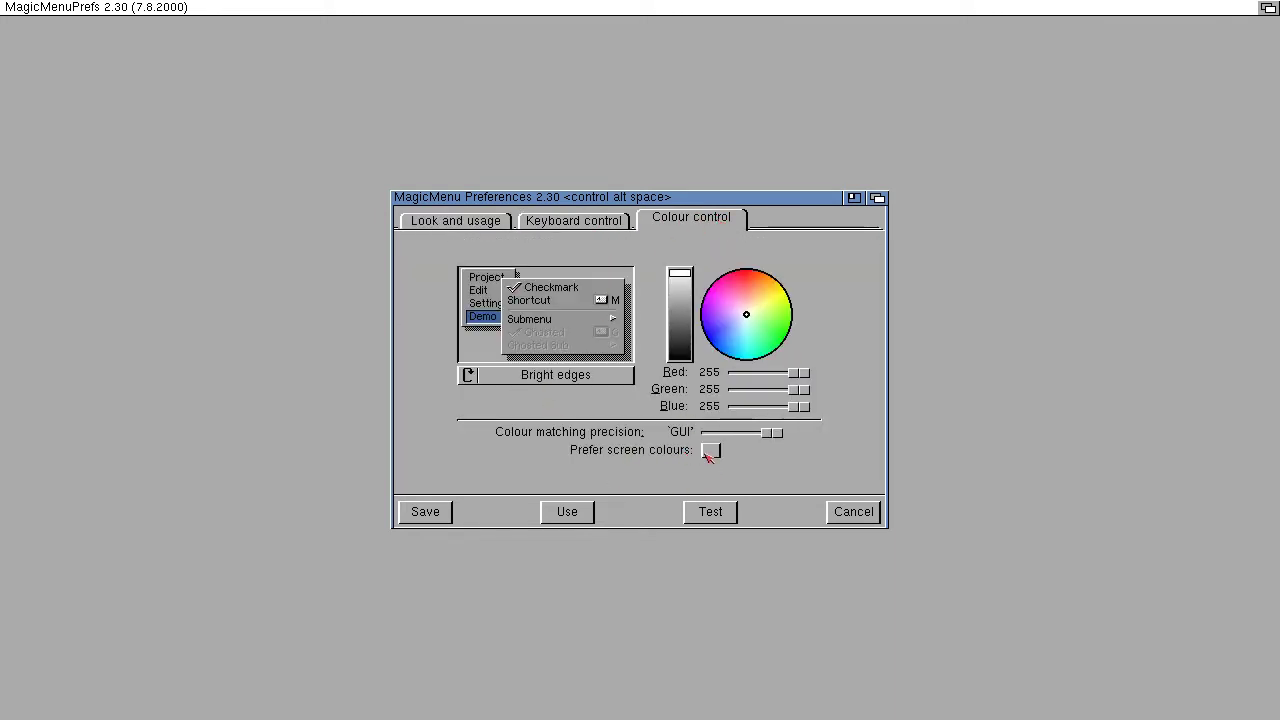
{"action": "left_click", "coordinate": [453, 224]}
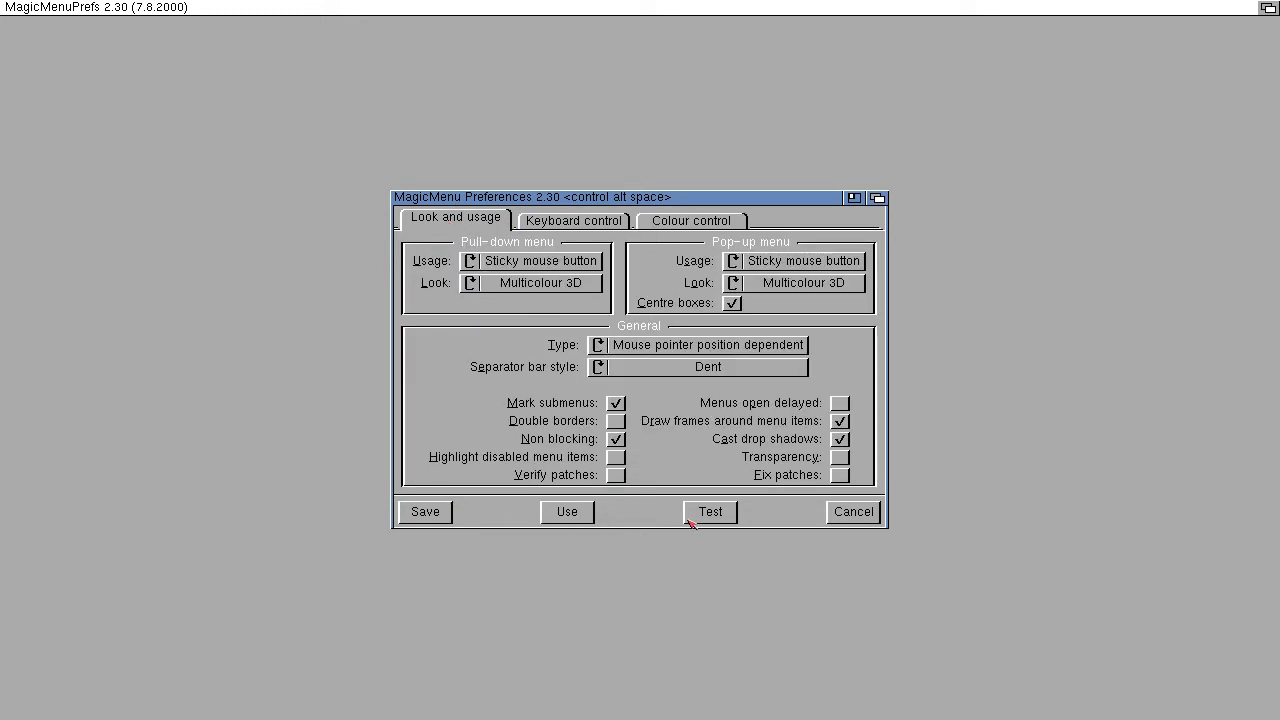
Try the pop-up menu on the empty area of the preferences screen and apply the MagicMenu settings without saving them.
{"action": "right_click", "coordinate": [244, 283]}
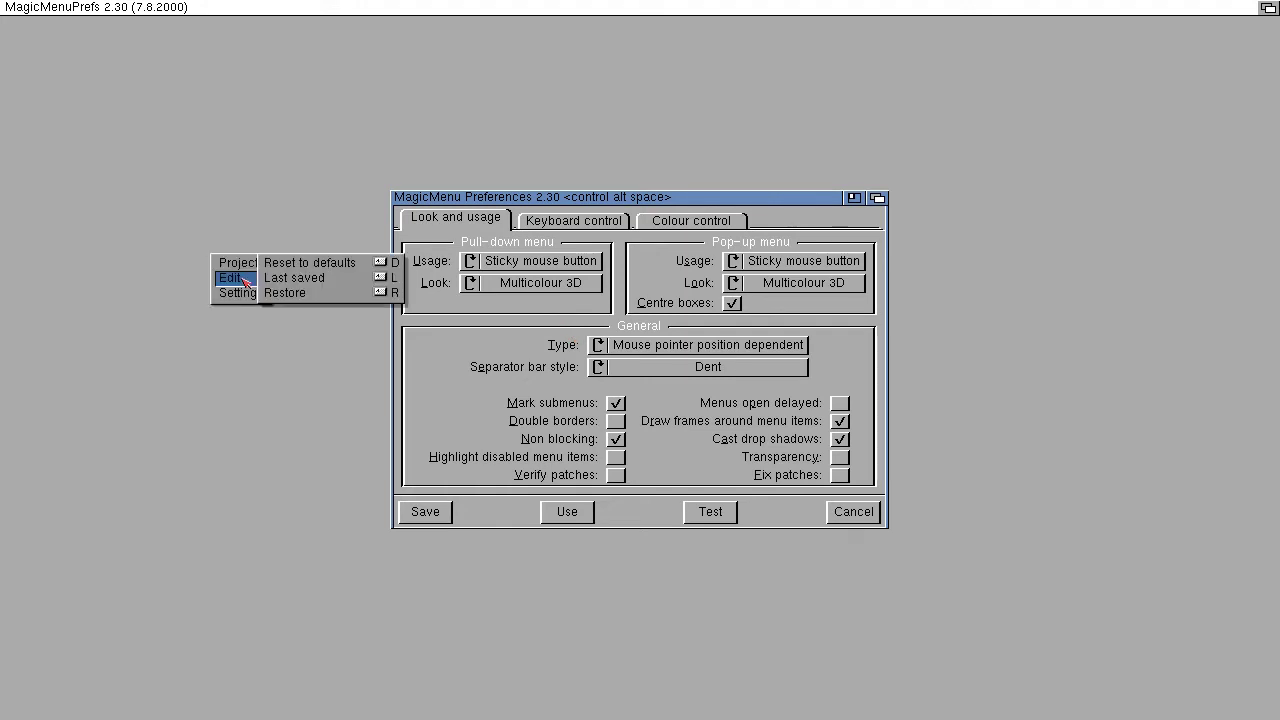
{"action": "right_click", "coordinate": [246, 281]}
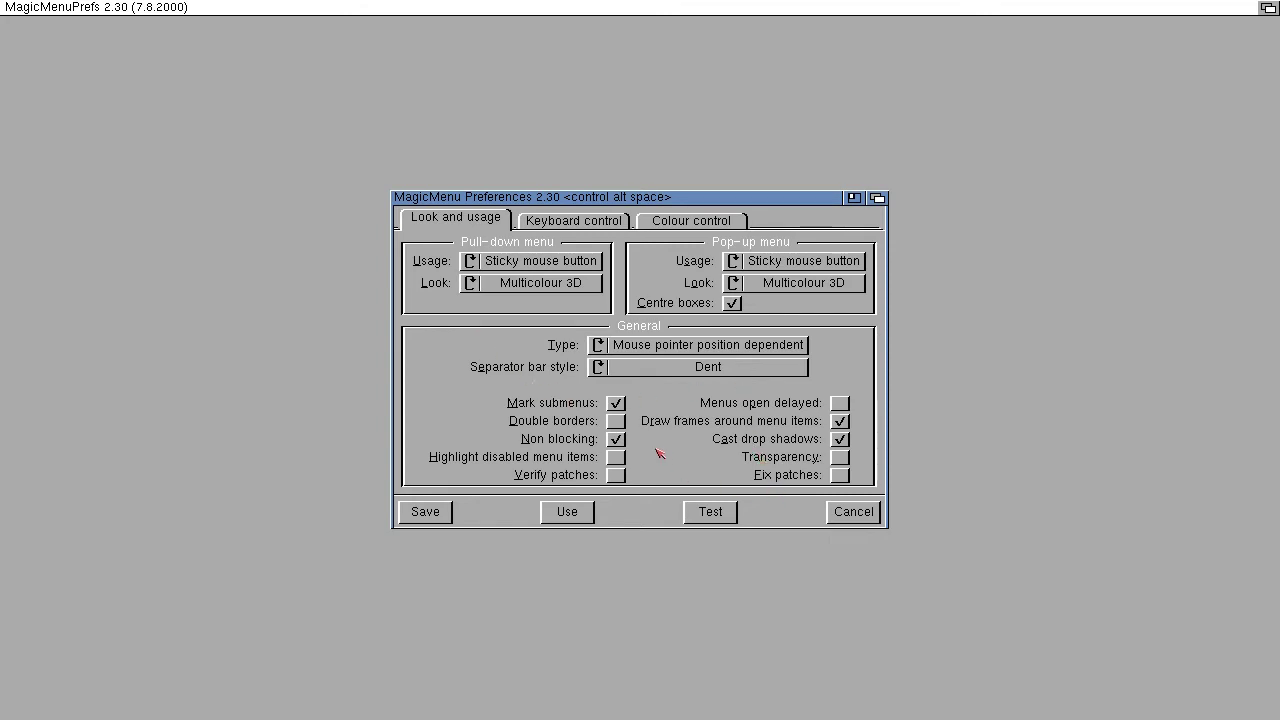
{"action": "left_click", "coordinate": [590, 512]}
Browse the Workbench pop-up menu and its submenus over the empty area of the Prefs window.
{"action": "right_click", "coordinate": [591, 511]}
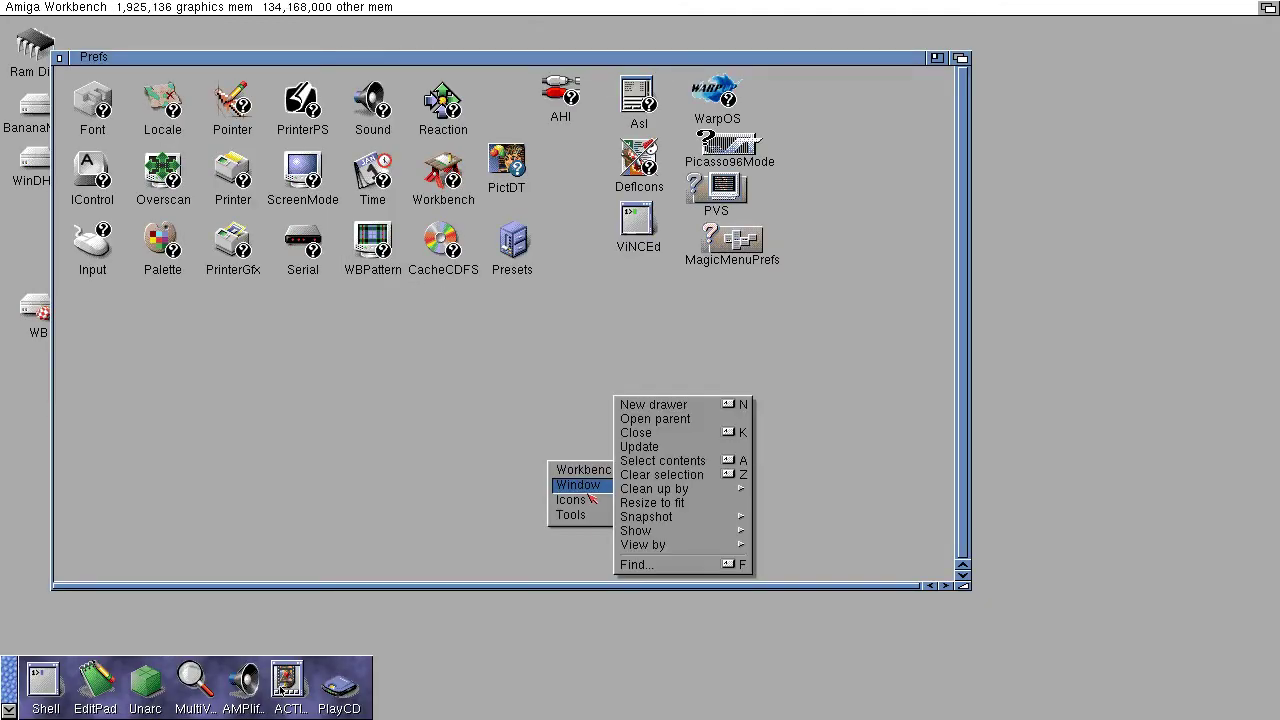
{"action": "right_click", "coordinate": [580, 312]}
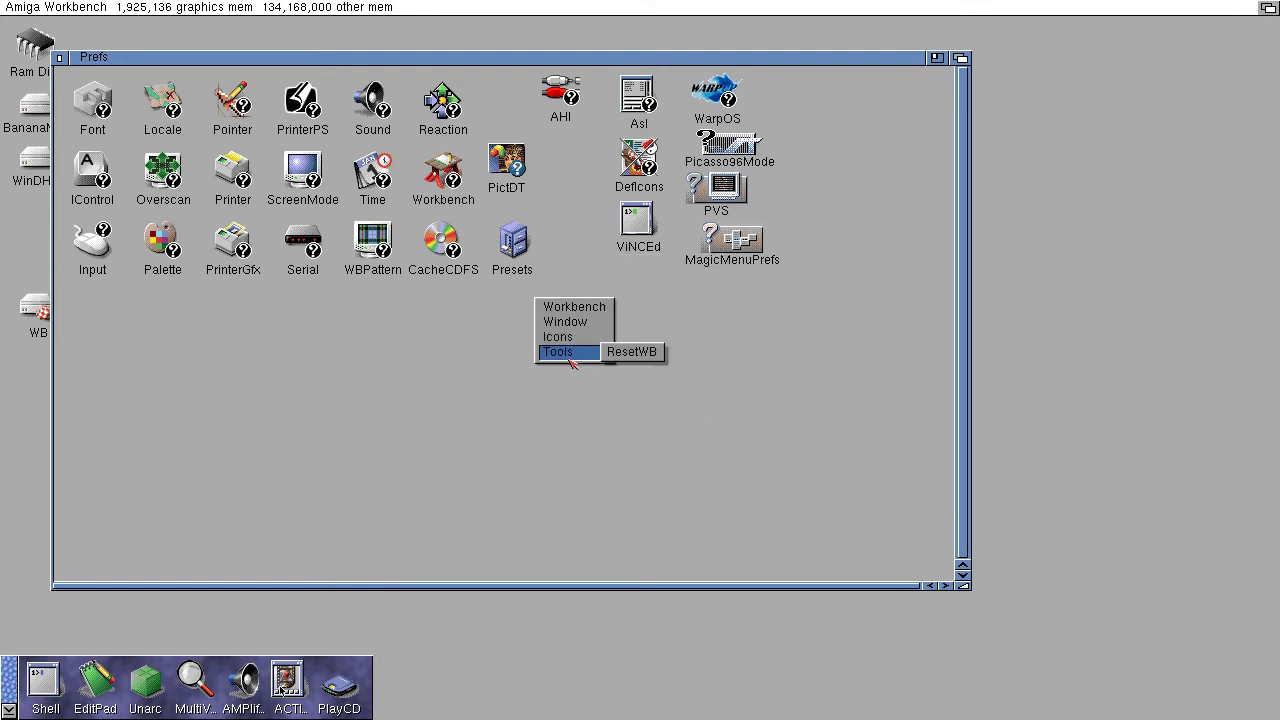
{"action": "mouse_move", "coordinate": [570, 310]}
Close the Prefs and WB windows.
{"action": "left_click", "coordinate": [58, 61]}
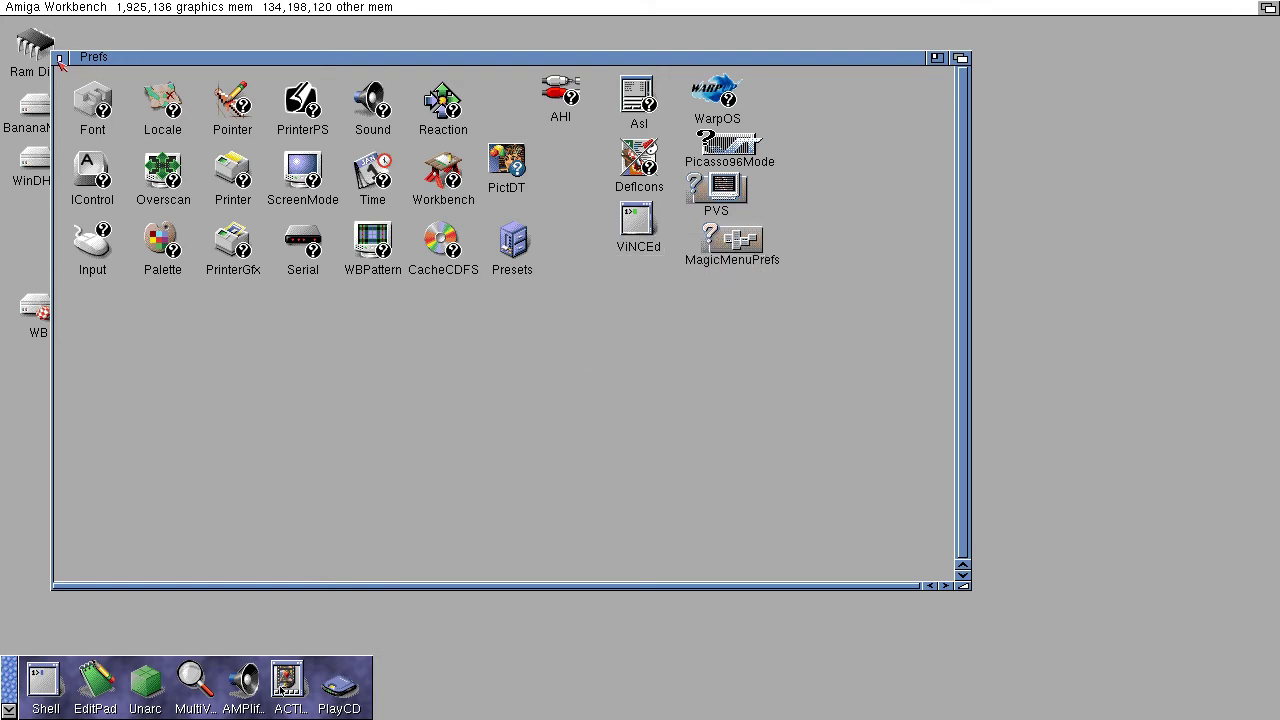
{"action": "left_click", "coordinate": [58, 61]}
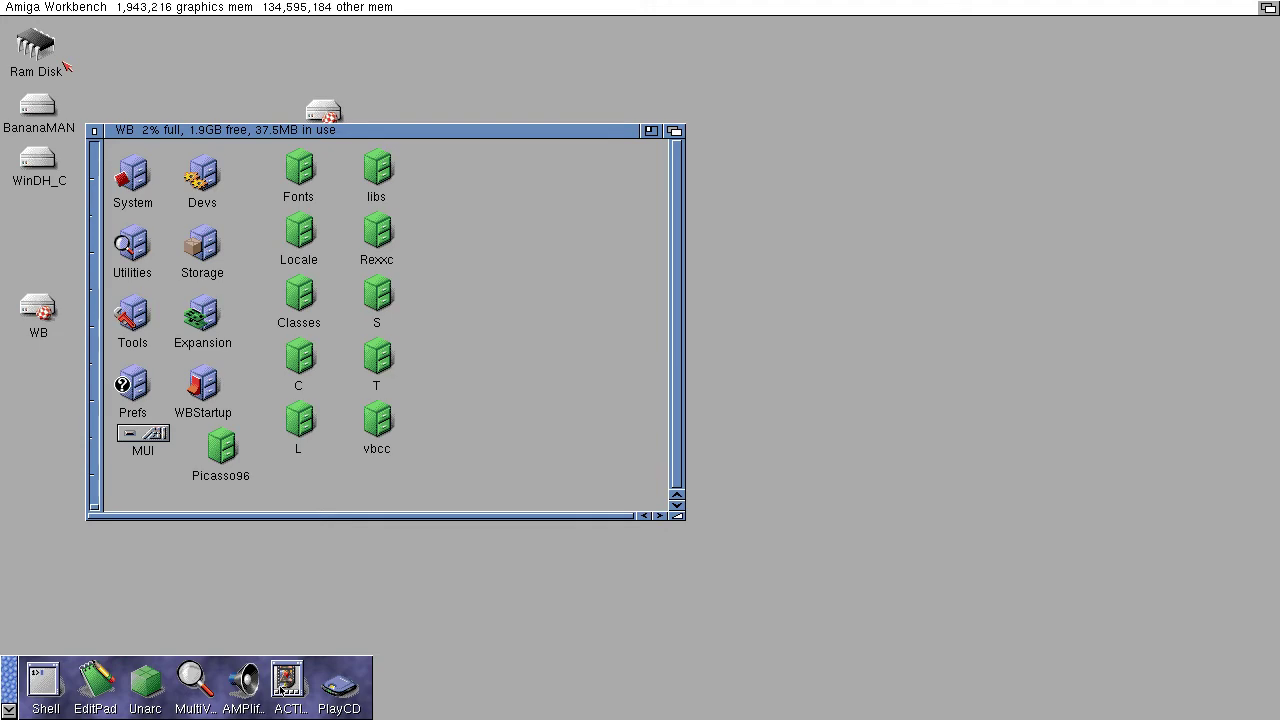
{"action": "left_click", "coordinate": [95, 131]}
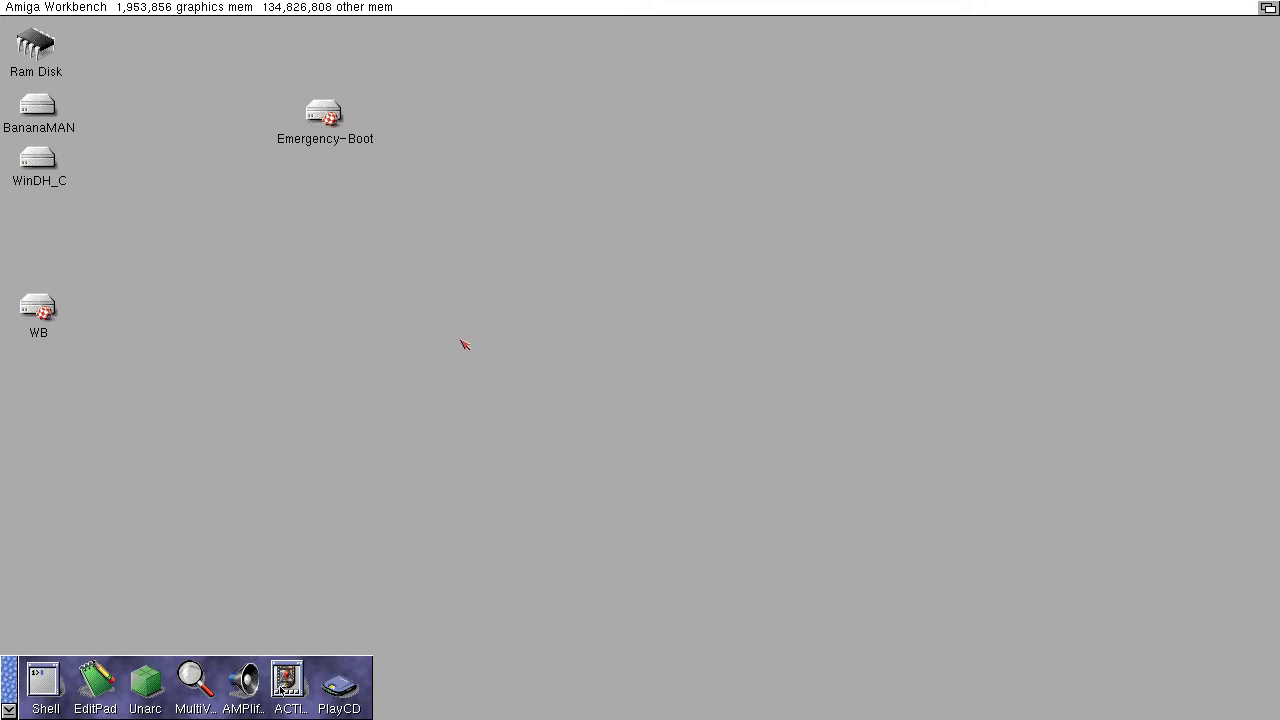
Browse the pop-up menu's Icons and Window commands on the empty Workbench desktop.
{"action": "right_click", "coordinate": [471, 194]}
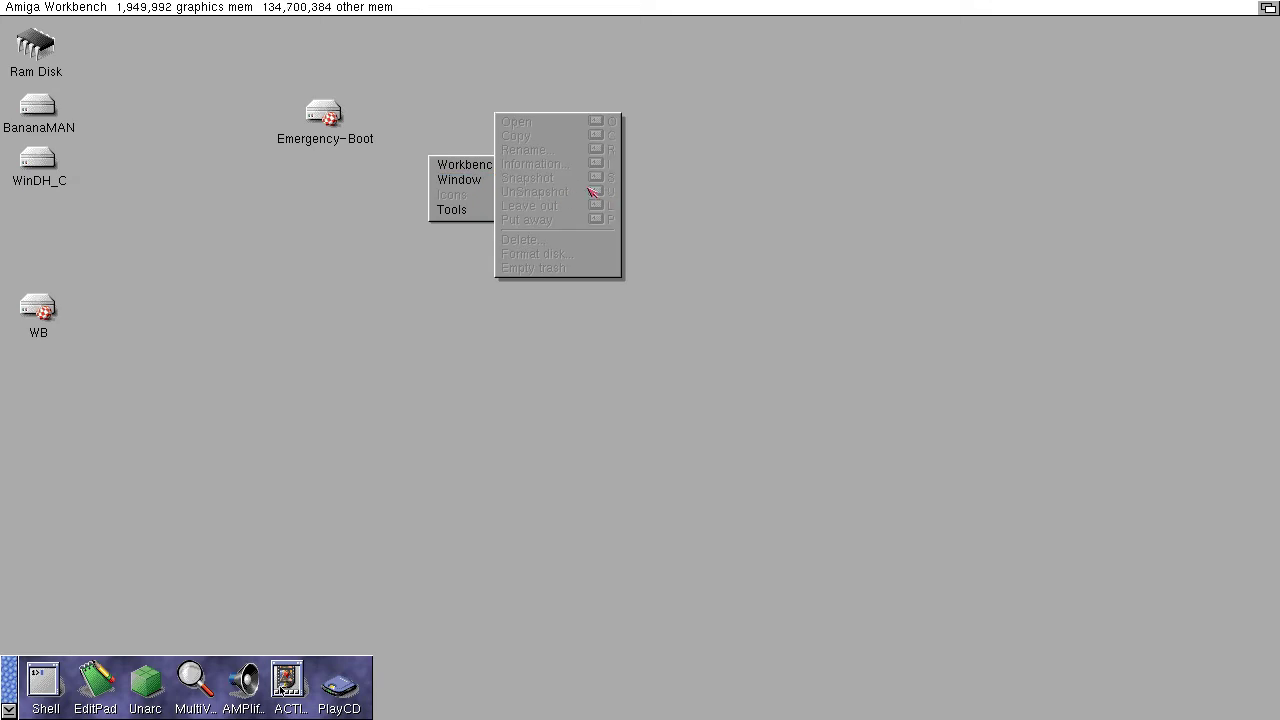
{"action": "mouse_move", "coordinate": [475, 181]}
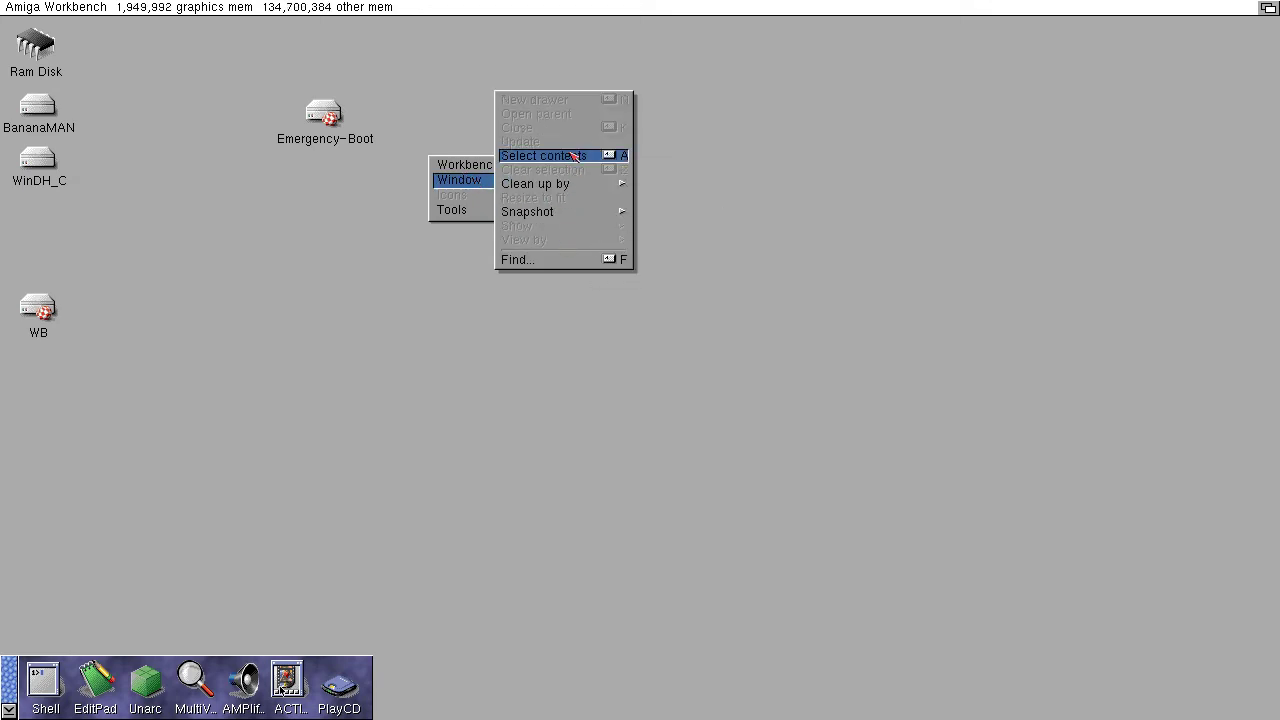
{"action": "right_click", "coordinate": [366, 350]}
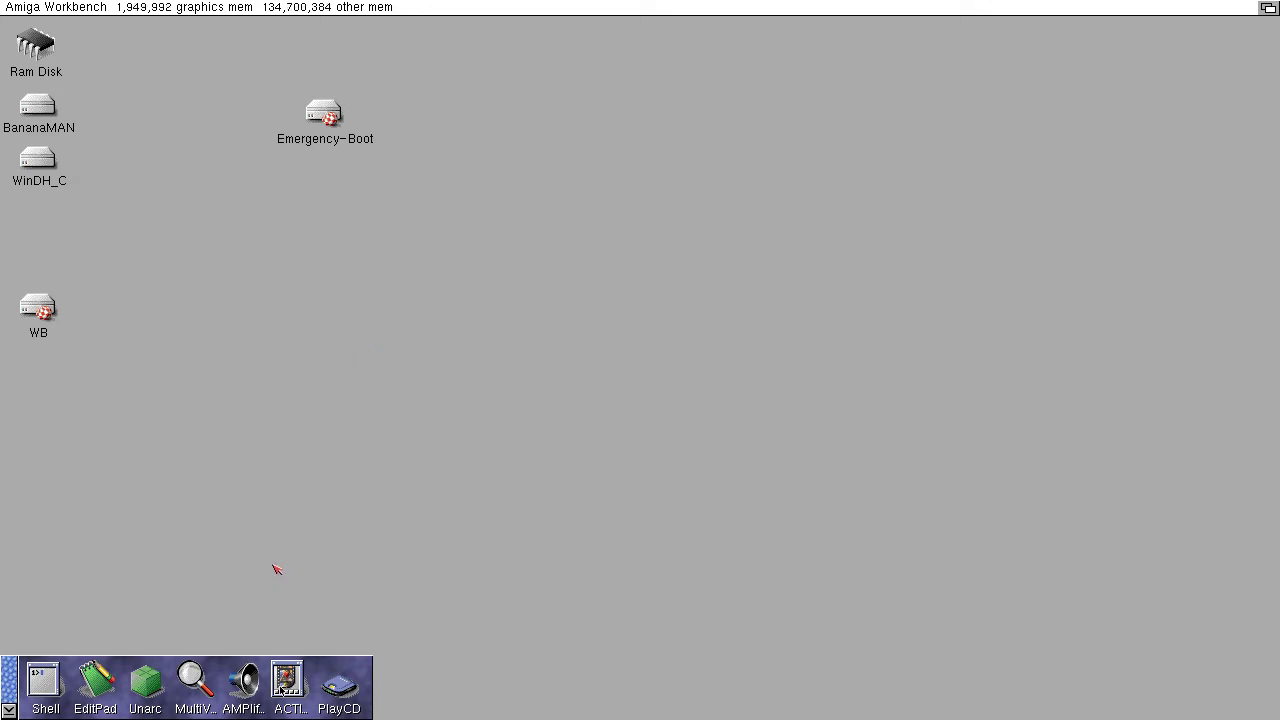
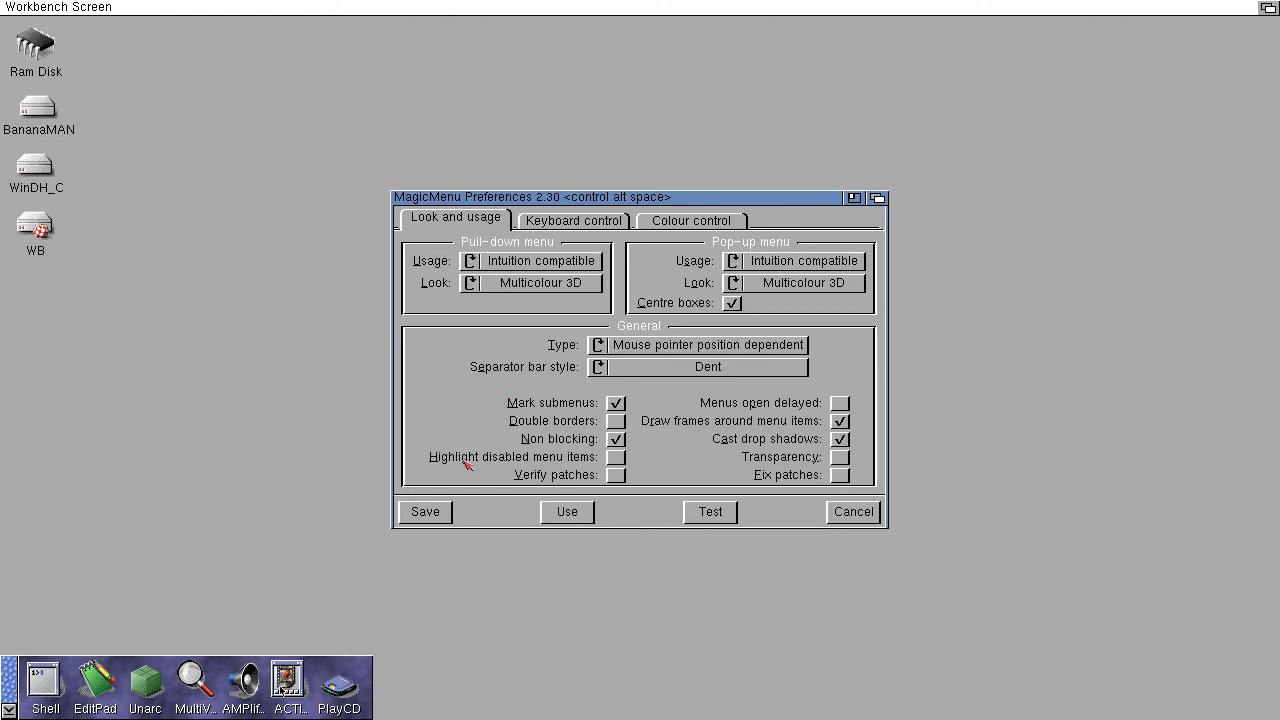
Save the MagicMenu preferences.
{"action": "left_click", "coordinate": [449, 511]}
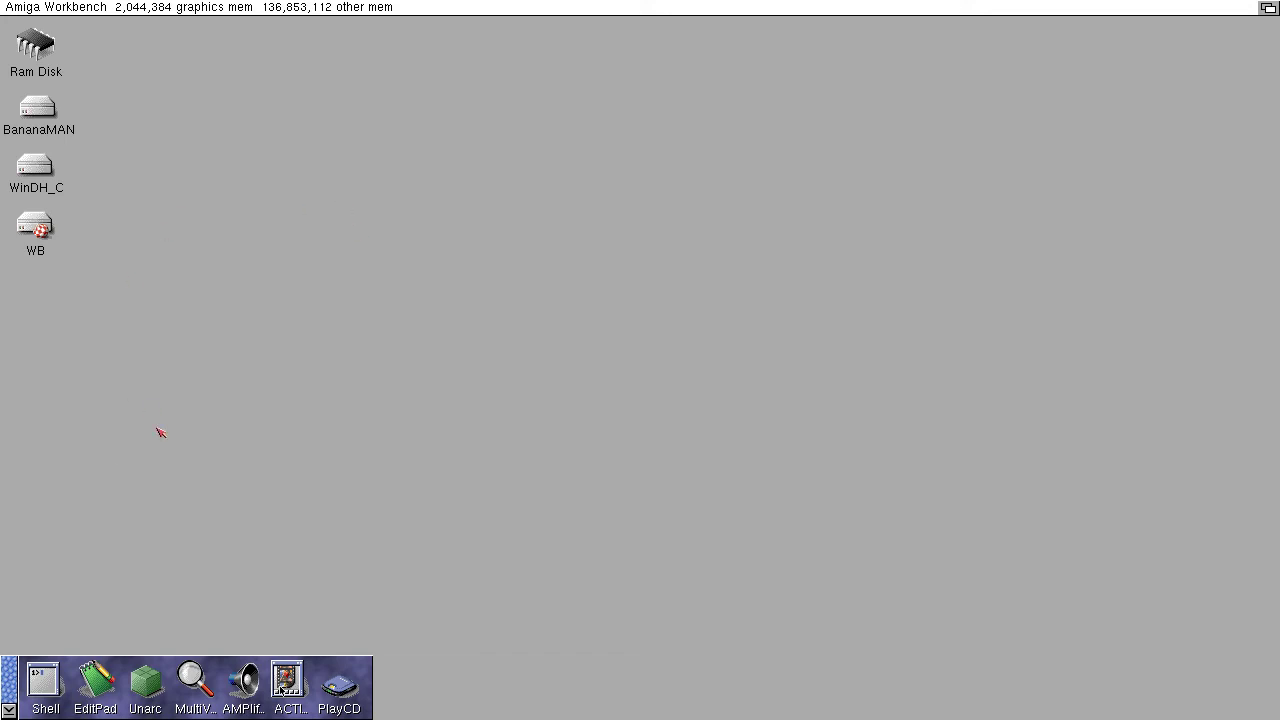
Check the full contents of the WBStartup drawer on WB and close both windows.
{"action": "left_click", "coordinate": [38, 218]}
{"action": "double_click", "coordinate": [38, 220]}
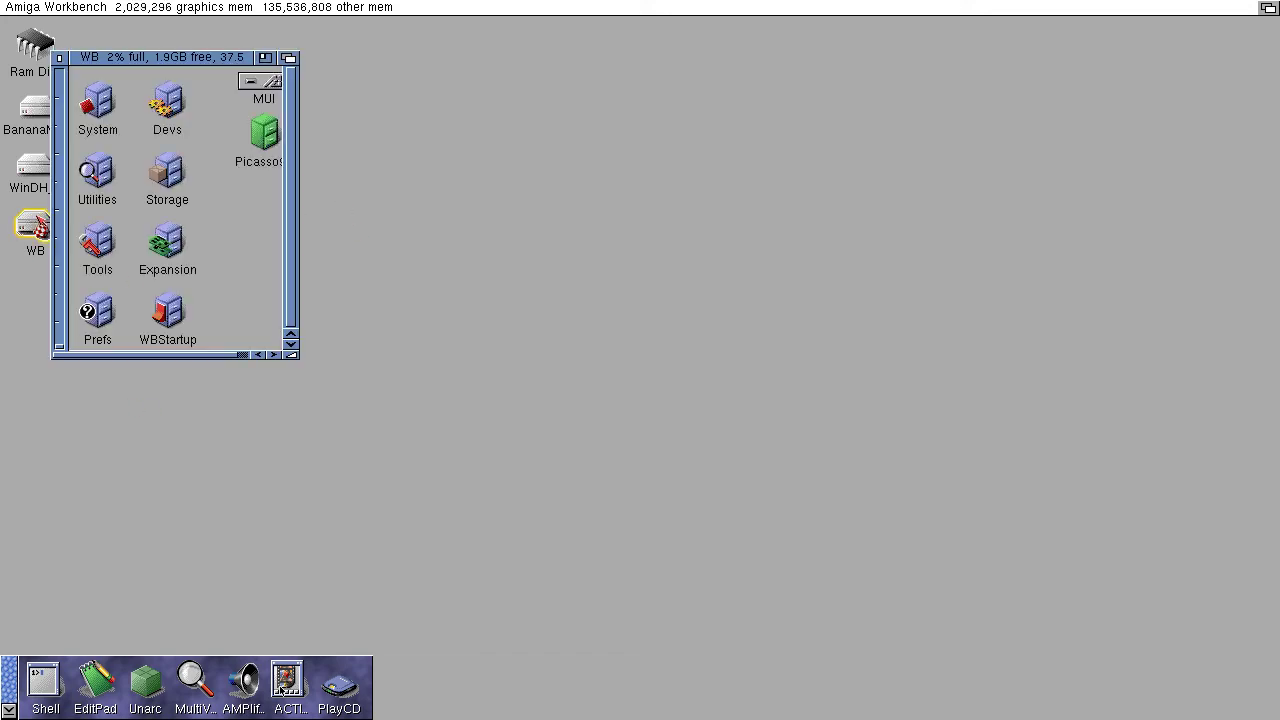
{"action": "double_click", "coordinate": [172, 314]}
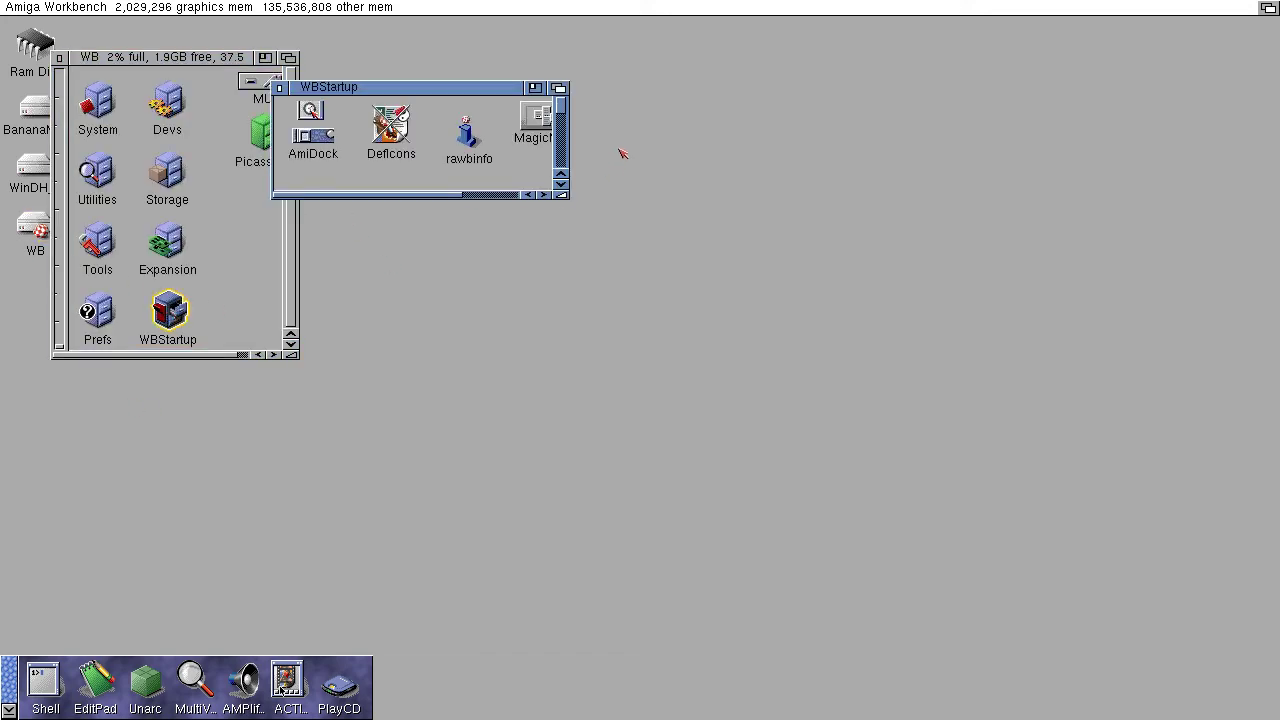
{"action": "left_click_drag", "start_coordinate": [563, 196], "coordinate": [945, 427]}
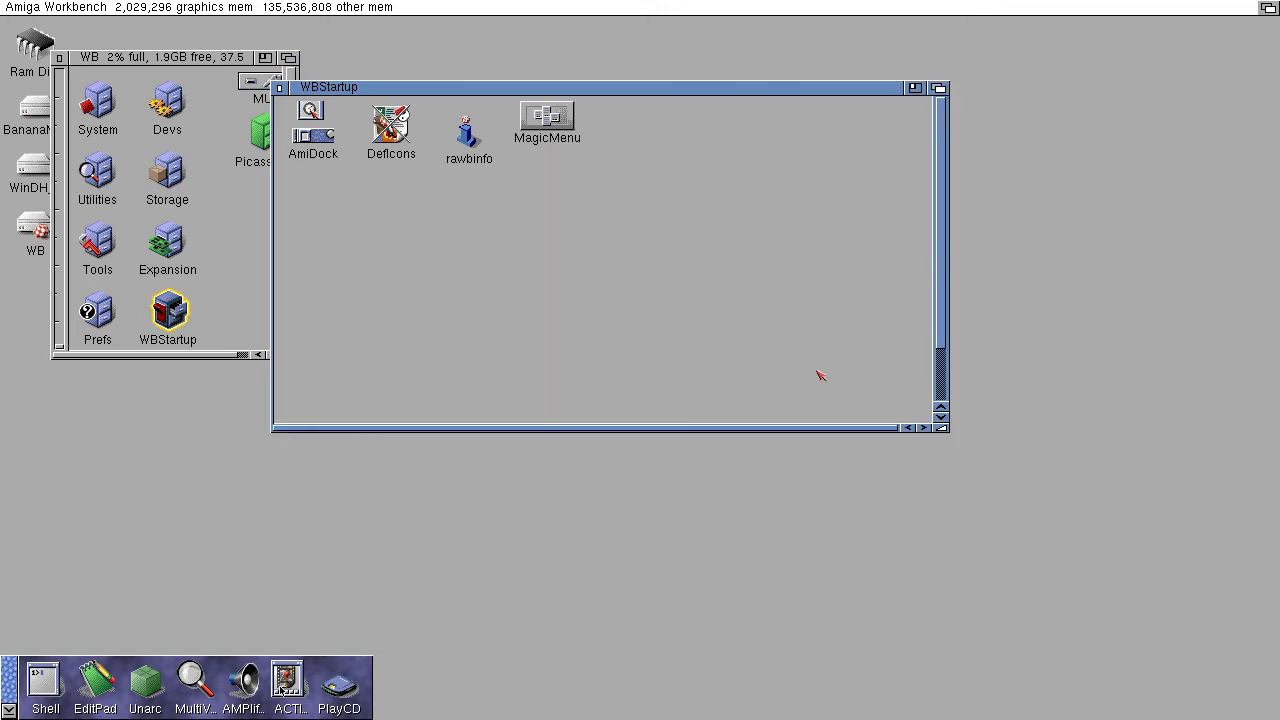
{"action": "left_click", "coordinate": [279, 88]}
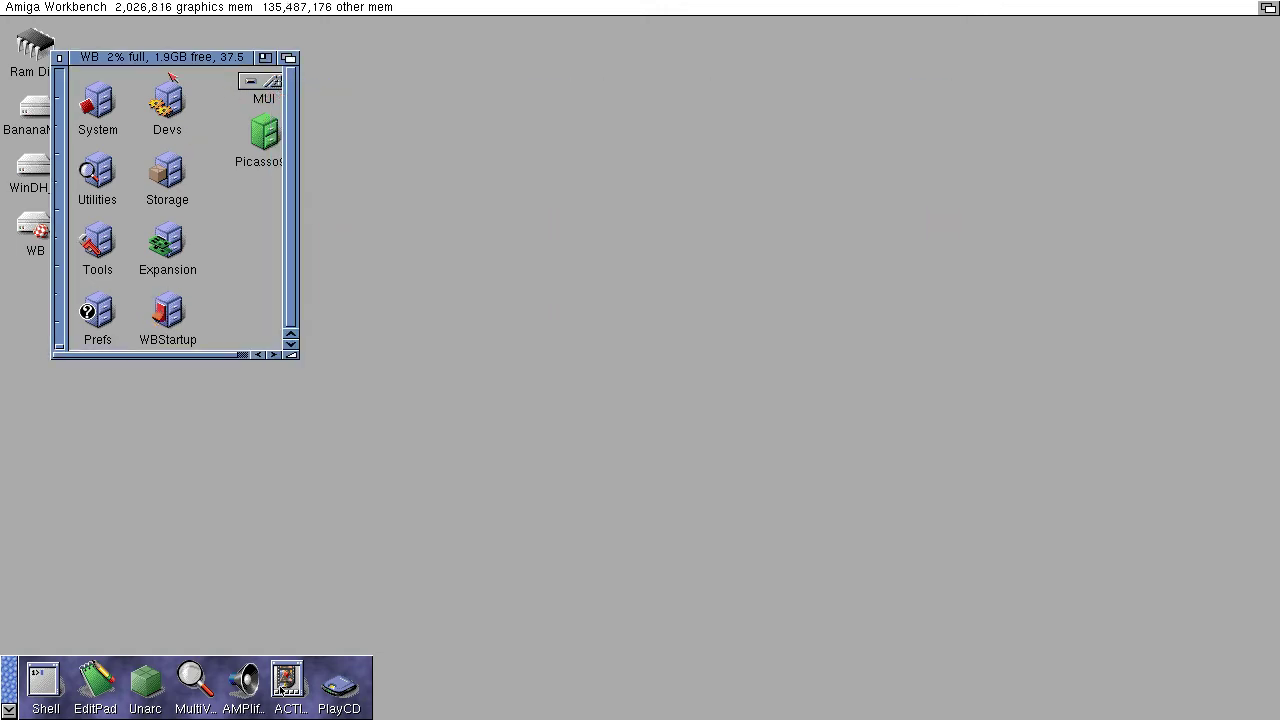
{"action": "left_click", "coordinate": [61, 58]}
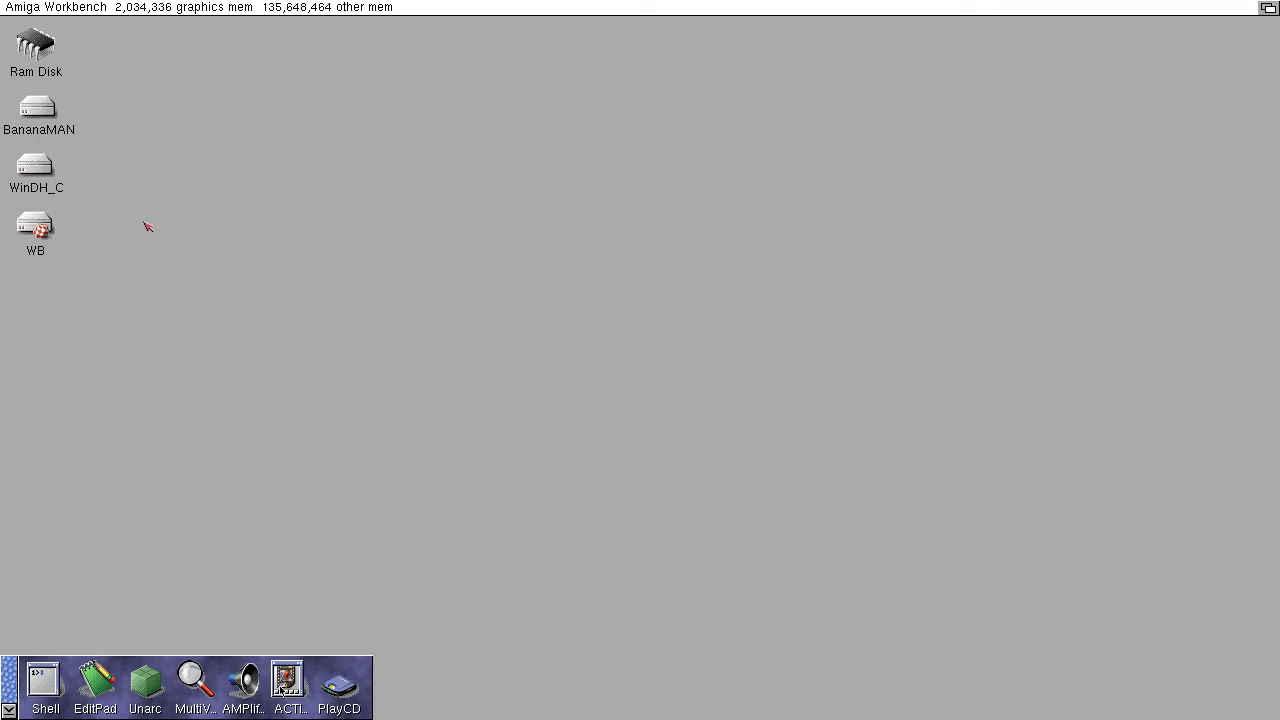
Open the AMIGA DOWNLOADZ drawer on BananaMAN and enlarge its window to show more files.
{"action": "double_click", "coordinate": [47, 116]}
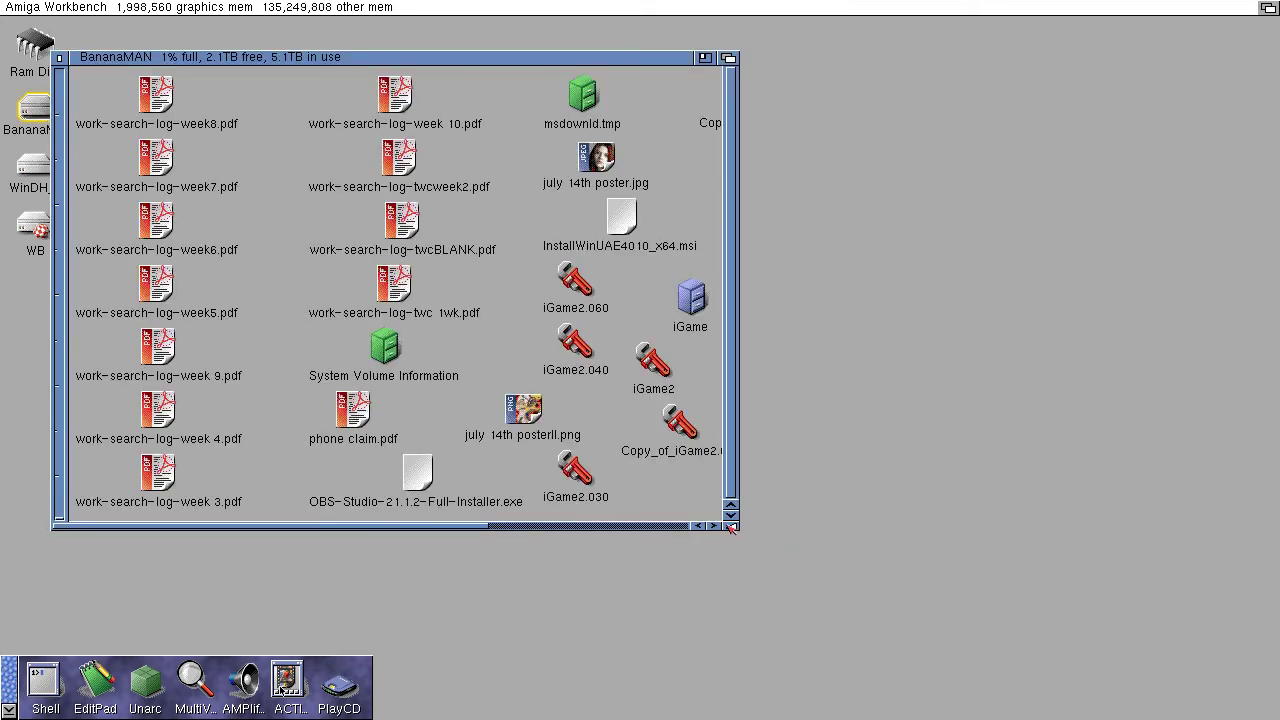
{"action": "left_click_drag", "start_coordinate": [733, 526], "coordinate": [1272, 714]}
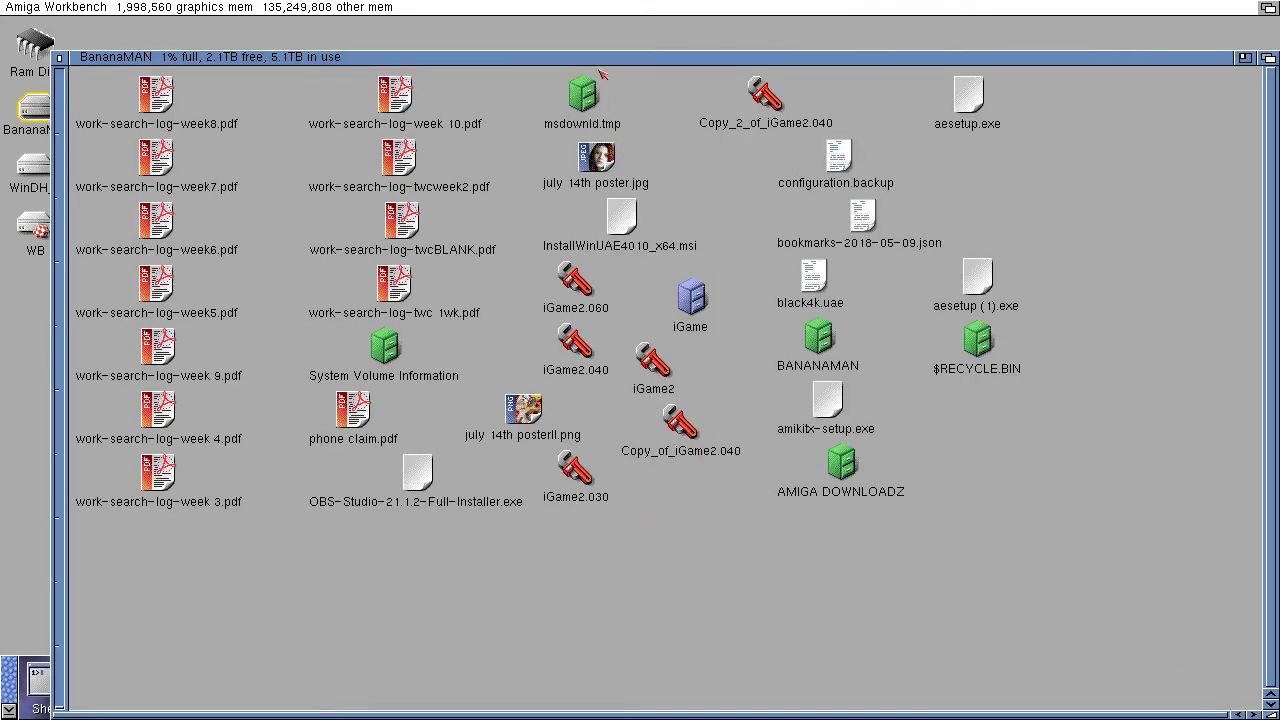
{"action": "double_click", "coordinate": [850, 470]}
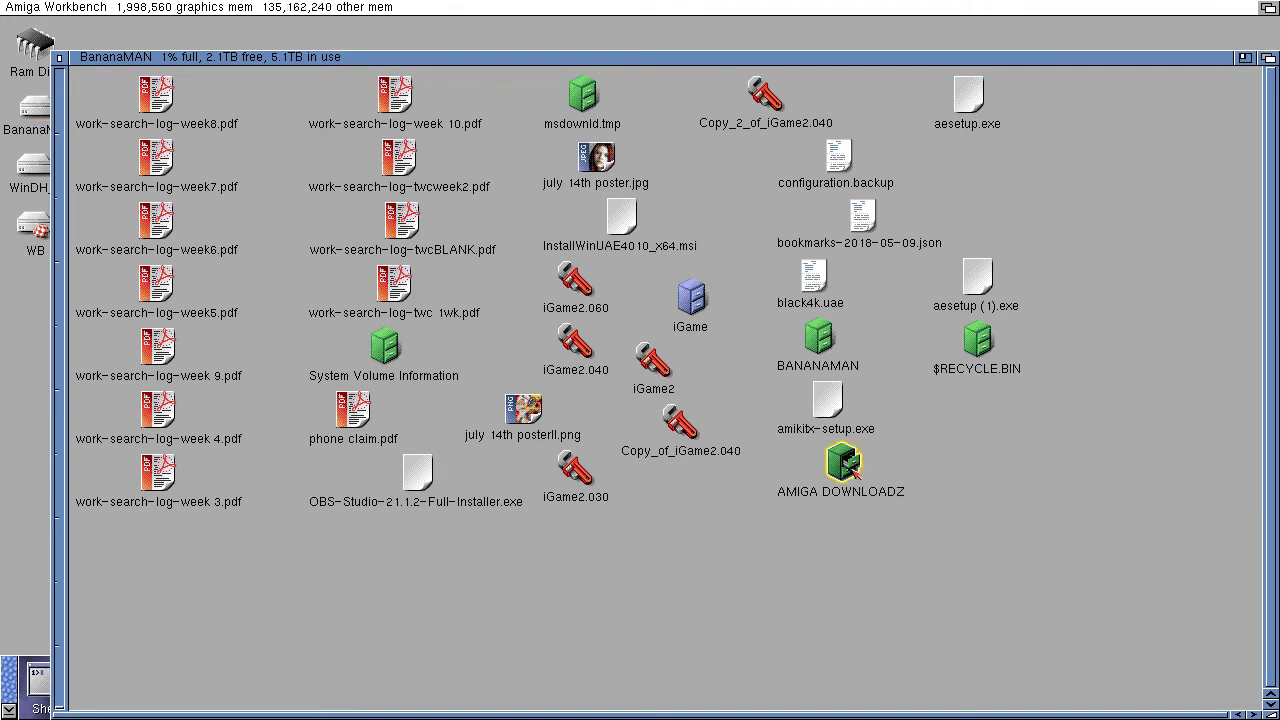
{"action": "left_click_drag", "start_coordinate": [705, 422], "coordinate": [755, 150]}
{"action": "left_click_drag", "start_coordinate": [874, 314], "coordinate": [1245, 556]}
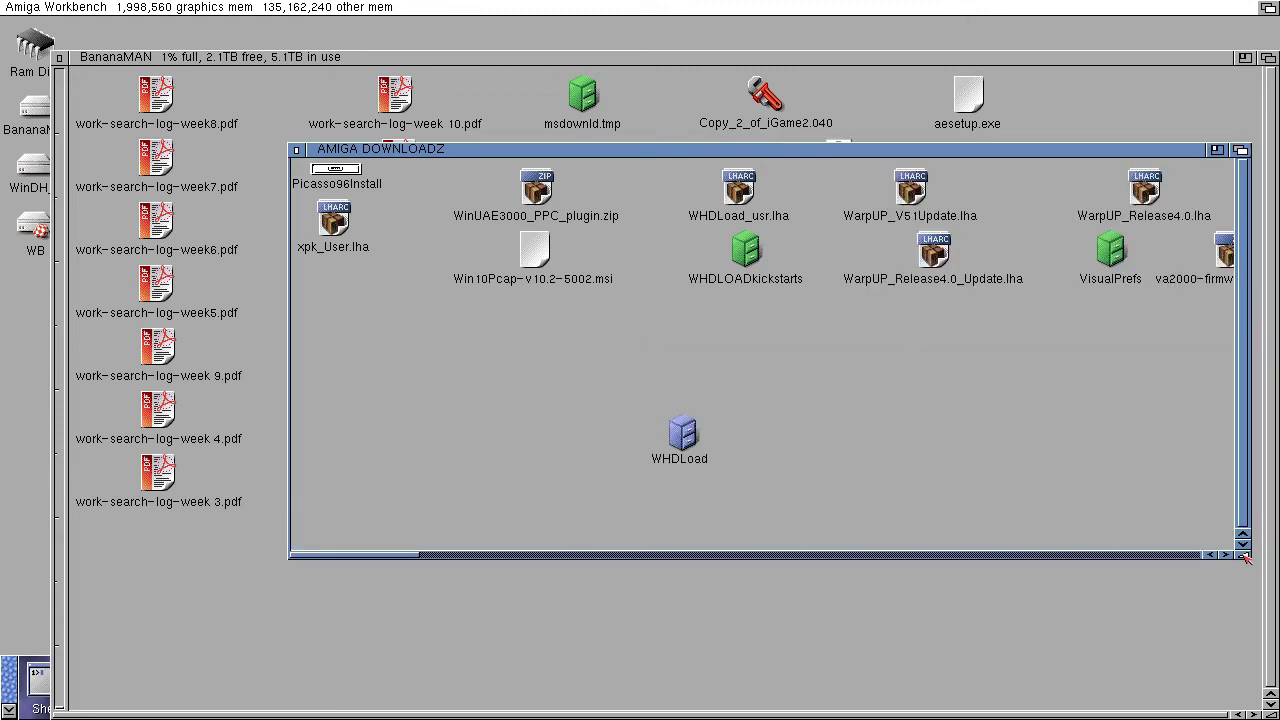
Find the MagicMenu_2.35.lha archive in the AMIGA DOWNLOADZ drawer and open it for unpacking.
{"action": "left_click", "coordinate": [1177, 557]}
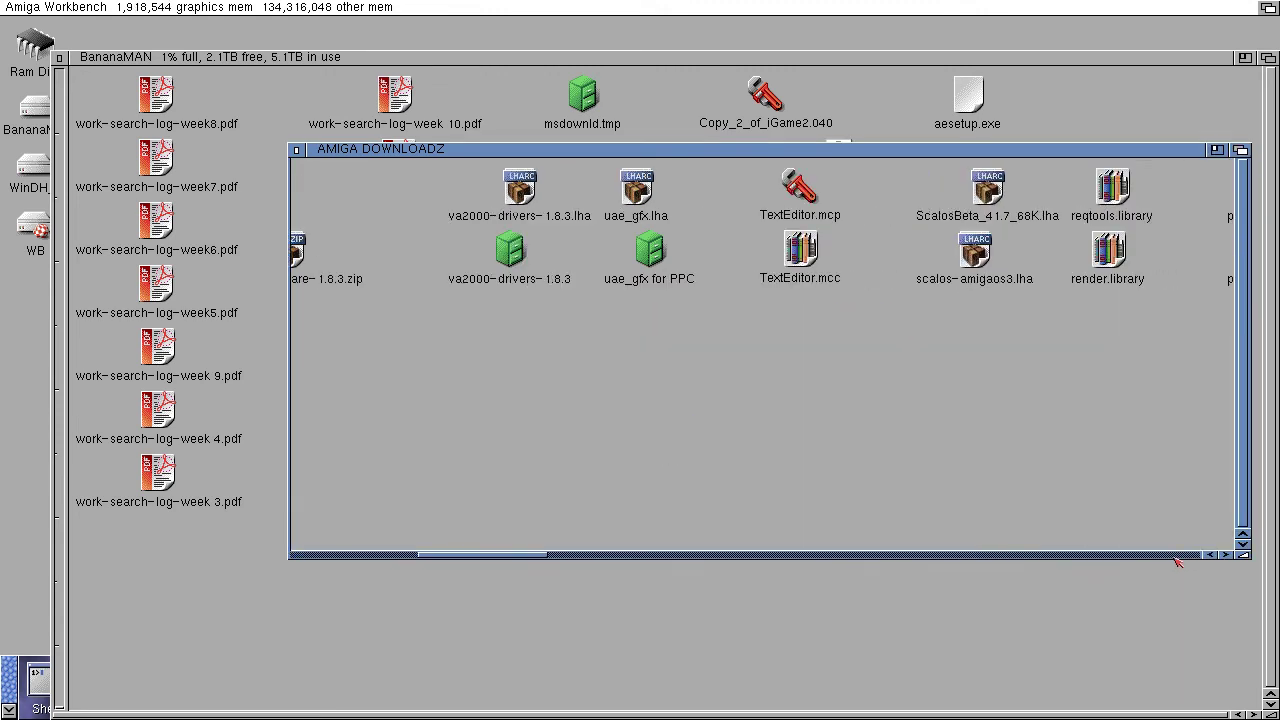
{"action": "left_click", "coordinate": [1177, 557]}
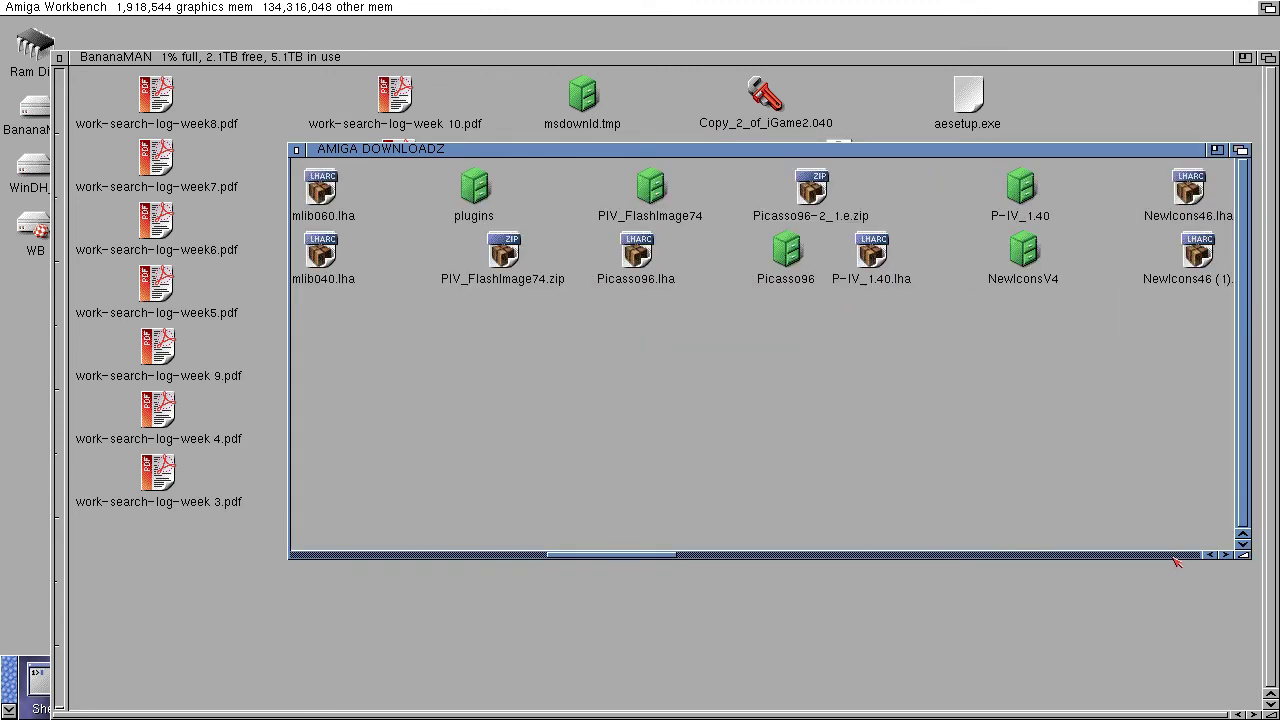
{"action": "left_click", "coordinate": [1177, 557]}
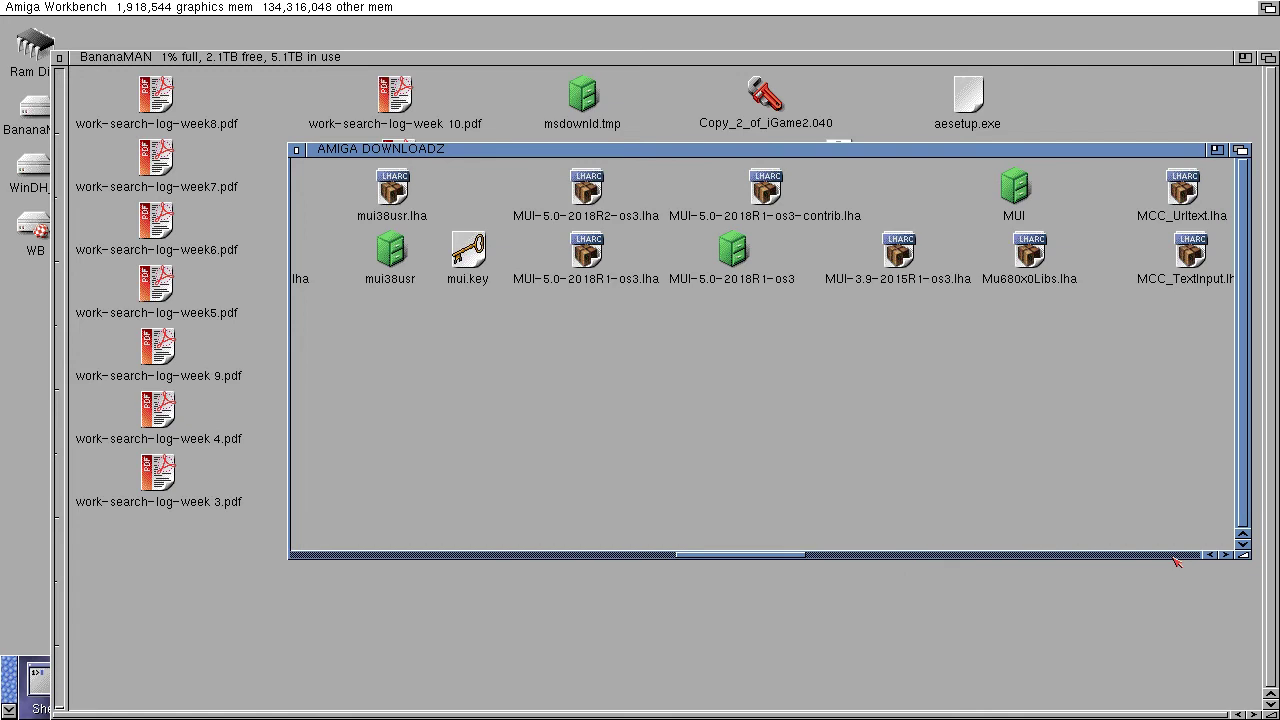
{"action": "left_click", "coordinate": [1177, 557]}
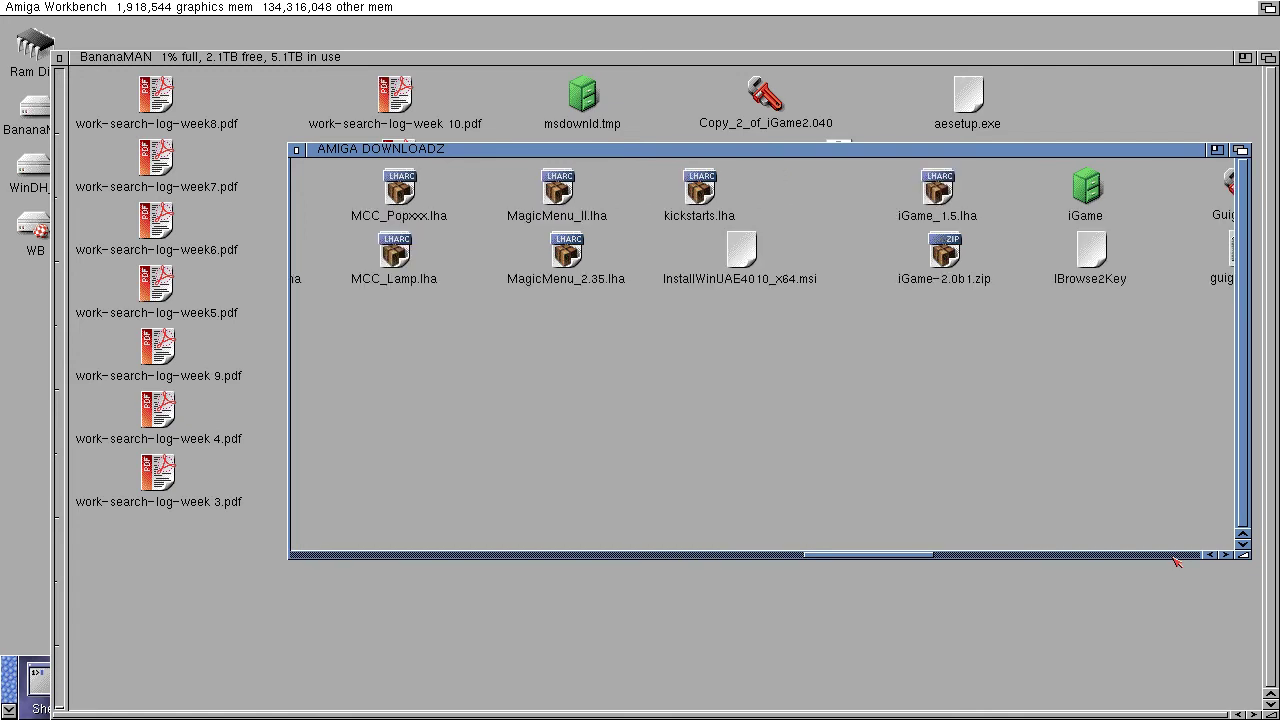
{"action": "left_click", "coordinate": [560, 191]}
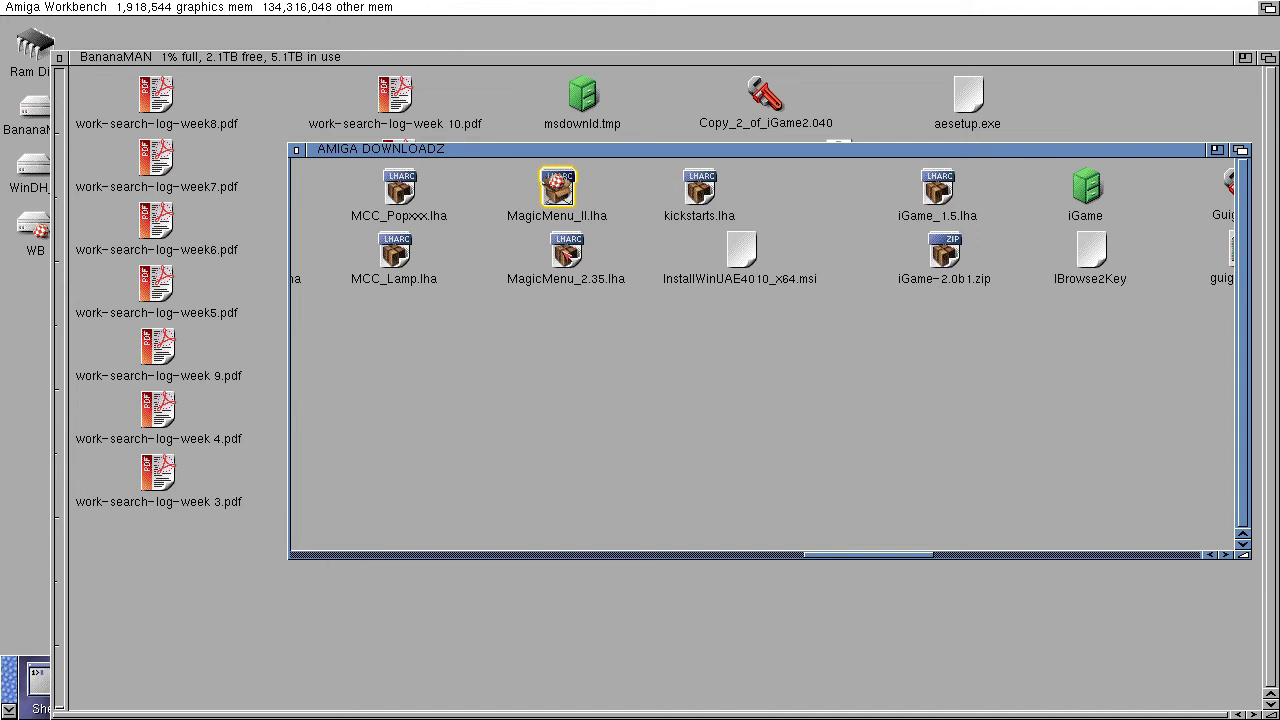
{"action": "left_click", "coordinate": [566, 252]}
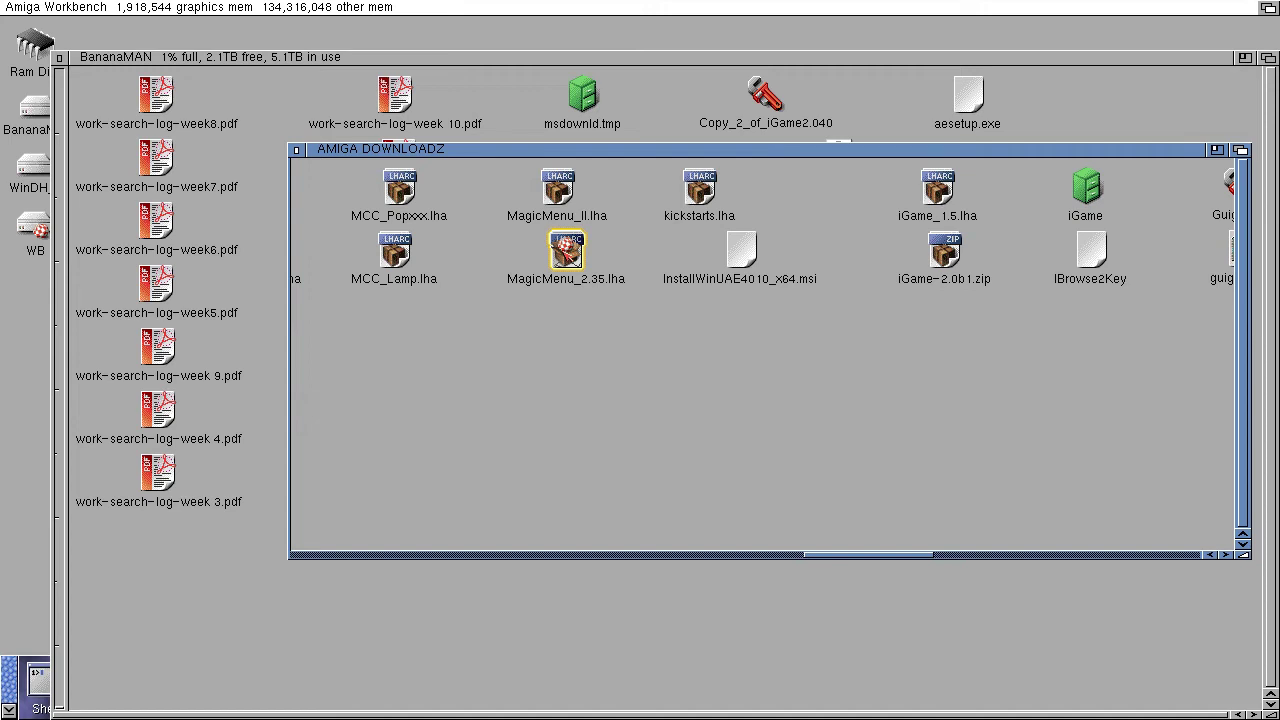
{"action": "double_click", "coordinate": [566, 253]}
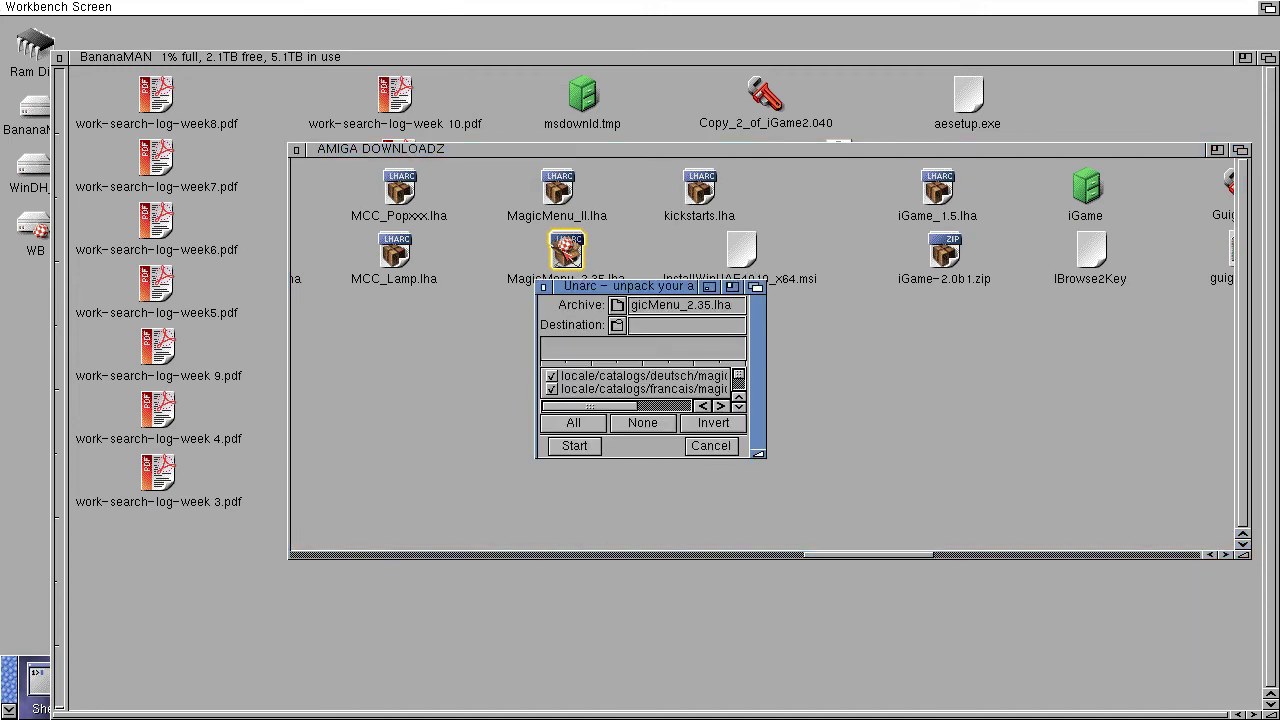
Unpack the complete MagicMenu_2.35.lha archive to Ram Disk and close the unpacker and drawer windows.
{"action": "left_click", "coordinate": [618, 319]}
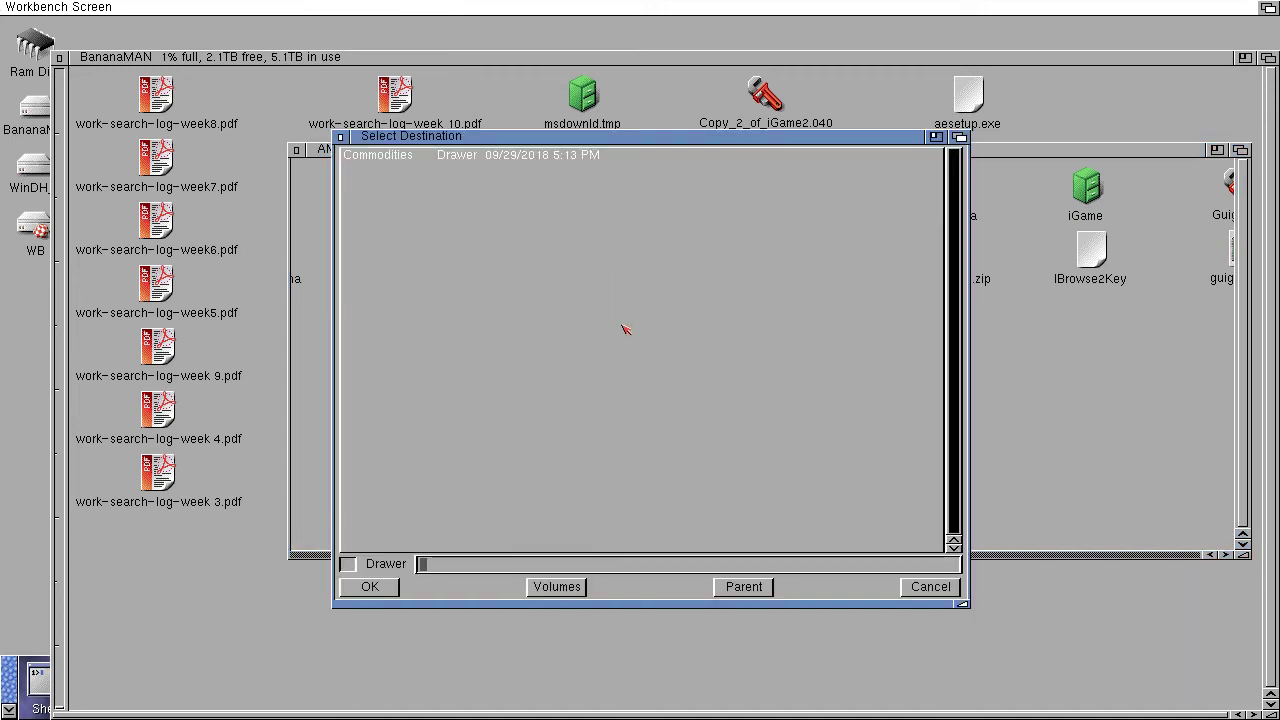
{"action": "left_click", "coordinate": [560, 586]}
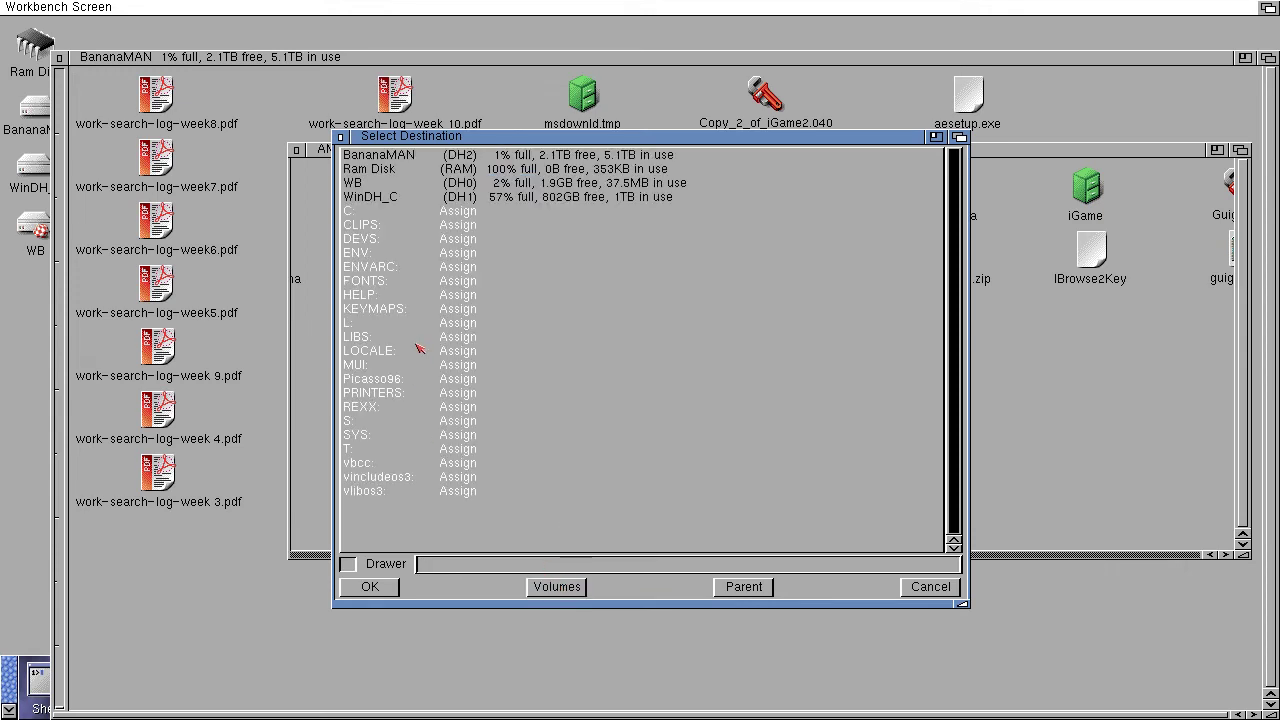
{"action": "left_click", "coordinate": [374, 170]}
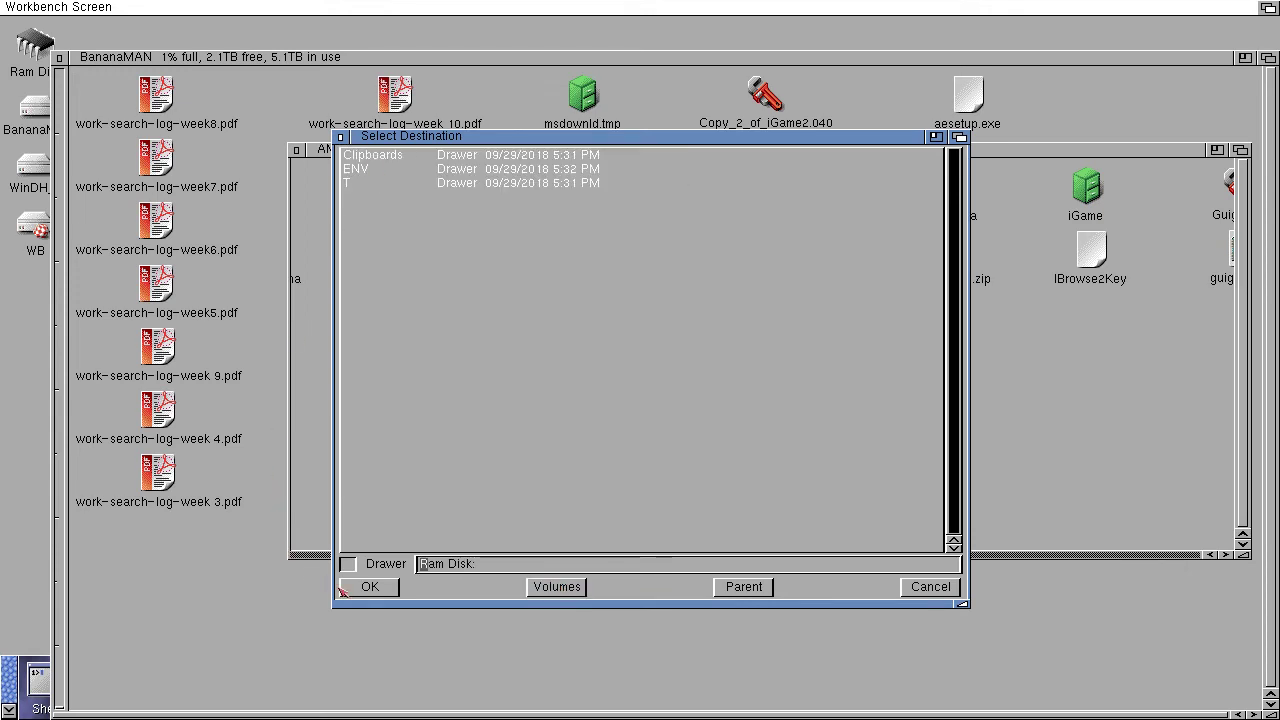
{"action": "left_click", "coordinate": [370, 592]}
{"action": "left_click", "coordinate": [575, 450]}
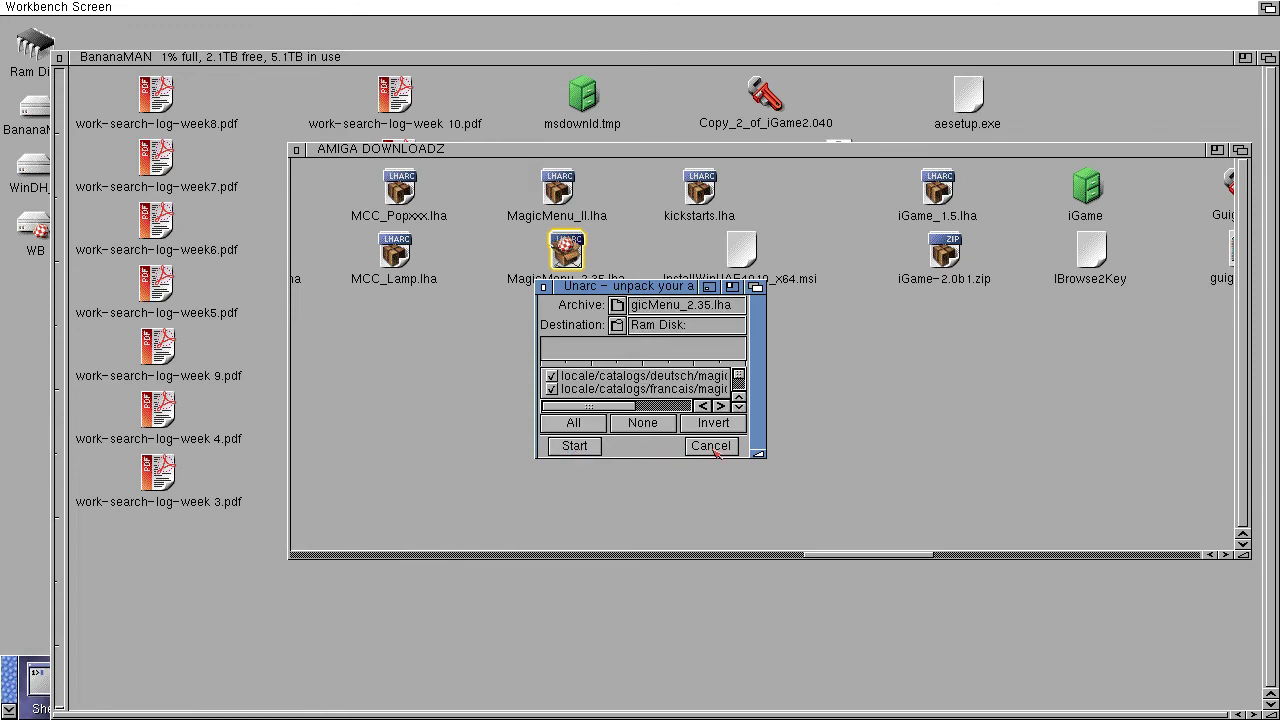
{"action": "left_click", "coordinate": [545, 289]}
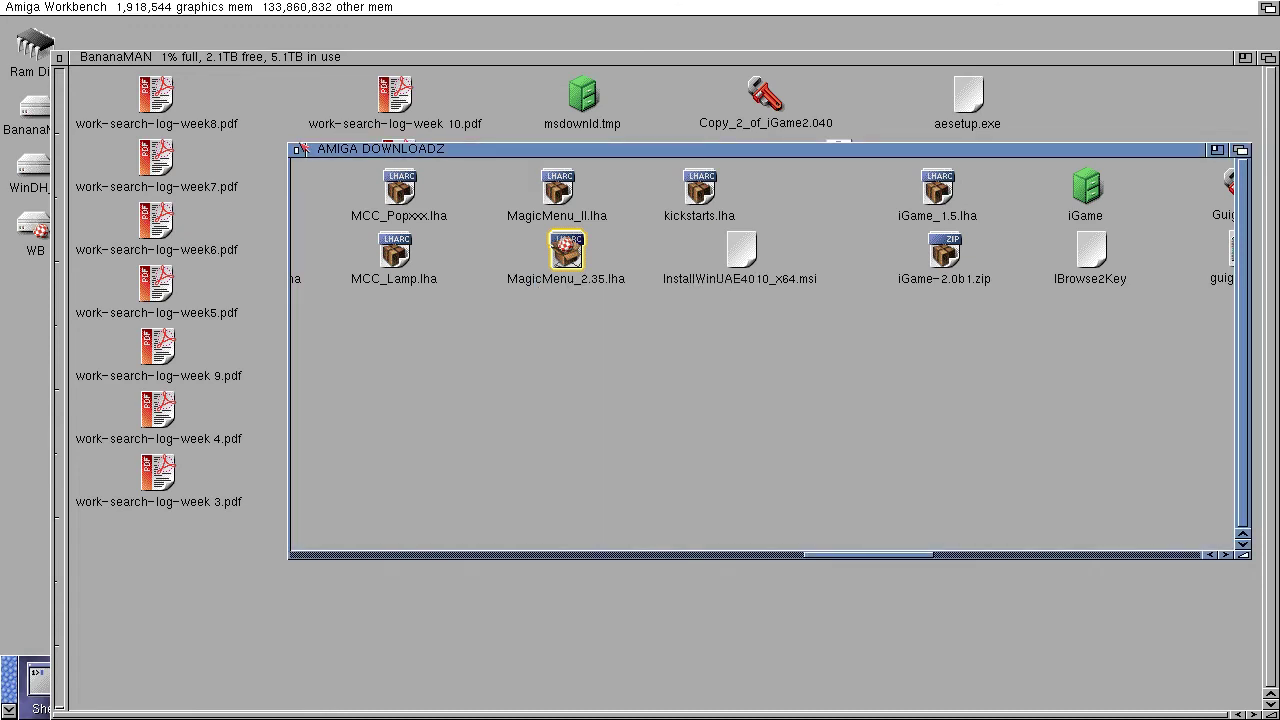
{"action": "left_click", "coordinate": [296, 149]}
{"action": "left_click", "coordinate": [59, 57]}
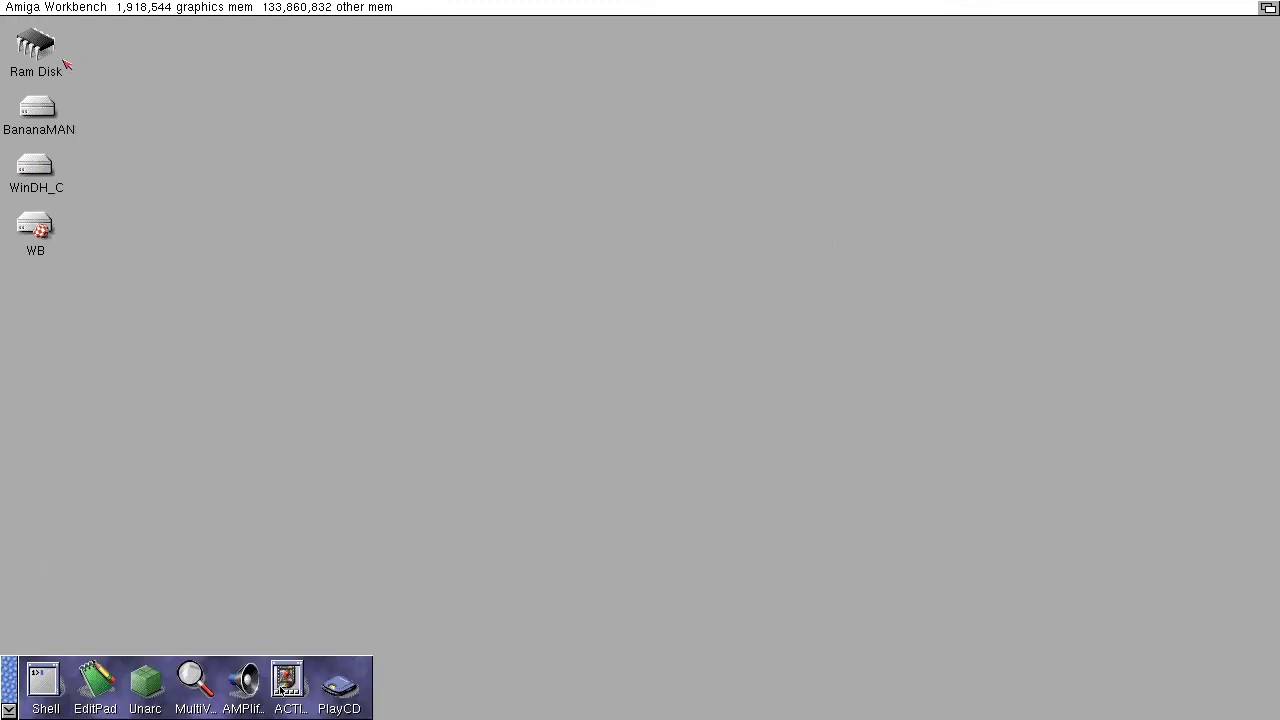
Open Ram Disk with all files shown, and enlarge and reposition its window clear of the disk icons.
{"action": "double_click", "coordinate": [36, 50]}
{"action": "left_click", "coordinate": [352, 121]}
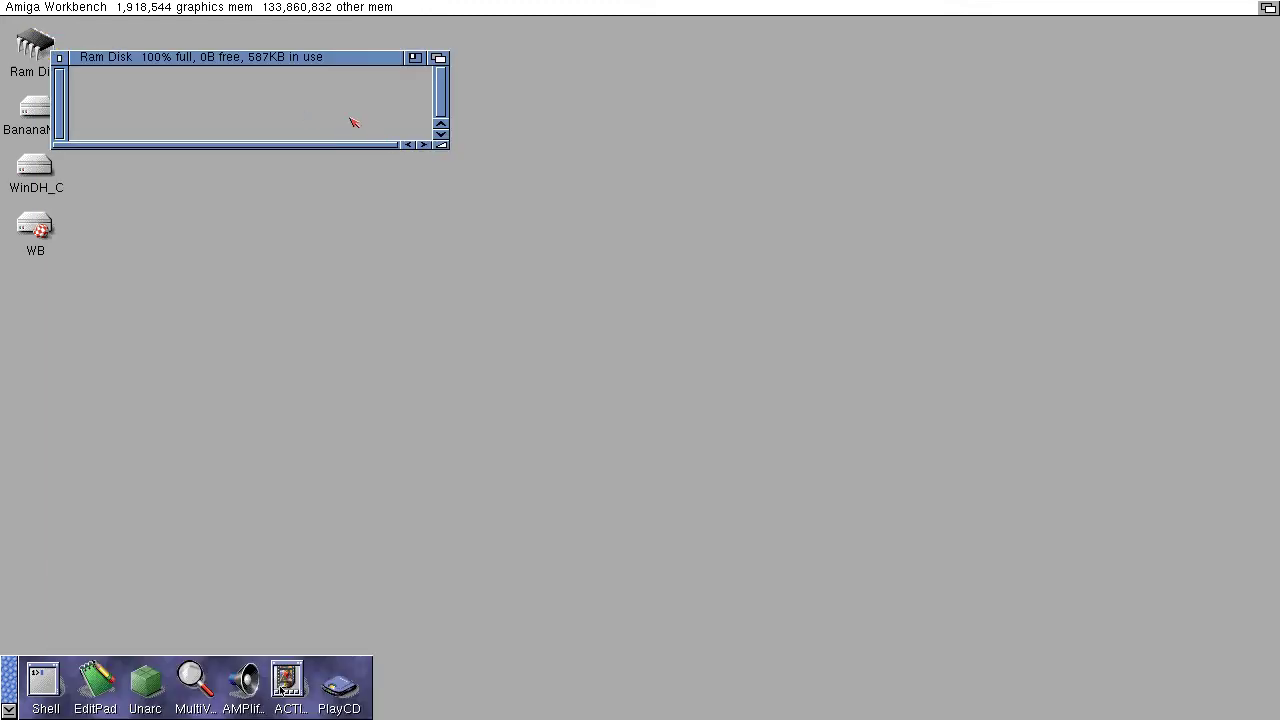
{"action": "right_click", "coordinate": [353, 121]}
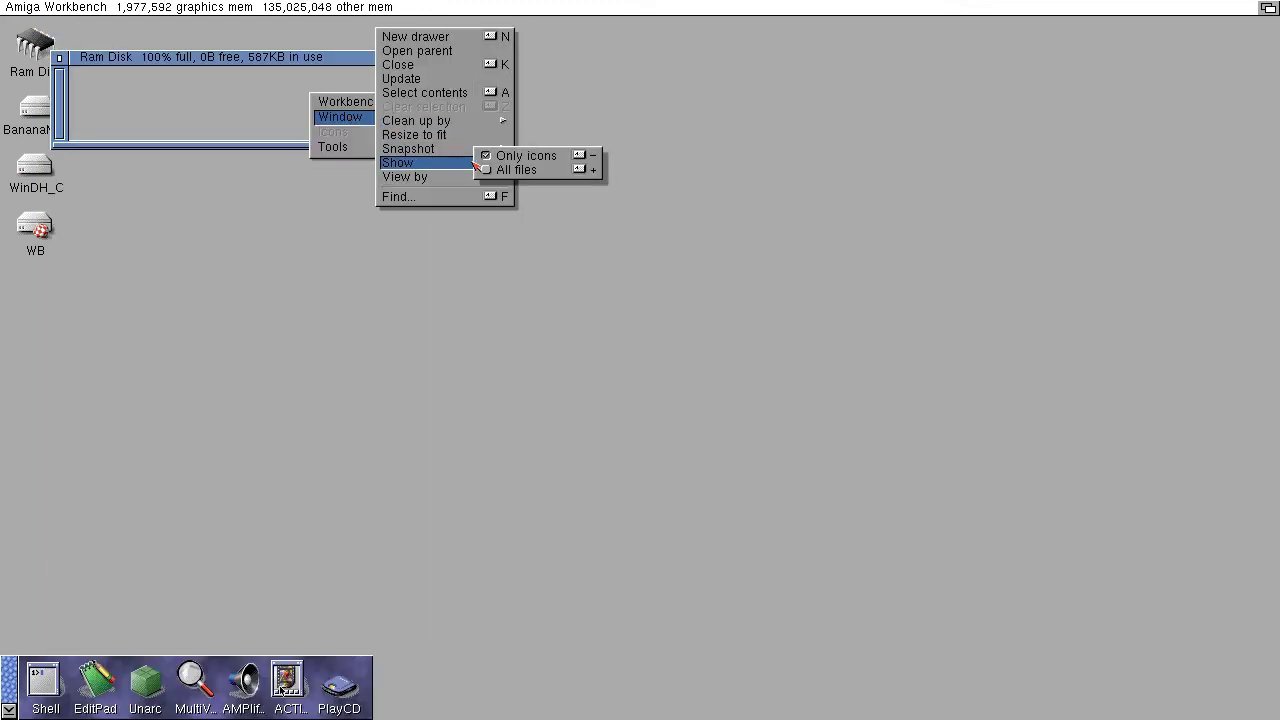
{"action": "left_click", "coordinate": [498, 170]}
{"action": "left_click_drag", "start_coordinate": [443, 146], "coordinate": [1020, 338]}
{"action": "left_click_drag", "start_coordinate": [316, 56], "coordinate": [568, 129]}
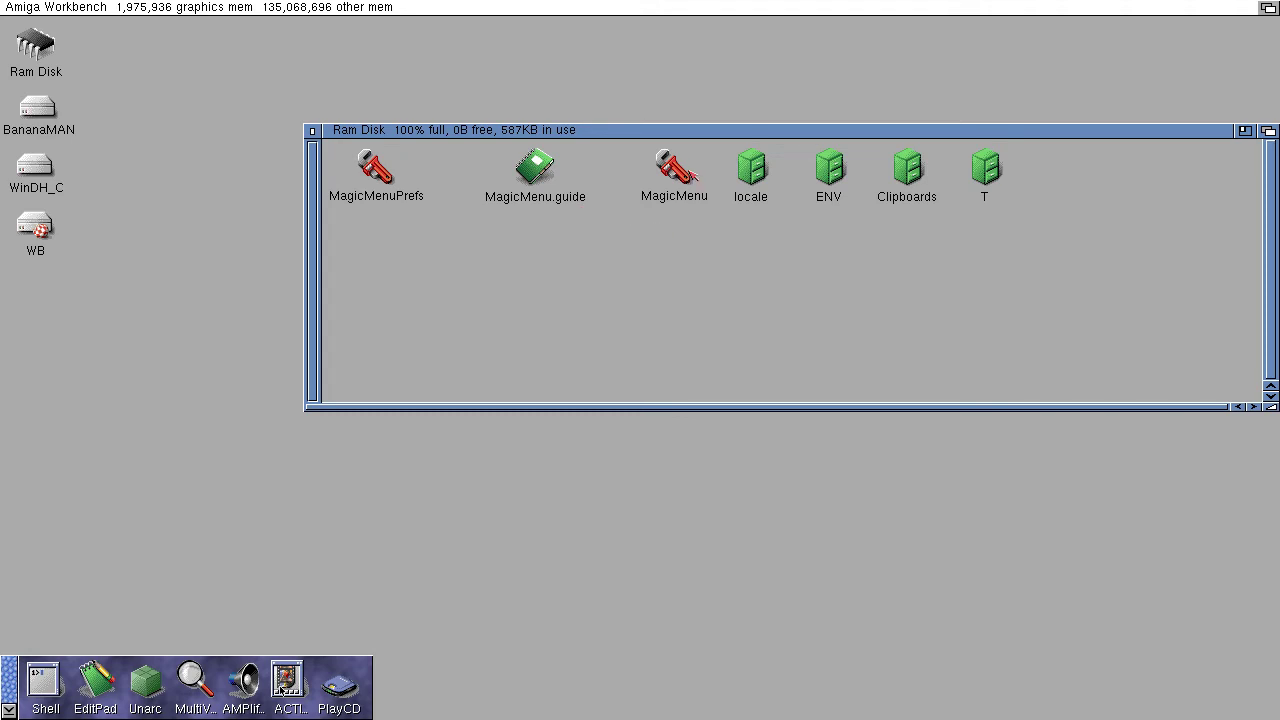
Copy MagicMenu from Ram Disk into the WBStartup drawer on WB, replacing the existing files.
{"action": "double_click", "coordinate": [35, 228]}
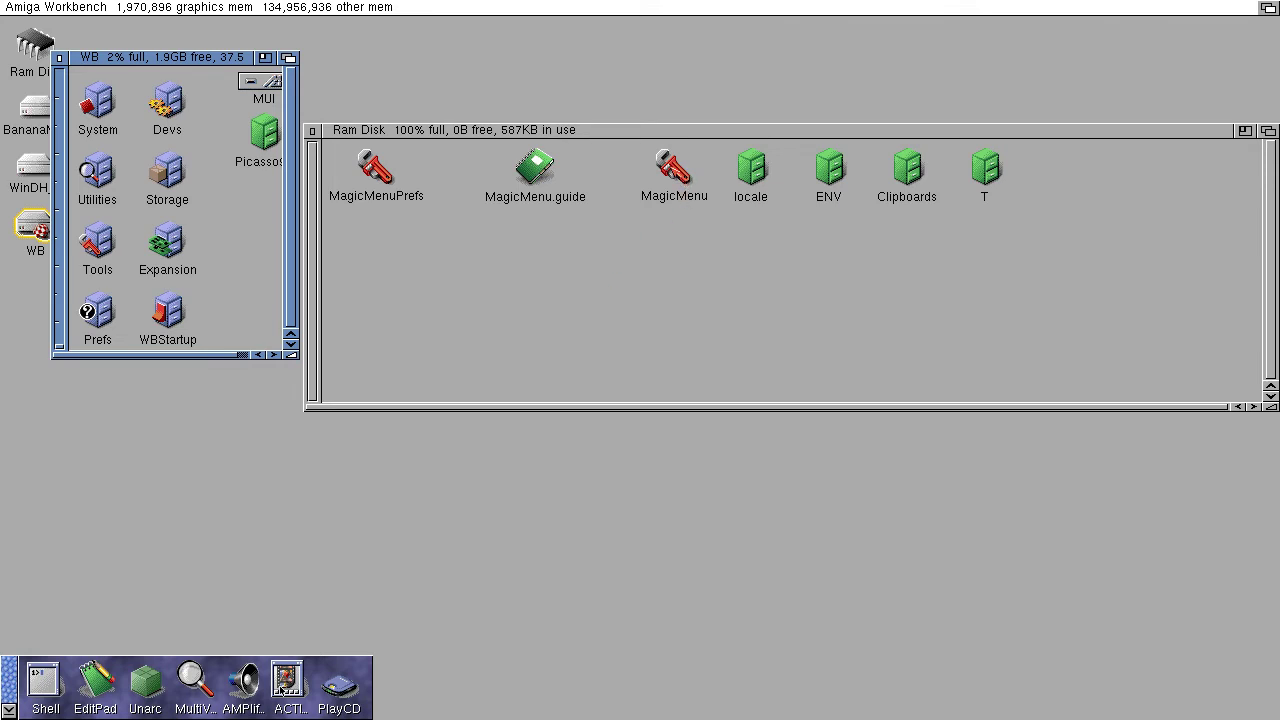
{"action": "left_click", "coordinate": [676, 170]}
{"action": "left_click_drag", "start_coordinate": [676, 170], "coordinate": [170, 315]}
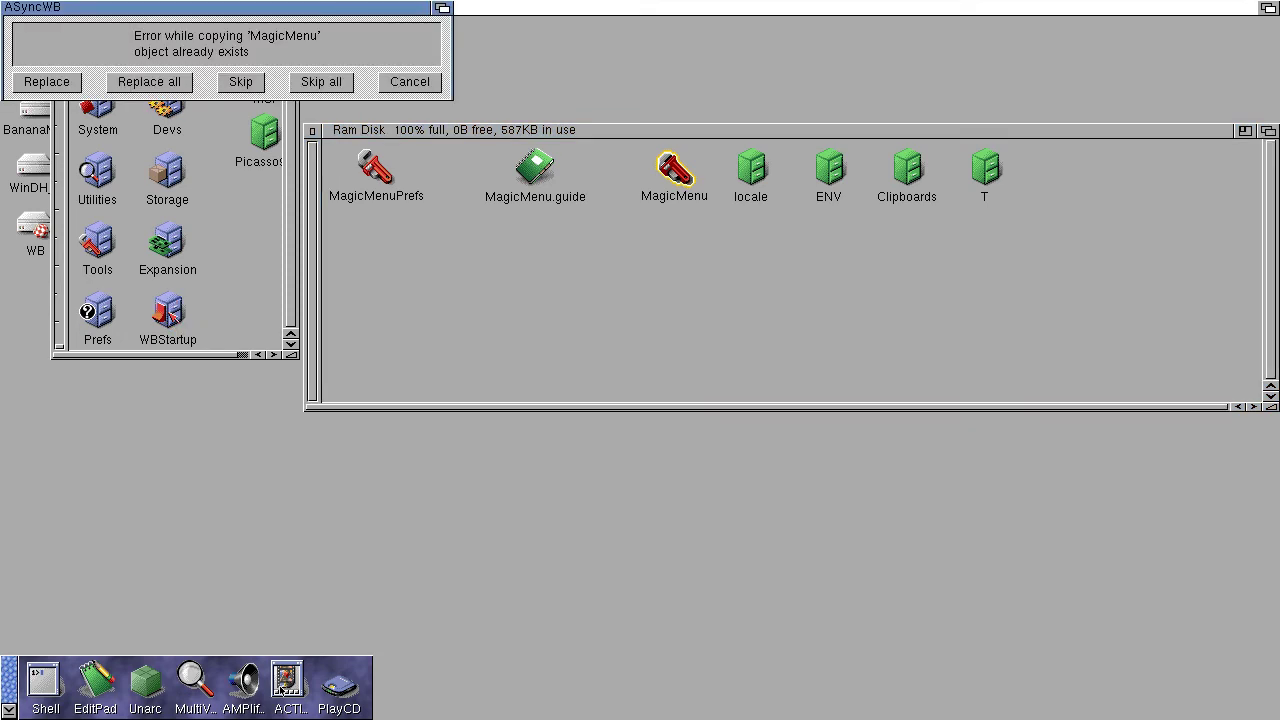
{"action": "left_click", "coordinate": [152, 82]}
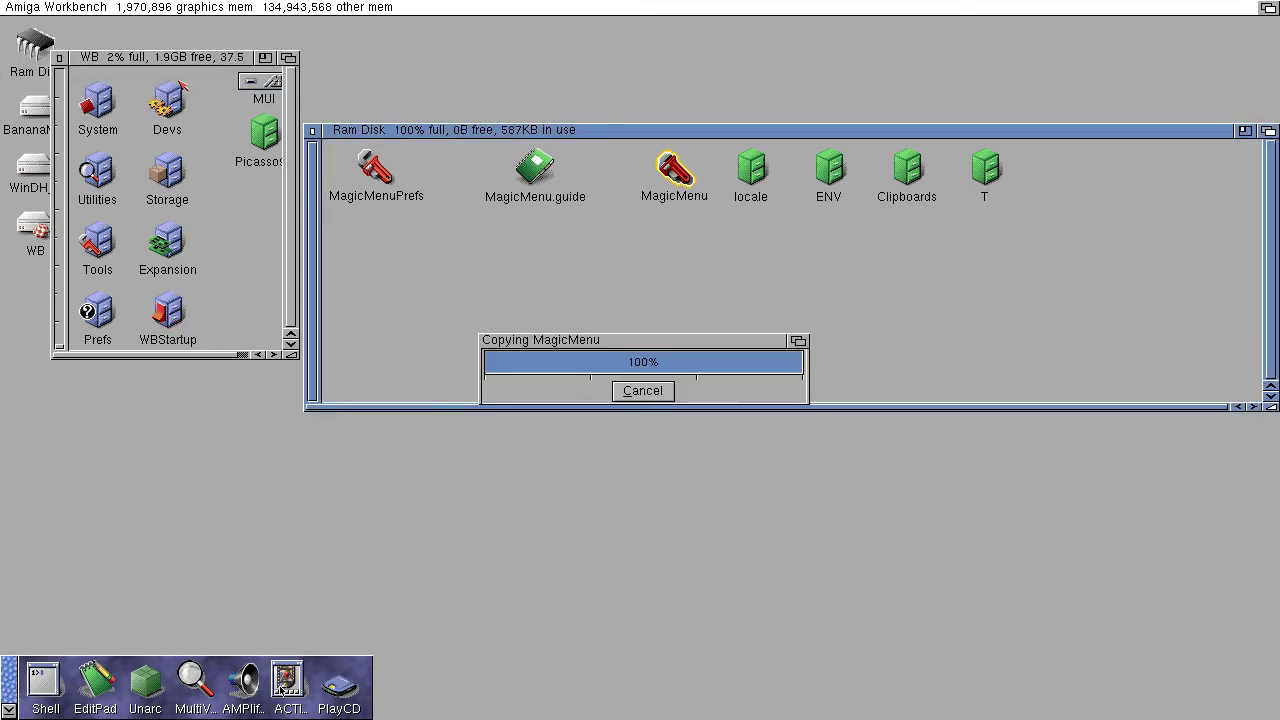
Copy MagicMenuPrefs from Ram Disk into the Prefs drawer, replacing the existing files, and close the Ram Disk window.
{"action": "left_click", "coordinate": [380, 168]}
{"action": "left_click_drag", "start_coordinate": [380, 168], "coordinate": [100, 310]}
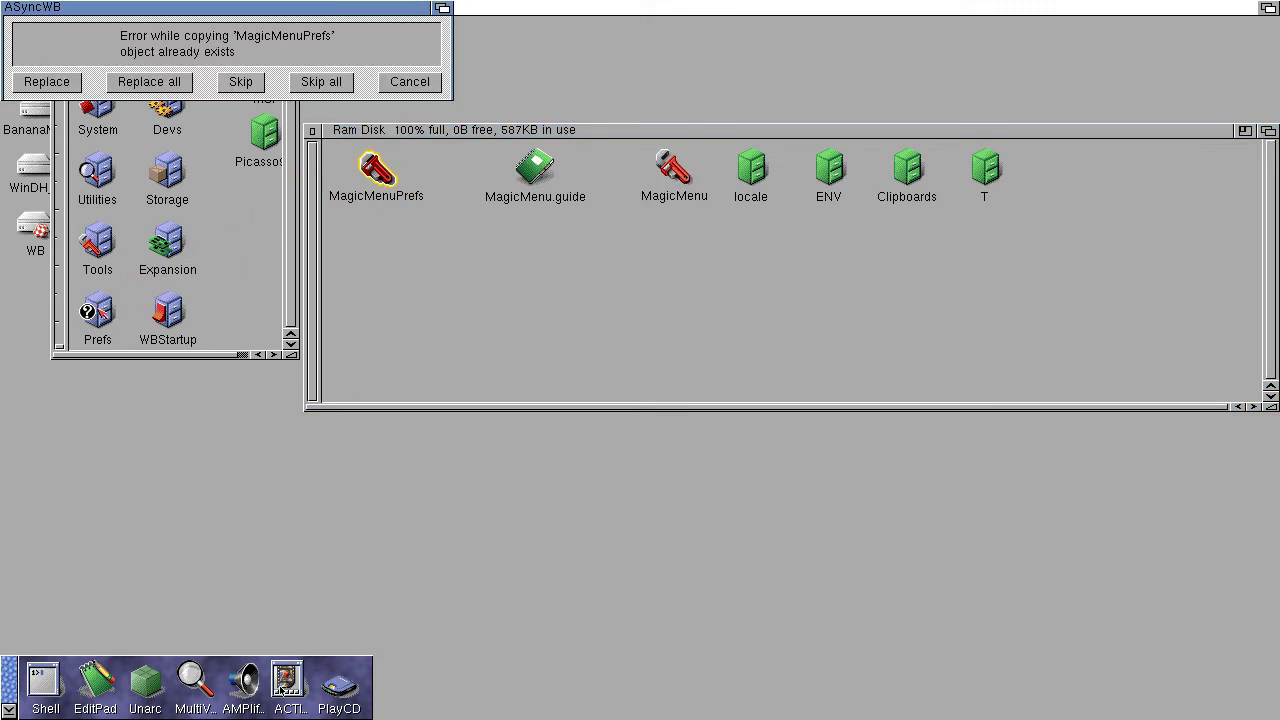
{"action": "left_click", "coordinate": [168, 84]}
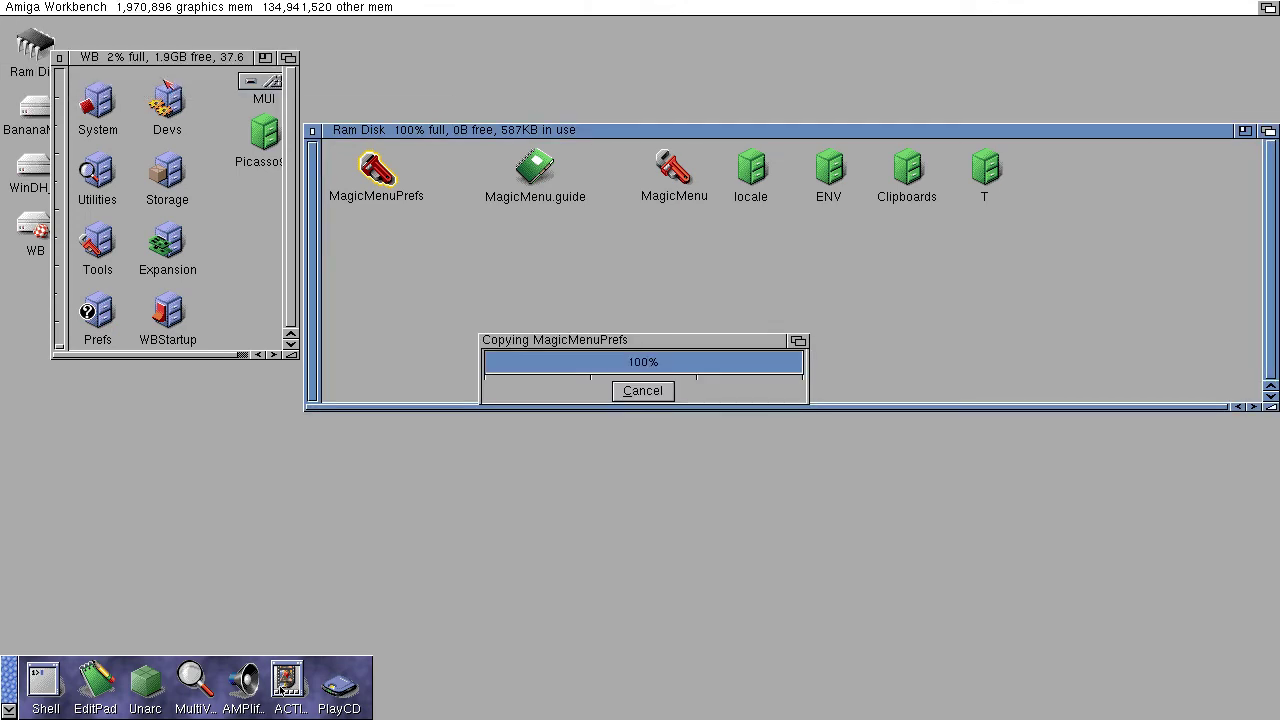
{"action": "left_click", "coordinate": [315, 131]}
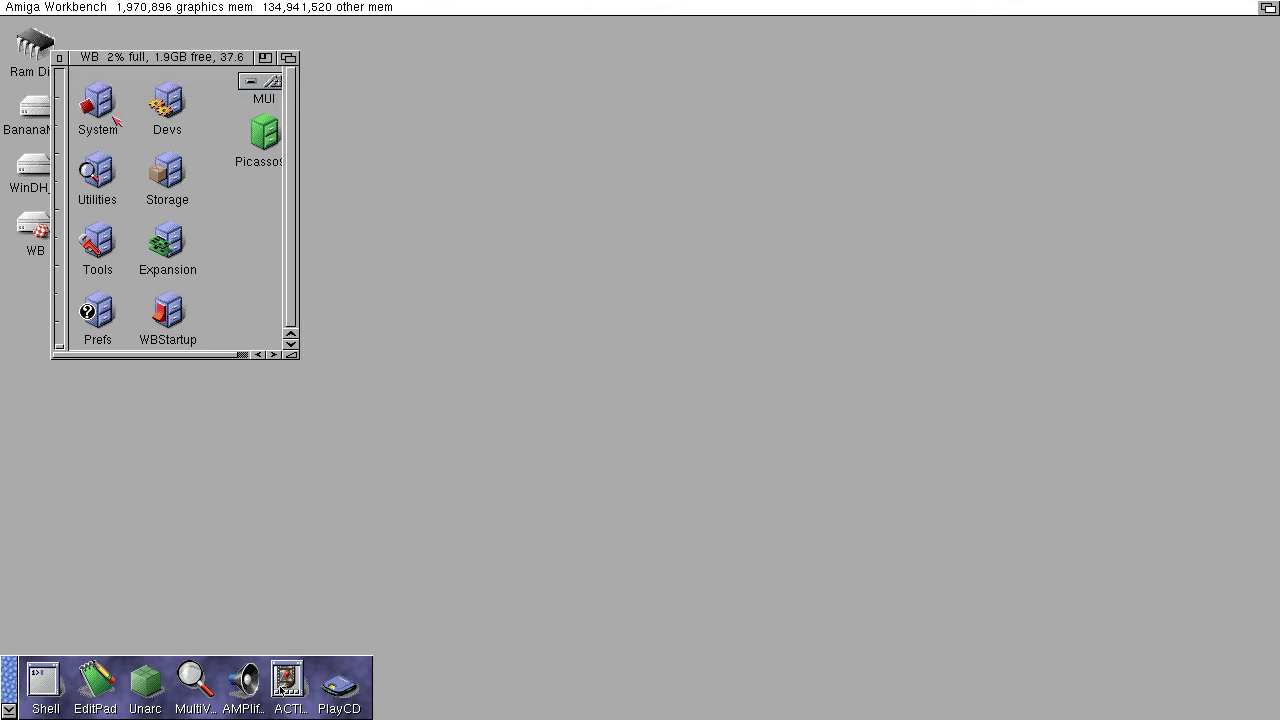
Open MagicMenuPrefs from the Prefs drawer on WB.
{"action": "left_click", "coordinate": [110, 318]}
{"action": "double_click", "coordinate": [110, 318]}
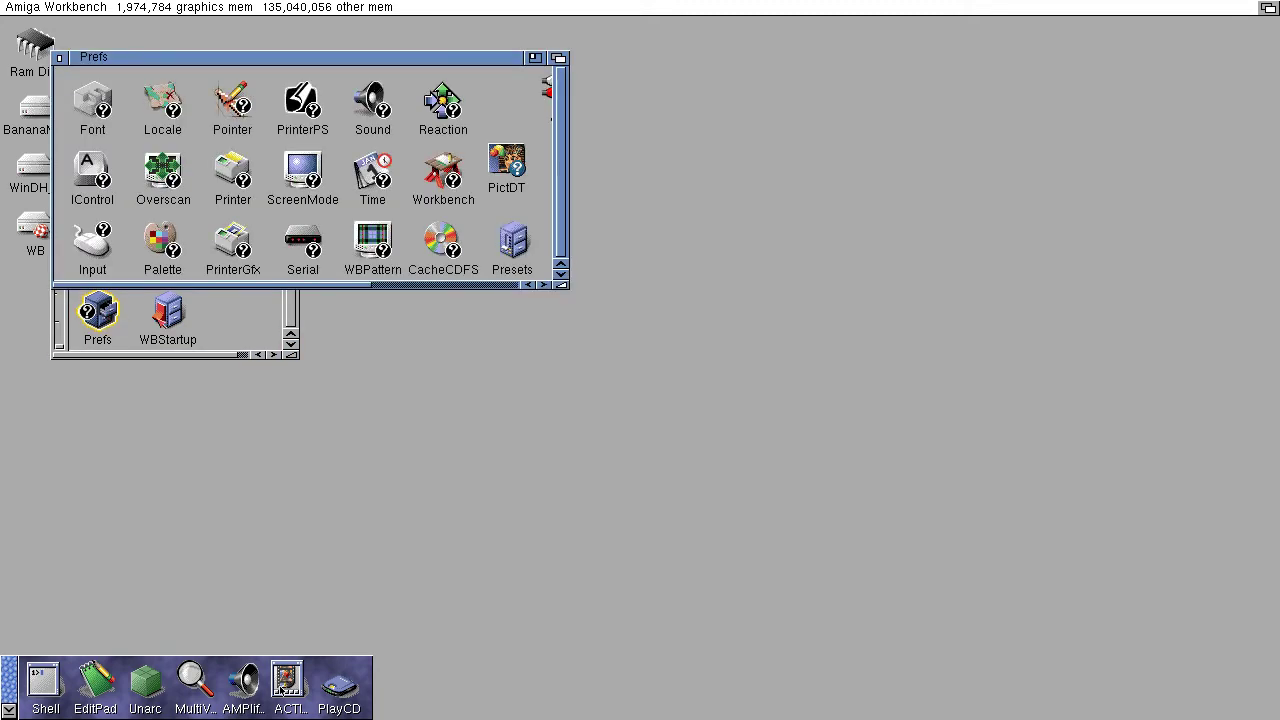
{"action": "left_click", "coordinate": [503, 286]}
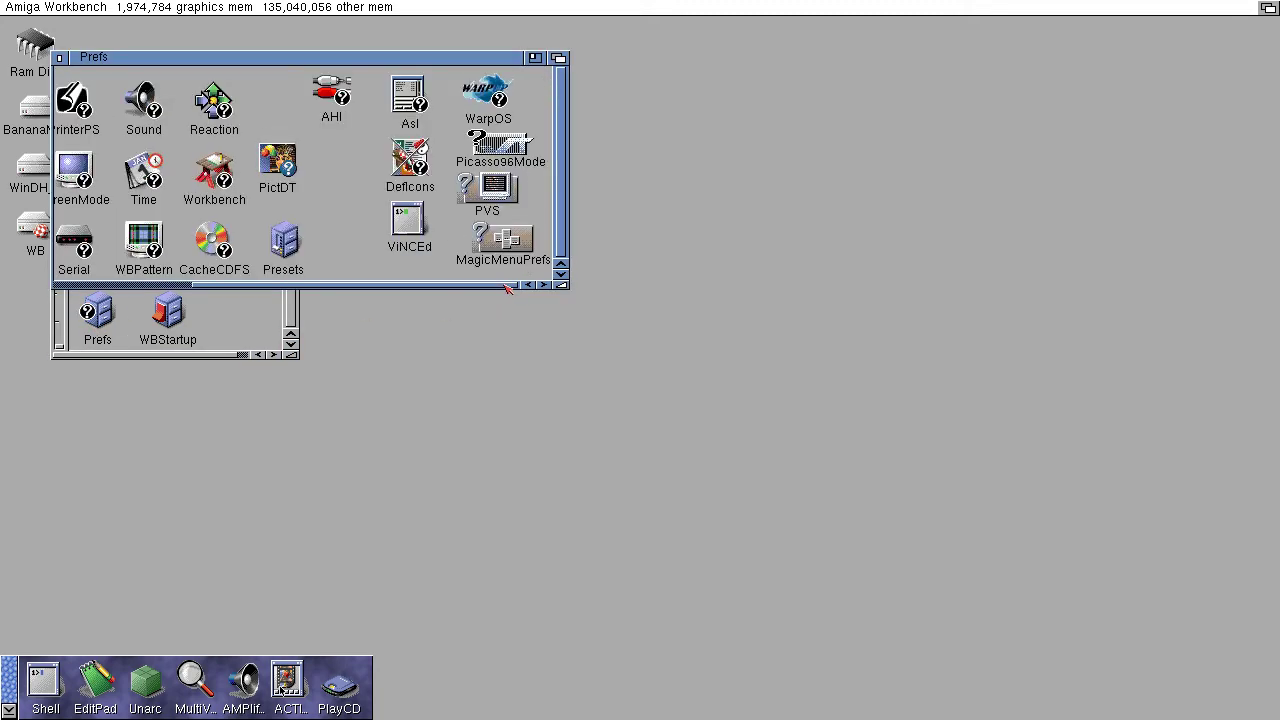
{"action": "double_click", "coordinate": [510, 240]}
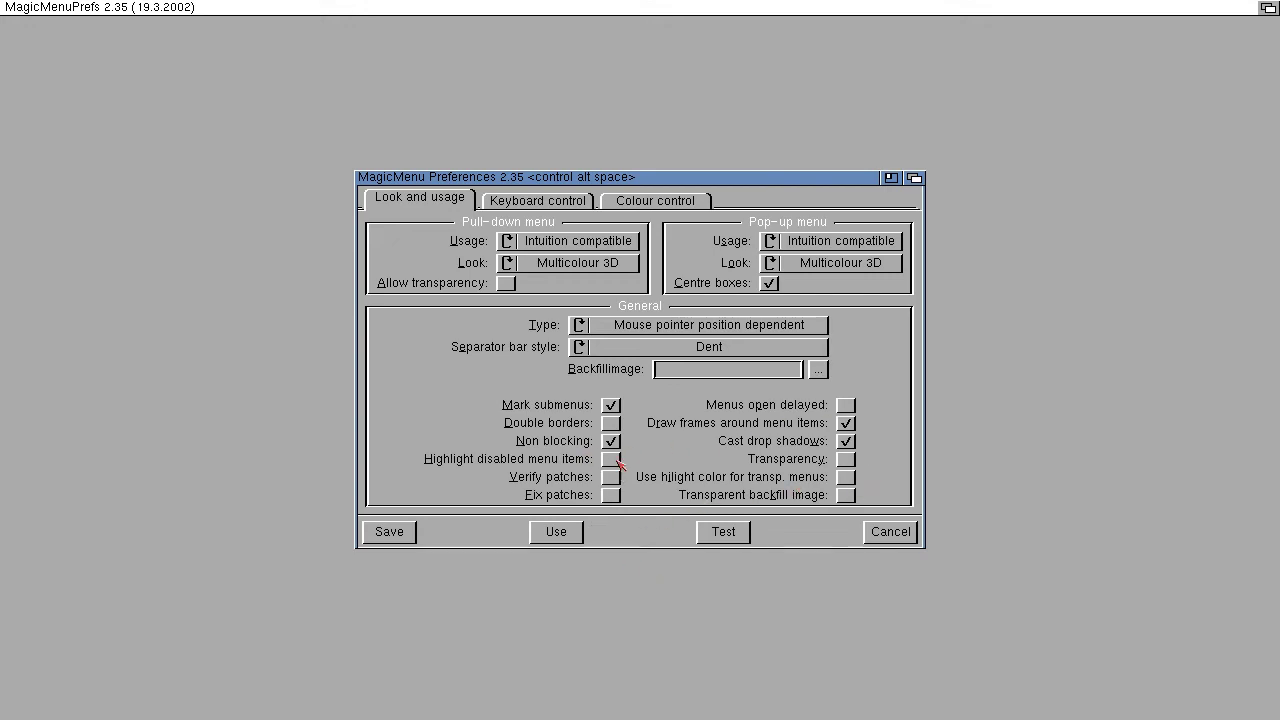
Review MagicMenu's Keyboard control and Colour control settings and save the preferences.
{"action": "left_click", "coordinate": [520, 199]}
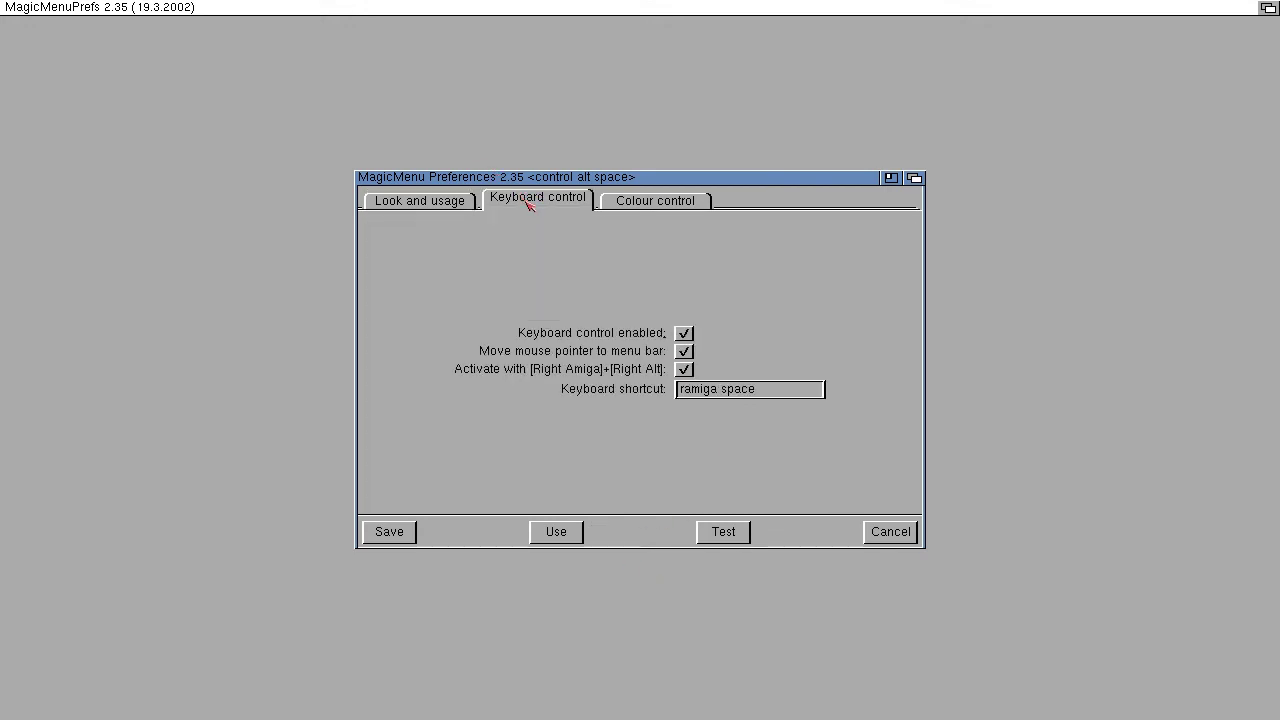
{"action": "left_click", "coordinate": [625, 205]}
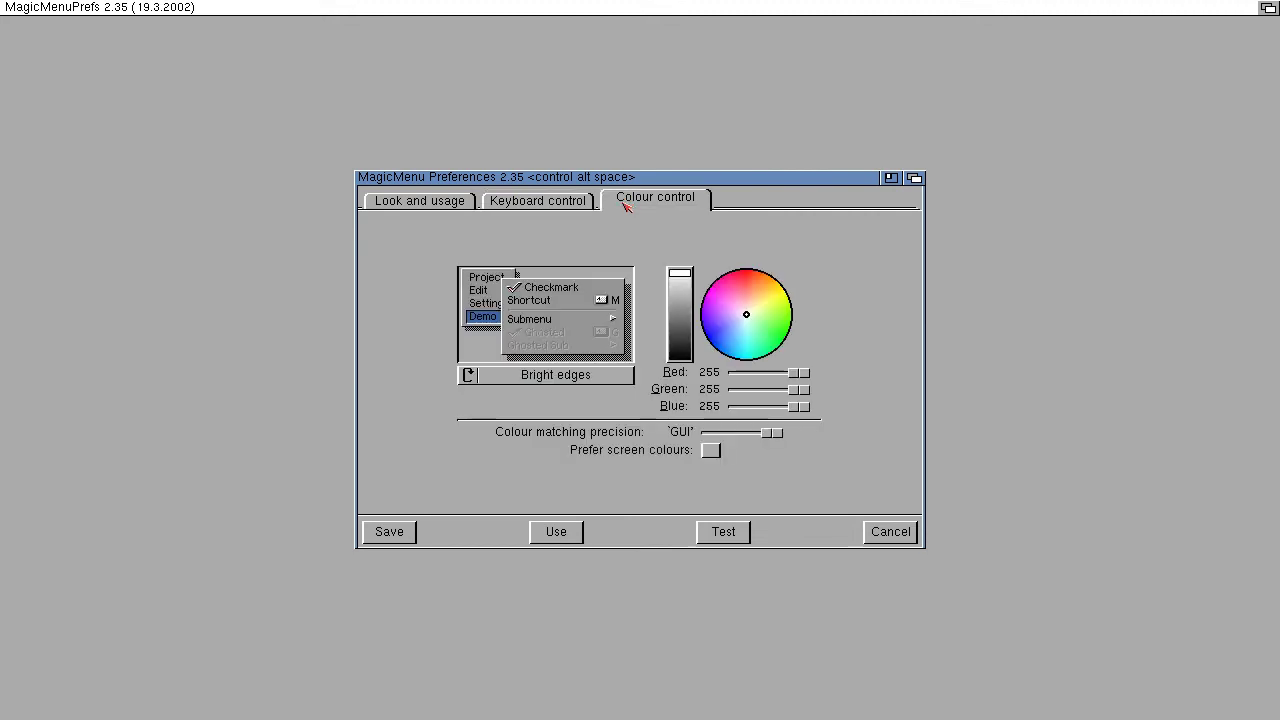
{"action": "left_click", "coordinate": [410, 207]}
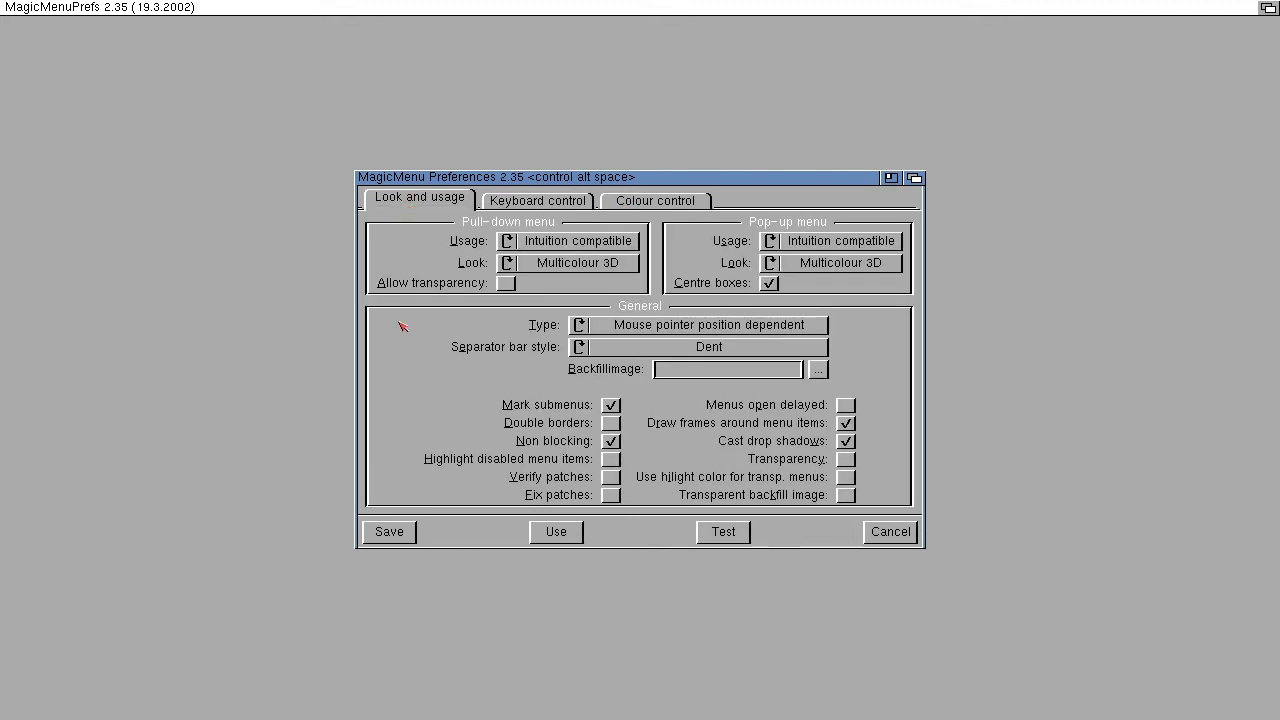
{"action": "left_click", "coordinate": [389, 532]}
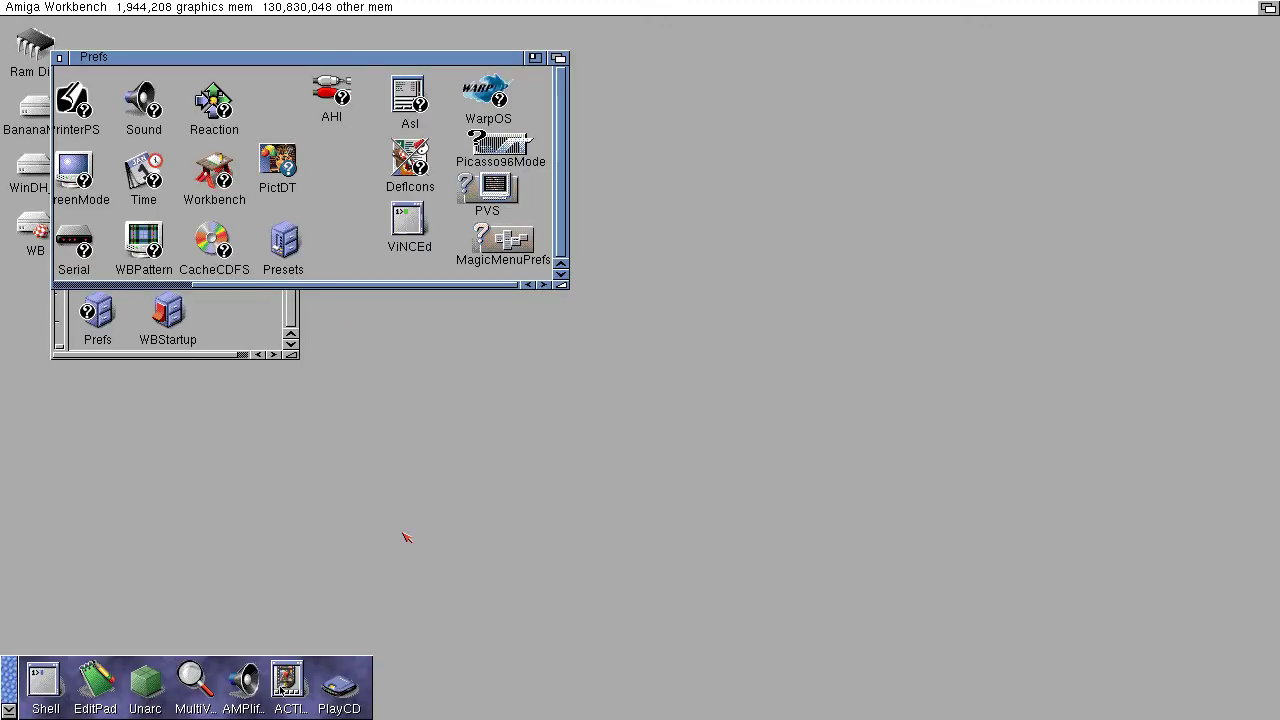
Close the WB window behind the Prefs drawer and reopen MagicMenuPrefs.
{"action": "left_click_drag", "start_coordinate": [100, 57], "coordinate": [436, 206]}
{"action": "left_click", "coordinate": [60, 58]}
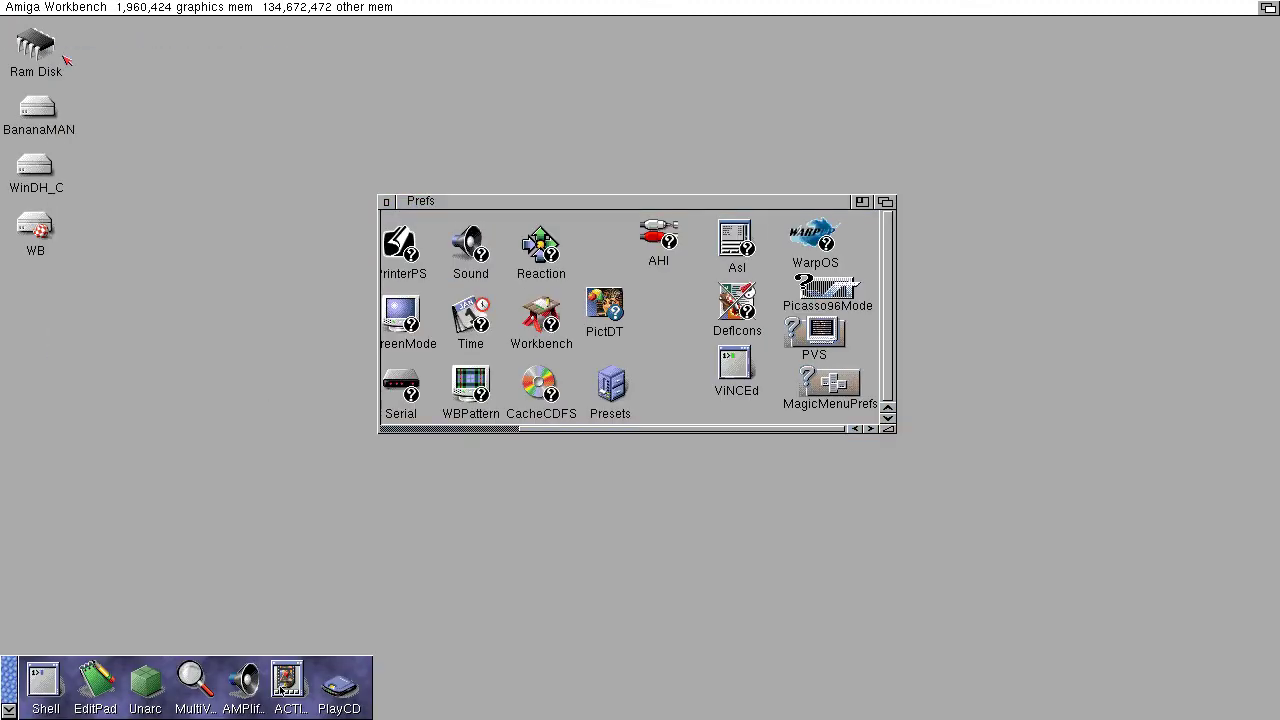
{"action": "double_click", "coordinate": [846, 390]}
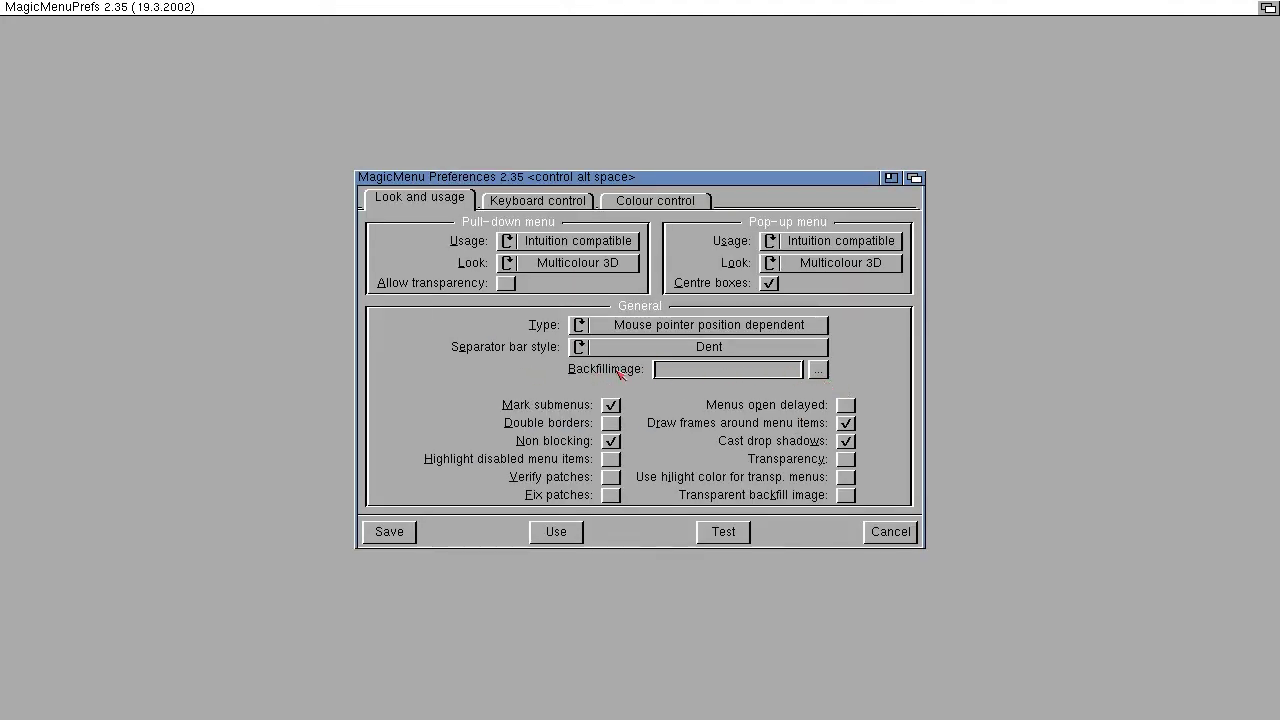
Choose Amiga Waves Colored.jpg from the Prefs/Presets/Patterns drawer as the backfill image.
{"action": "left_click", "coordinate": [818, 372]}
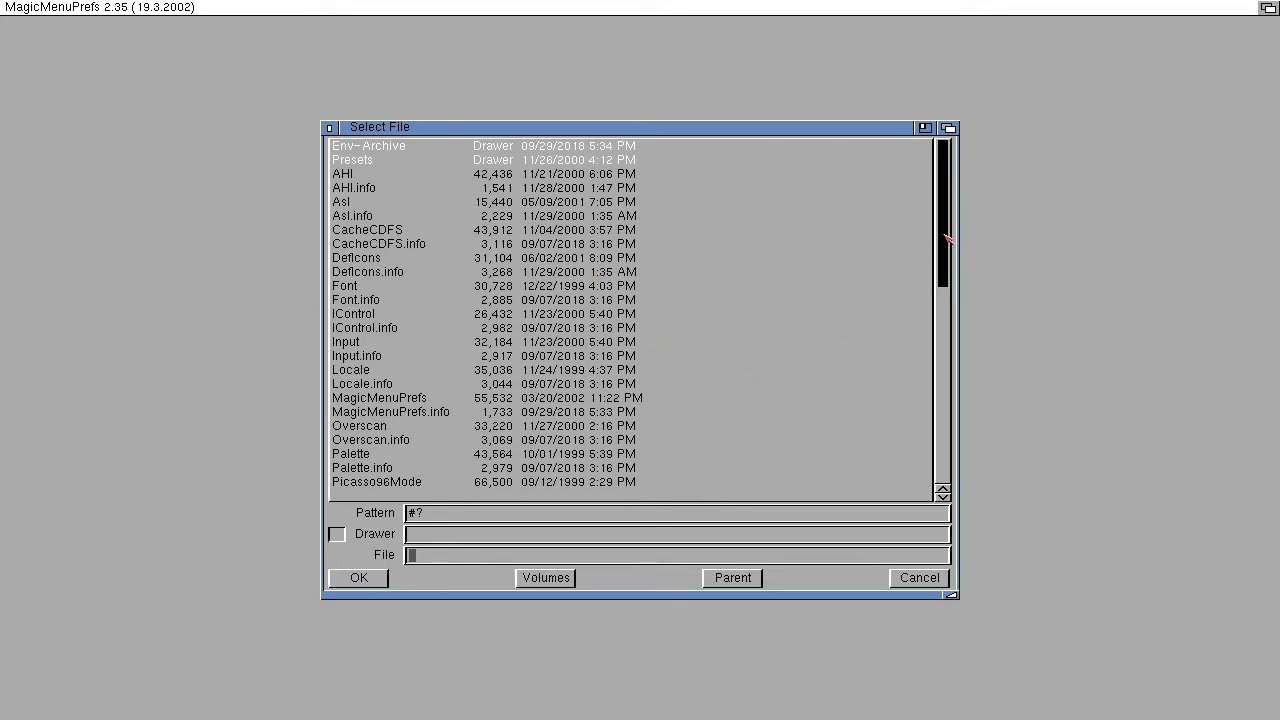
{"action": "left_click_drag", "start_coordinate": [941, 241], "coordinate": [953, 198]}
{"action": "left_click", "coordinate": [735, 580]}
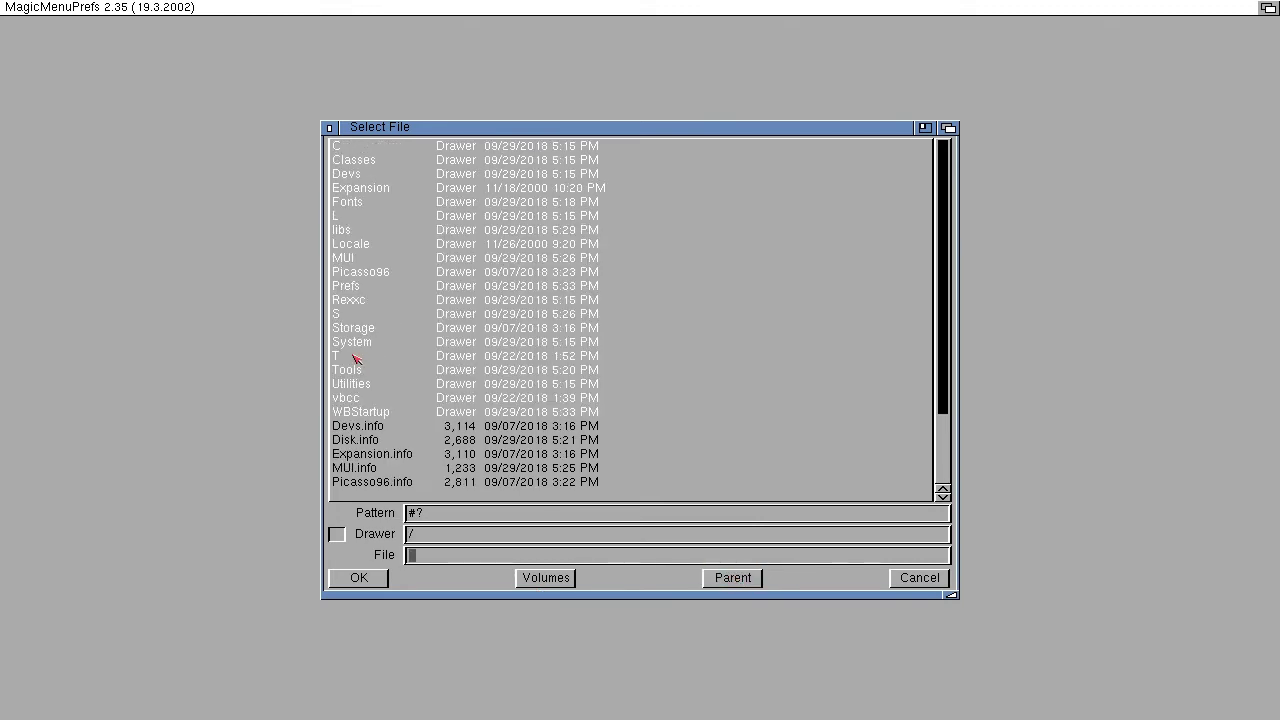
{"action": "double_click", "coordinate": [350, 288]}
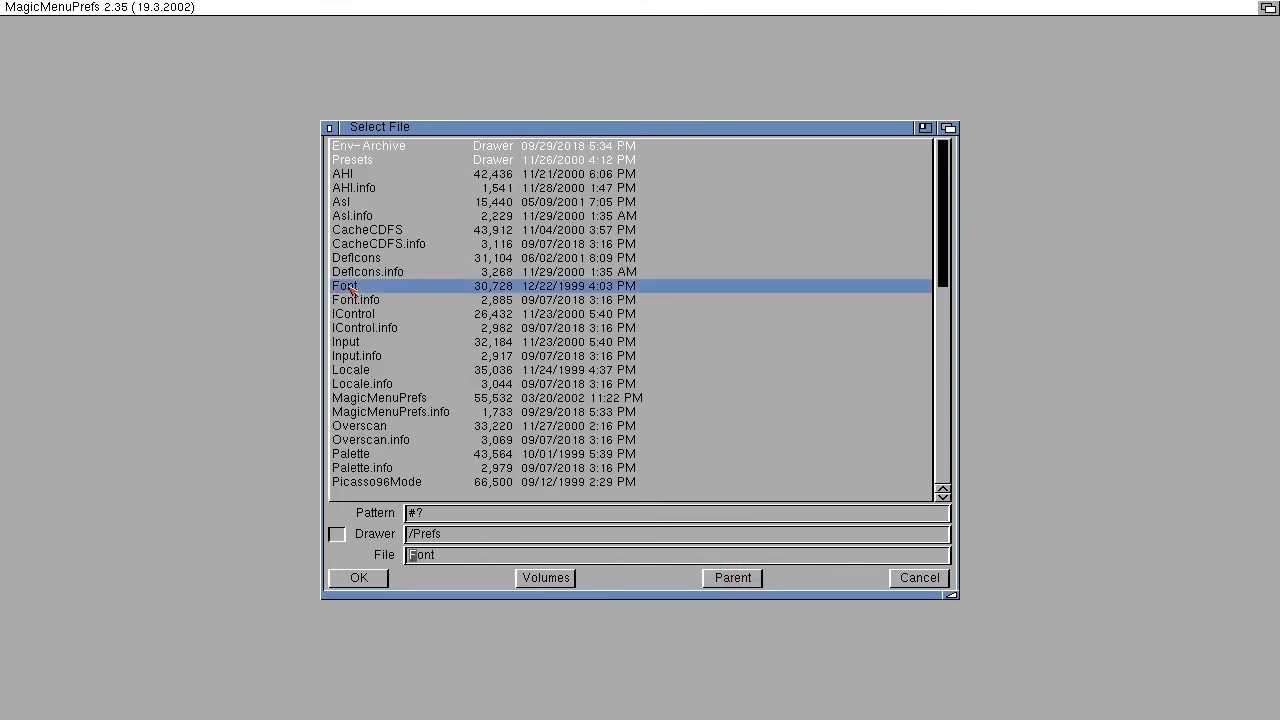
{"action": "double_click", "coordinate": [367, 162]}
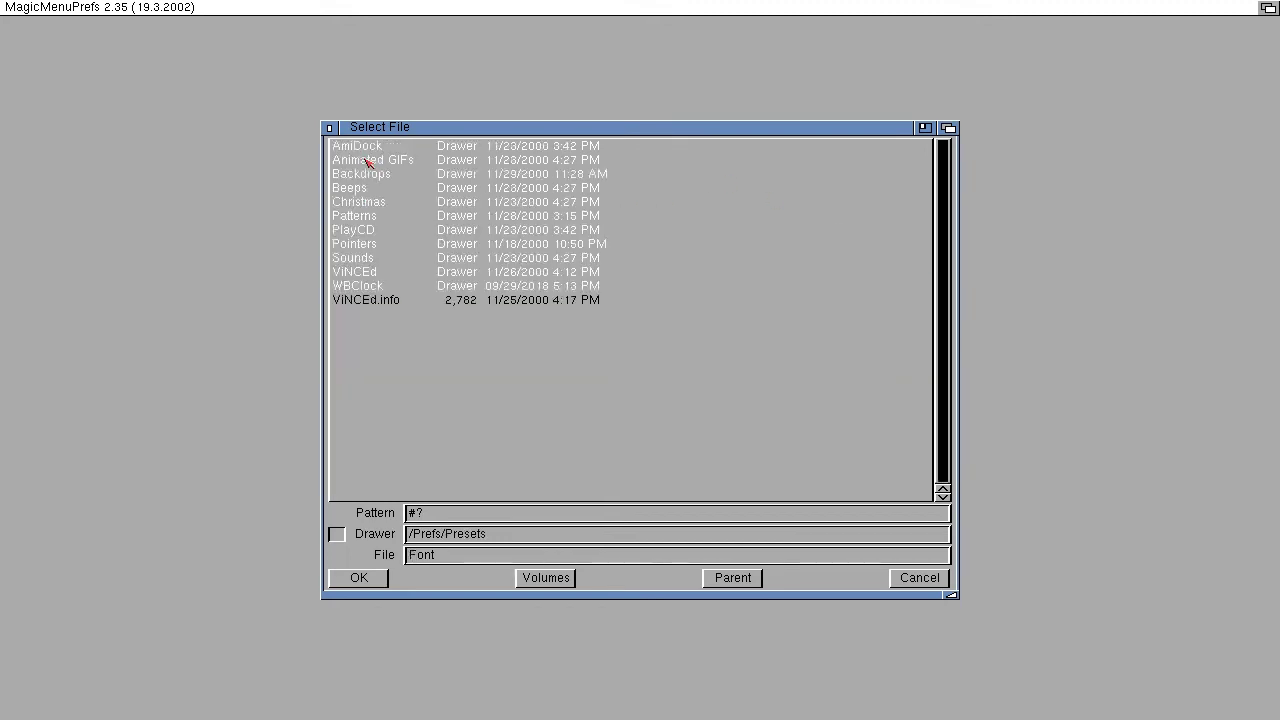
{"action": "double_click", "coordinate": [367, 162]}
{"action": "left_click", "coordinate": [729, 581]}
{"action": "left_click", "coordinate": [337, 216]}
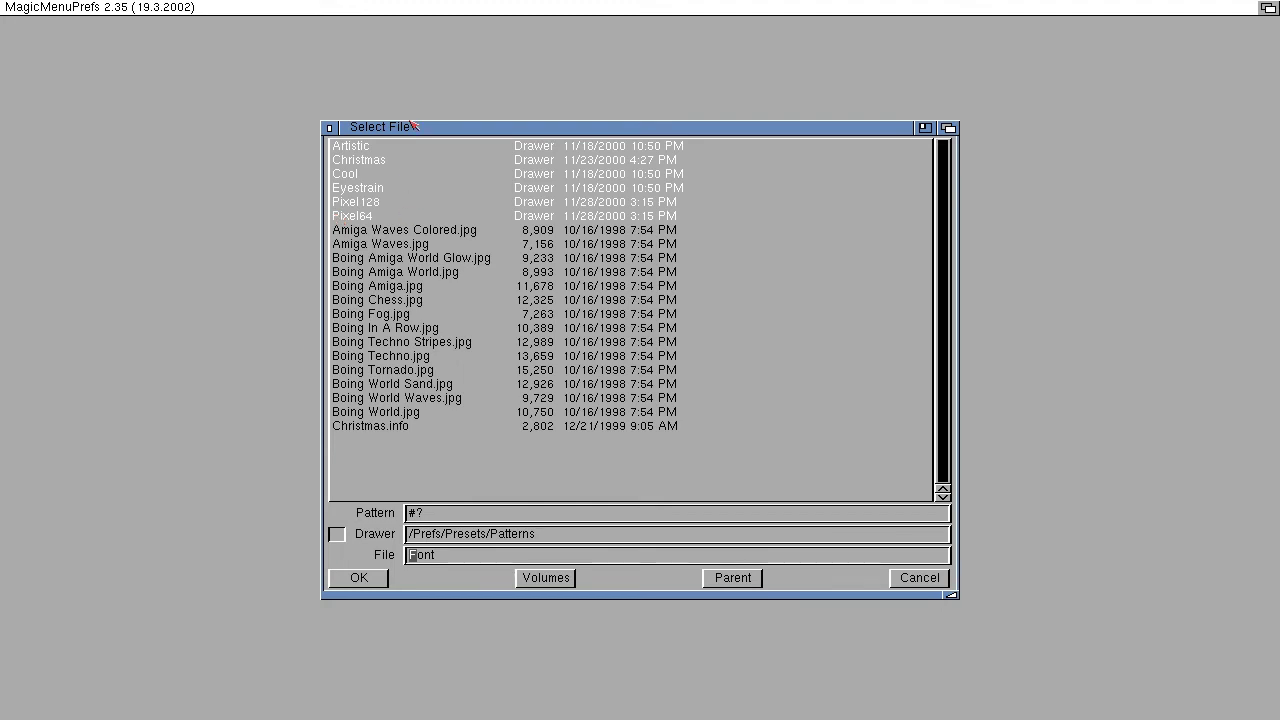
{"action": "left_click", "coordinate": [424, 232]}
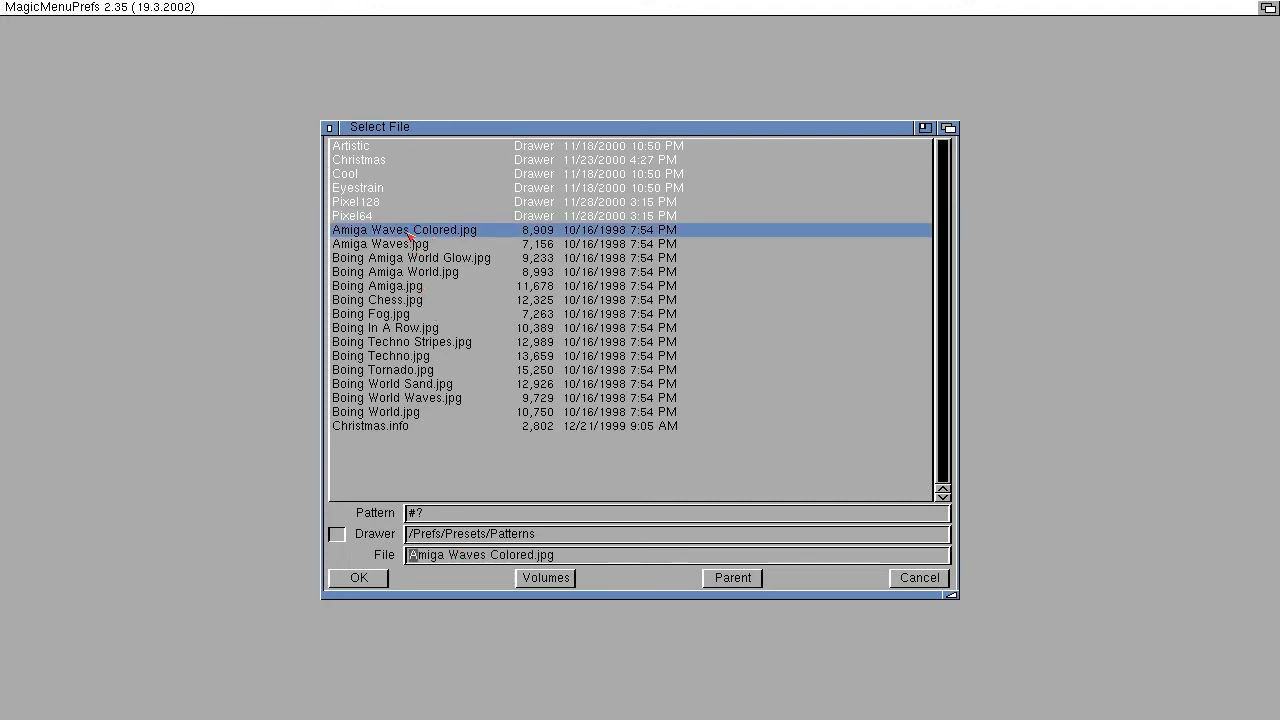
{"action": "double_click", "coordinate": [410, 236]}
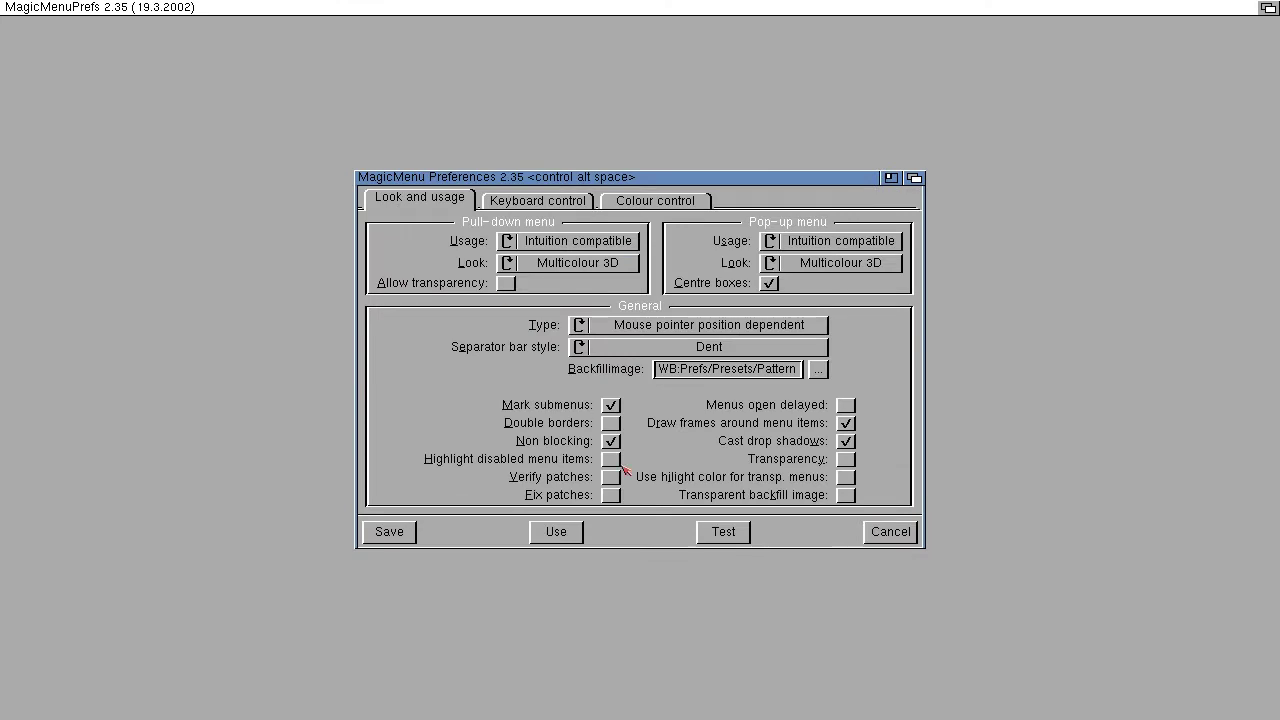
Test the backfill image setting, apply it for the current session and check the Workbench menu.
{"action": "left_click", "coordinate": [716, 532]}
{"action": "right_click", "coordinate": [491, 383]}
{"action": "left_click", "coordinate": [559, 533]}
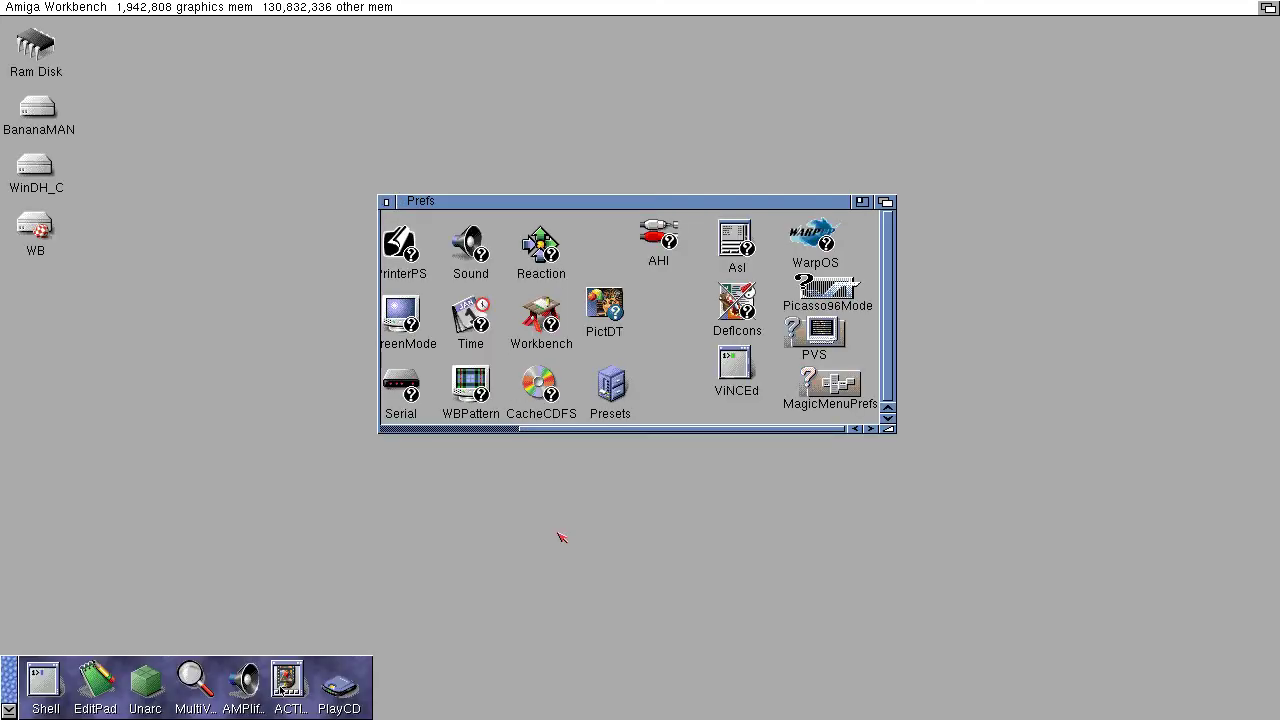
{"action": "right_click", "coordinate": [559, 537]}
Reopen MagicMenuPrefs, set Boing Amiga.jpg from Presets/Patterns as the backfill image, and test and save the preferences.
{"action": "double_click", "coordinate": [843, 397]}
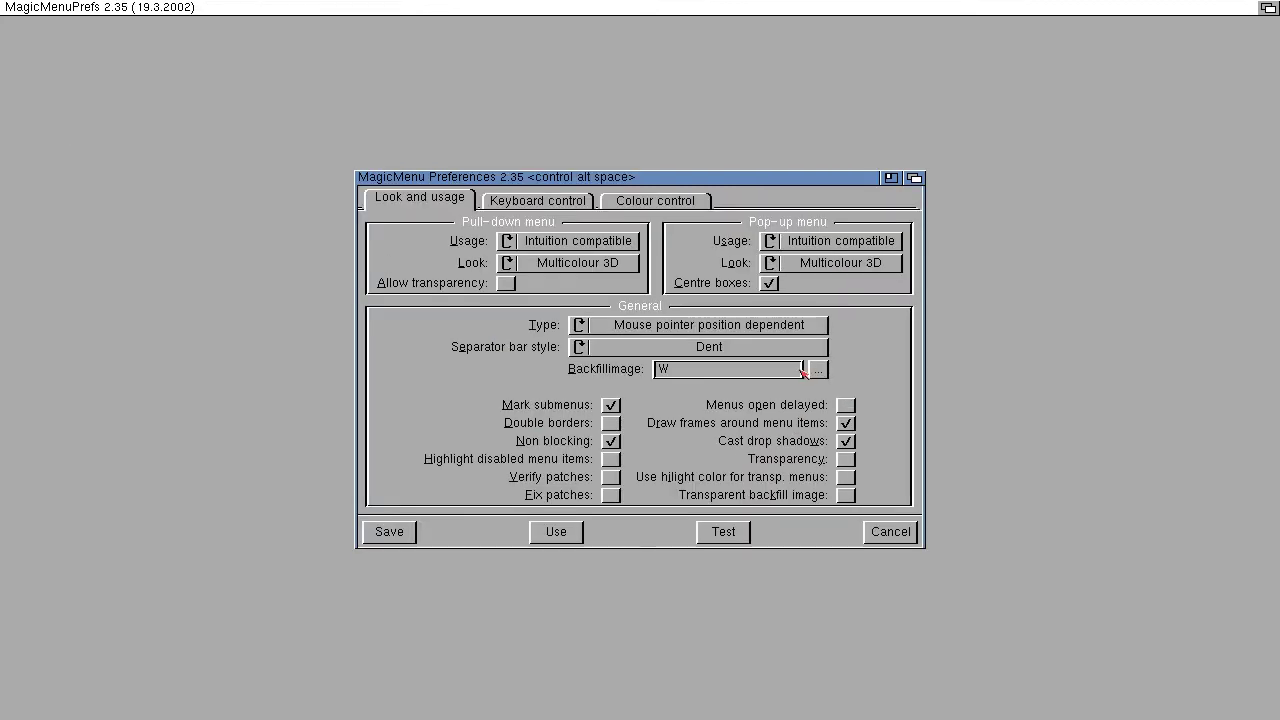
{"action": "left_click", "coordinate": [818, 370]}
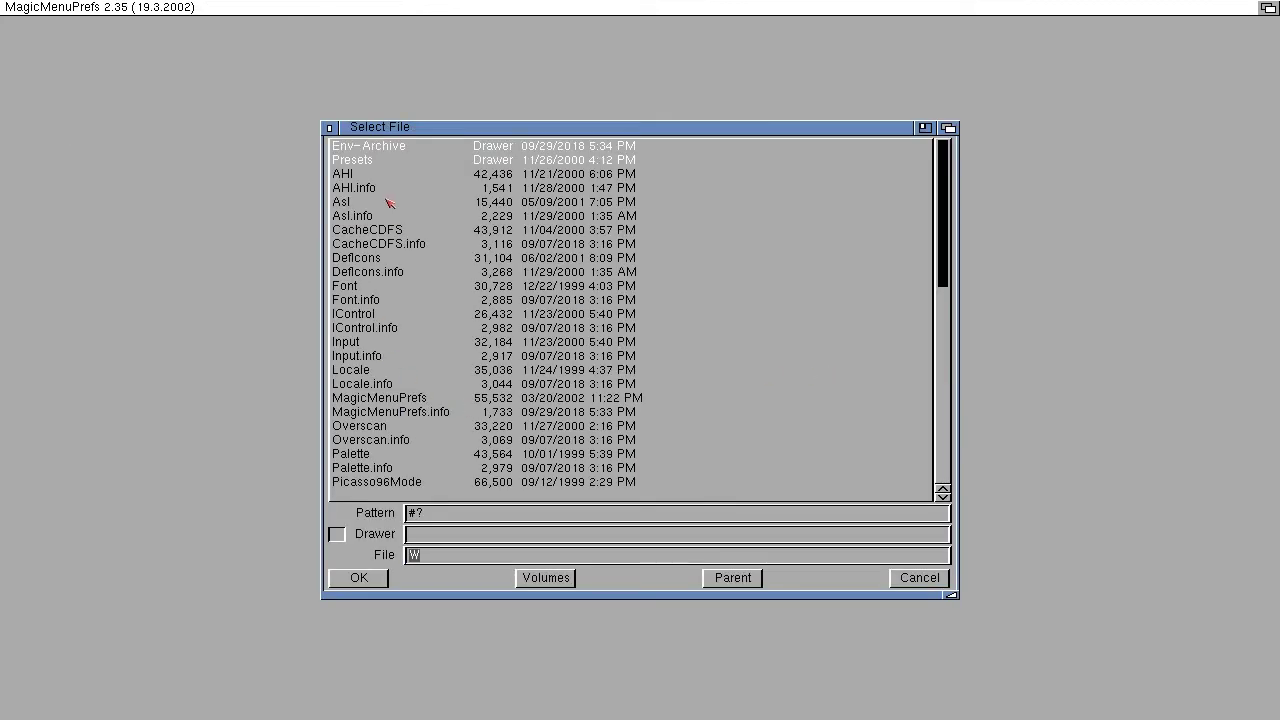
{"action": "left_click", "coordinate": [361, 160]}
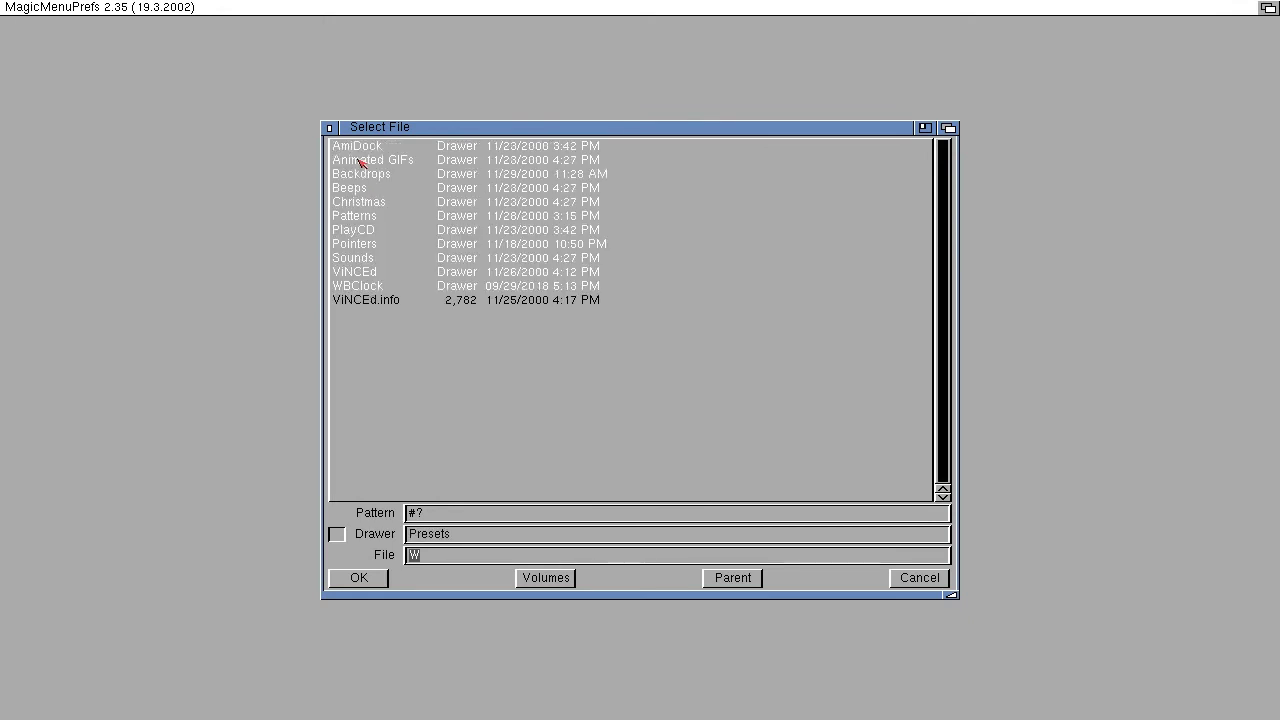
{"action": "left_click", "coordinate": [366, 215]}
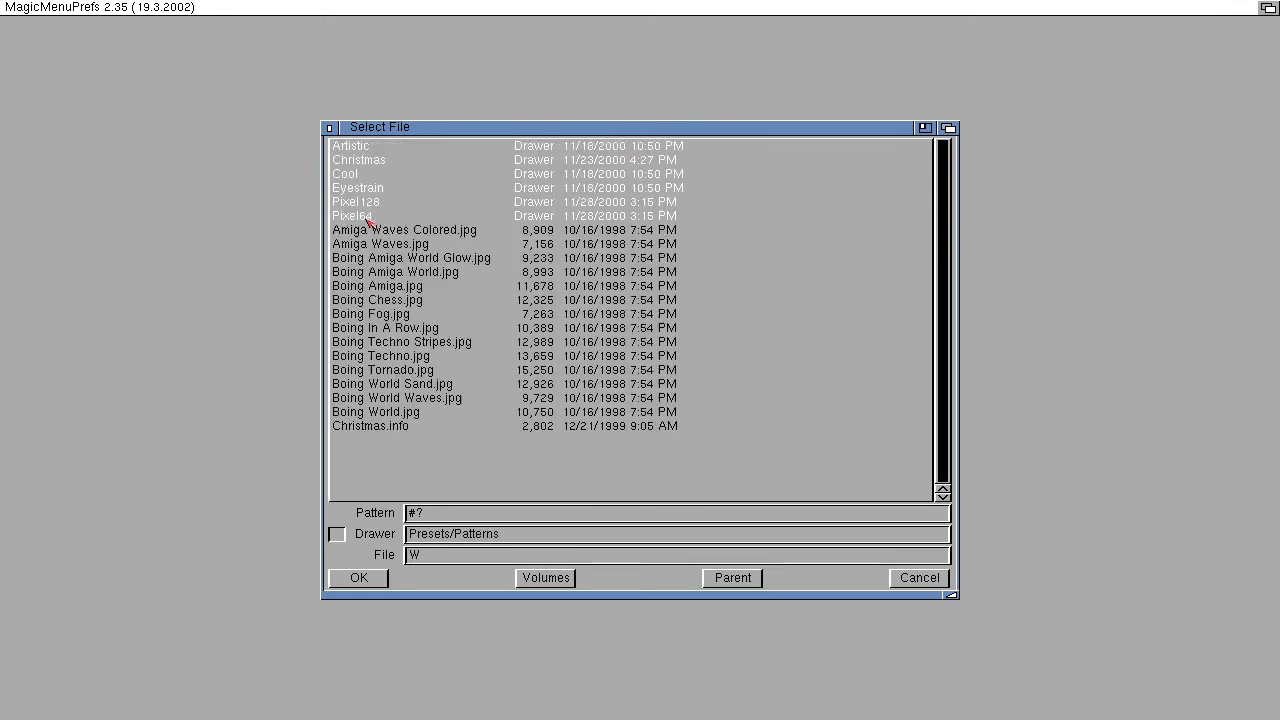
{"action": "left_click", "coordinate": [386, 287]}
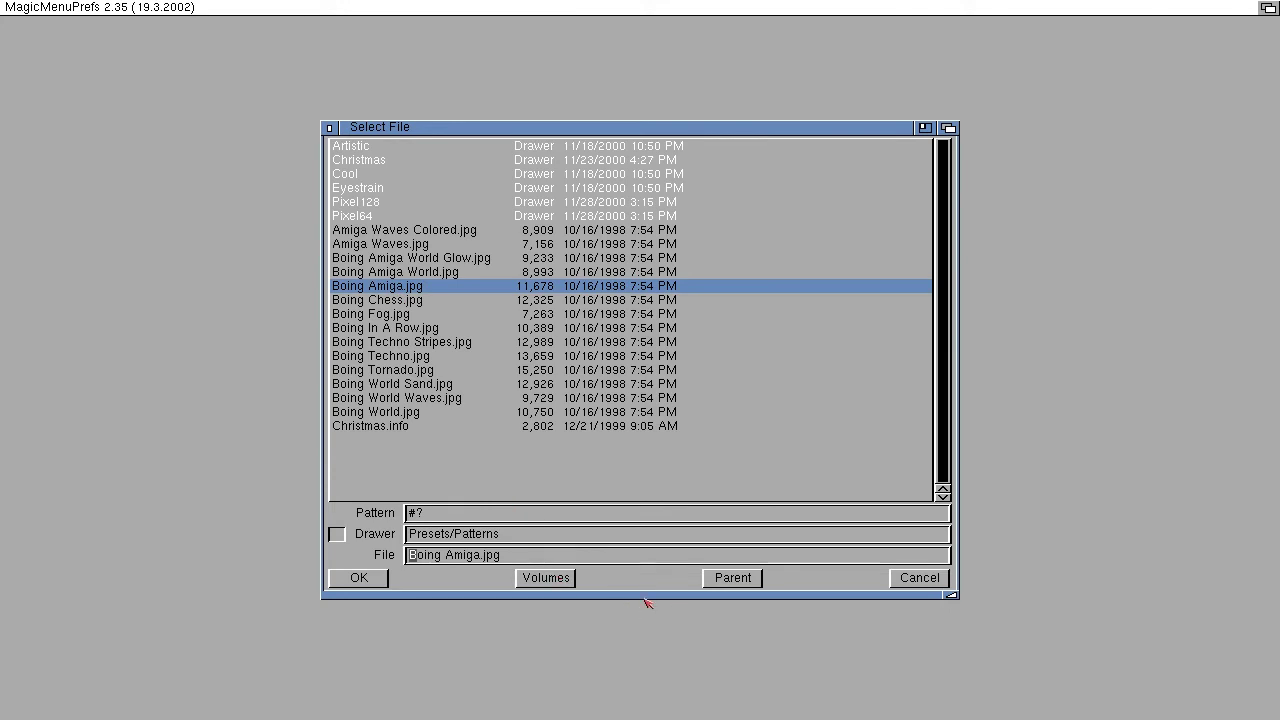
{"action": "left_click", "coordinate": [376, 582]}
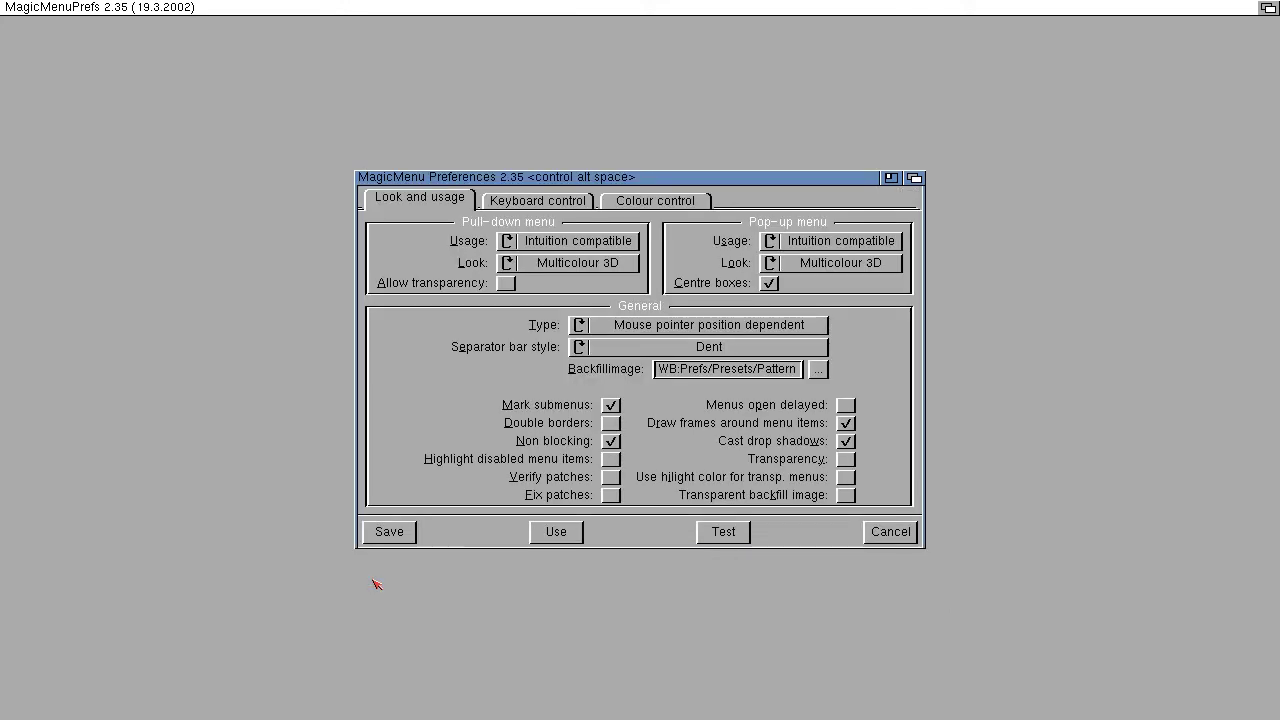
{"action": "left_click", "coordinate": [726, 535]}
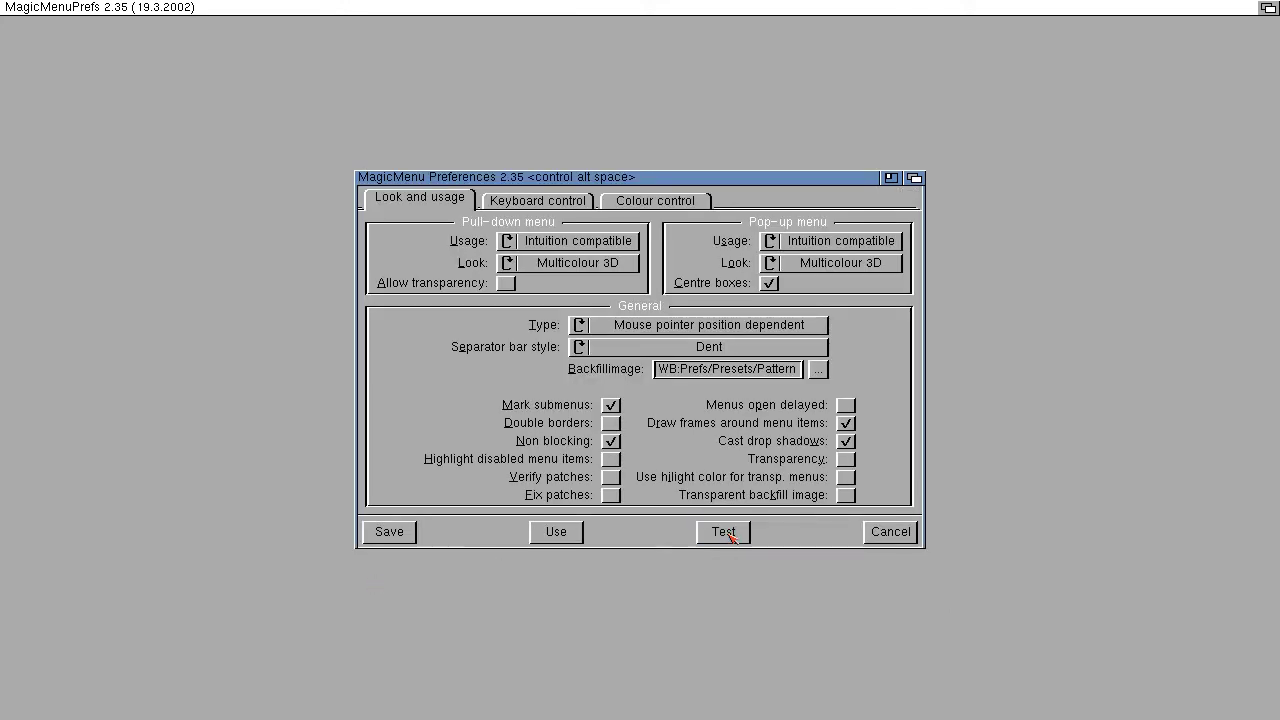
{"action": "right_click", "coordinate": [732, 472]}
{"action": "left_click", "coordinate": [399, 537]}
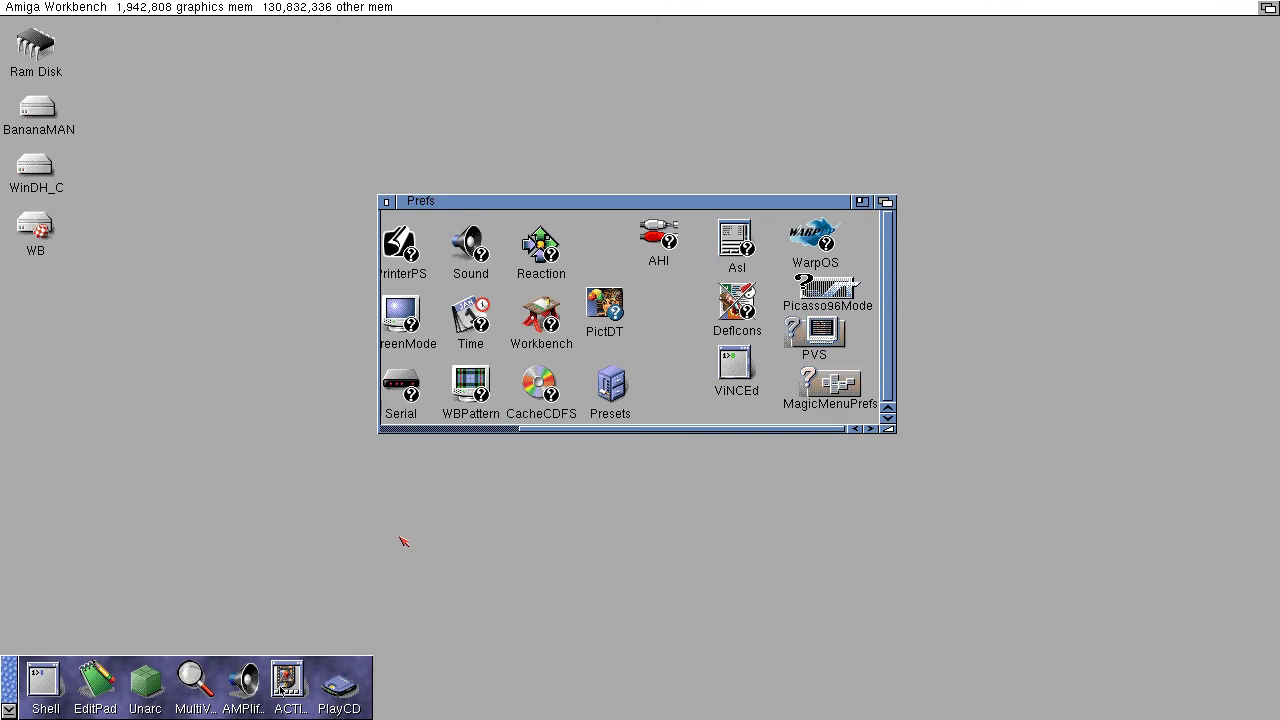
Examine the backfill image in the Workbench pop-up menus on the empty desktop.
{"action": "left_click", "coordinate": [403, 541]}
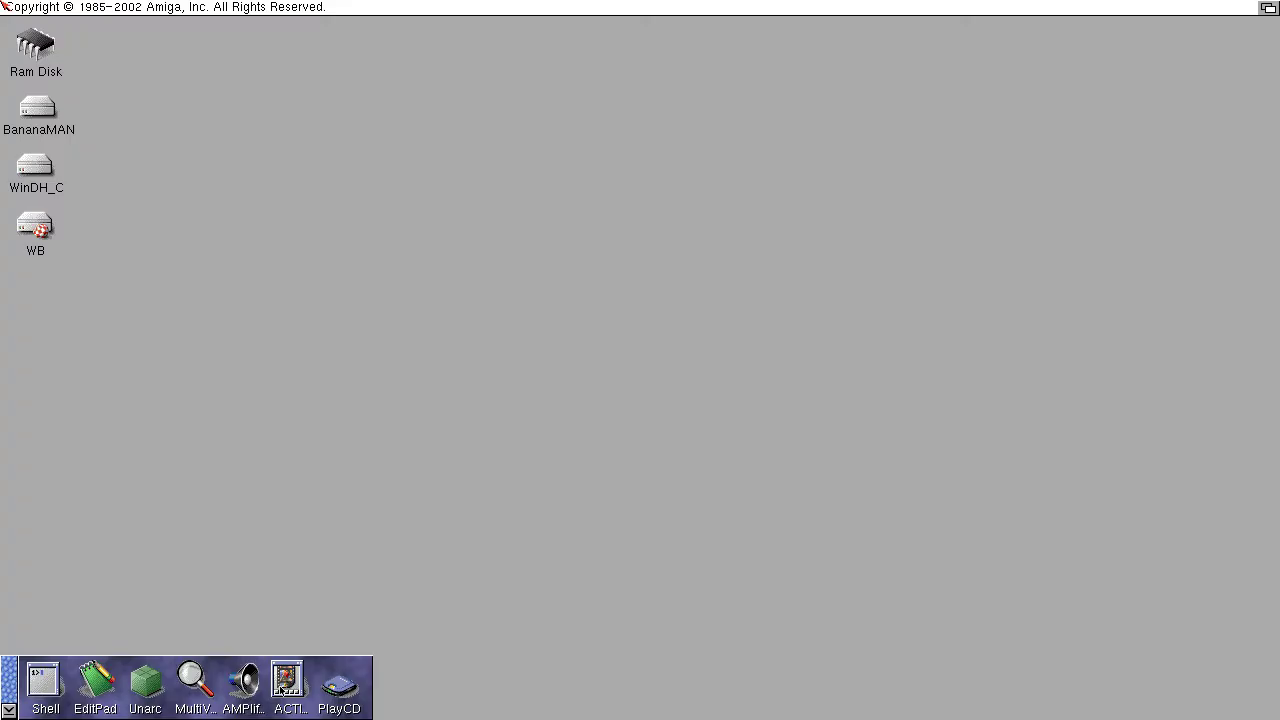
{"action": "right_click", "coordinate": [378, 274]}
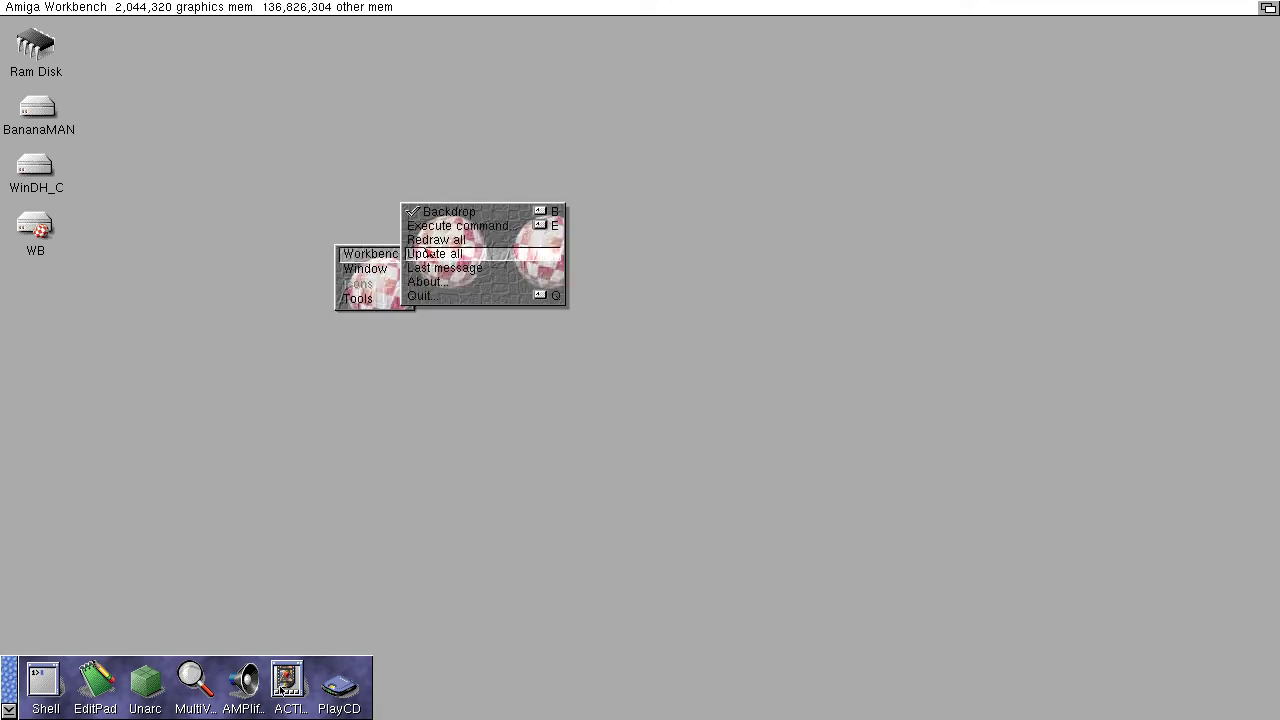
{"action": "right_click", "coordinate": [336, 189]}
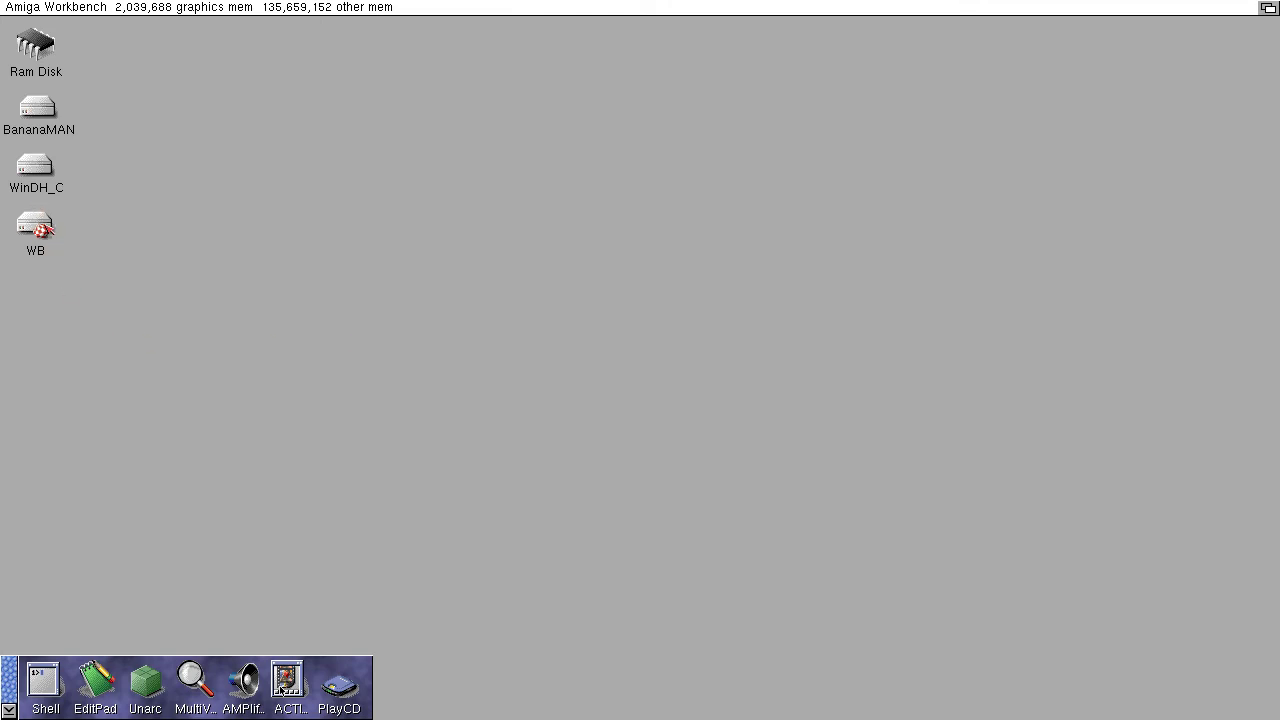
{"action": "right_click", "coordinate": [481, 314]}
{"action": "mouse_move", "coordinate": [497, 264]}
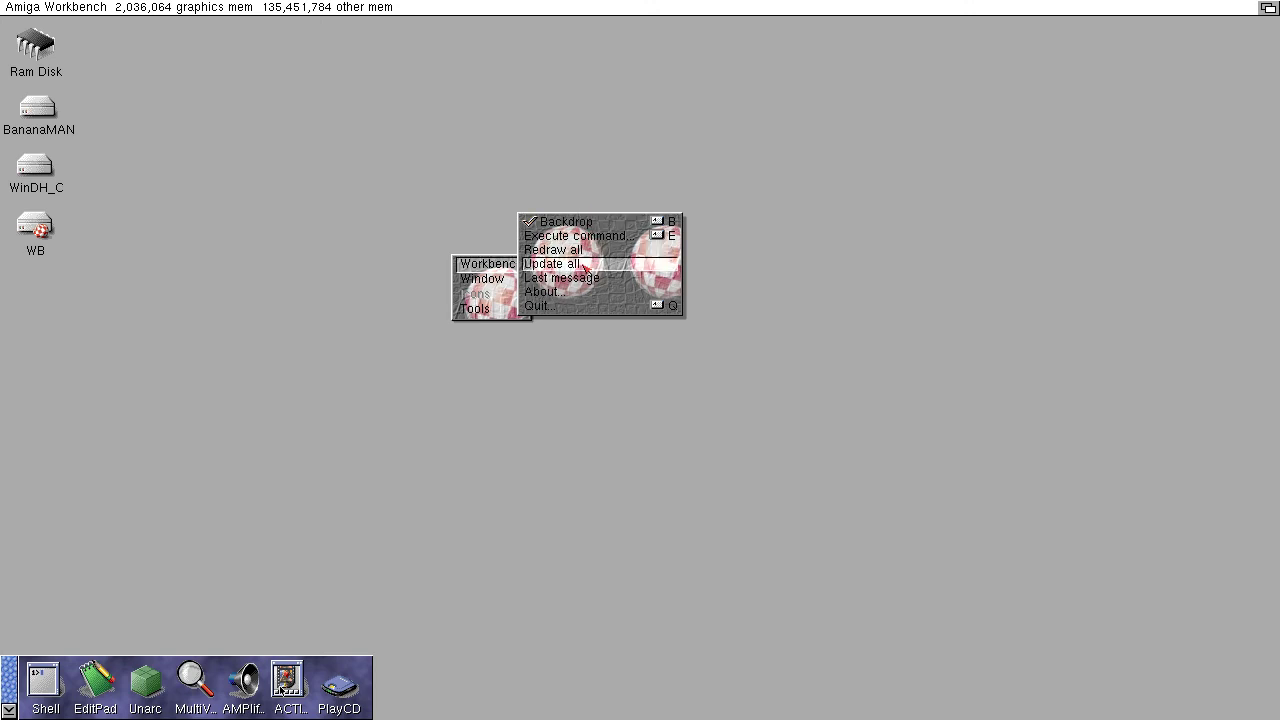
{"action": "left_click", "coordinate": [551, 293]}
{"action": "left_click", "coordinate": [128, 142]}
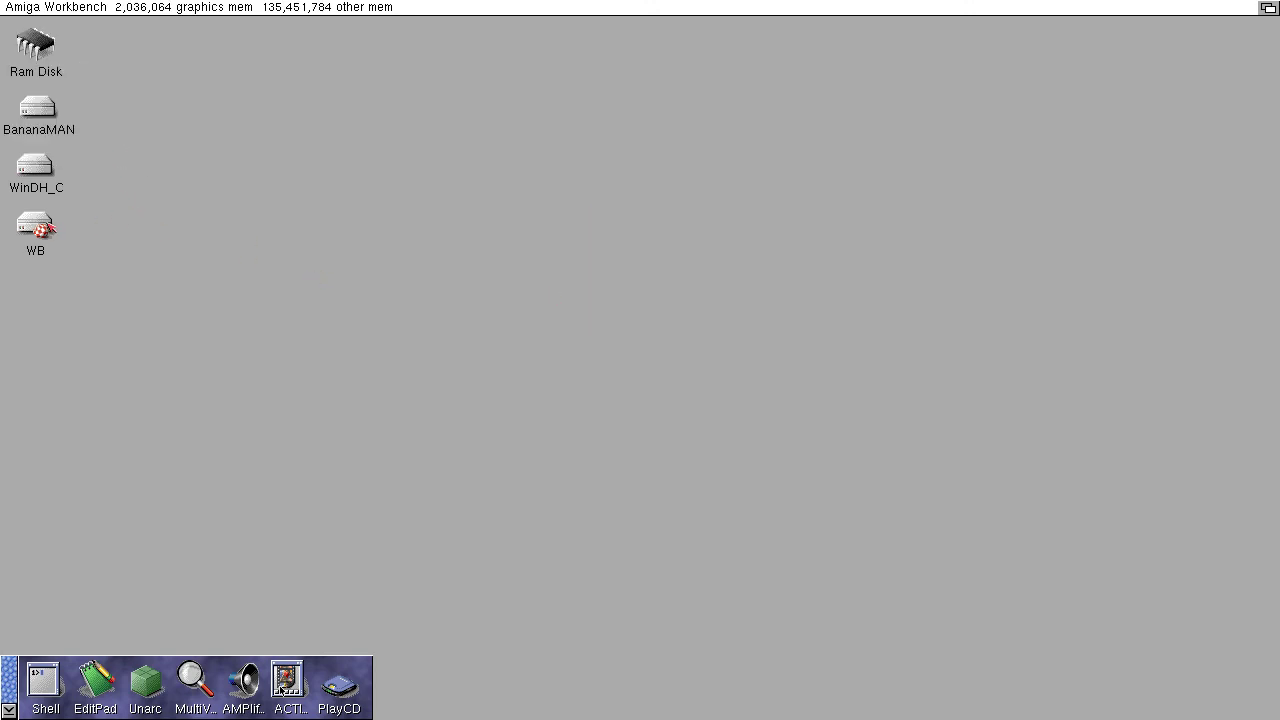
Open the Prefs drawer on WB, enlarge its window to show all icons, and open MagicMenuPrefs.
{"action": "double_click", "coordinate": [40, 228]}
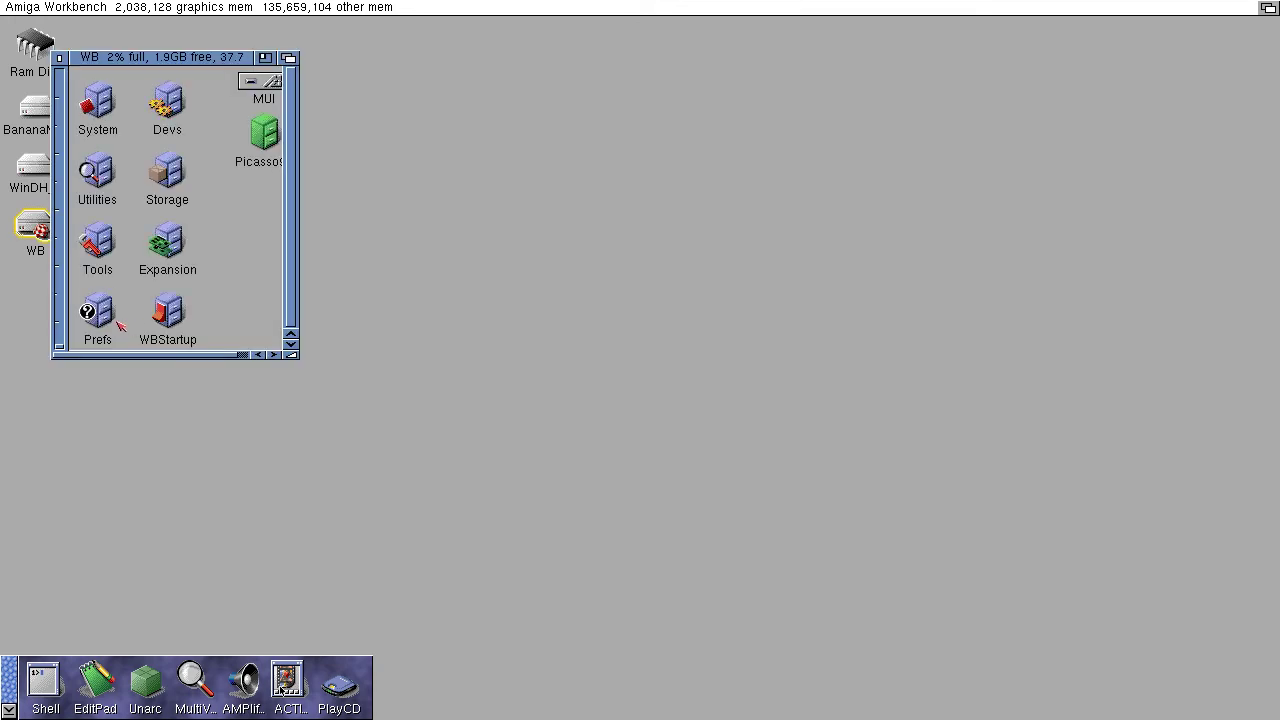
{"action": "double_click", "coordinate": [116, 322]}
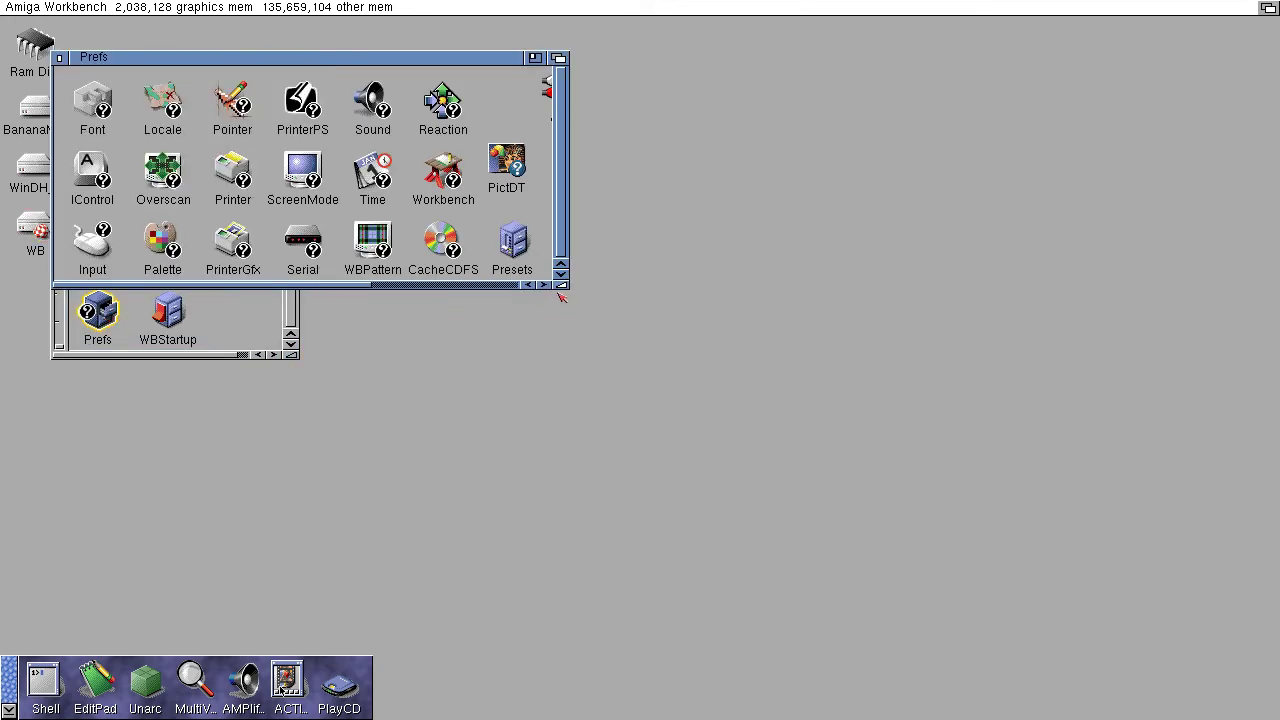
{"action": "left_click_drag", "start_coordinate": [560, 291], "coordinate": [905, 485]}
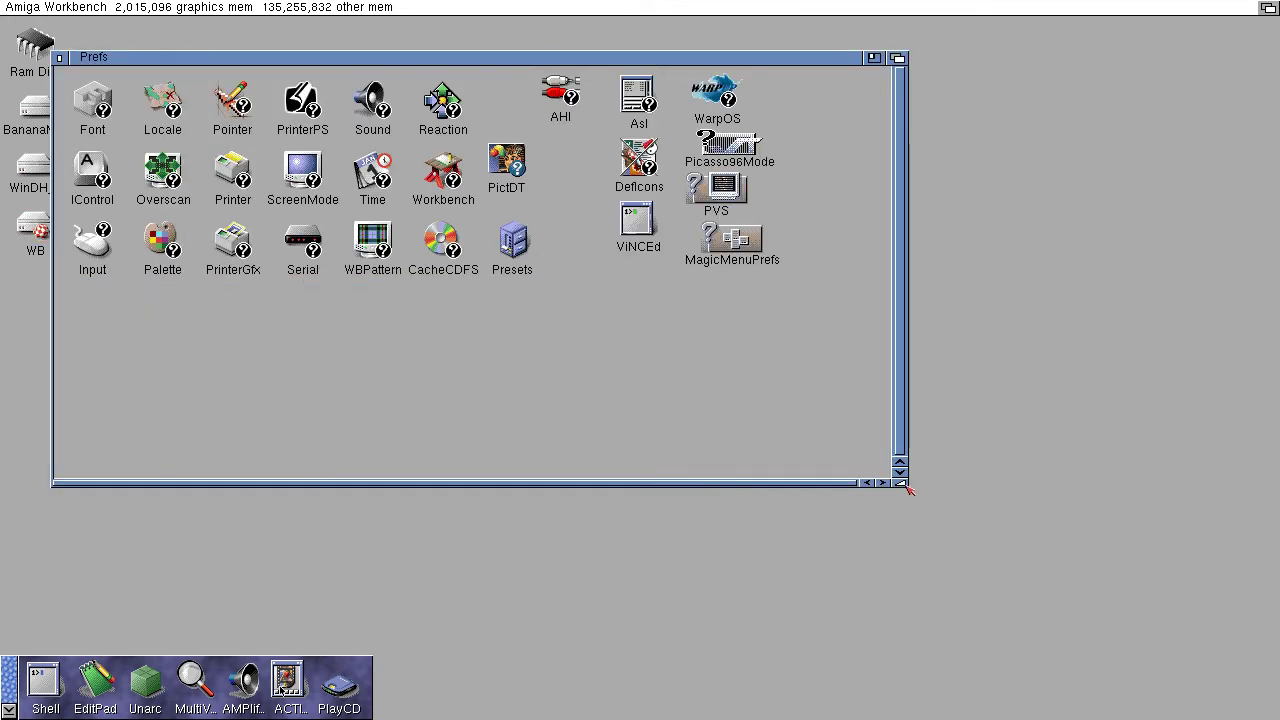
{"action": "double_click", "coordinate": [735, 245]}
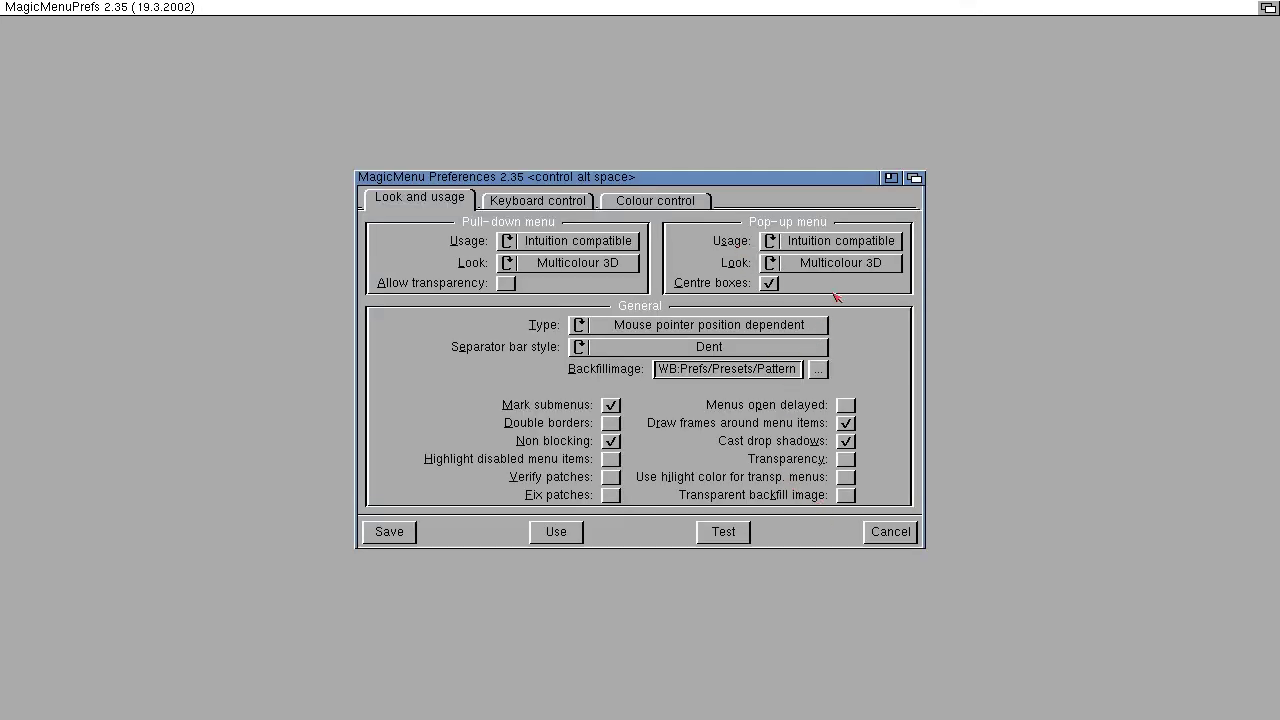
Set the usage of both the pull-down and pop-up menus to Sticky mouse button and save the preferences.
{"action": "left_click", "coordinate": [771, 241]}
{"action": "left_click", "coordinate": [507, 245]}
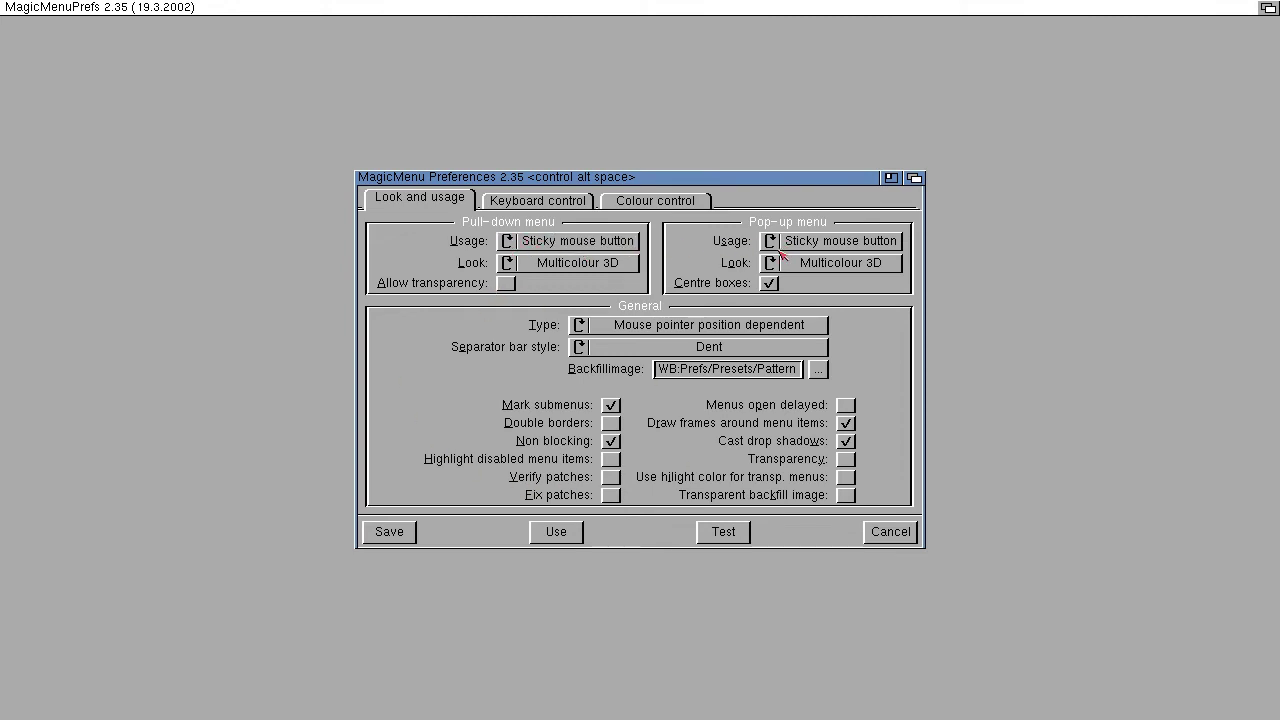
{"action": "left_click", "coordinate": [370, 522]}
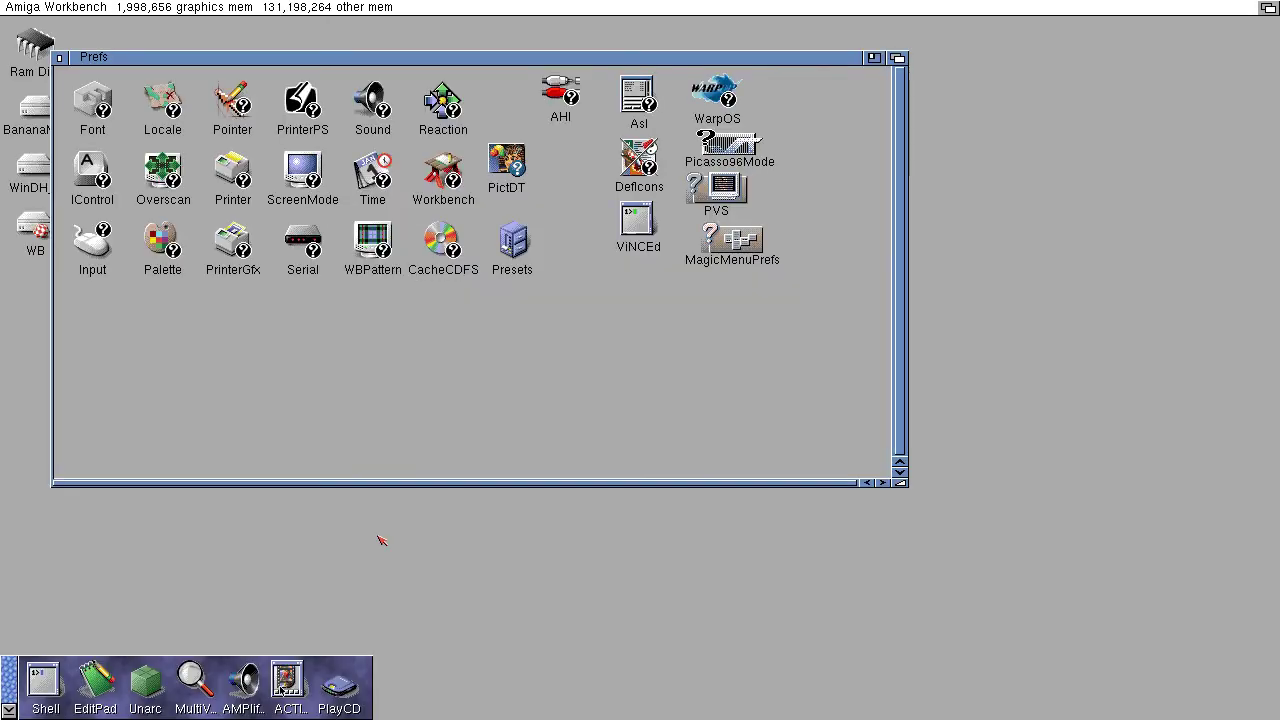
Check the sticky behaviour of the Workbench and Window pop-up menus over the desktop and the Prefs window.
{"action": "right_click", "coordinate": [380, 540]}
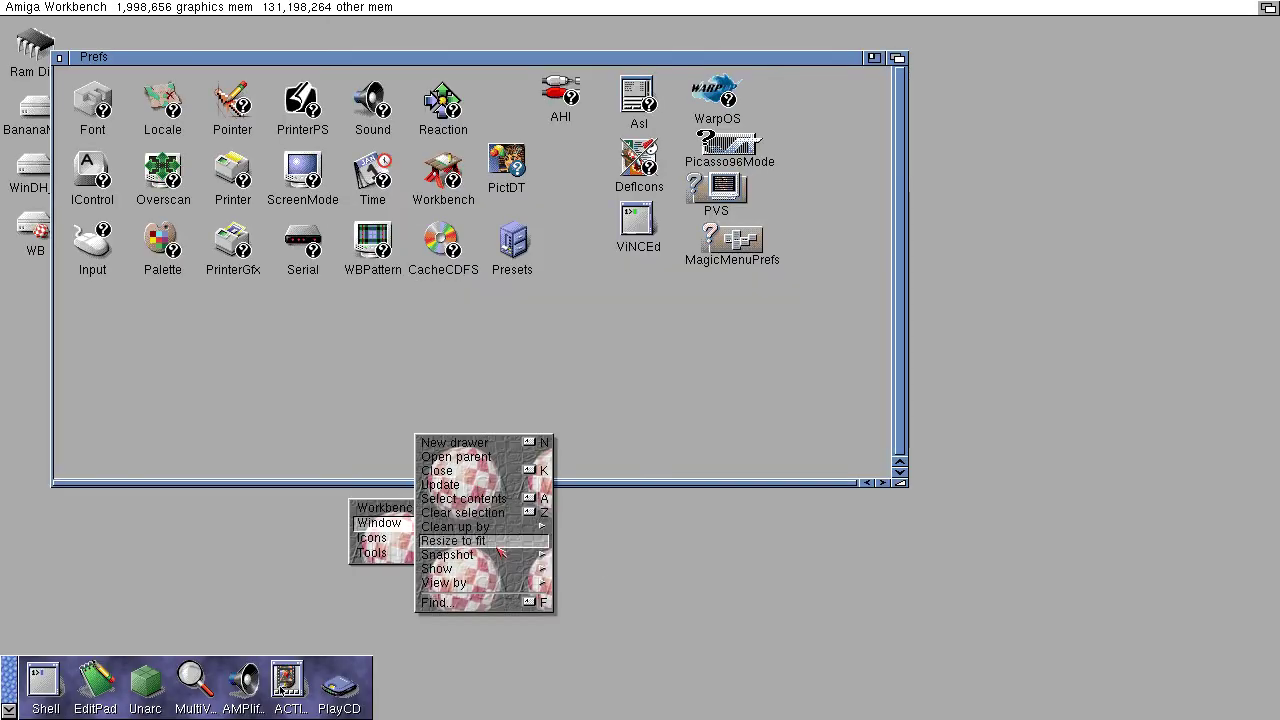
{"action": "mouse_move", "coordinate": [480, 527]}
{"action": "right_click", "coordinate": [668, 344]}
{"action": "right_click", "coordinate": [675, 340]}
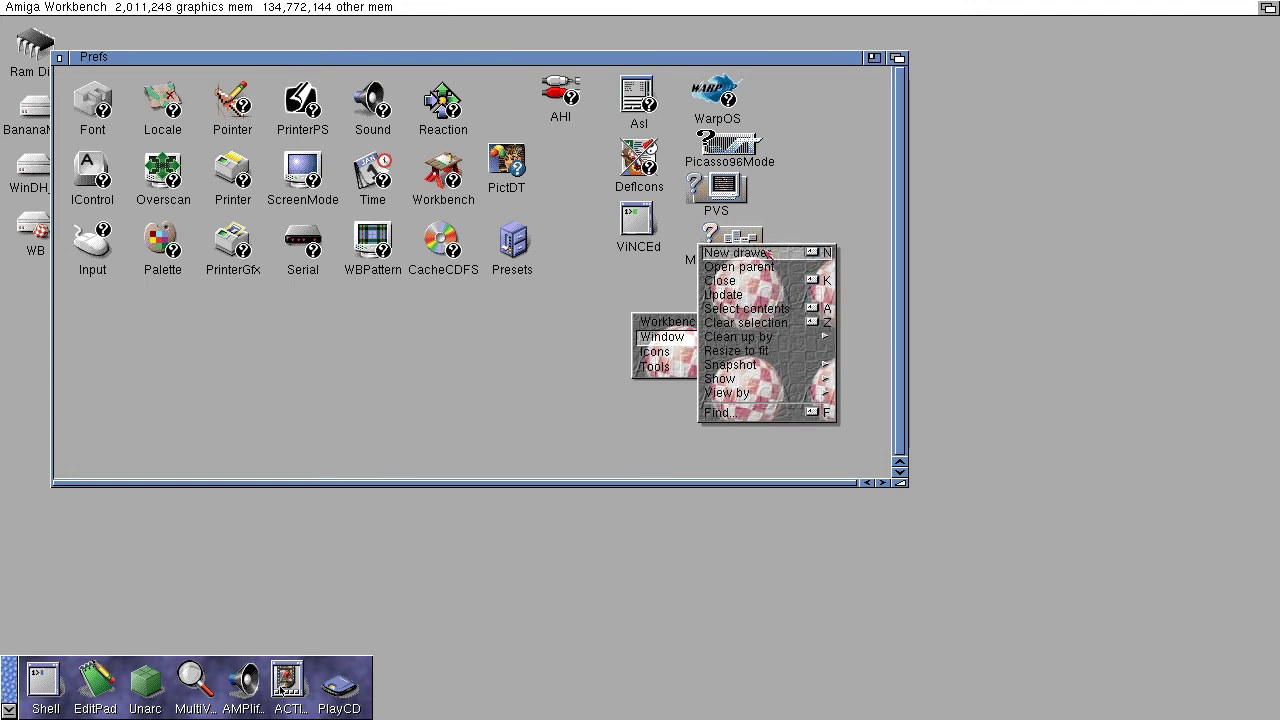
{"action": "mouse_move", "coordinate": [668, 322]}
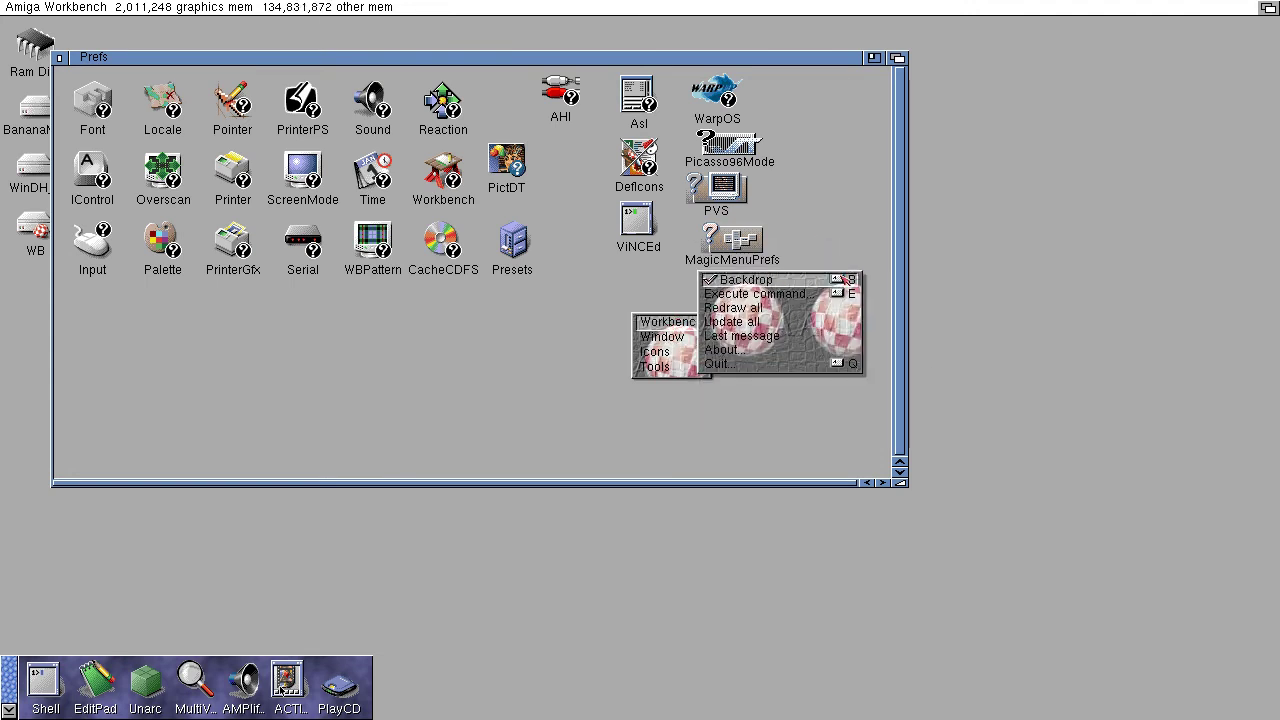
Reopen MagicMenuPrefs, save Amiga Waves Colored.jpg as the backfill image, and check it in the Icons menu.
{"action": "double_click", "coordinate": [750, 244]}
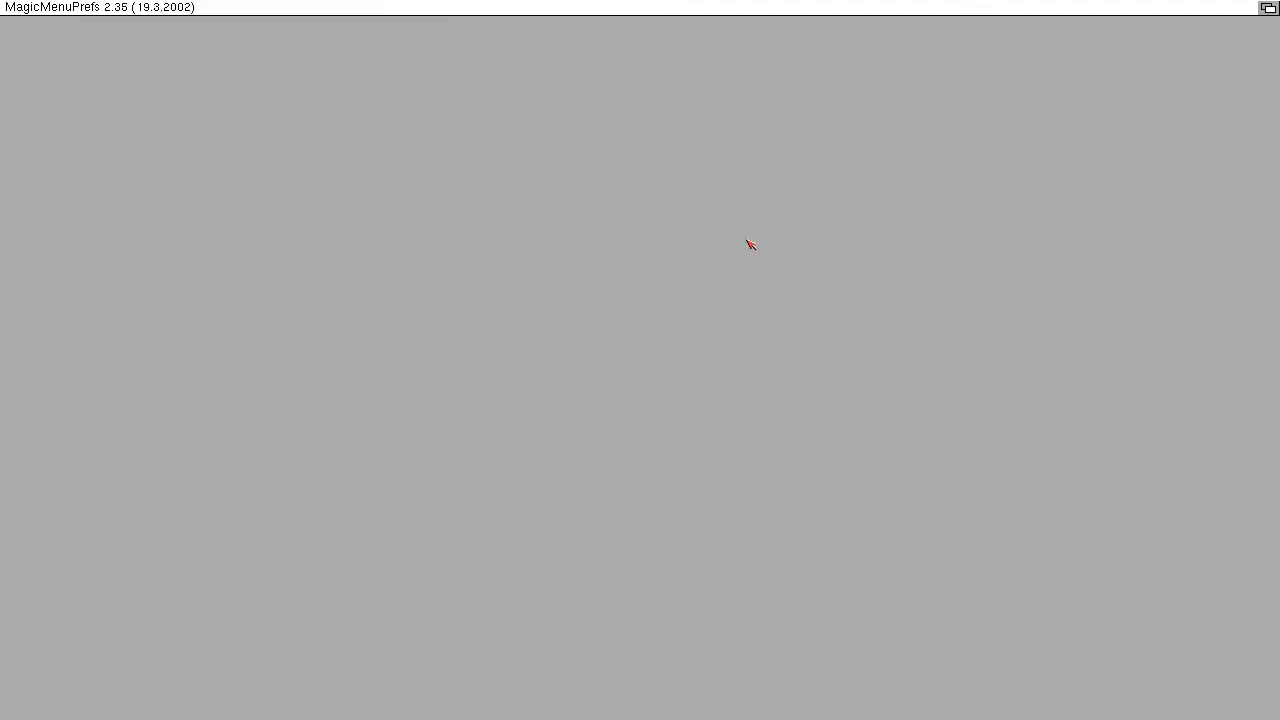
{"action": "left_click", "coordinate": [816, 372]}
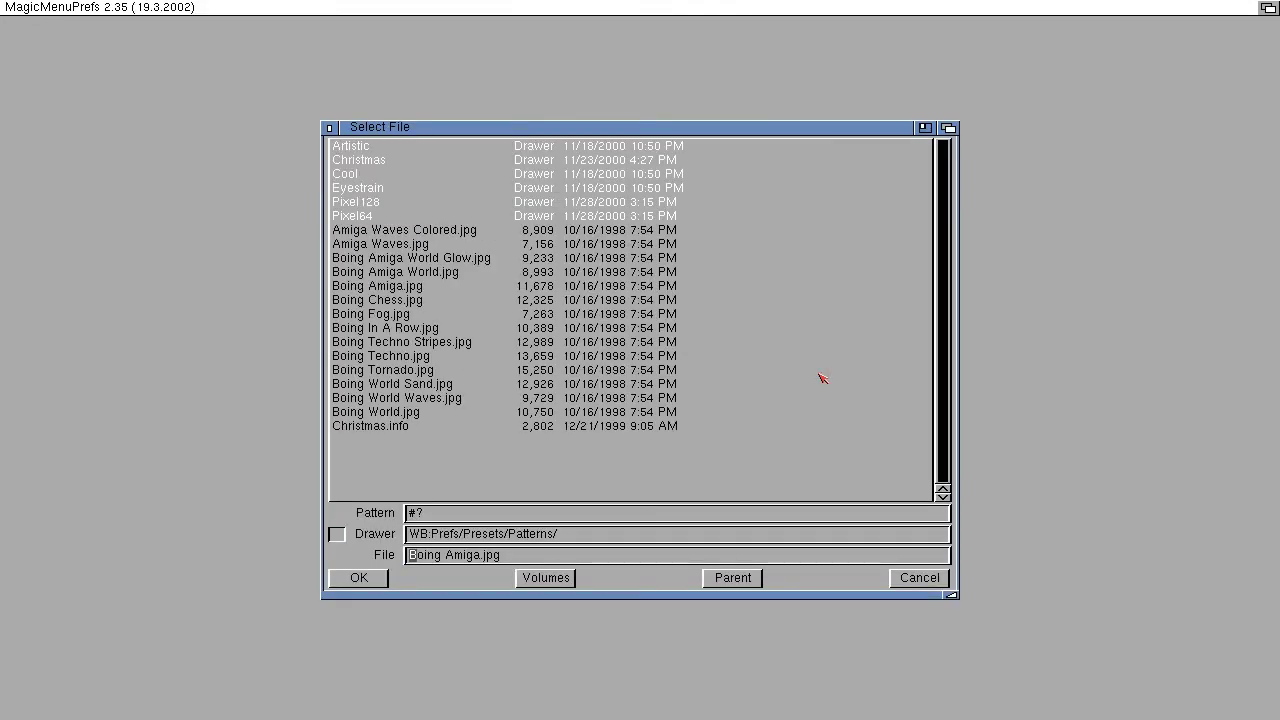
{"action": "left_click", "coordinate": [398, 232]}
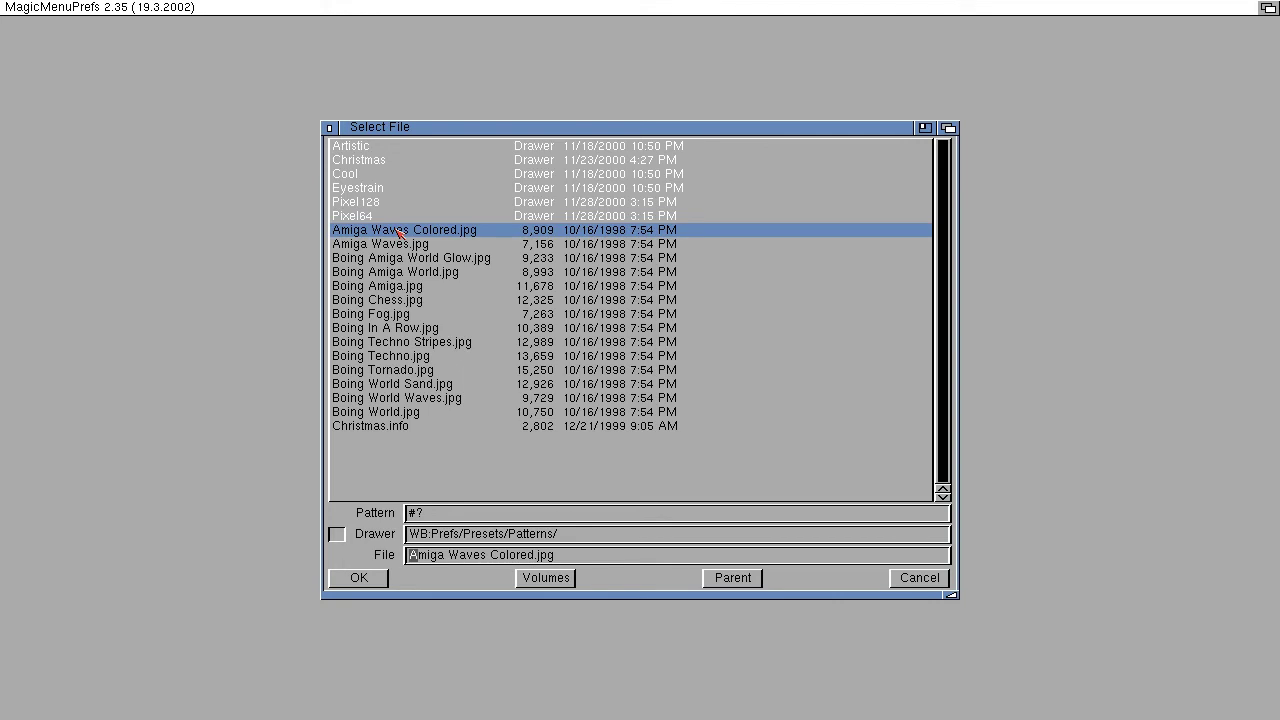
{"action": "left_click", "coordinate": [379, 579]}
{"action": "left_click", "coordinate": [411, 535]}
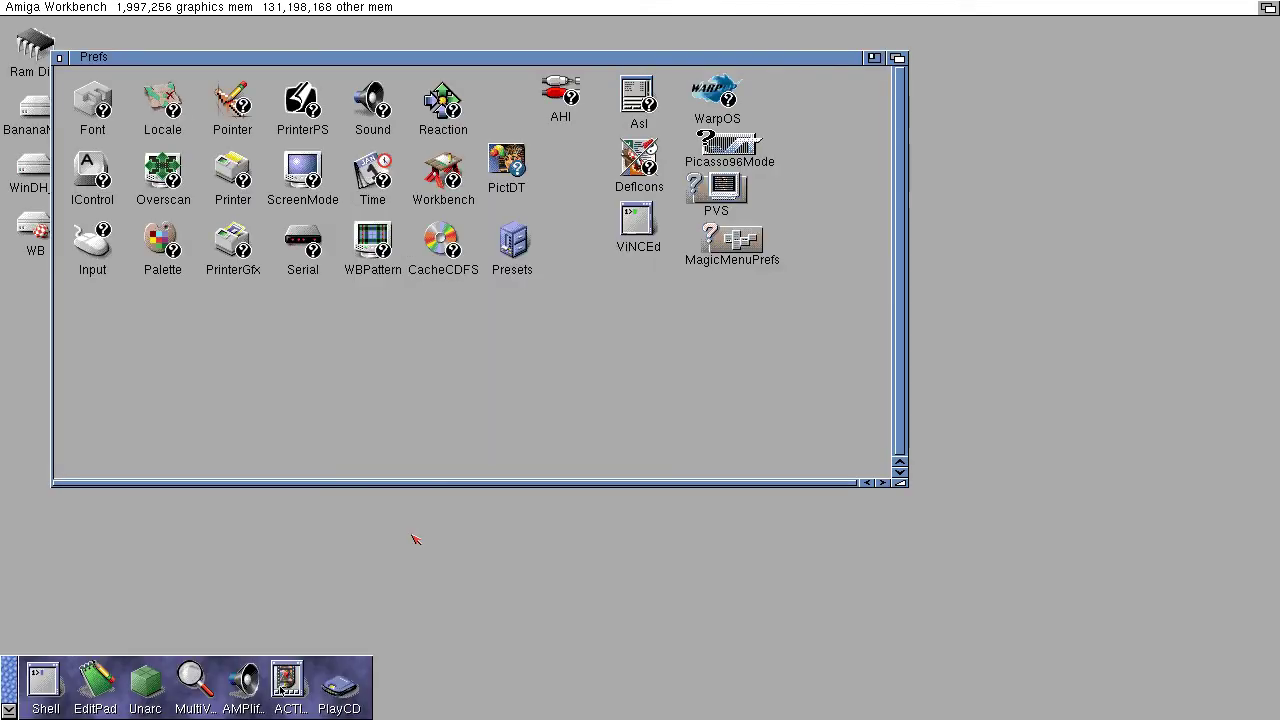
{"action": "right_click", "coordinate": [556, 382]}
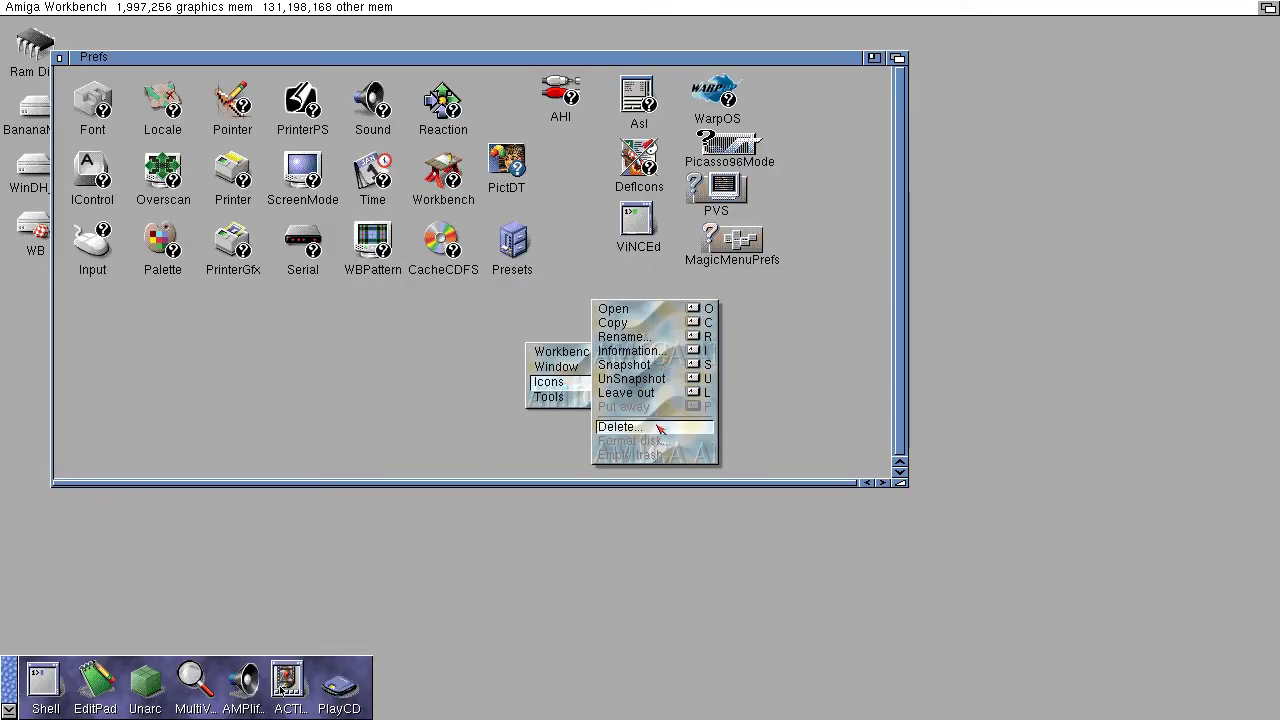
Dismiss the pop-up menu, open WBPattern, set the Workbench background type to Picture and start choosing its picture file.
{"action": "mouse_move", "coordinate": [573, 371]}
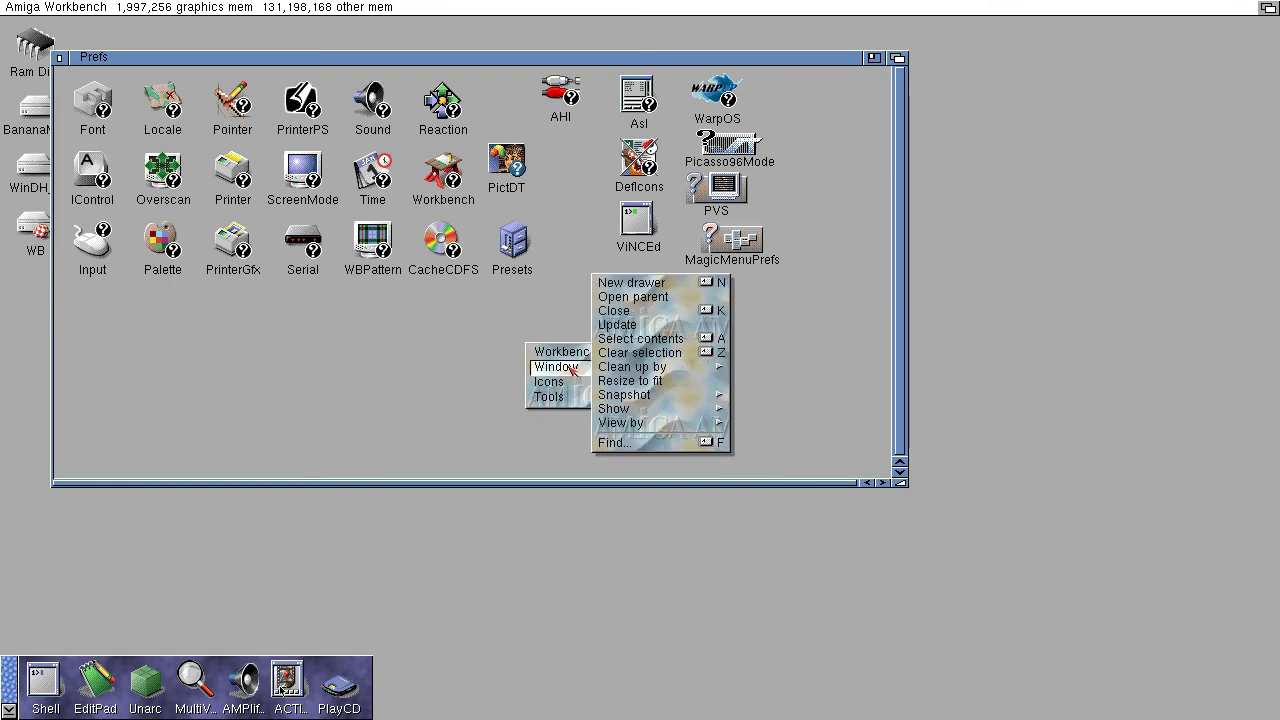
{"action": "right_click", "coordinate": [455, 313]}
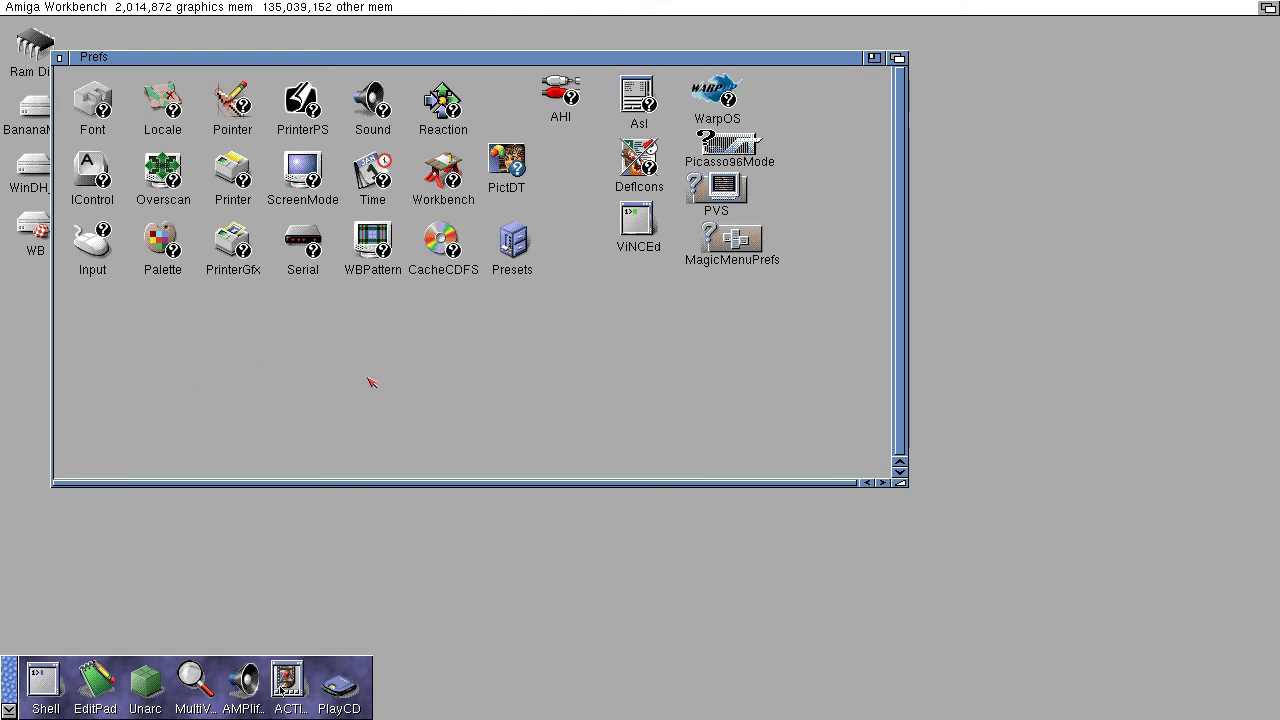
{"action": "double_click", "coordinate": [372, 240]}
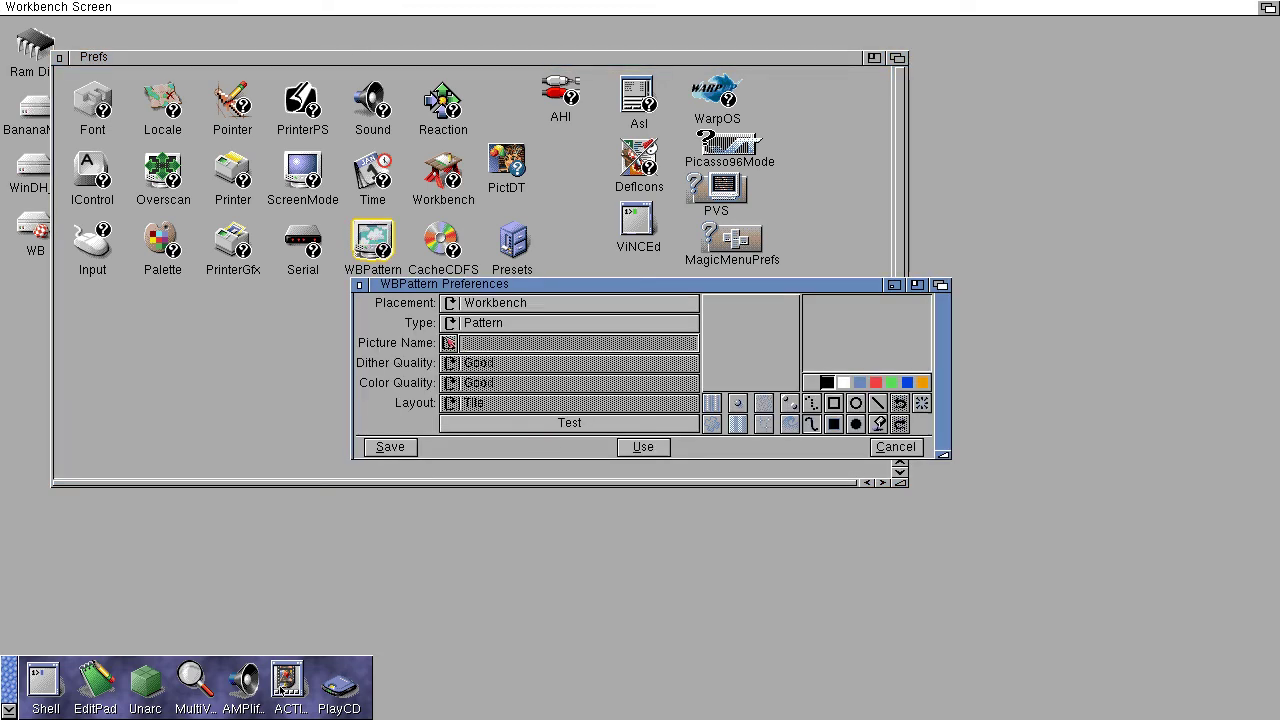
{"action": "left_click", "coordinate": [452, 326]}
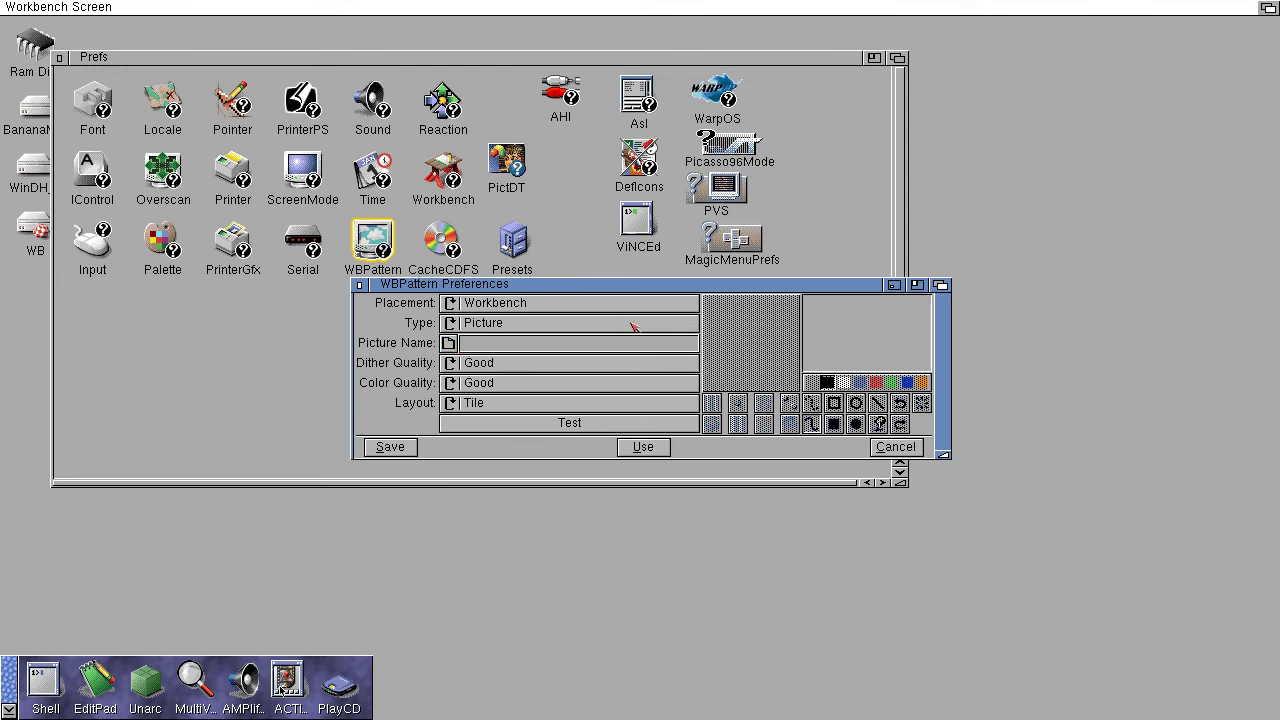
{"action": "left_click", "coordinate": [452, 343]}
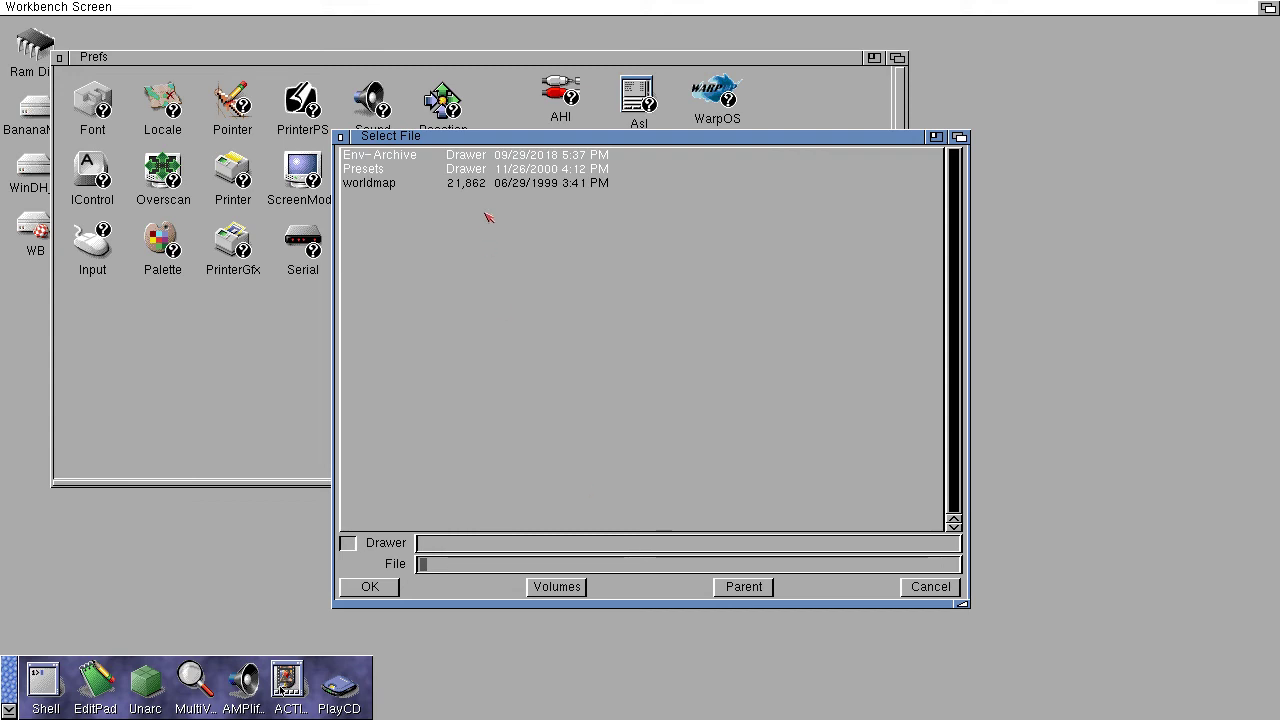
Browse the volume list and open the BananaMAN volume to look for a wallpaper picture.
{"action": "left_click", "coordinate": [578, 590]}
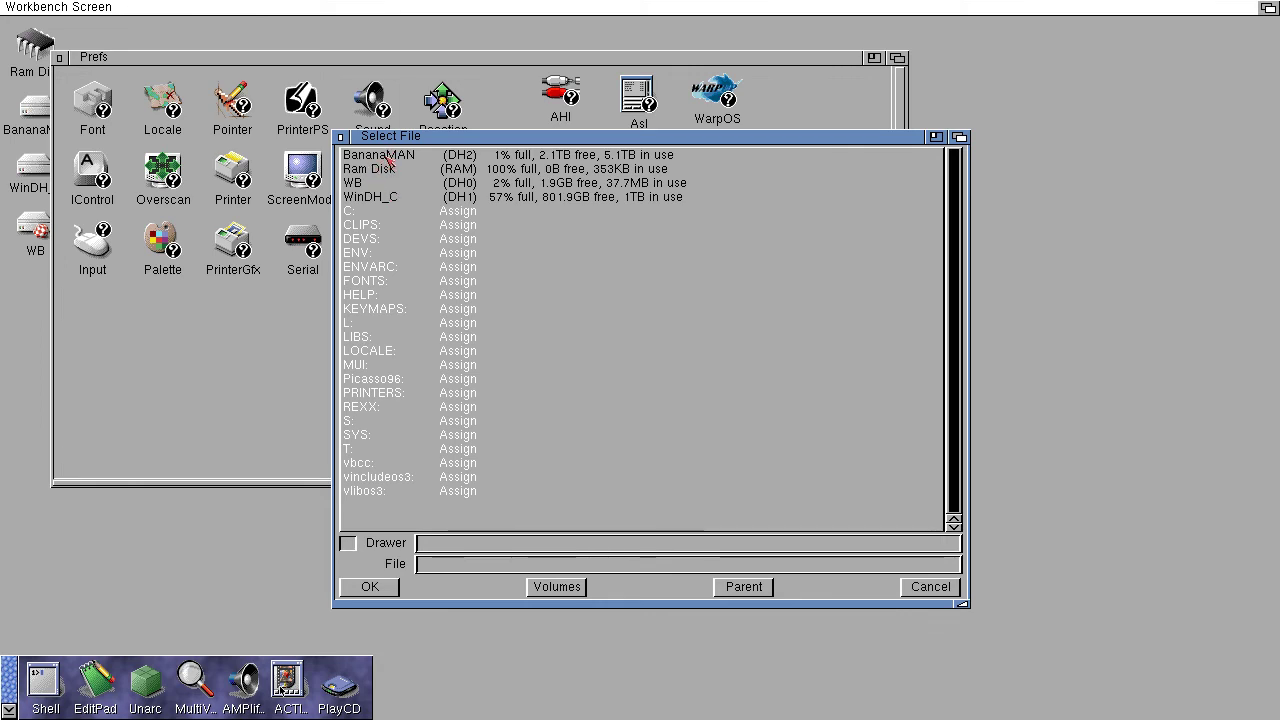
{"action": "double_click", "coordinate": [388, 157]}
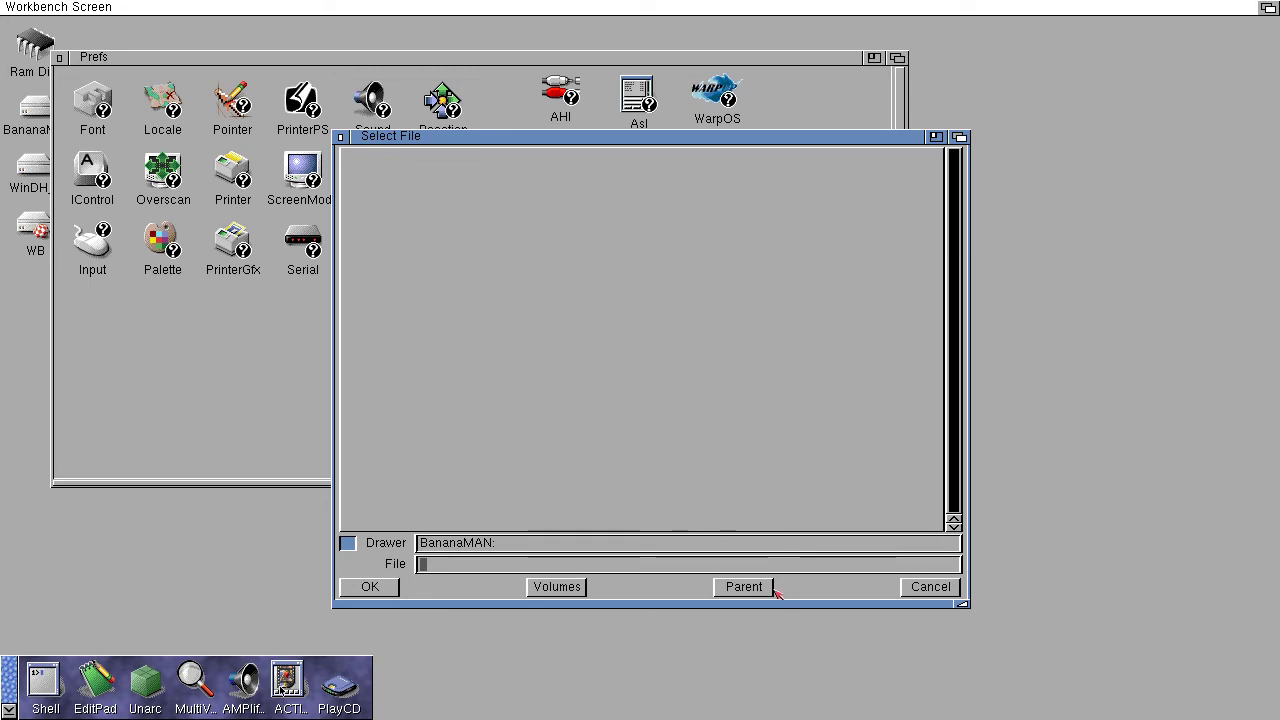
{"action": "right_click", "coordinate": [410, 175]}
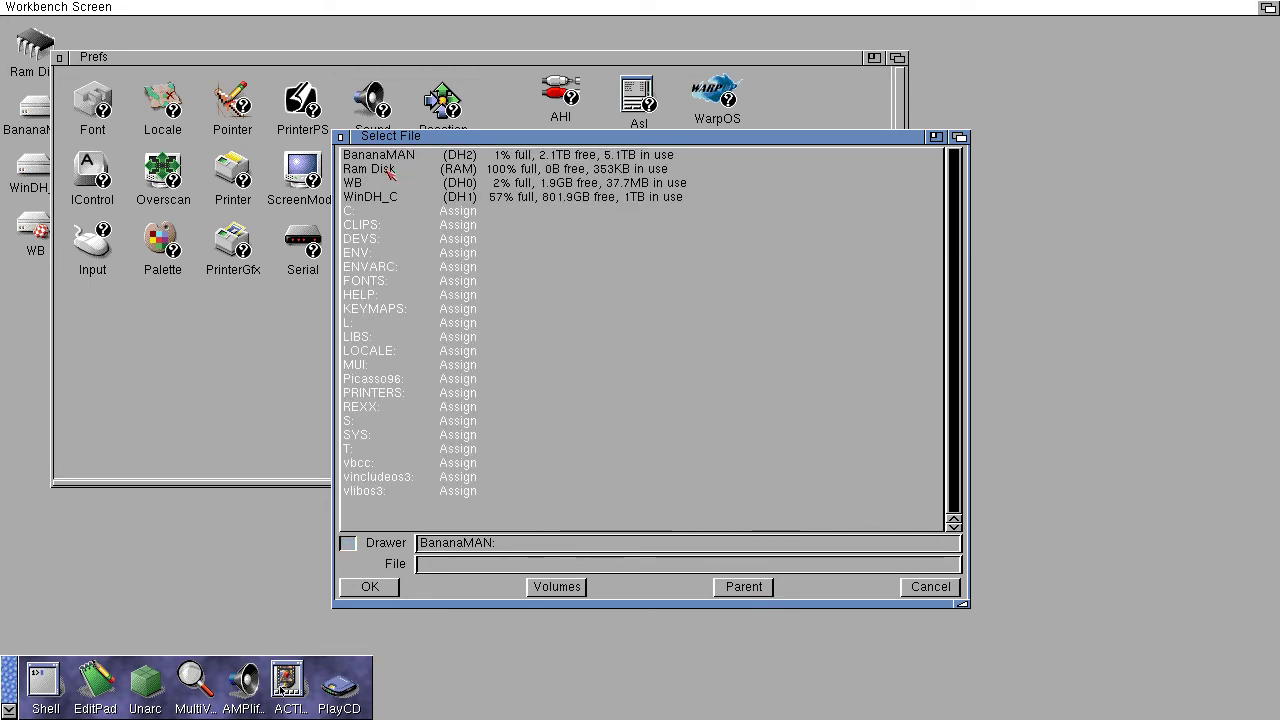
{"action": "double_click", "coordinate": [386, 157]}
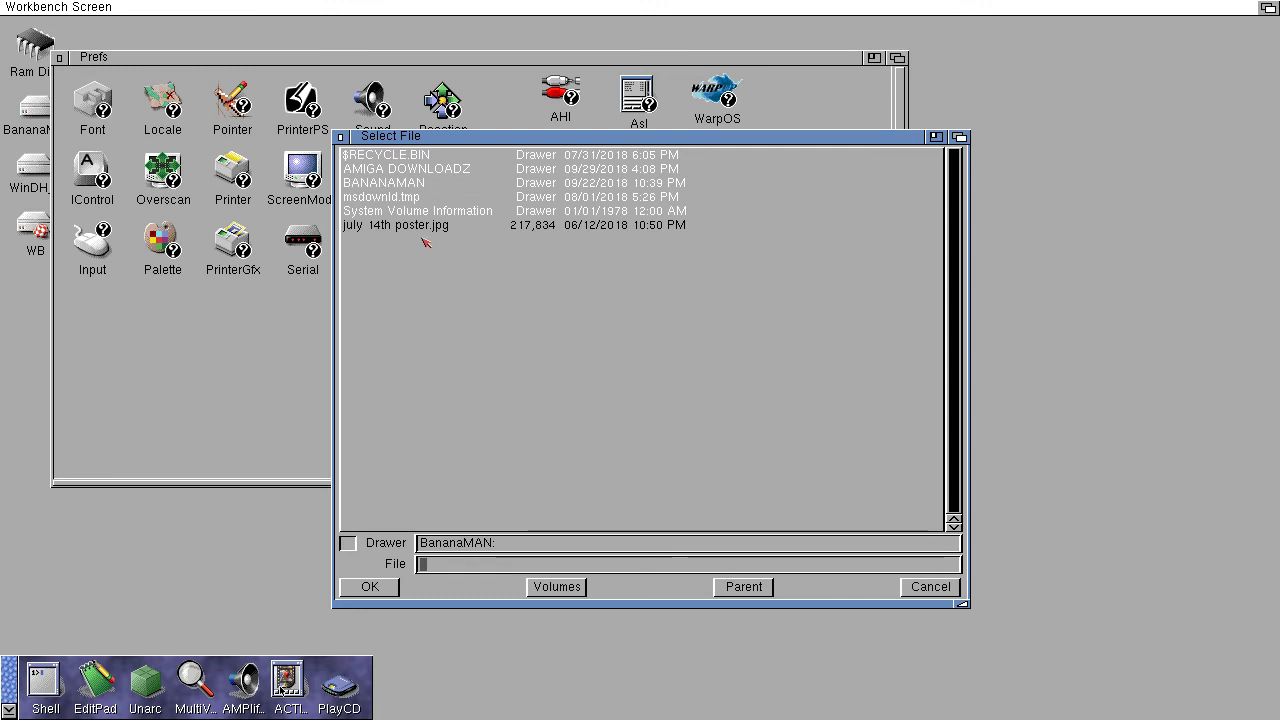
{"action": "double_click", "coordinate": [408, 184]}
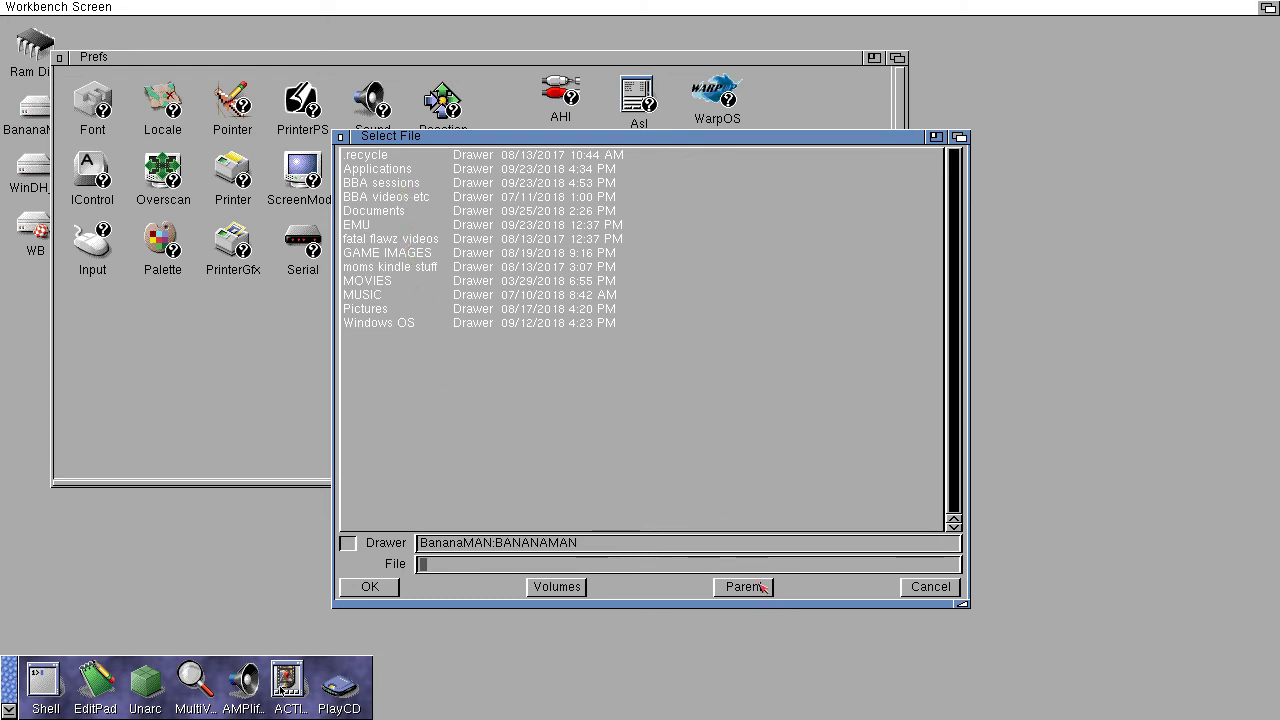
{"action": "left_click", "coordinate": [371, 226]}
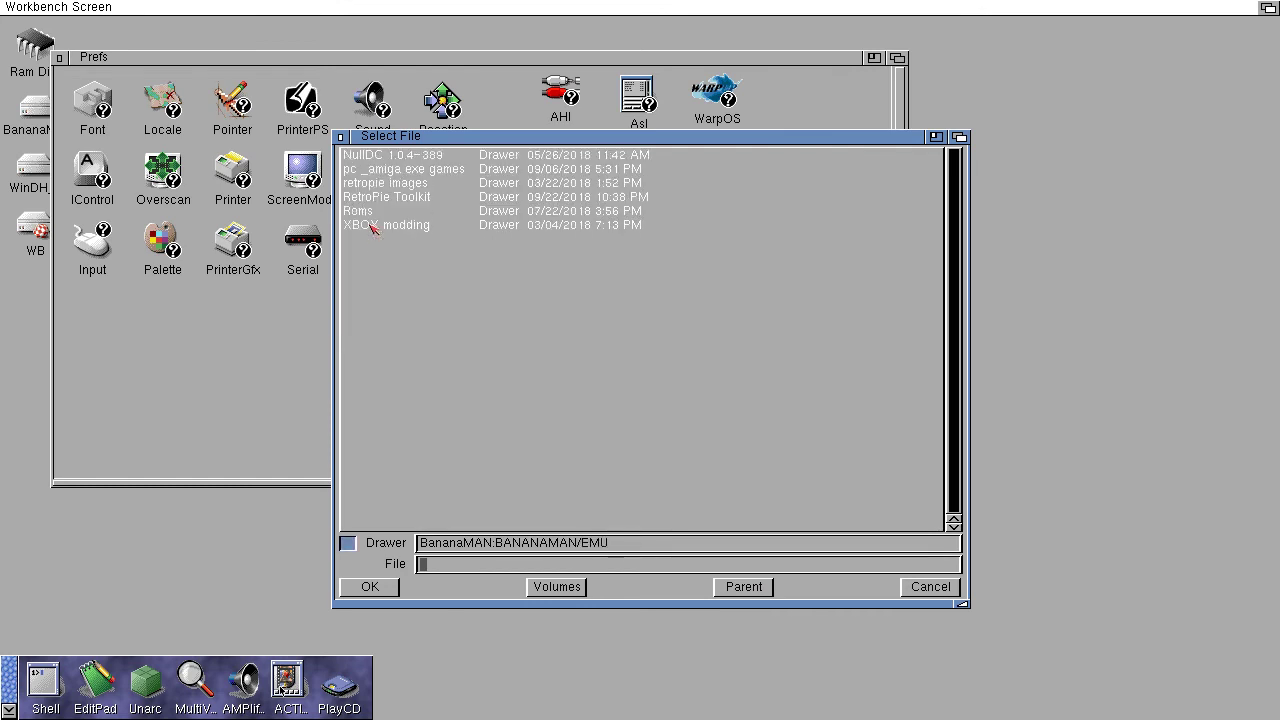
{"action": "left_click", "coordinate": [372, 160]}
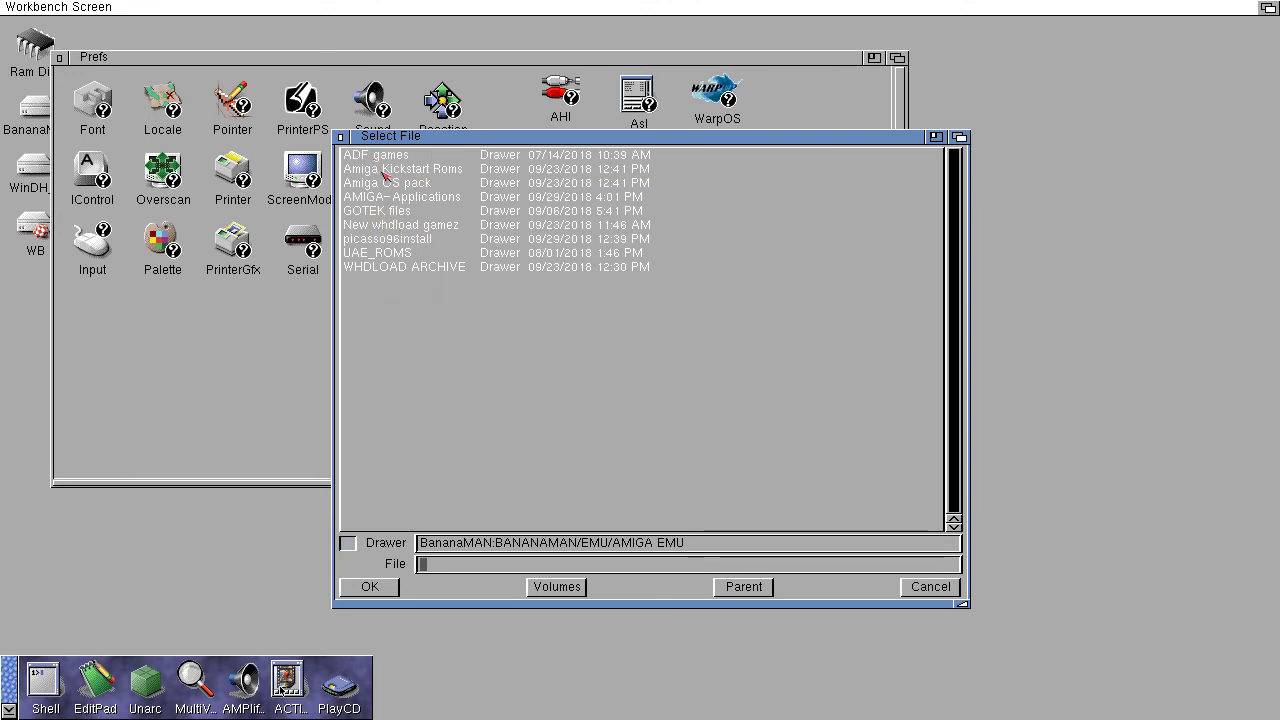
{"action": "left_click", "coordinate": [743, 587]}
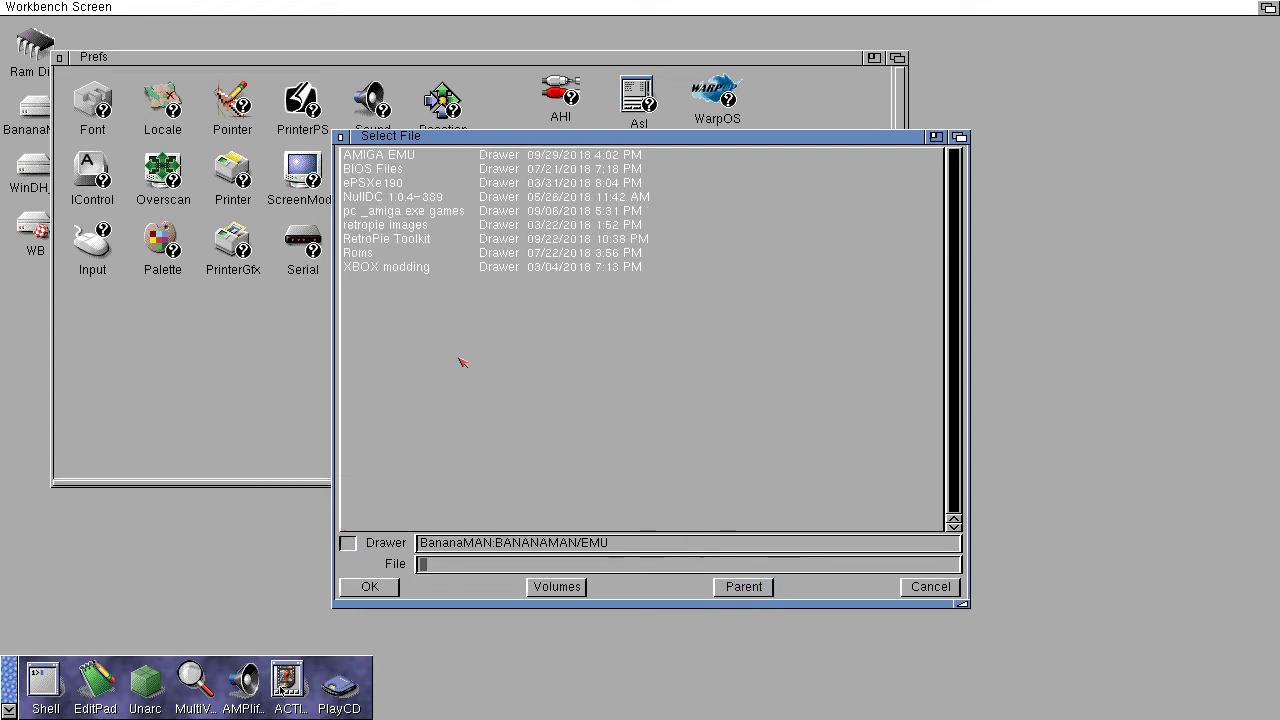
{"action": "left_click", "coordinate": [755, 589]}
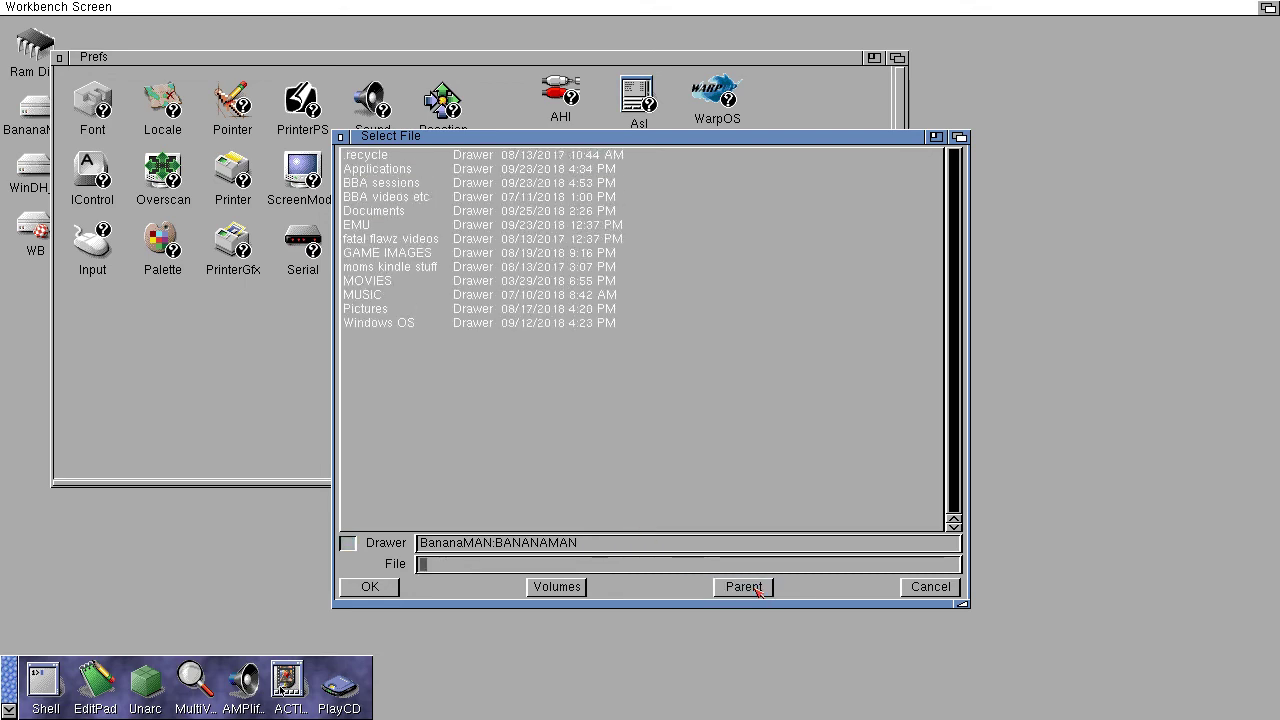
{"action": "left_click", "coordinate": [755, 589]}
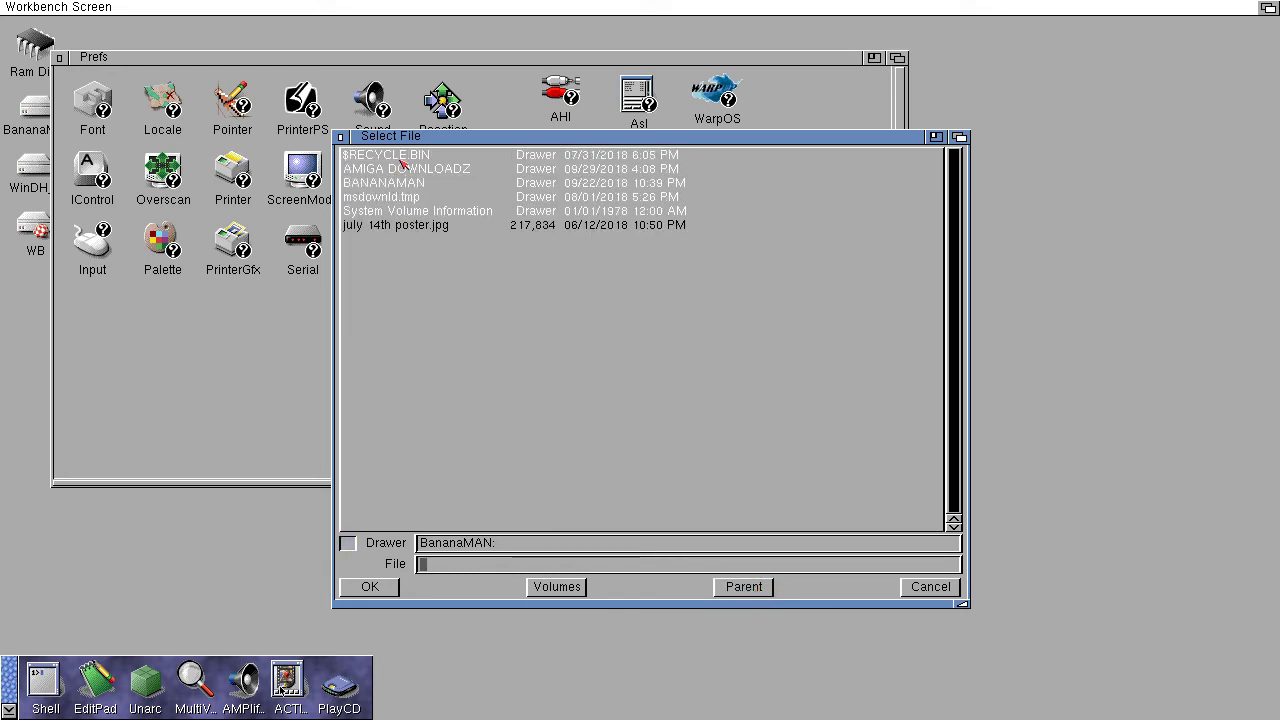
Choose New_Logo.iff from AMIGA DOWNLOADZ/amiga wallpaper as the Workbench picture and test it on the desktop.
{"action": "left_click", "coordinate": [405, 170]}
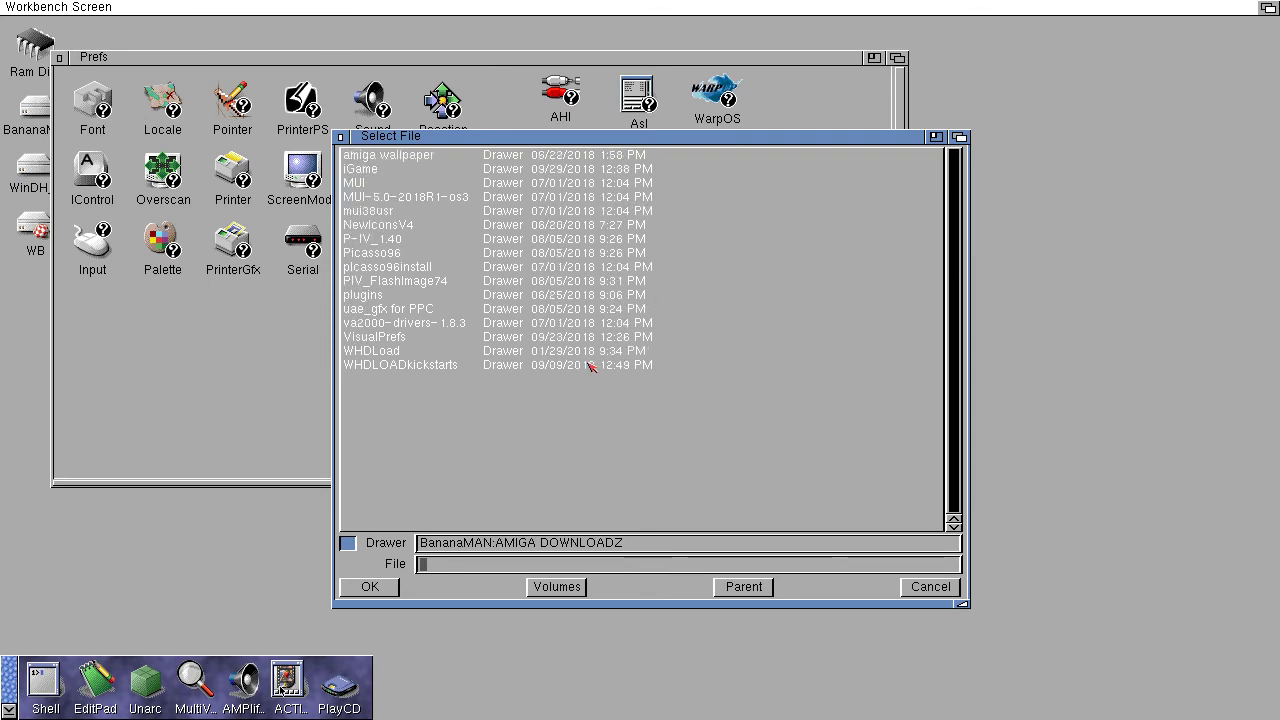
{"action": "double_click", "coordinate": [366, 157]}
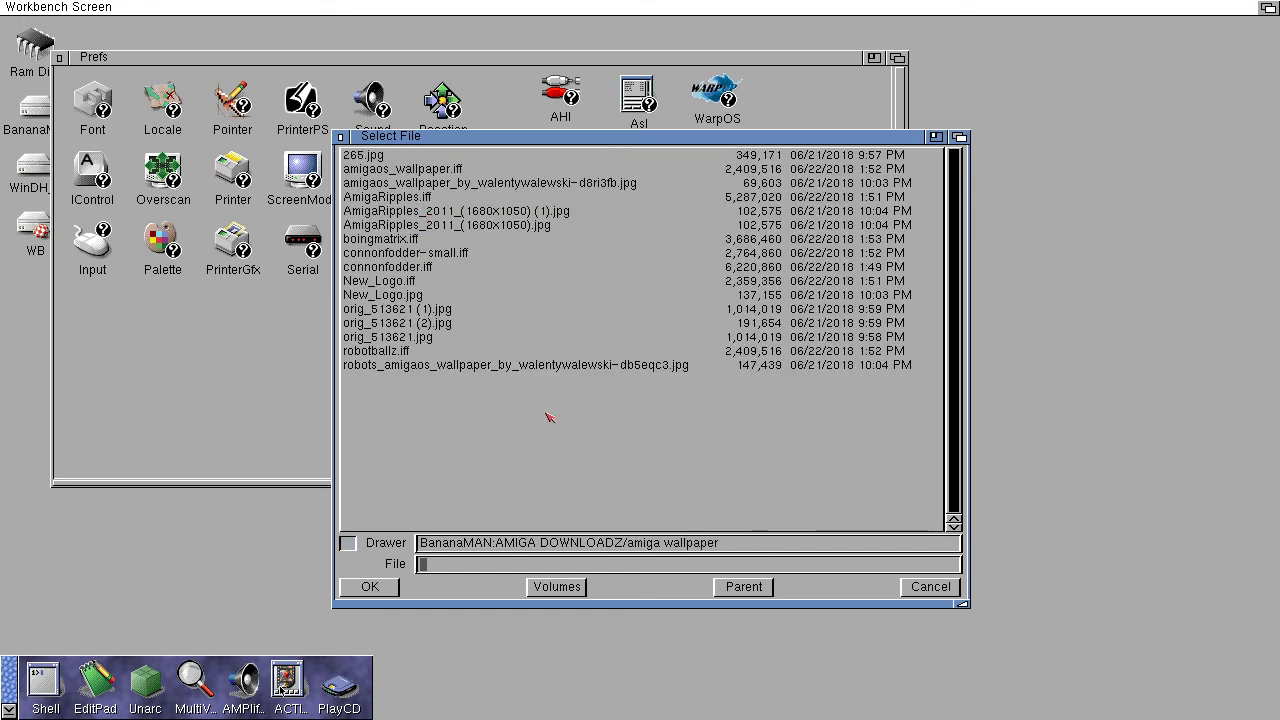
{"action": "left_click", "coordinate": [369, 283]}
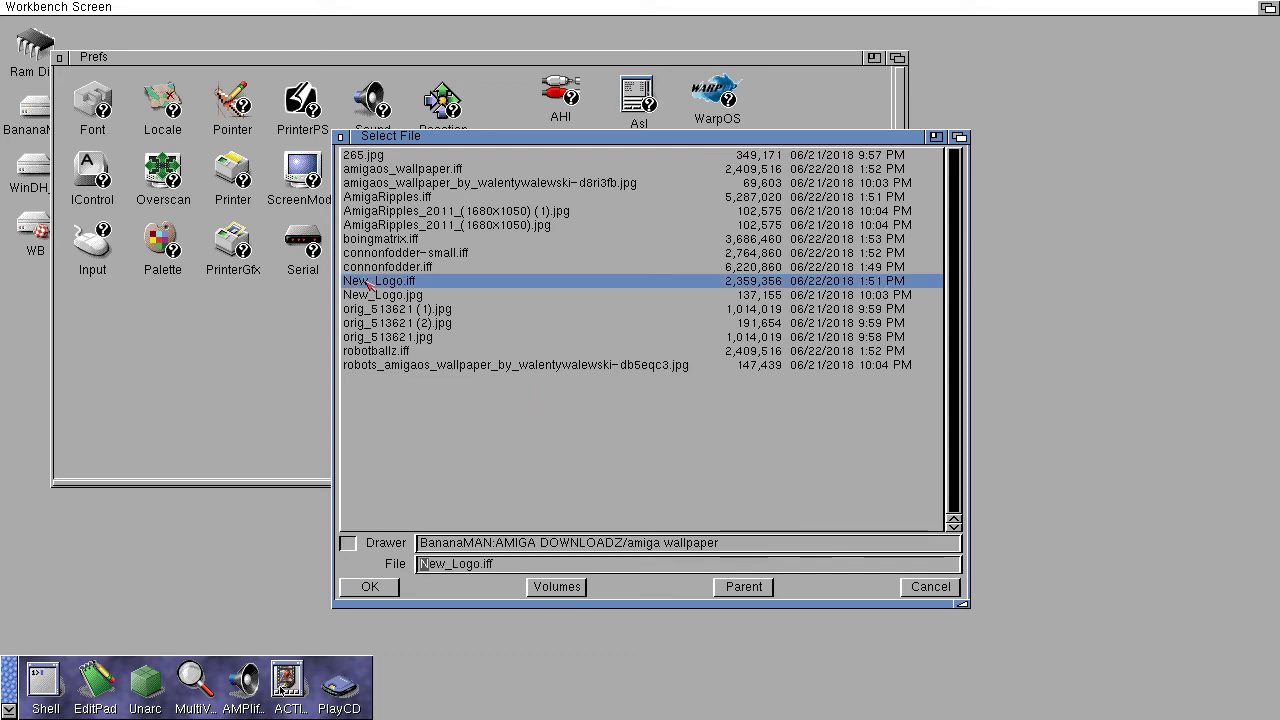
{"action": "left_click", "coordinate": [368, 591]}
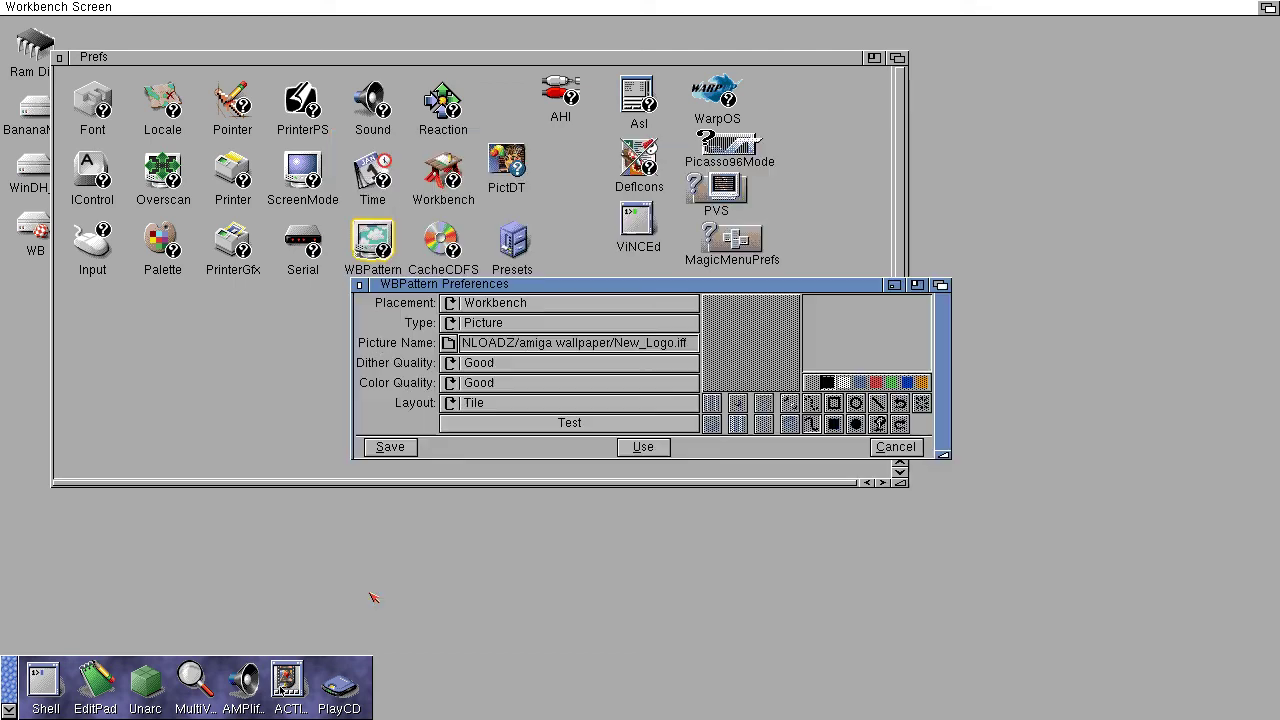
{"action": "left_click", "coordinate": [593, 422]}
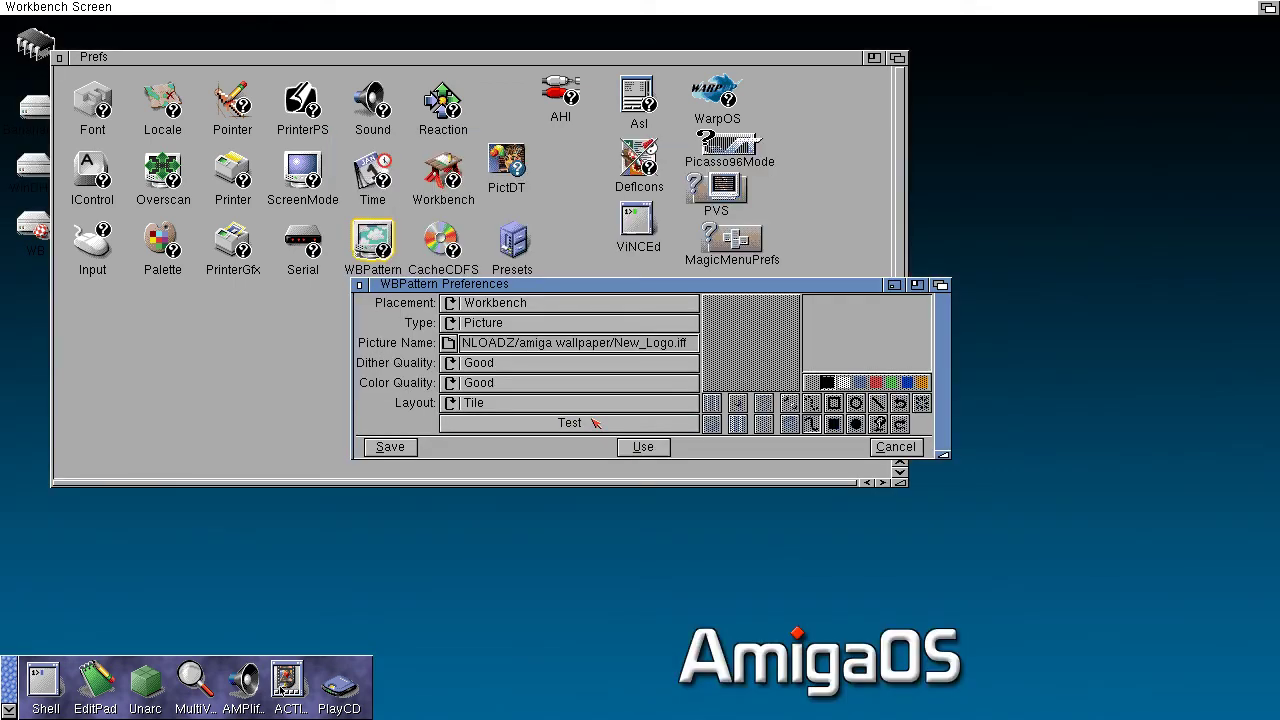
Try AmigaRipples.iff as the Workbench picture and test it on the desktop.
{"action": "left_click", "coordinate": [449, 343]}
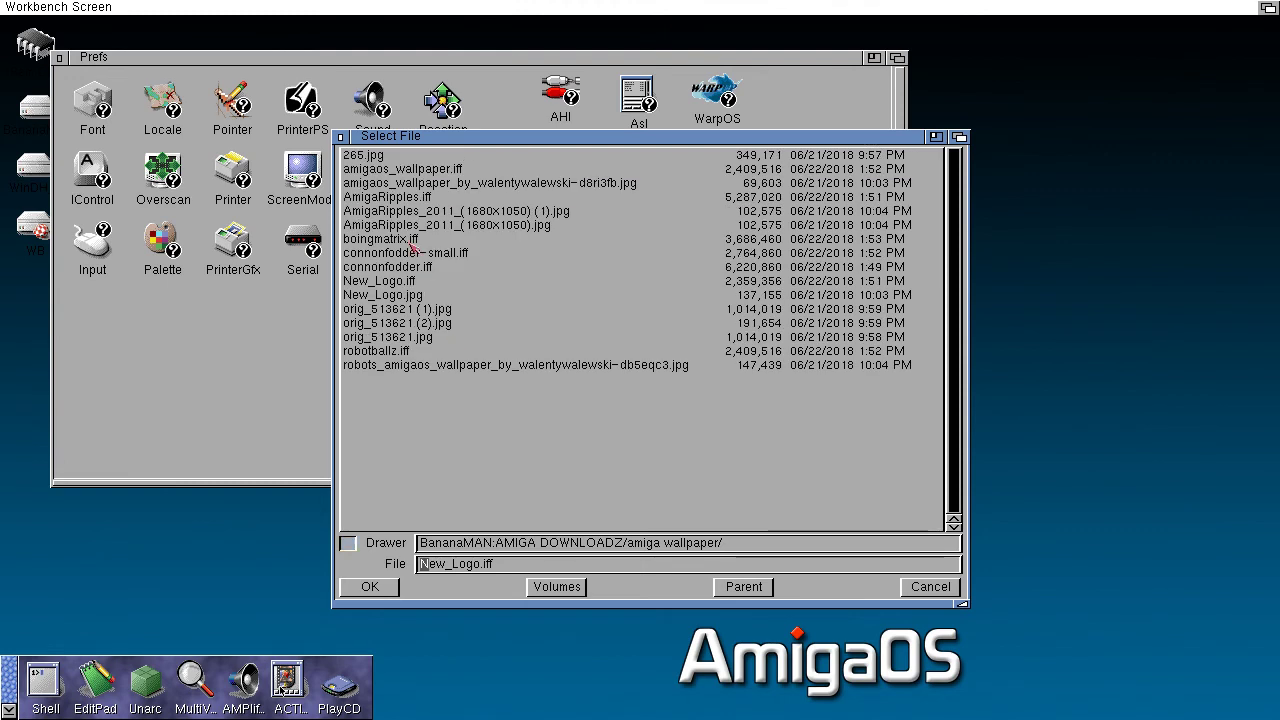
{"action": "double_click", "coordinate": [405, 198]}
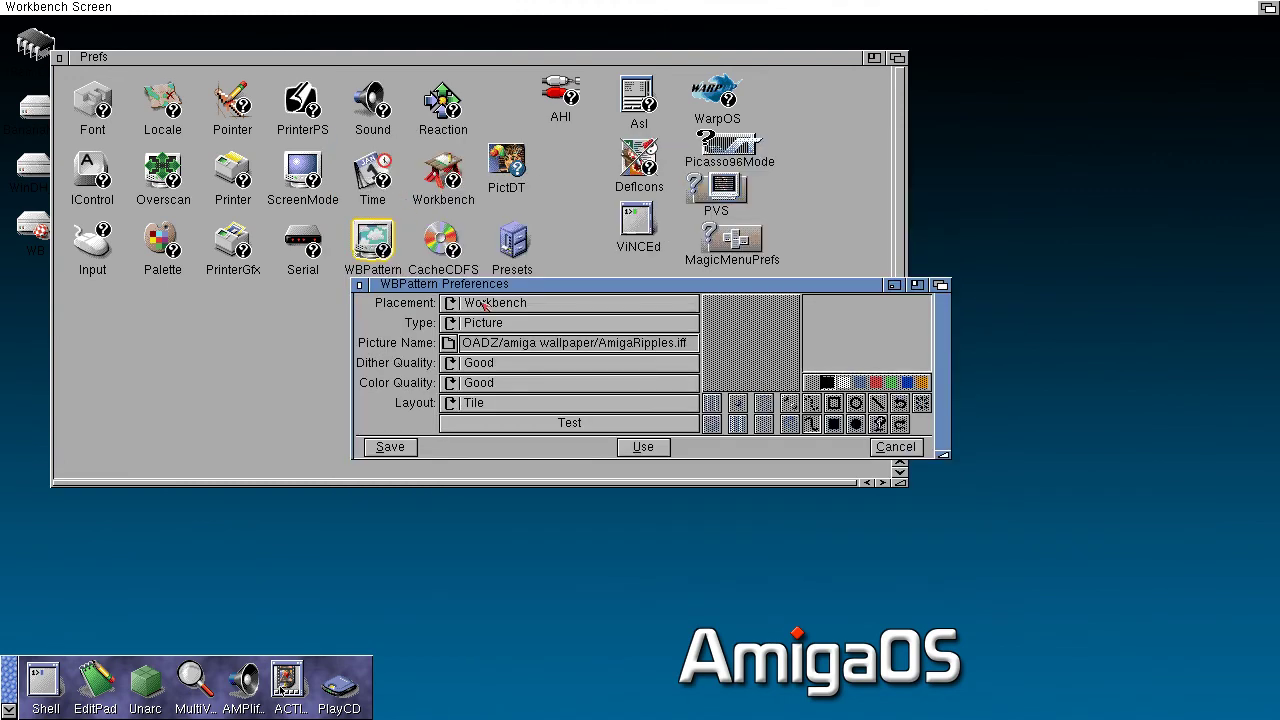
{"action": "left_click", "coordinate": [566, 423]}
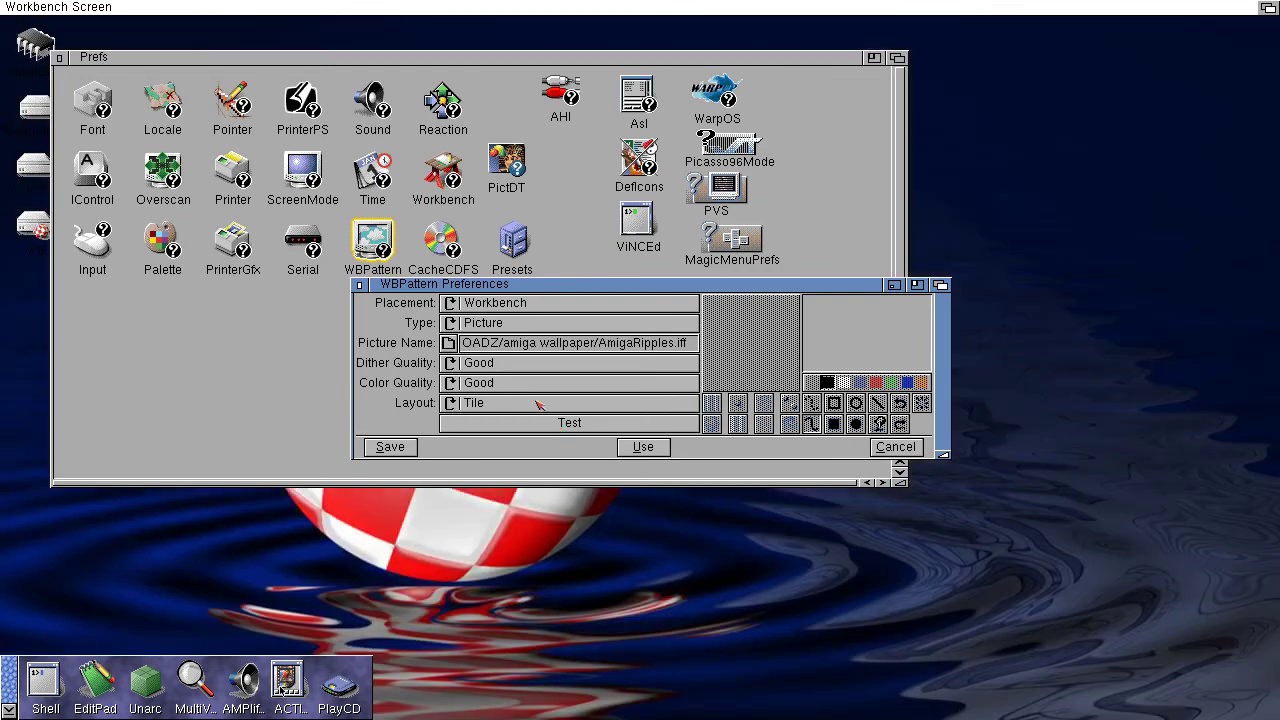
Choose amigaos_wallpaper.iff as the Workbench picture, test it on the desktop and save the pattern preferences.
{"action": "left_click", "coordinate": [449, 343]}
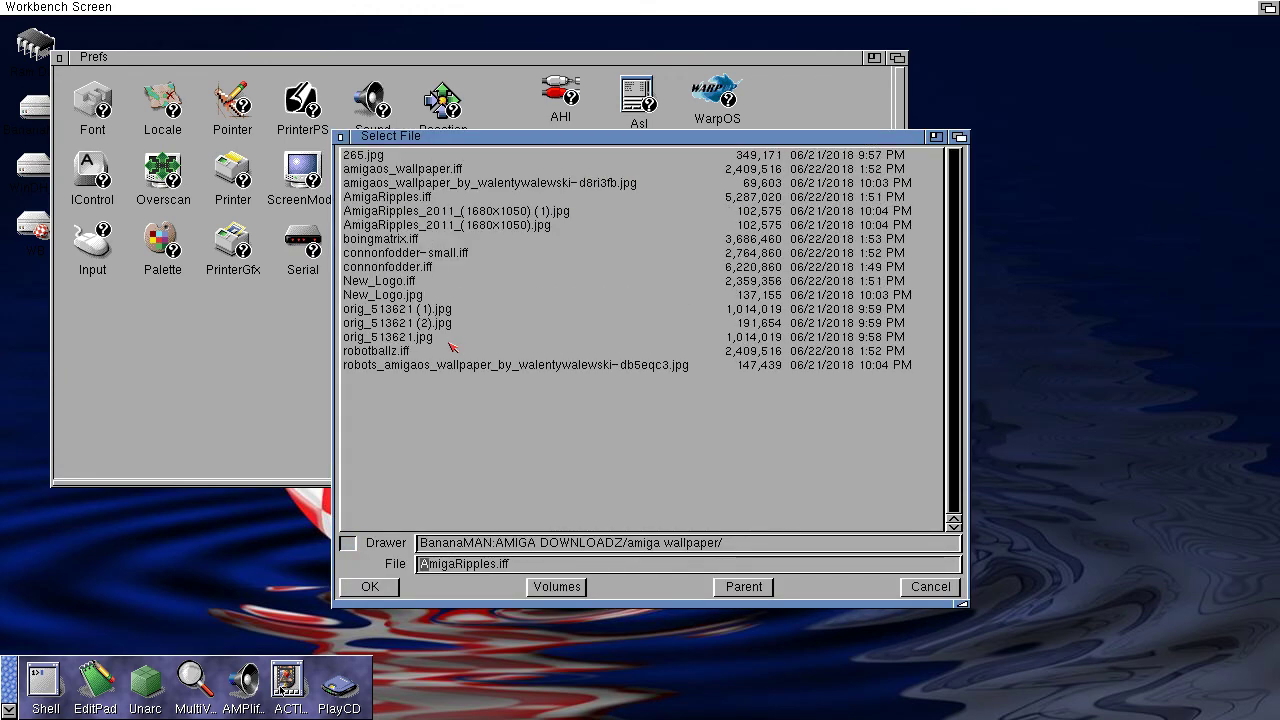
{"action": "double_click", "coordinate": [438, 170]}
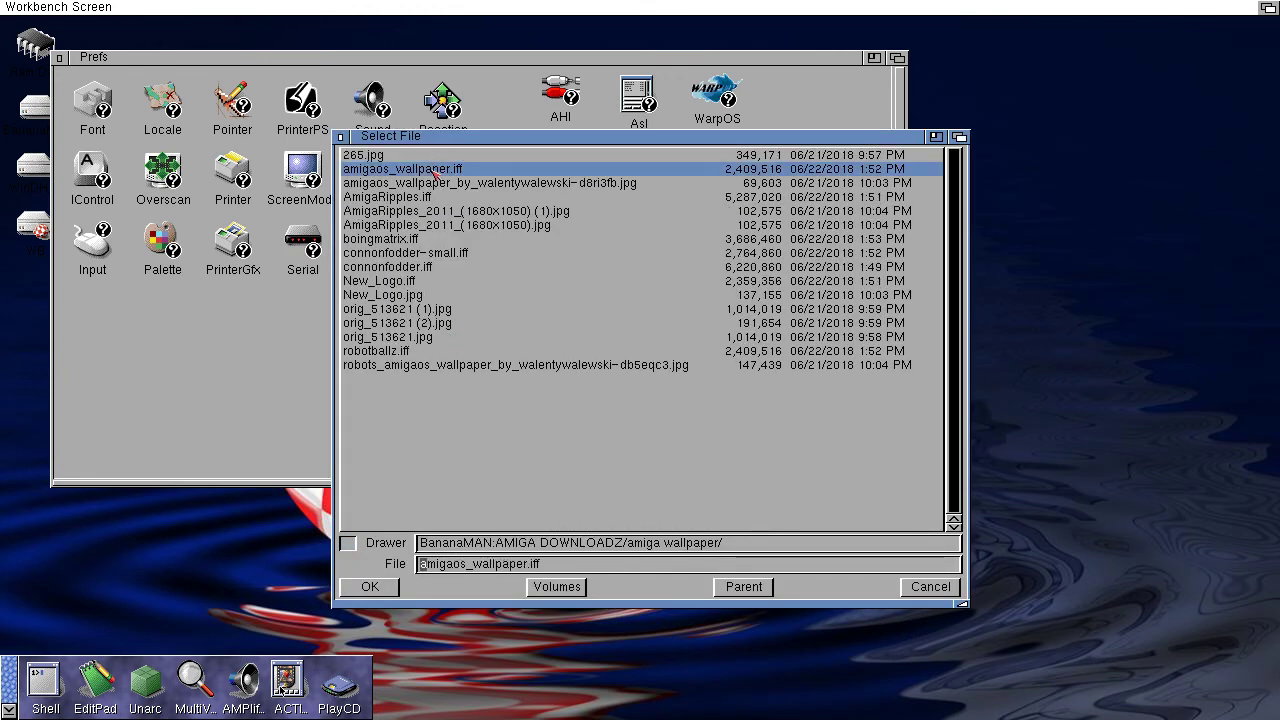
{"action": "left_click", "coordinate": [577, 424]}
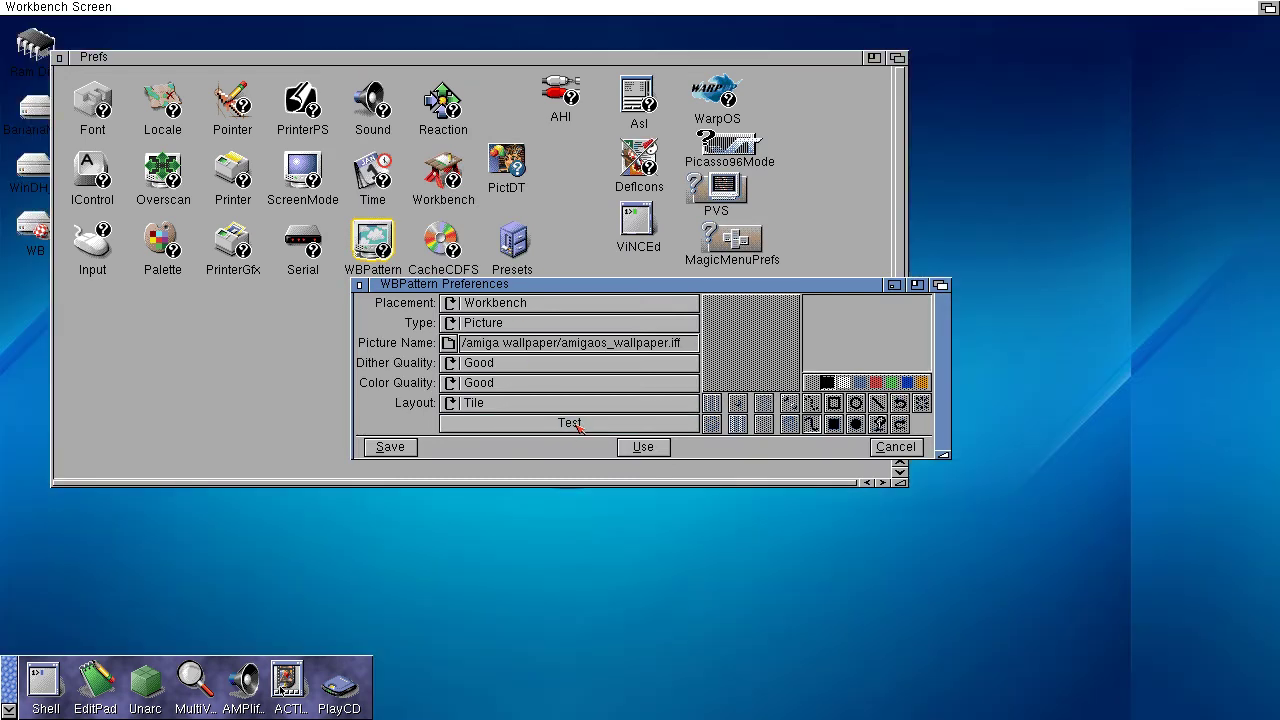
{"action": "left_click", "coordinate": [411, 452]}
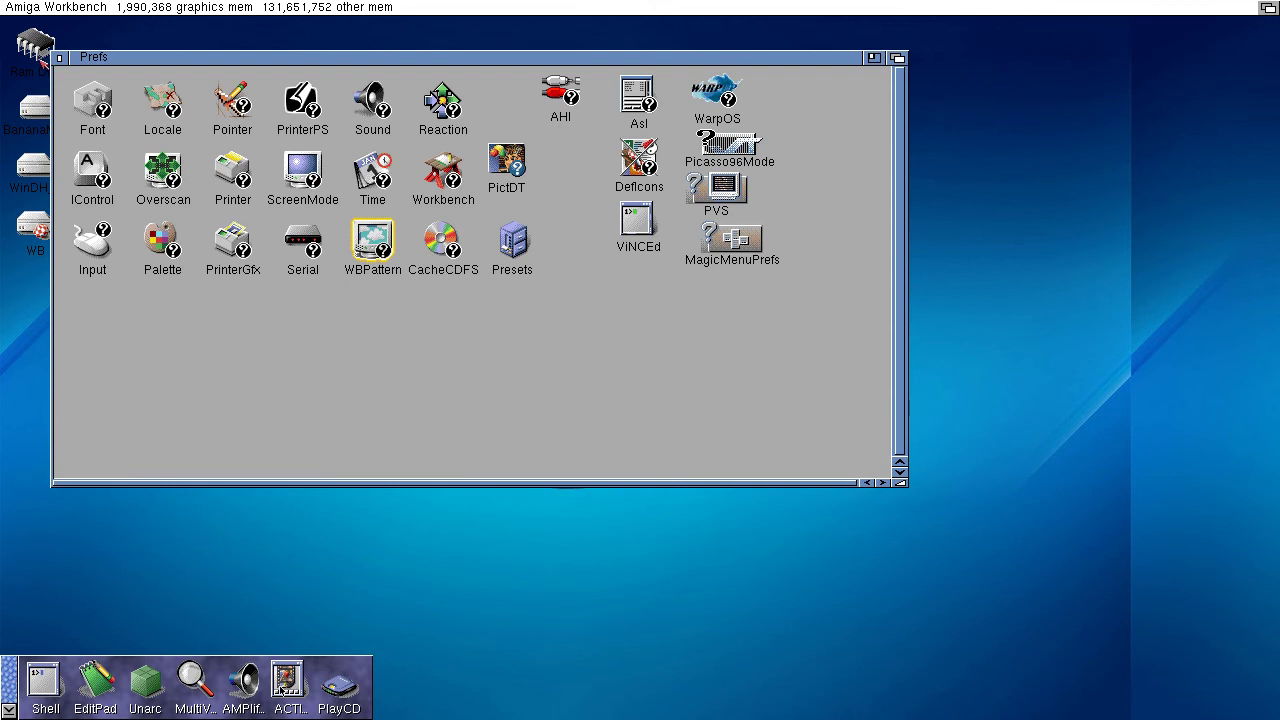
Reopen WBPattern, change the picture's dither quality, color quality and layout so it fills the screen without tiling, and save.
{"action": "double_click", "coordinate": [382, 248]}
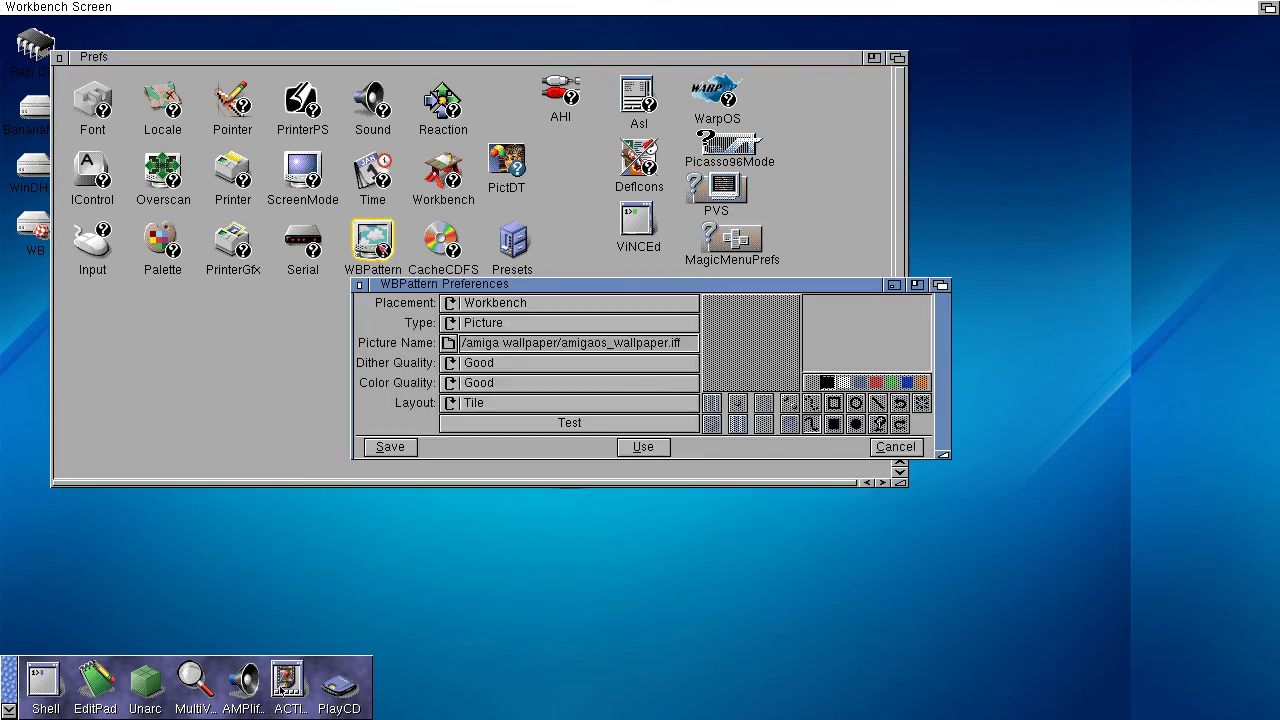
{"action": "left_click", "coordinate": [451, 365]}
{"action": "left_click", "coordinate": [452, 366]}
{"action": "left_click", "coordinate": [452, 366]}
{"action": "left_click", "coordinate": [452, 366]}
{"action": "left_click", "coordinate": [452, 384]}
{"action": "left_click", "coordinate": [452, 402]}
{"action": "left_click", "coordinate": [452, 402]}
{"action": "left_click", "coordinate": [413, 447]}
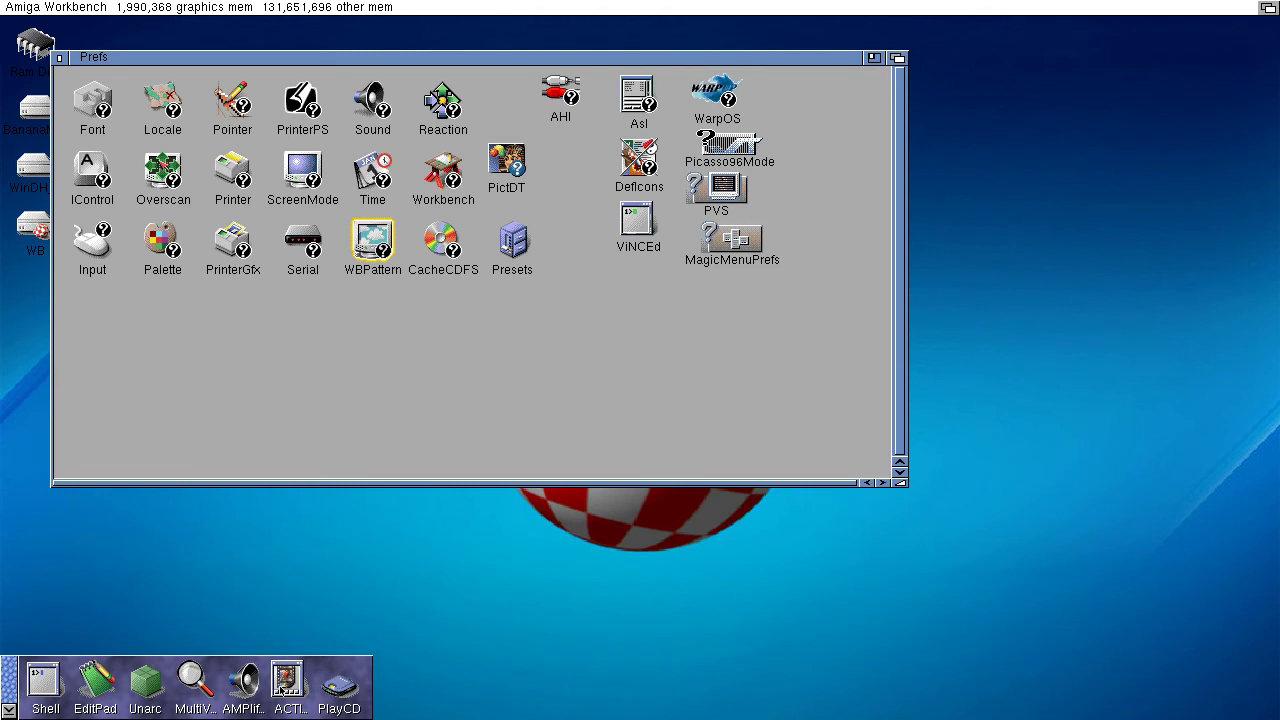
Close the Prefs drawer, widen the WB window to show all its icons, and close it.
{"action": "left_click", "coordinate": [60, 58]}
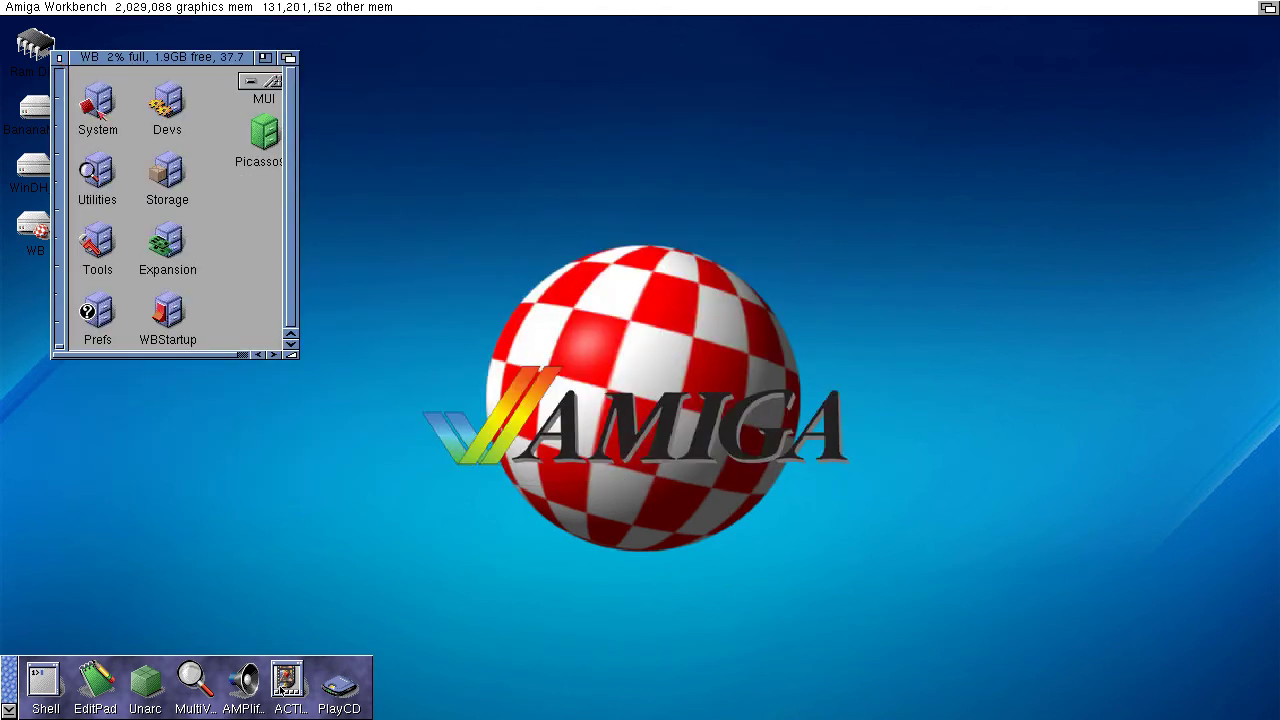
{"action": "left_click_drag", "start_coordinate": [293, 360], "coordinate": [659, 380]}
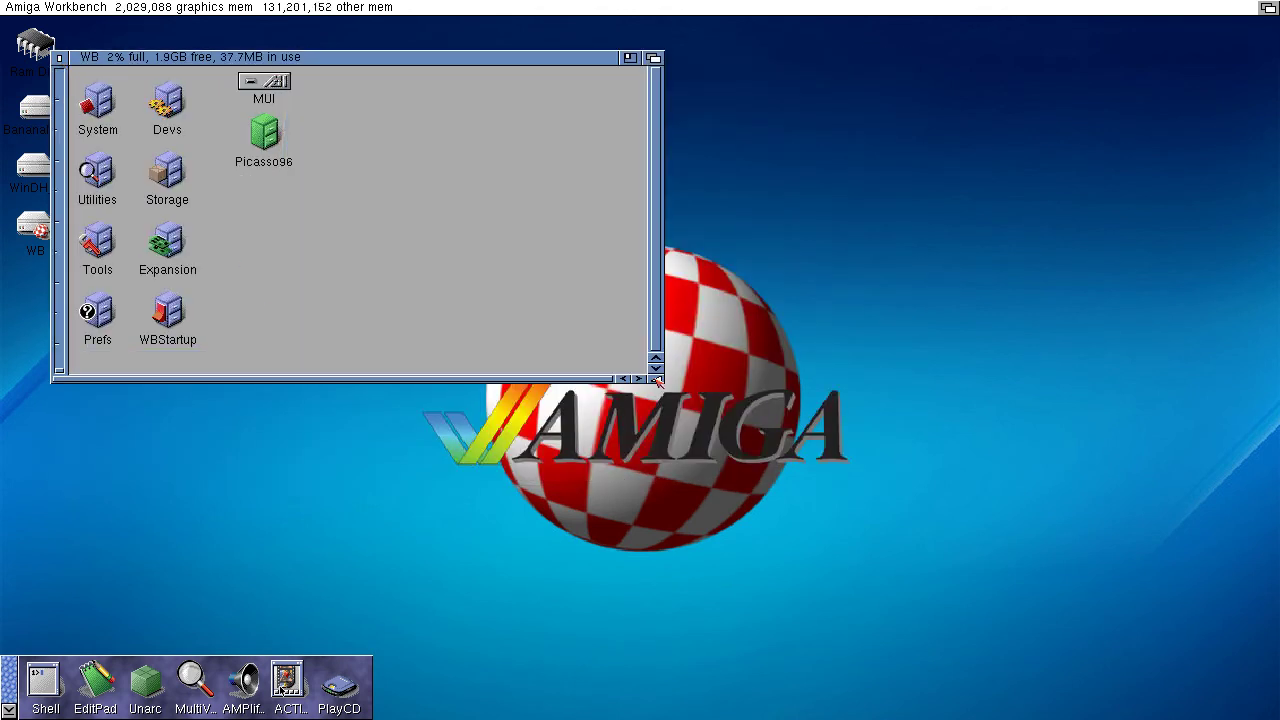
{"action": "left_click", "coordinate": [59, 58]}
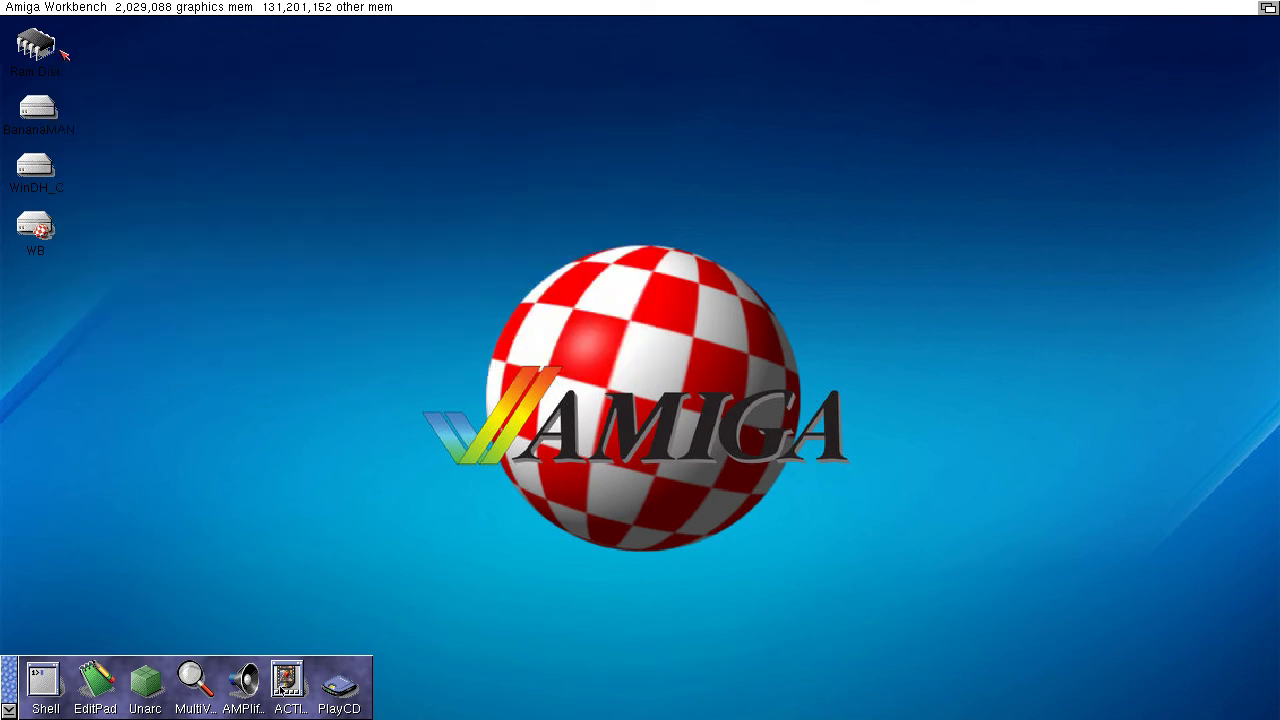
Reopen the WB volume and its Prefs drawer, and open the Font preferences.
{"action": "left_click", "coordinate": [45, 125]}
{"action": "double_click", "coordinate": [40, 226]}
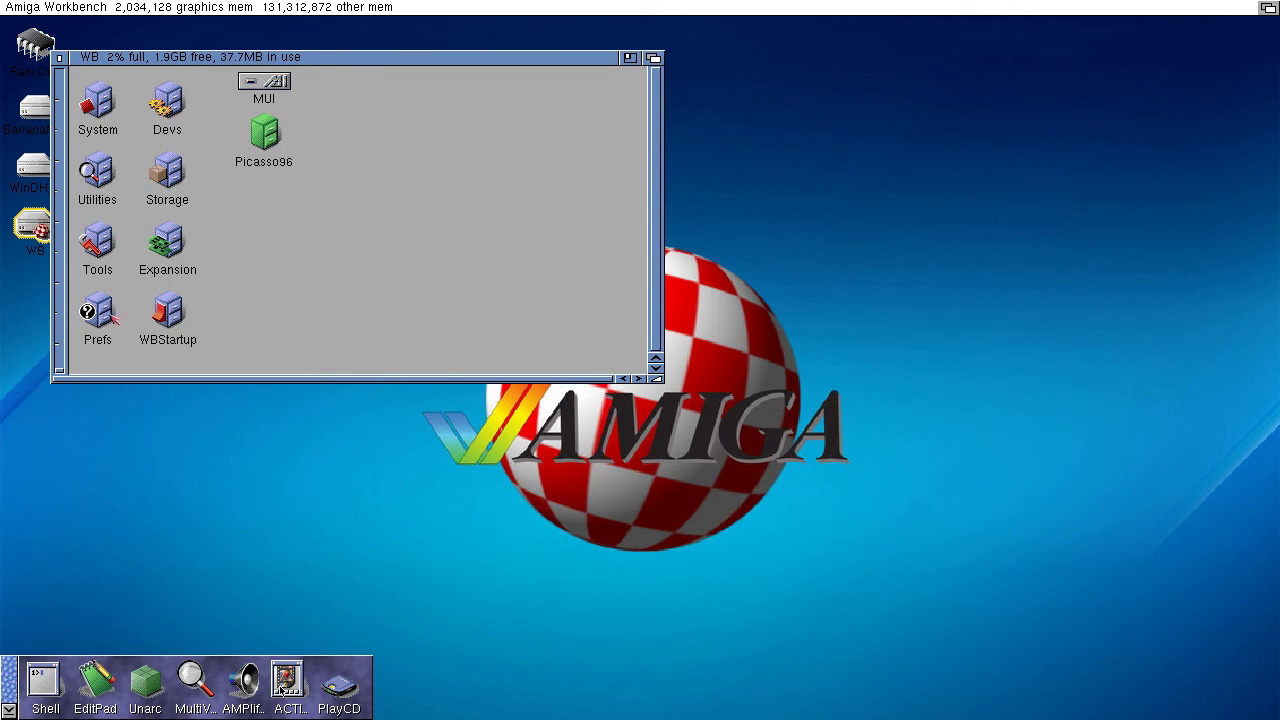
{"action": "double_click", "coordinate": [110, 314]}
{"action": "left_click", "coordinate": [105, 92]}
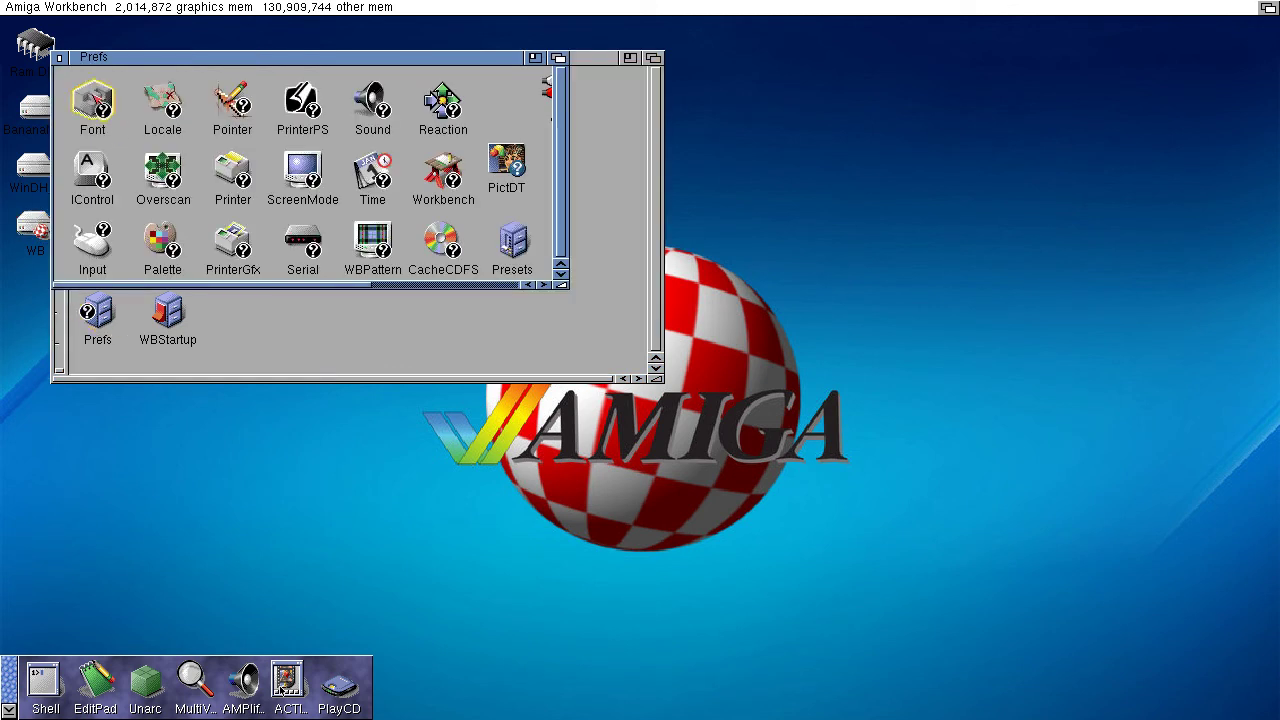
{"action": "double_click", "coordinate": [97, 96]}
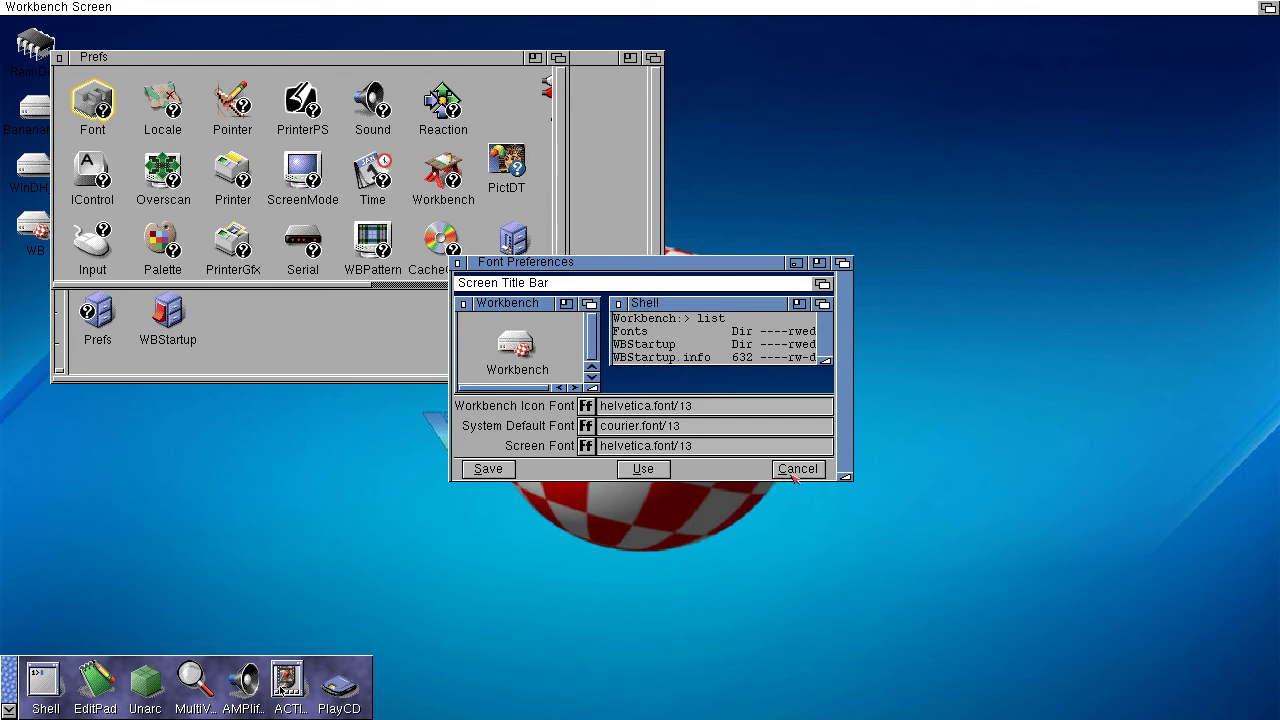
Close the Font preferences without saving and enlarge the Prefs window to show more of its icons.
{"action": "left_click", "coordinate": [792, 474]}
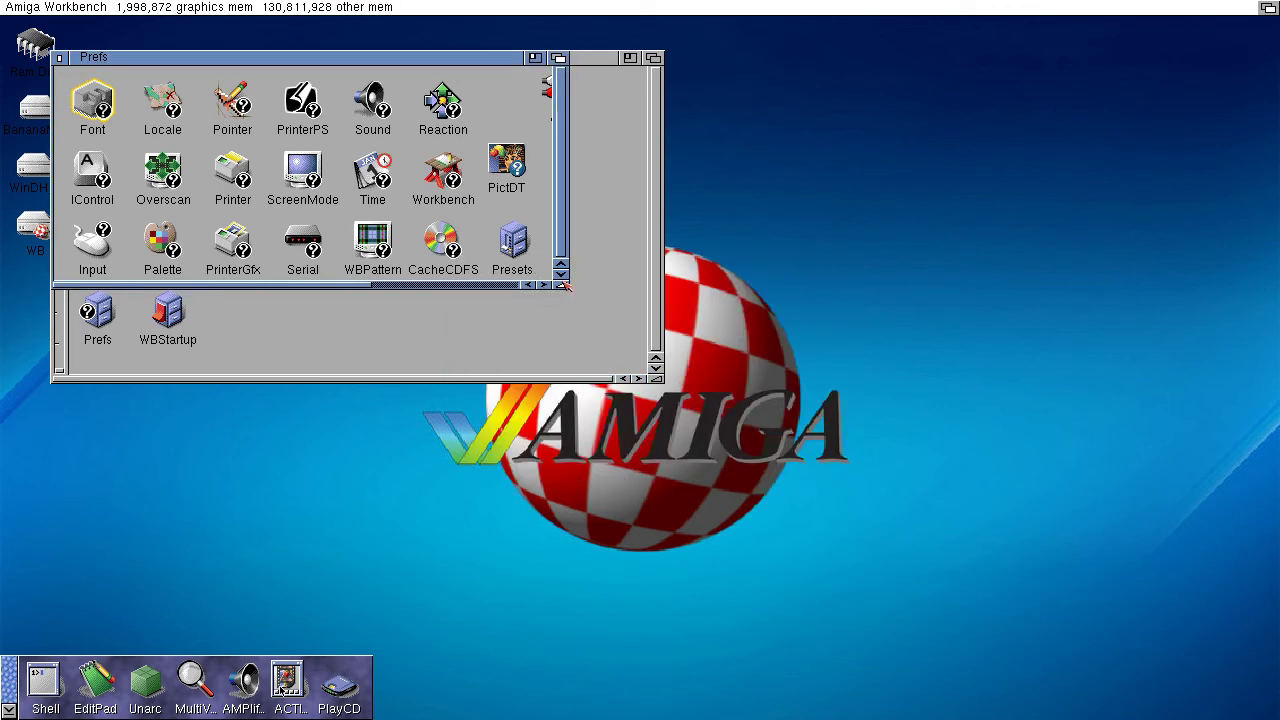
{"action": "left_click_drag", "start_coordinate": [563, 285], "coordinate": [750, 394]}
Try a Small icon border size in the Workbench preferences, applying it without saving.
{"action": "double_click", "coordinate": [443, 175]}
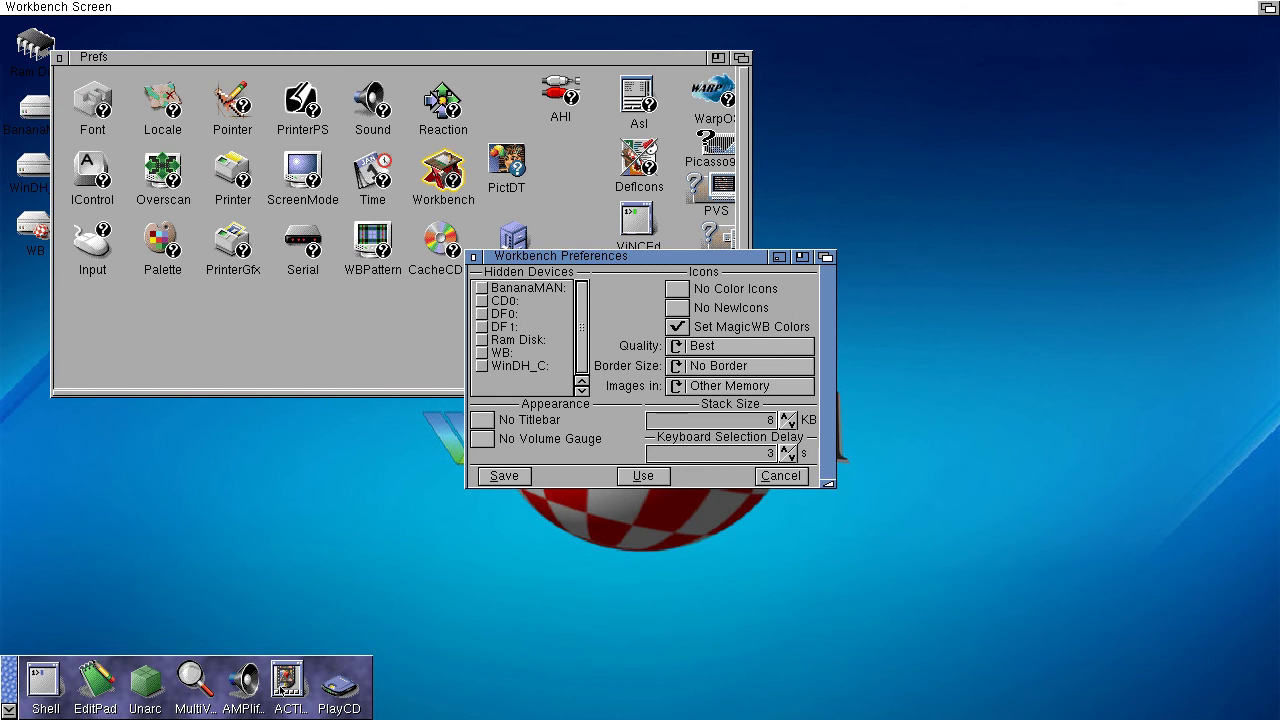
{"action": "left_click", "coordinate": [677, 366]}
{"action": "left_click", "coordinate": [656, 474]}
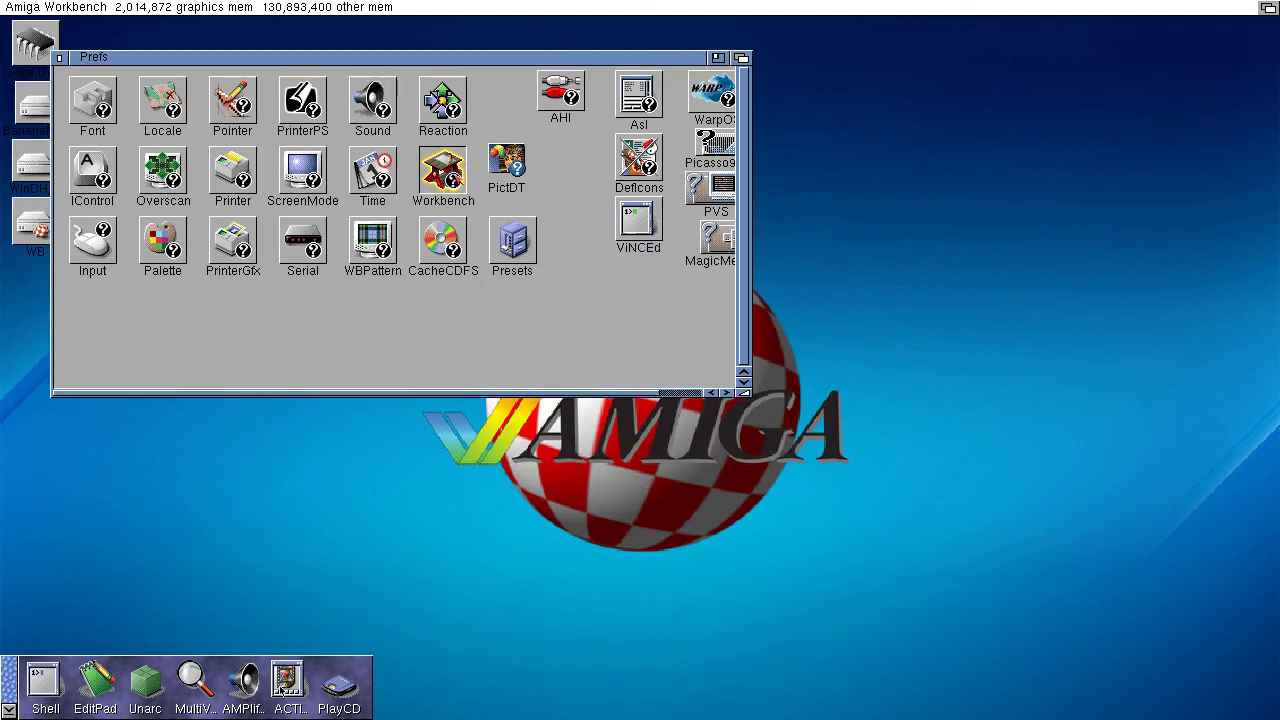
Reopen the Workbench preferences, set the icon border size to No Border, and save.
{"action": "double_click", "coordinate": [443, 175]}
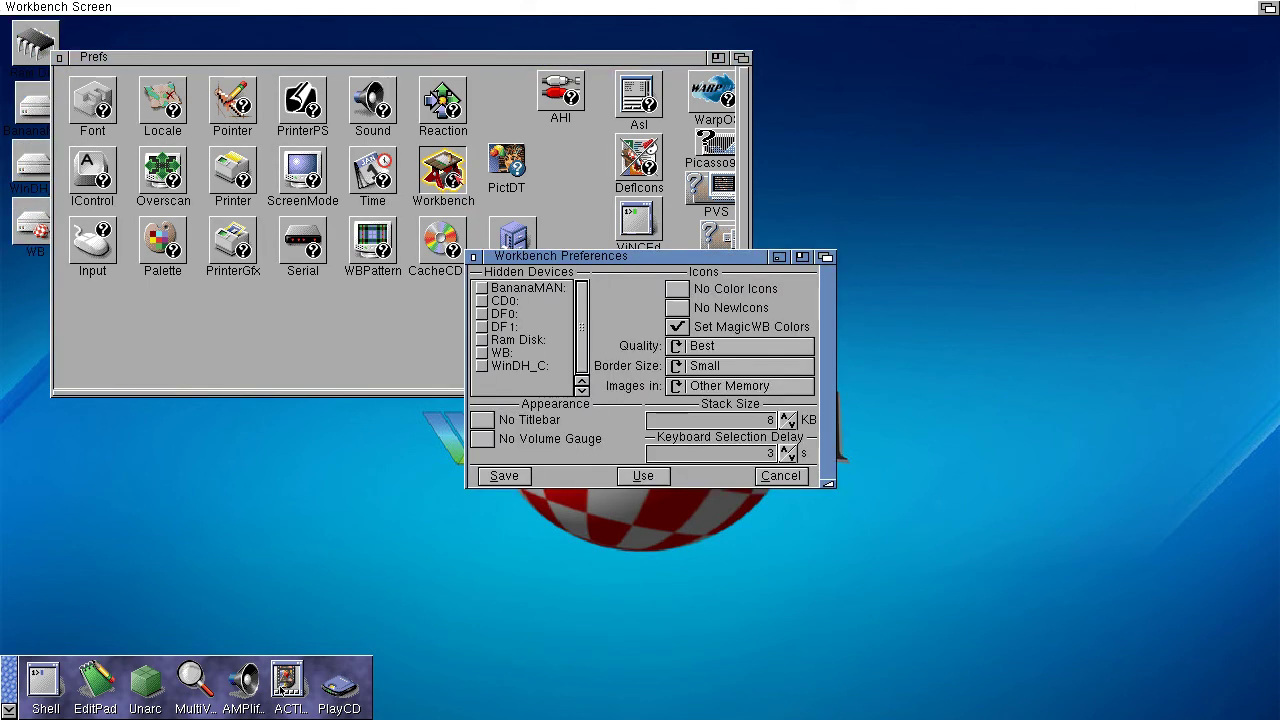
{"action": "left_click", "coordinate": [678, 367]}
{"action": "left_click", "coordinate": [678, 367]}
{"action": "left_click", "coordinate": [678, 367]}
{"action": "left_click", "coordinate": [518, 480]}
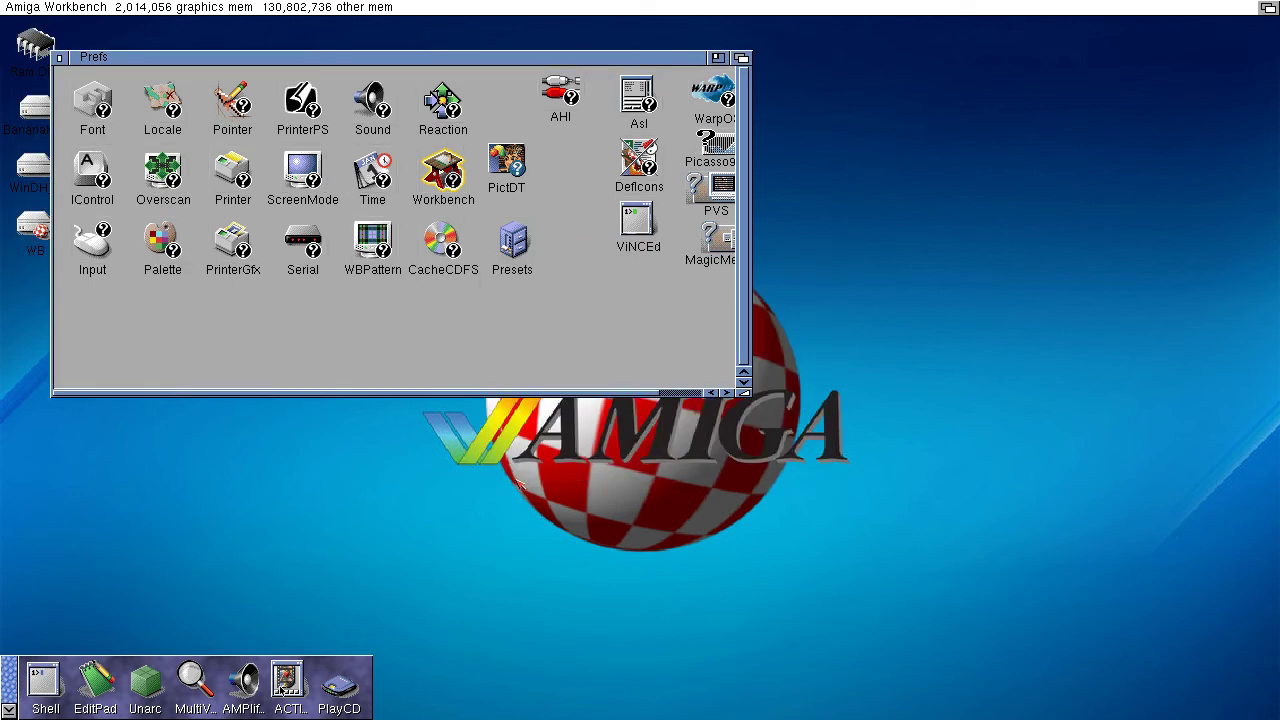
{"action": "left_click", "coordinate": [478, 320]}
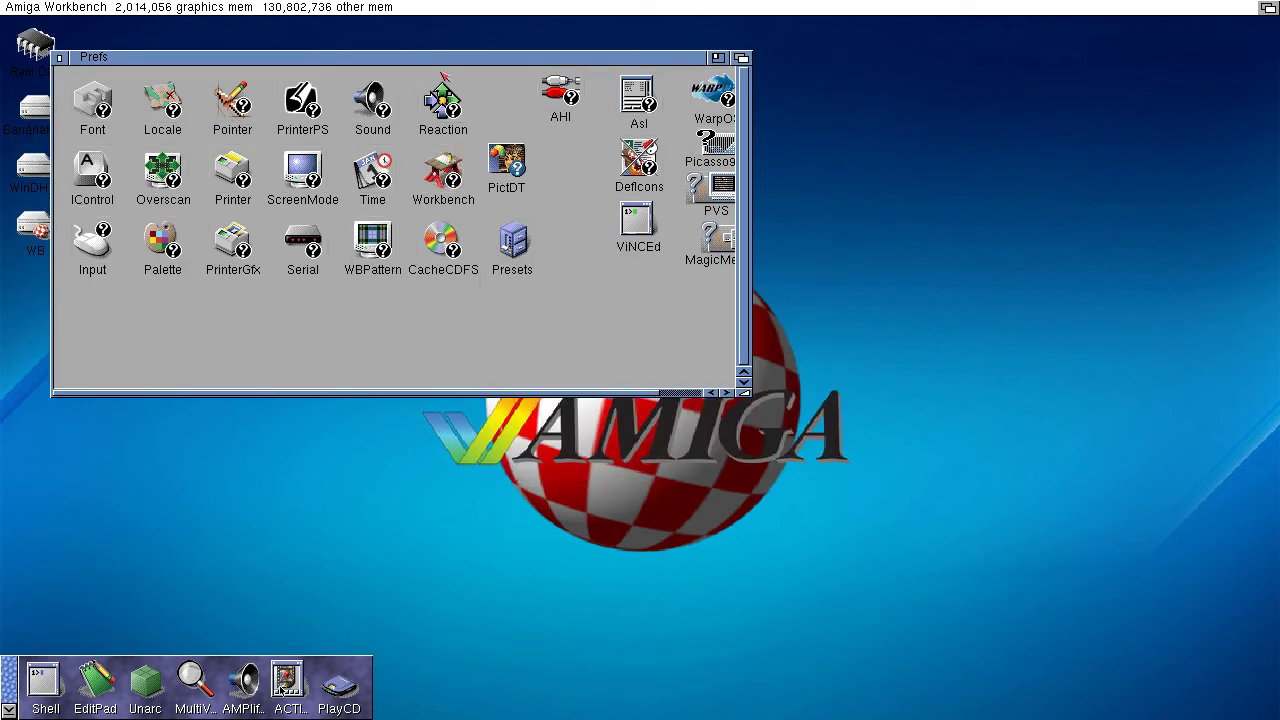
{"action": "double_click", "coordinate": [430, 98]}
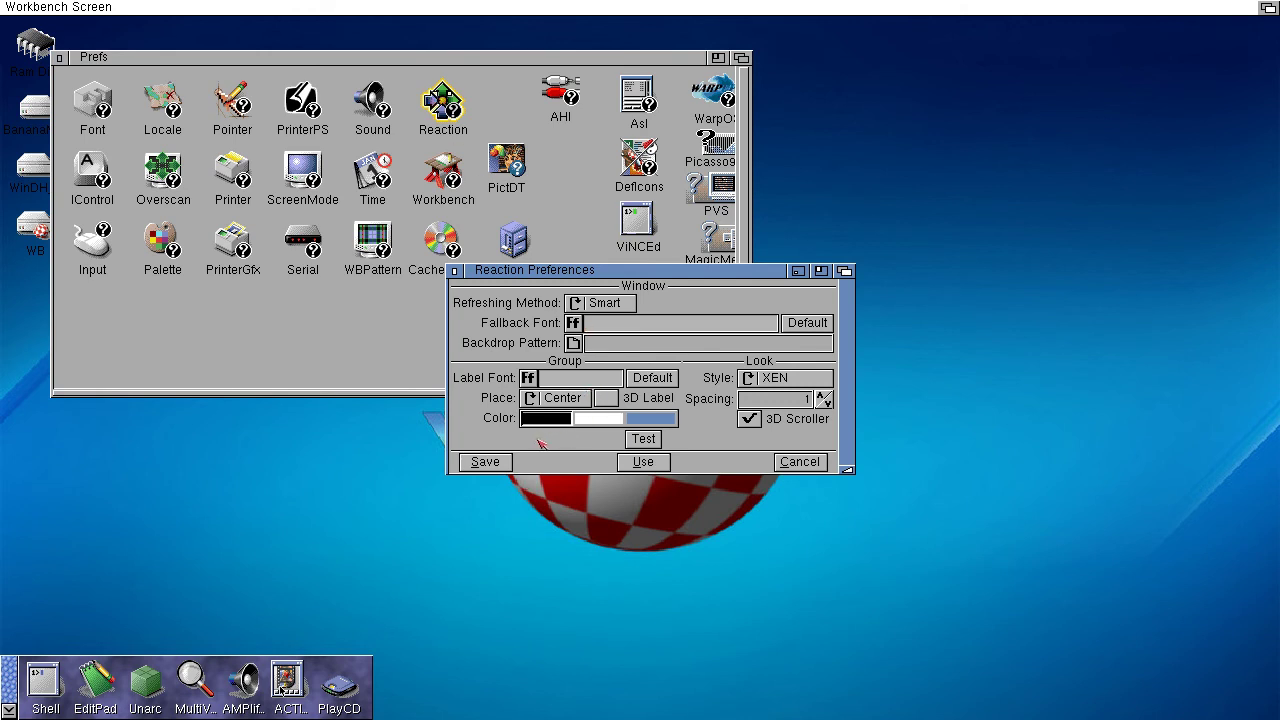
{"action": "left_click", "coordinate": [605, 400]}
{"action": "left_click", "coordinate": [800, 462]}
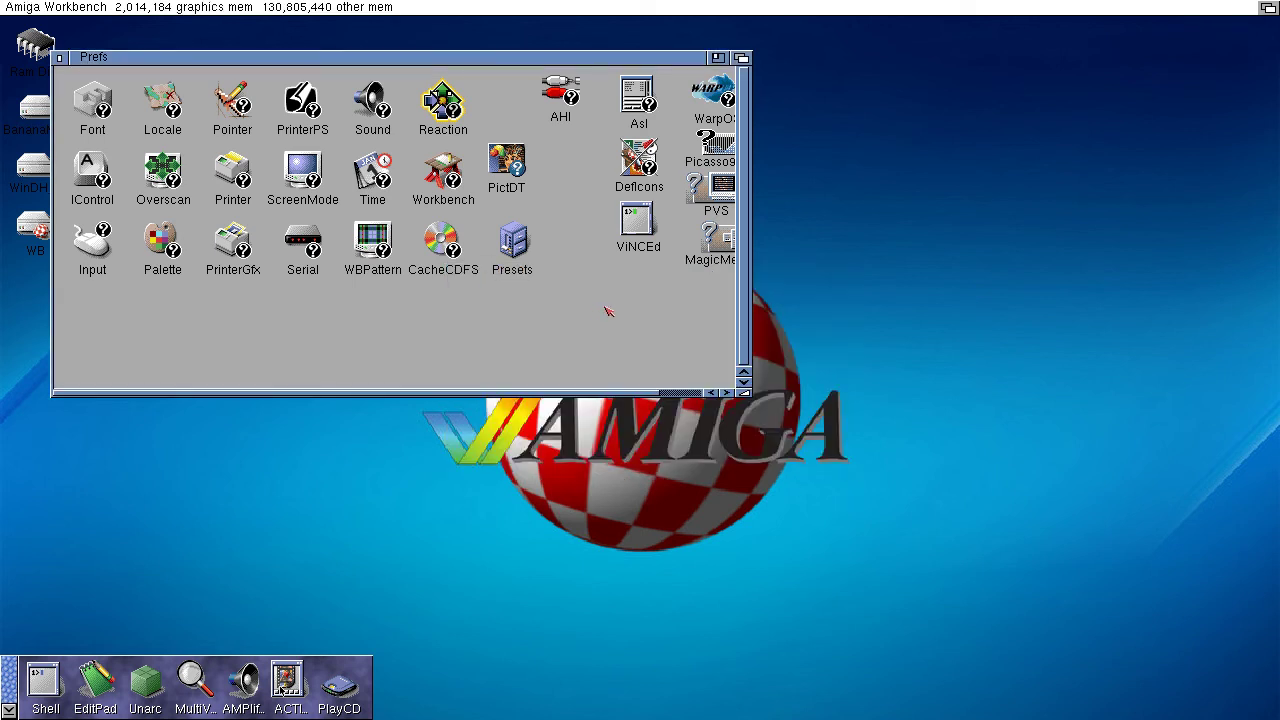
Look across the Prefs drawer, then close it and the WB window to clear the desktop.
{"action": "left_click", "coordinate": [678, 395]}
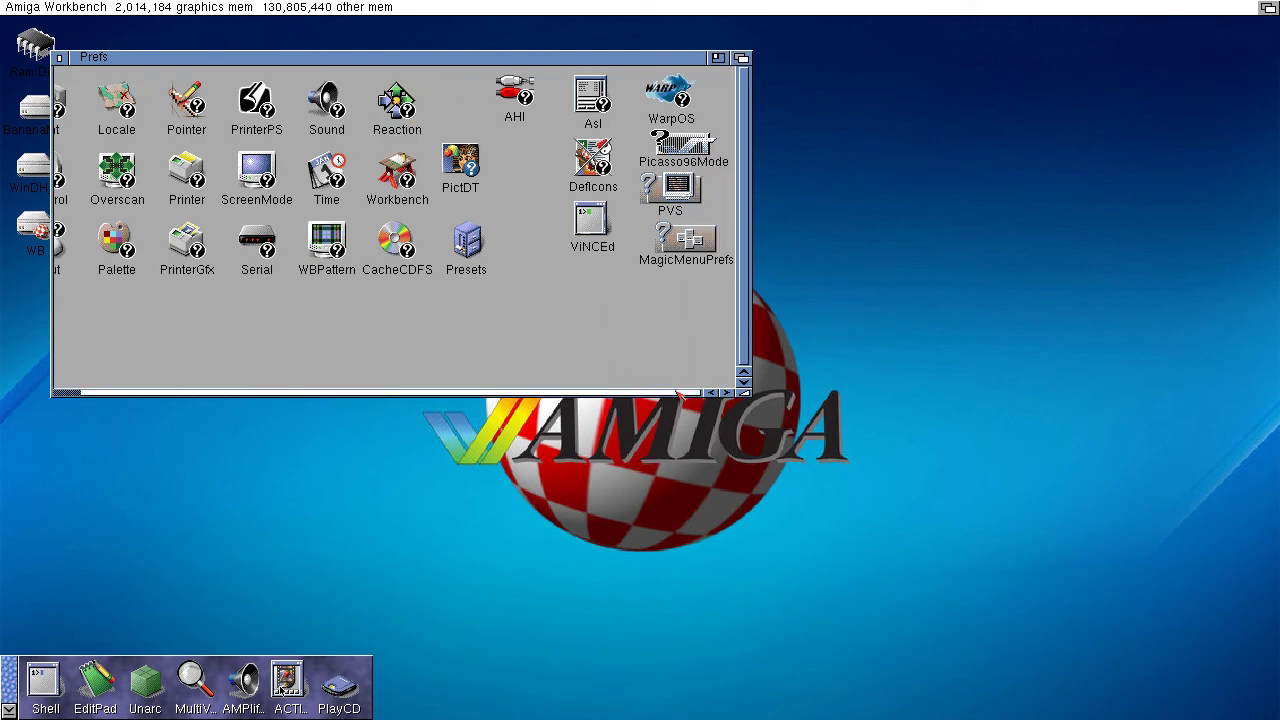
{"action": "left_click_drag", "start_coordinate": [678, 395], "coordinate": [214, 188]}
{"action": "left_click", "coordinate": [60, 60]}
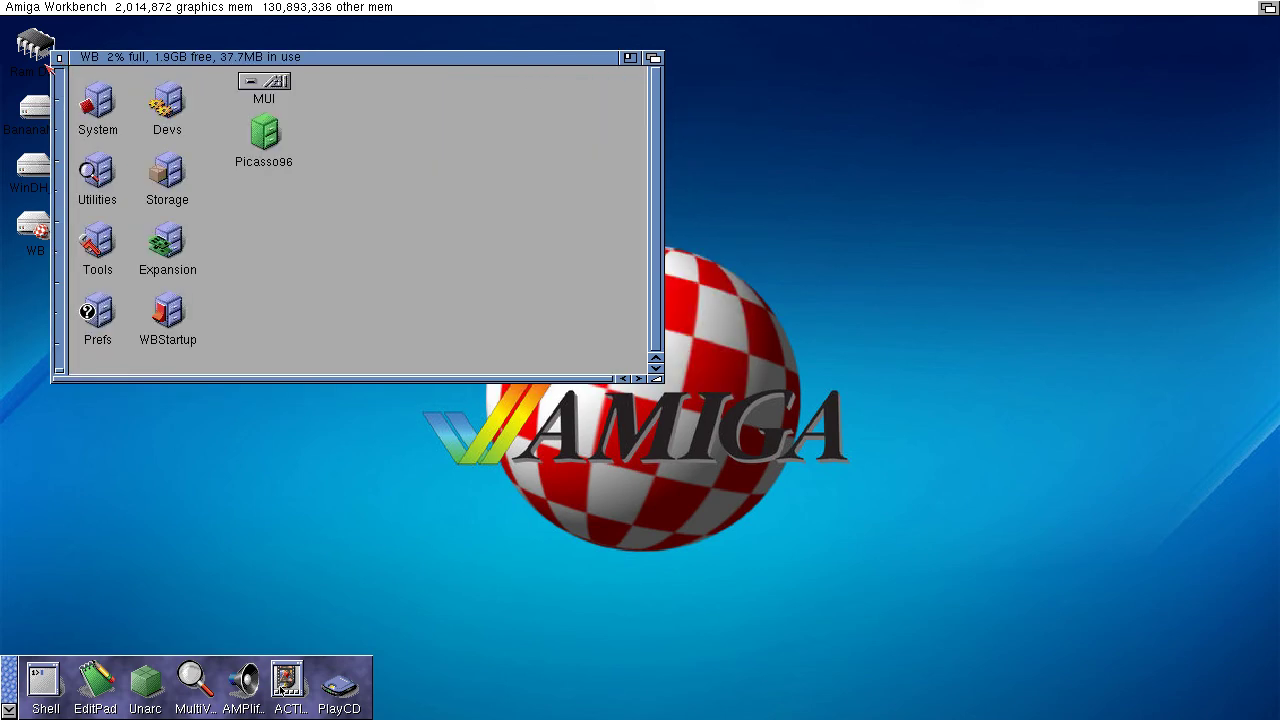
{"action": "left_click_drag", "start_coordinate": [93, 60], "coordinate": [379, 113]}
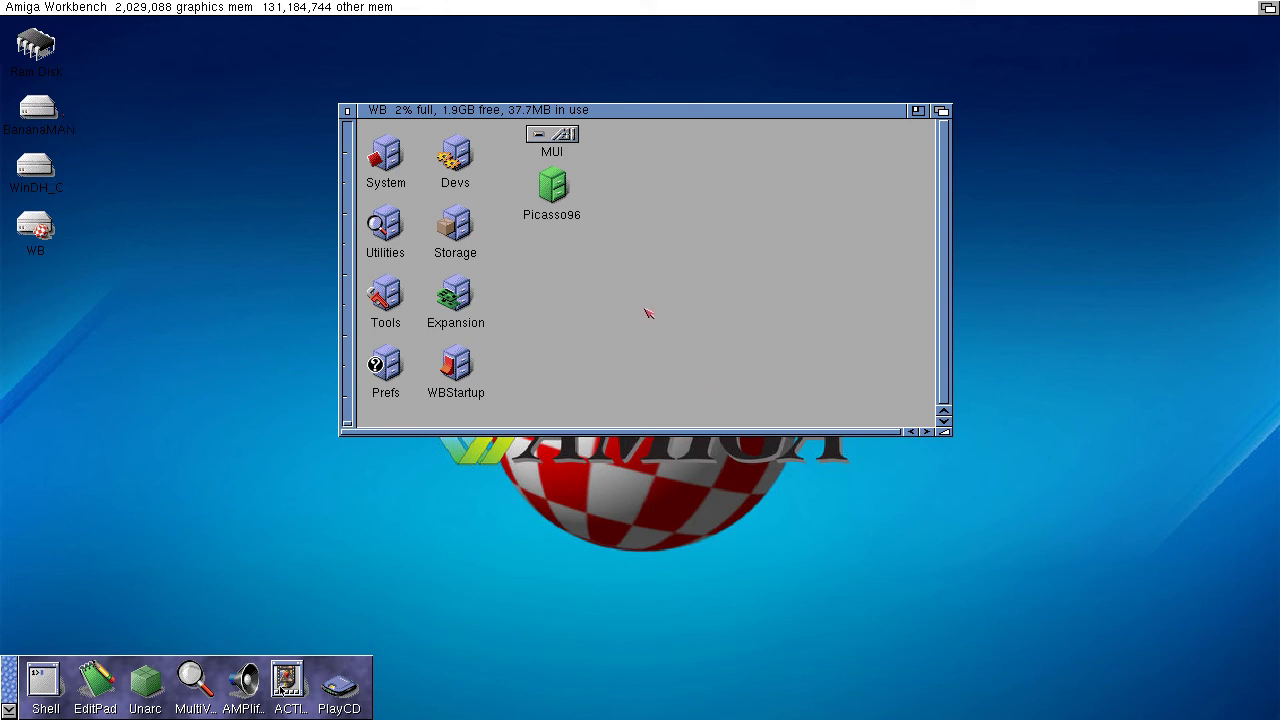
{"action": "left_click", "coordinate": [349, 112]}
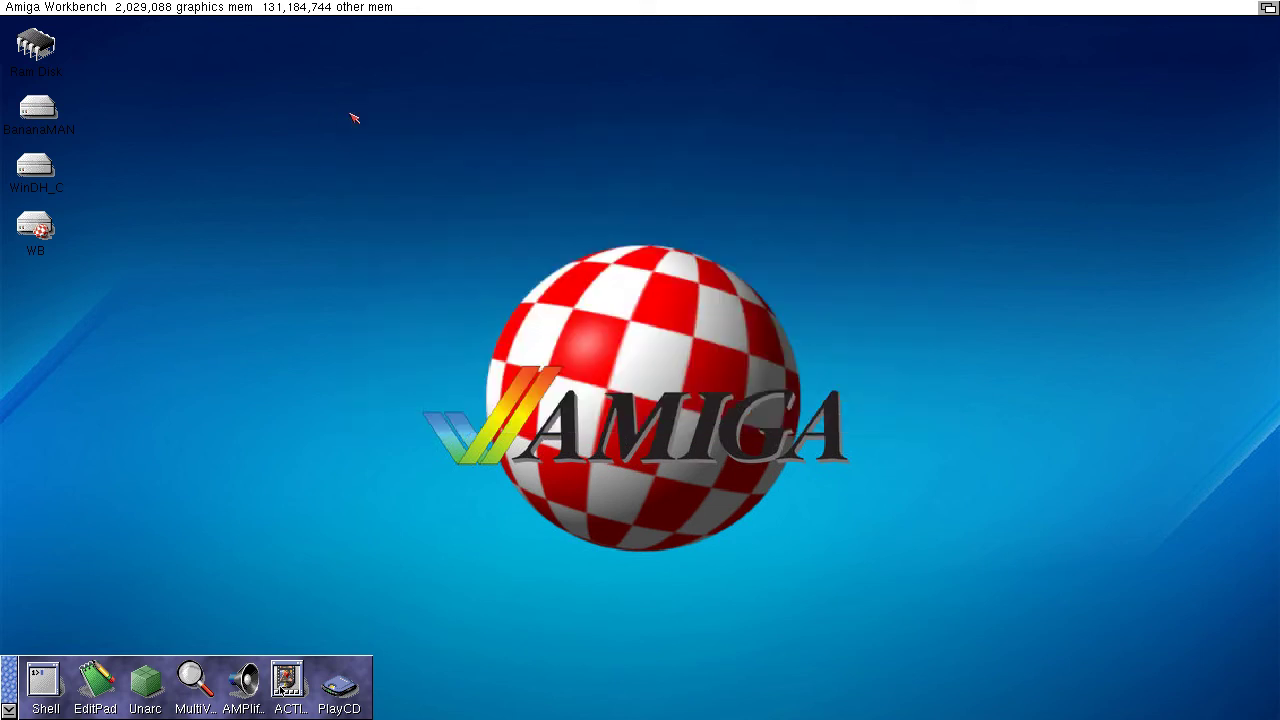
Open the BananaMAN volume, move its window away from the desktop icons and look through its contents.
{"action": "double_click", "coordinate": [38, 112]}
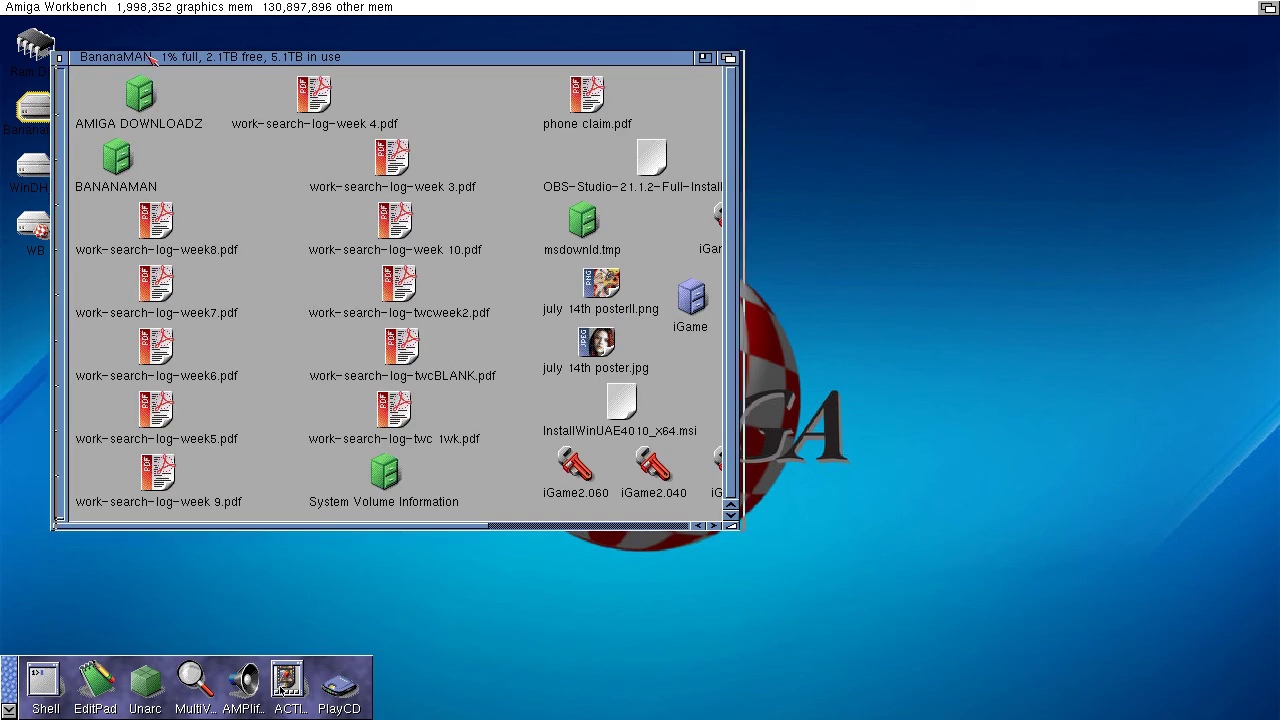
{"action": "left_click_drag", "start_coordinate": [150, 58], "coordinate": [453, 90]}
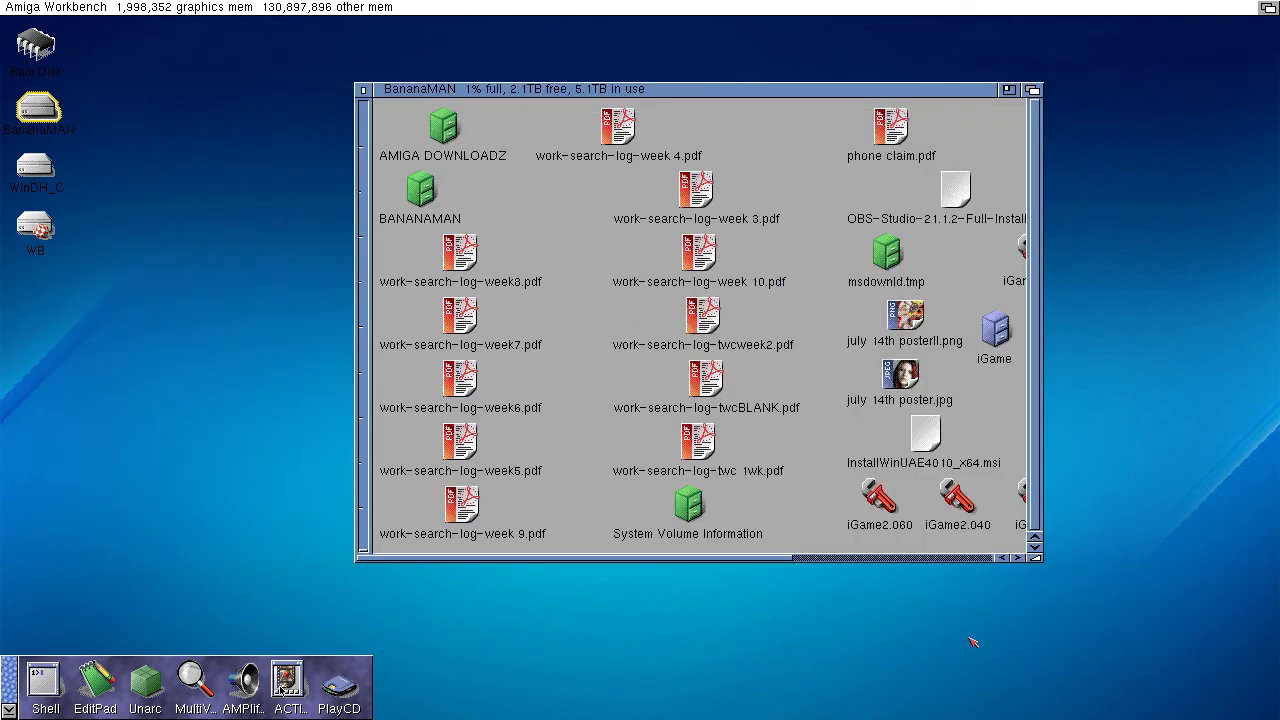
{"action": "left_click", "coordinate": [953, 557]}
{"action": "left_click_drag", "start_coordinate": [953, 557], "coordinate": [755, 564]}
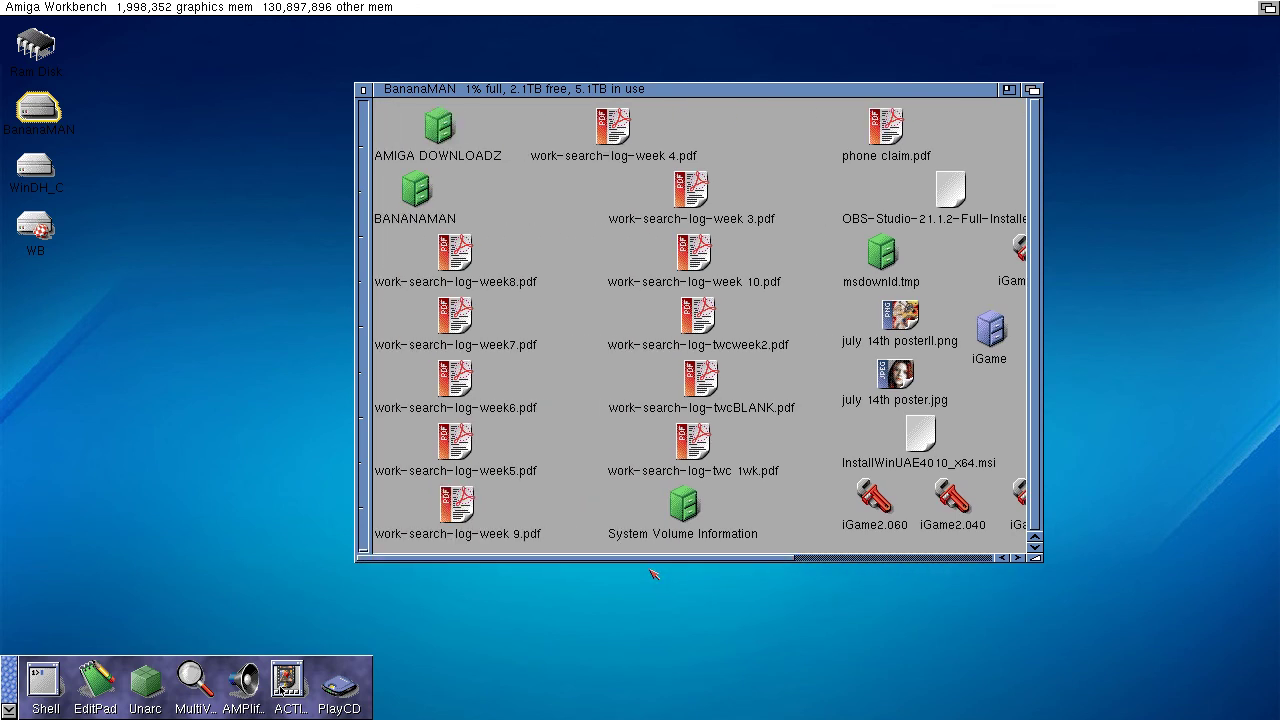
Open the BANANAMAN drawer and the EMU drawer inside it, and look through its contents.
{"action": "double_click", "coordinate": [422, 192]}
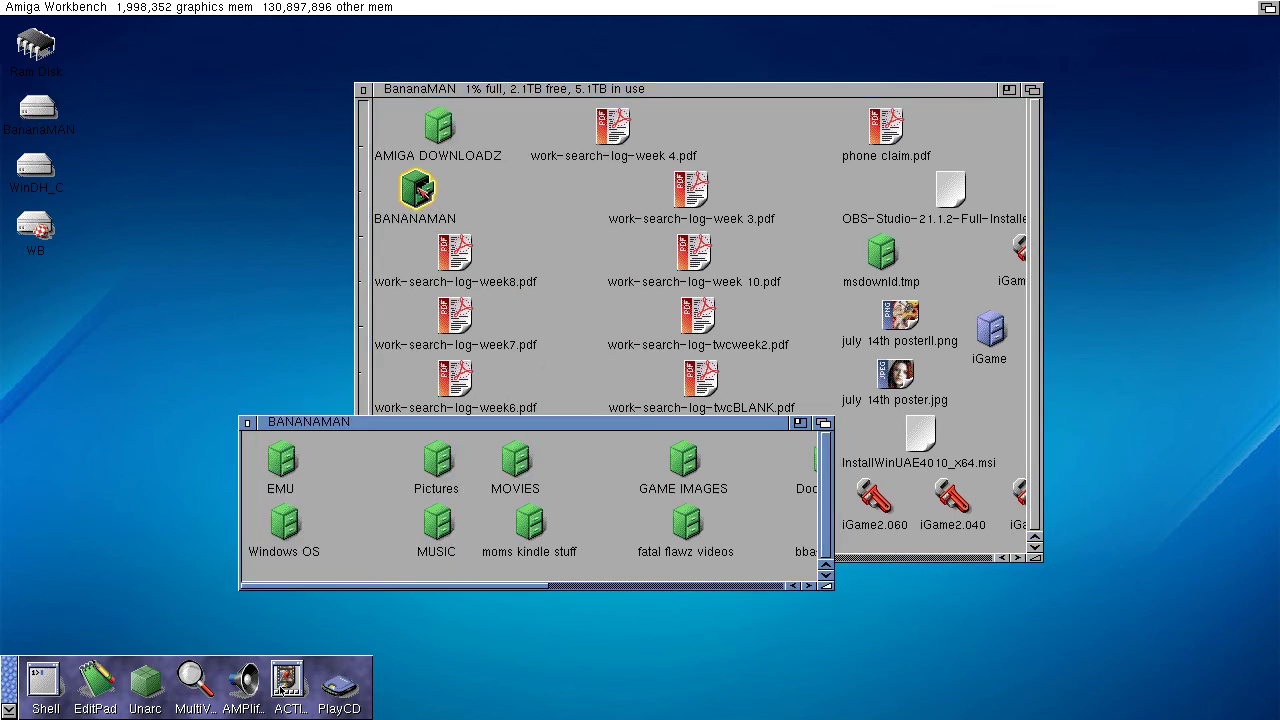
{"action": "left_click", "coordinate": [735, 589]}
{"action": "left_click_drag", "start_coordinate": [735, 589], "coordinate": [508, 589]}
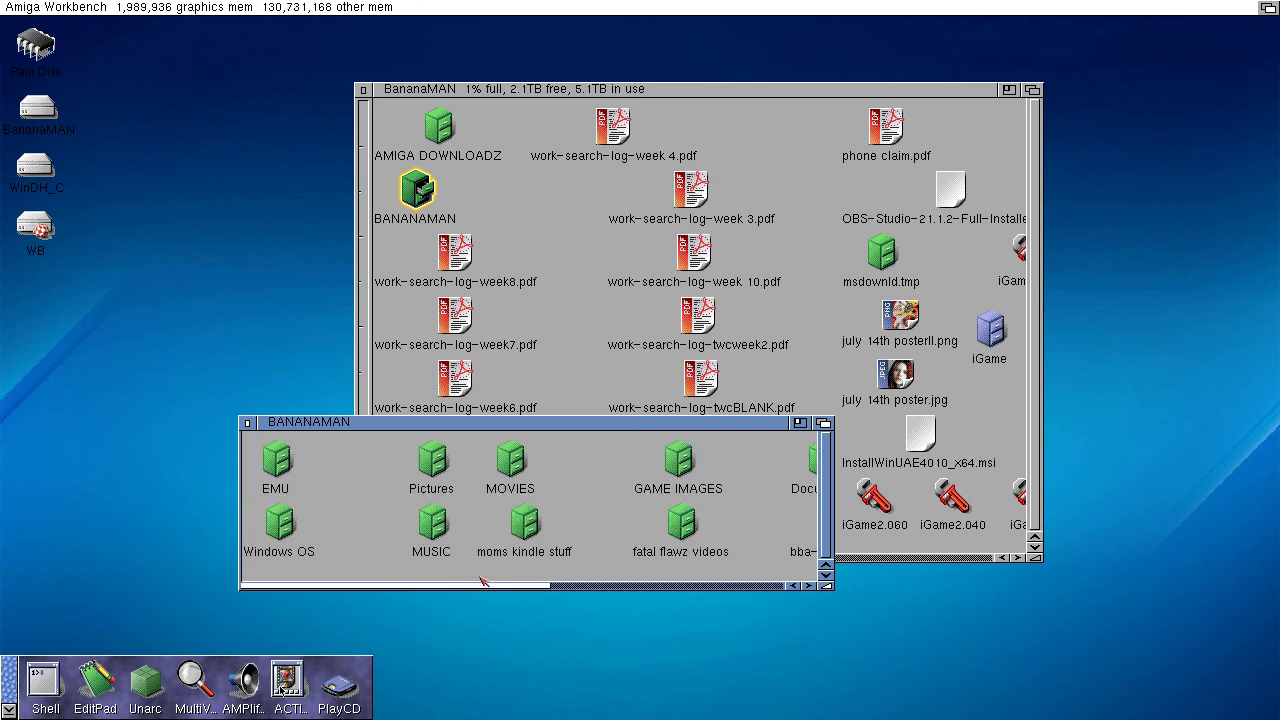
{"action": "double_click", "coordinate": [280, 466]}
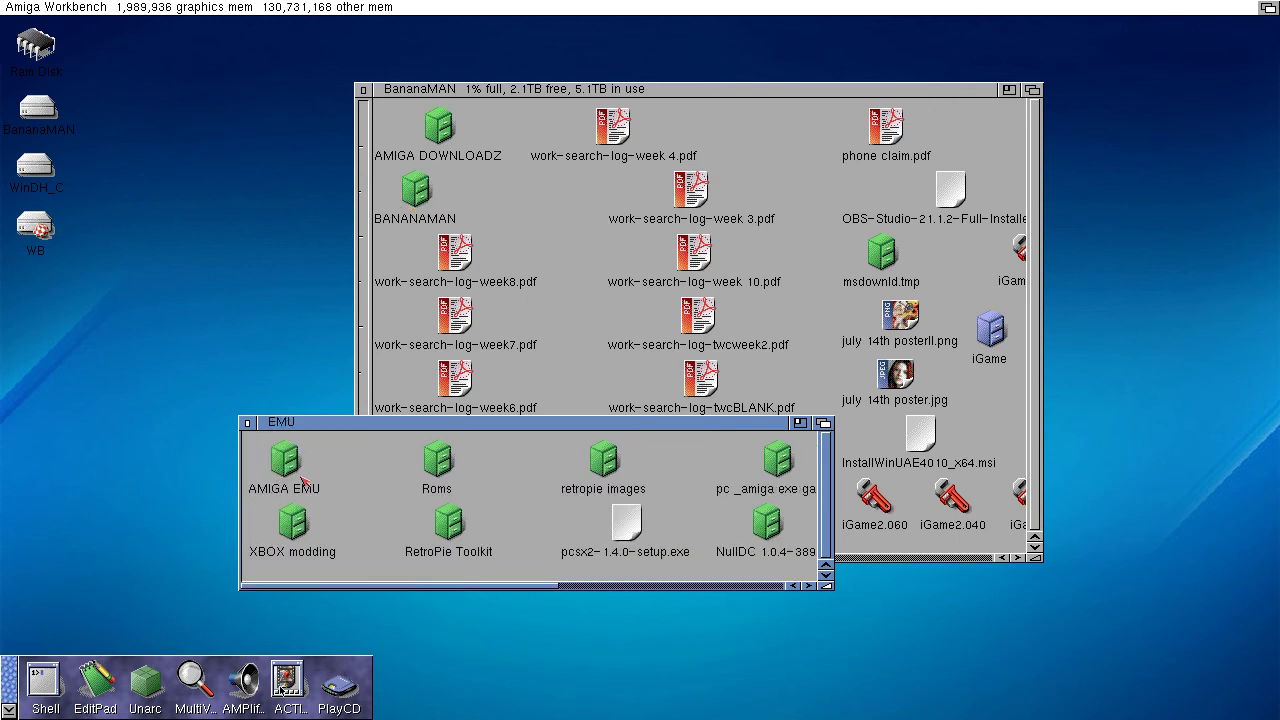
{"action": "left_click", "coordinate": [722, 588]}
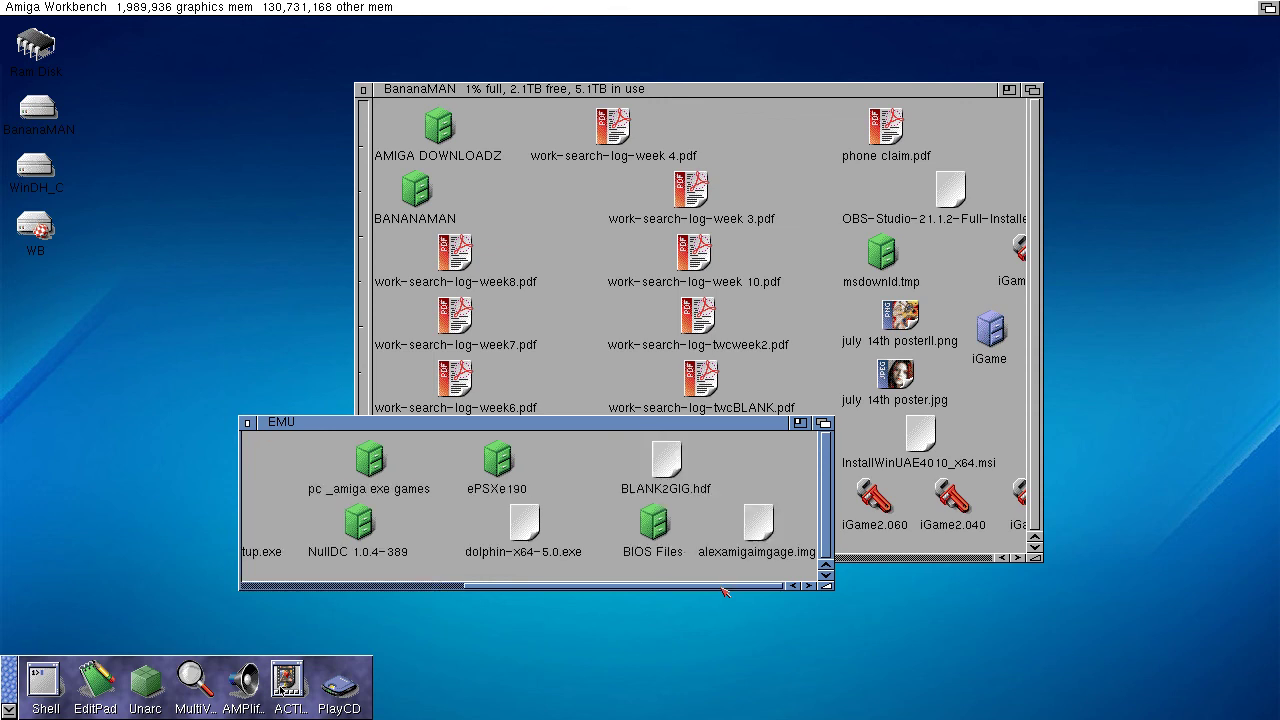
{"action": "left_click_drag", "start_coordinate": [722, 588], "coordinate": [499, 588]}
Open the AMIGA EMU drawer and the AMIGA-Applications drawer inside it.
{"action": "double_click", "coordinate": [291, 463]}
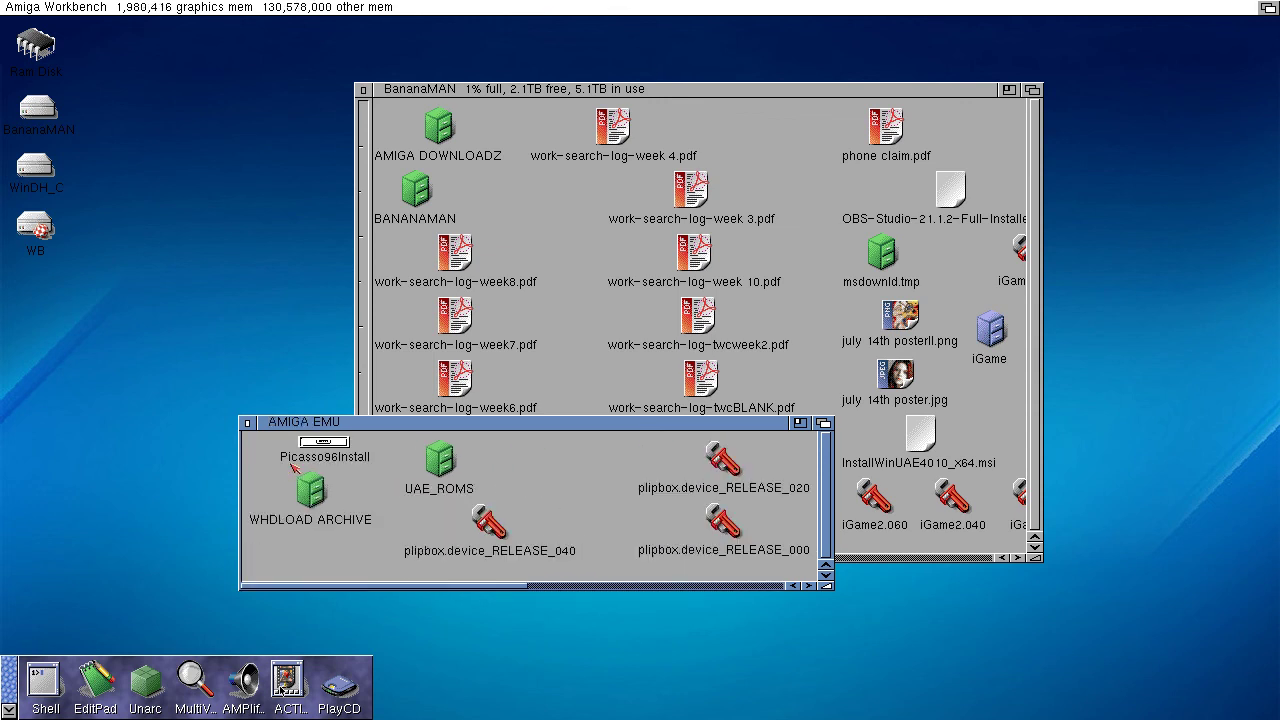
{"action": "left_click", "coordinate": [776, 588]}
{"action": "left_click_drag", "start_coordinate": [776, 588], "coordinate": [808, 598]}
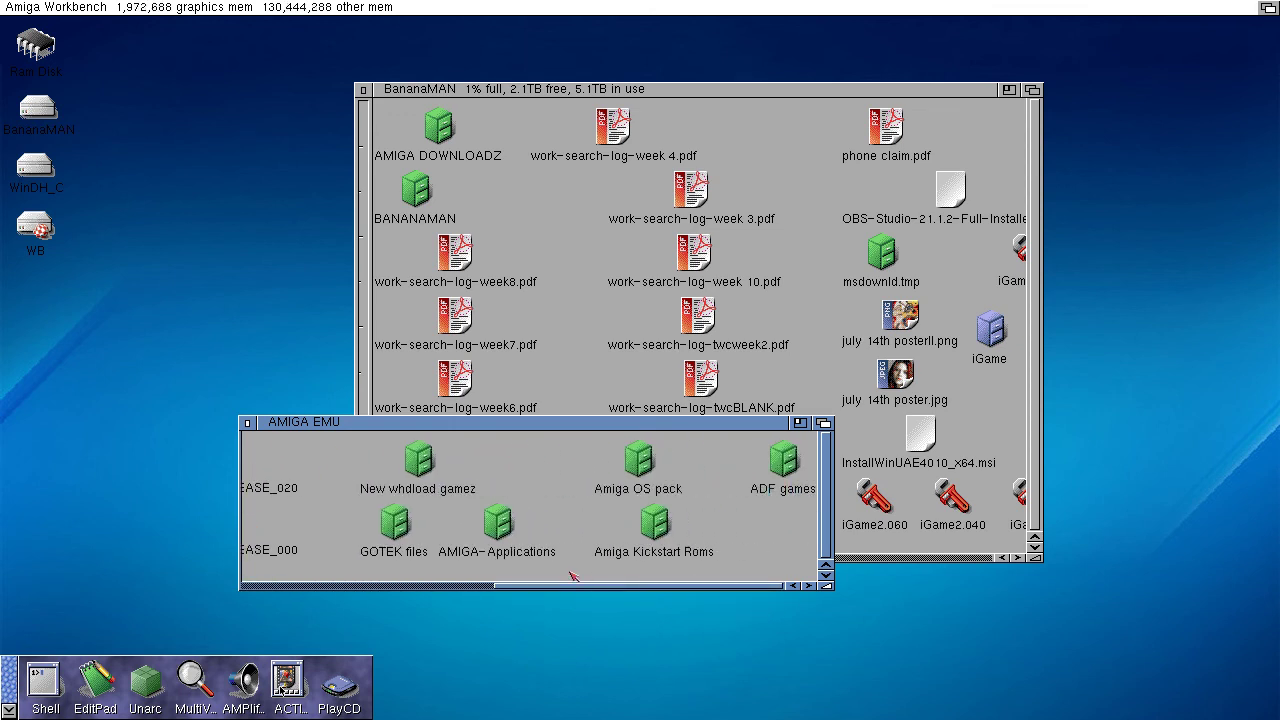
{"action": "double_click", "coordinate": [510, 530]}
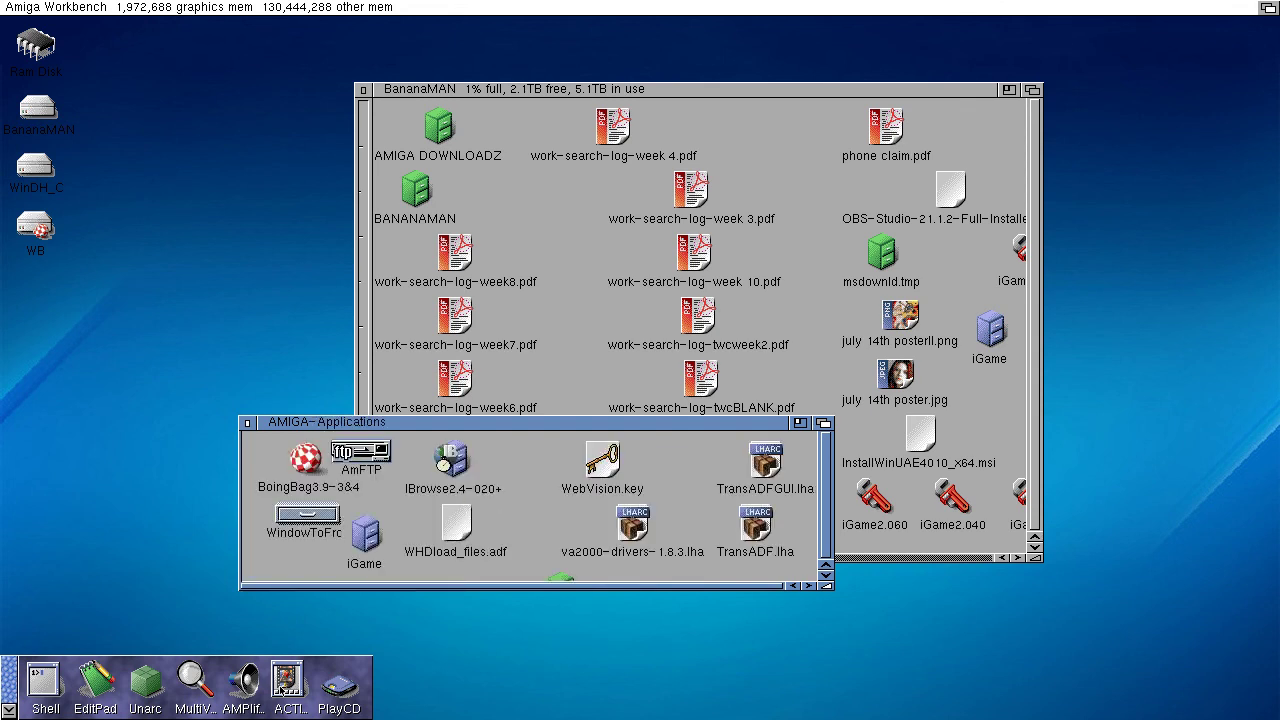
Move and enlarge the AMIGA-Applications window, and shift the WindowToFront drawer icon clear of the iGame icon.
{"action": "left_click_drag", "start_coordinate": [451, 429], "coordinate": [617, 160]}
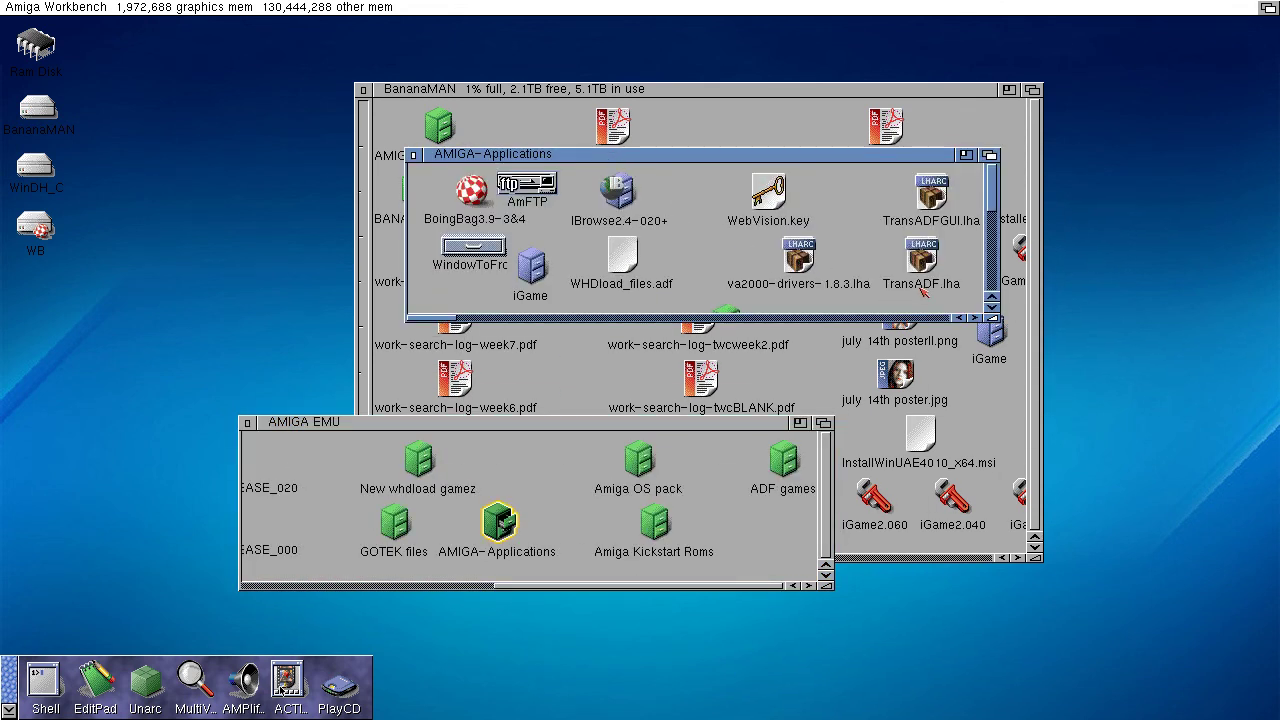
{"action": "left_click_drag", "start_coordinate": [994, 319], "coordinate": [1178, 509]}
{"action": "left_click", "coordinate": [538, 374]}
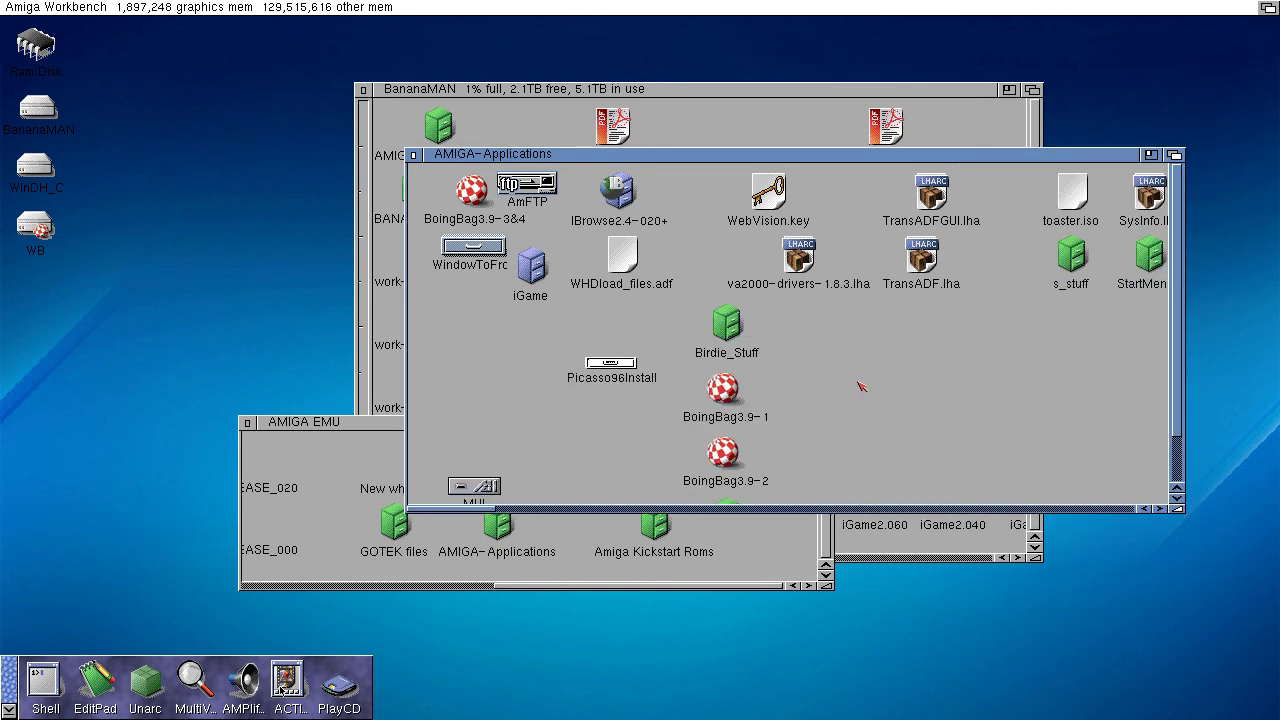
{"action": "left_click_drag", "start_coordinate": [462, 250], "coordinate": [456, 324]}
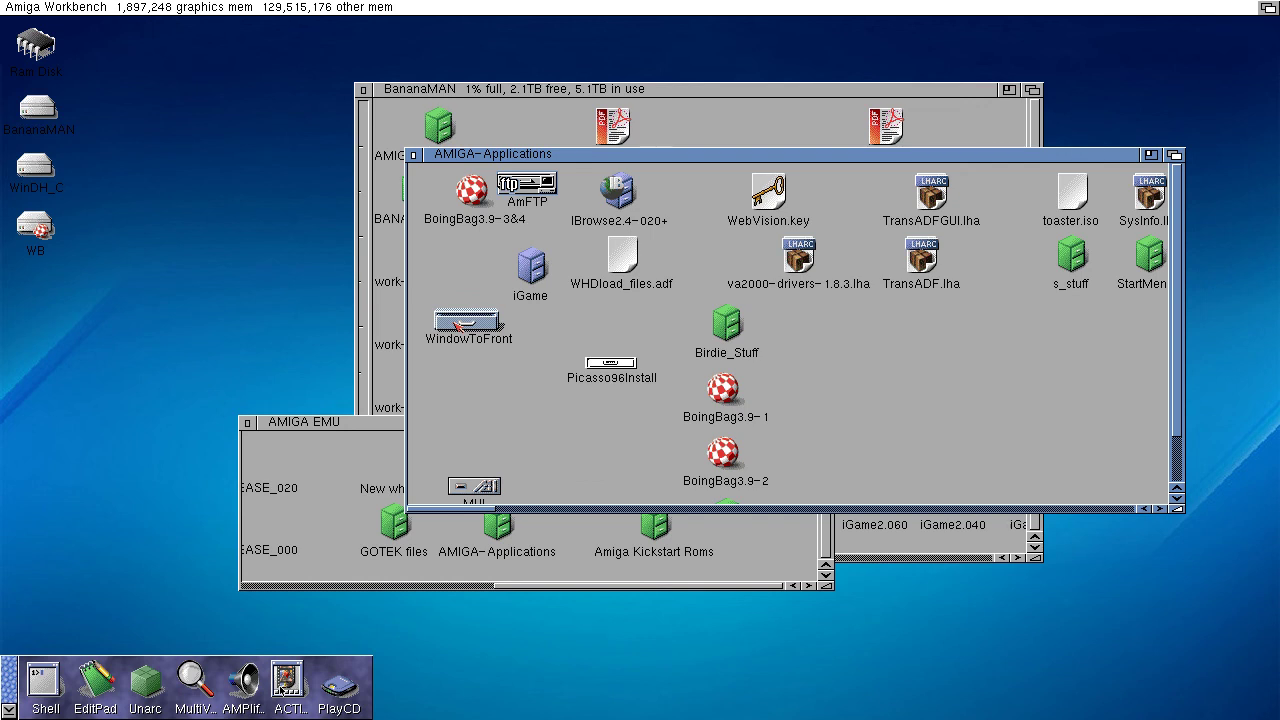
Open the WindowToFront drawer, run its Install script and choose to install both WindowToFront and Documentation.
{"action": "double_click", "coordinate": [456, 324]}
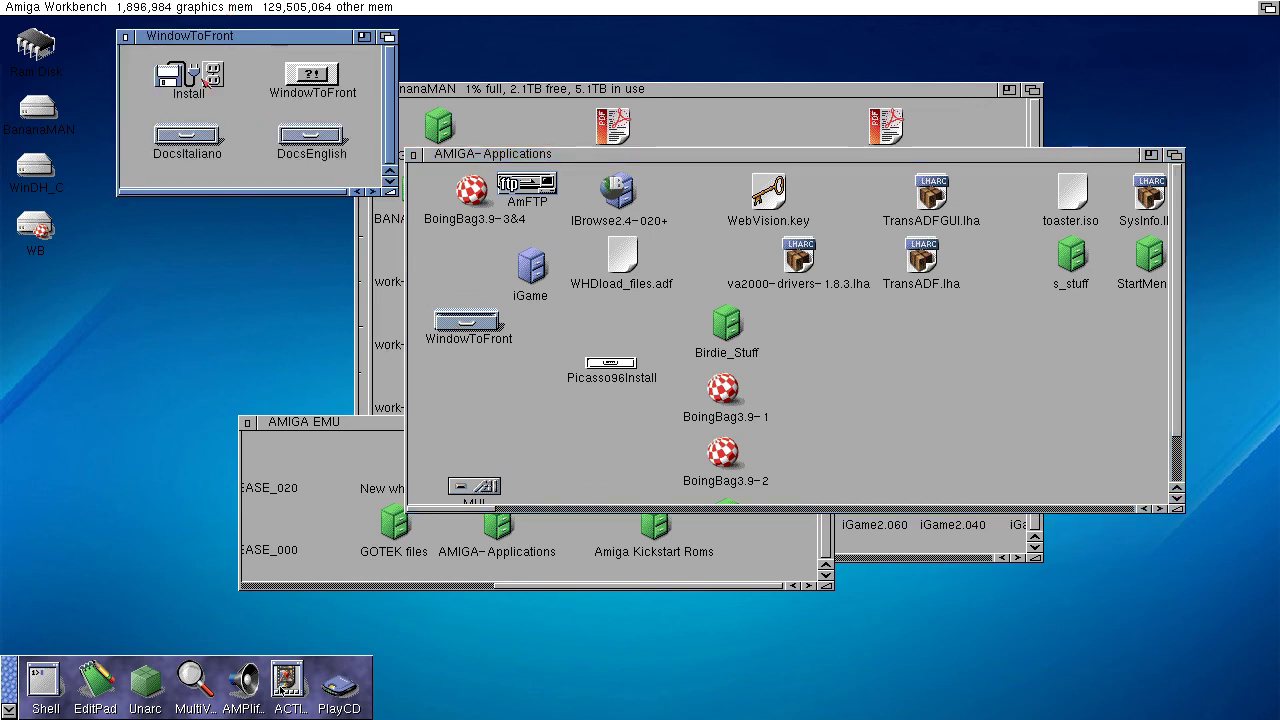
{"action": "double_click", "coordinate": [205, 83]}
{"action": "left_click", "coordinate": [461, 457]}
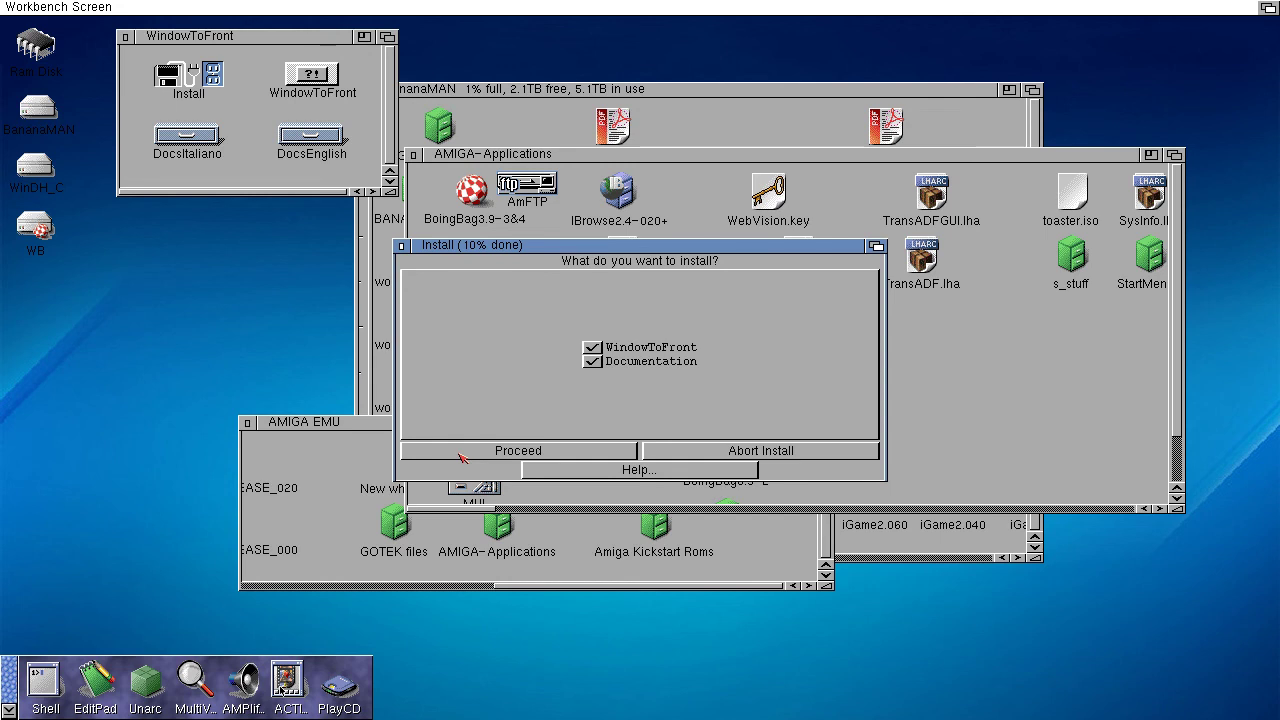
{"action": "left_click", "coordinate": [461, 457]}
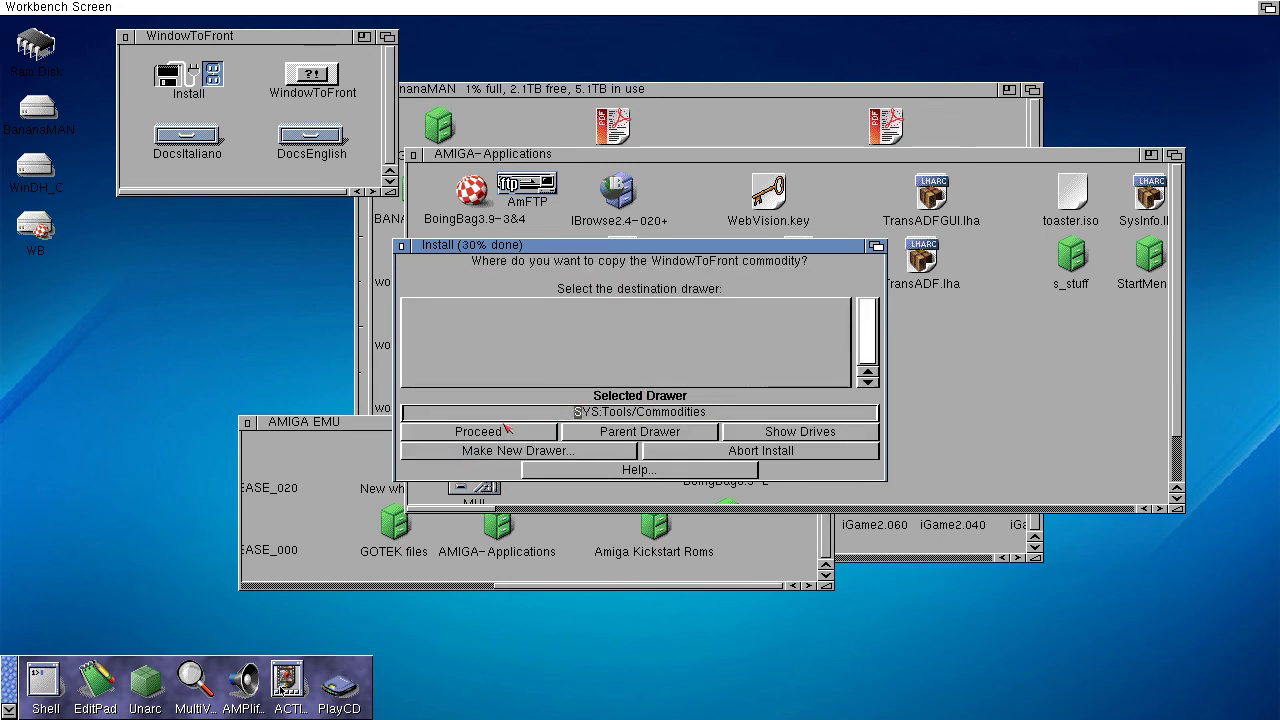
Accept SYS:Tools/Commodities as destination for the WindowToFront commodity and its documentation, and install no language catalogs.
{"action": "left_click", "coordinate": [500, 435]}
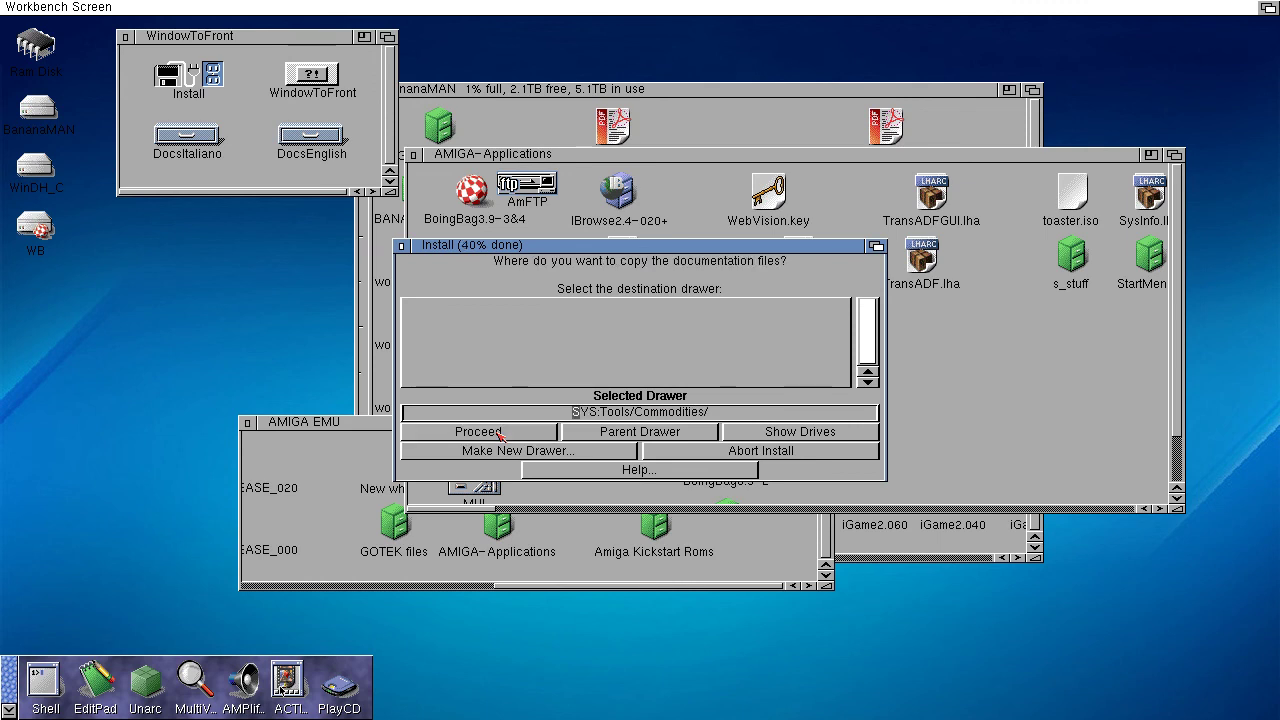
{"action": "left_click", "coordinate": [499, 432]}
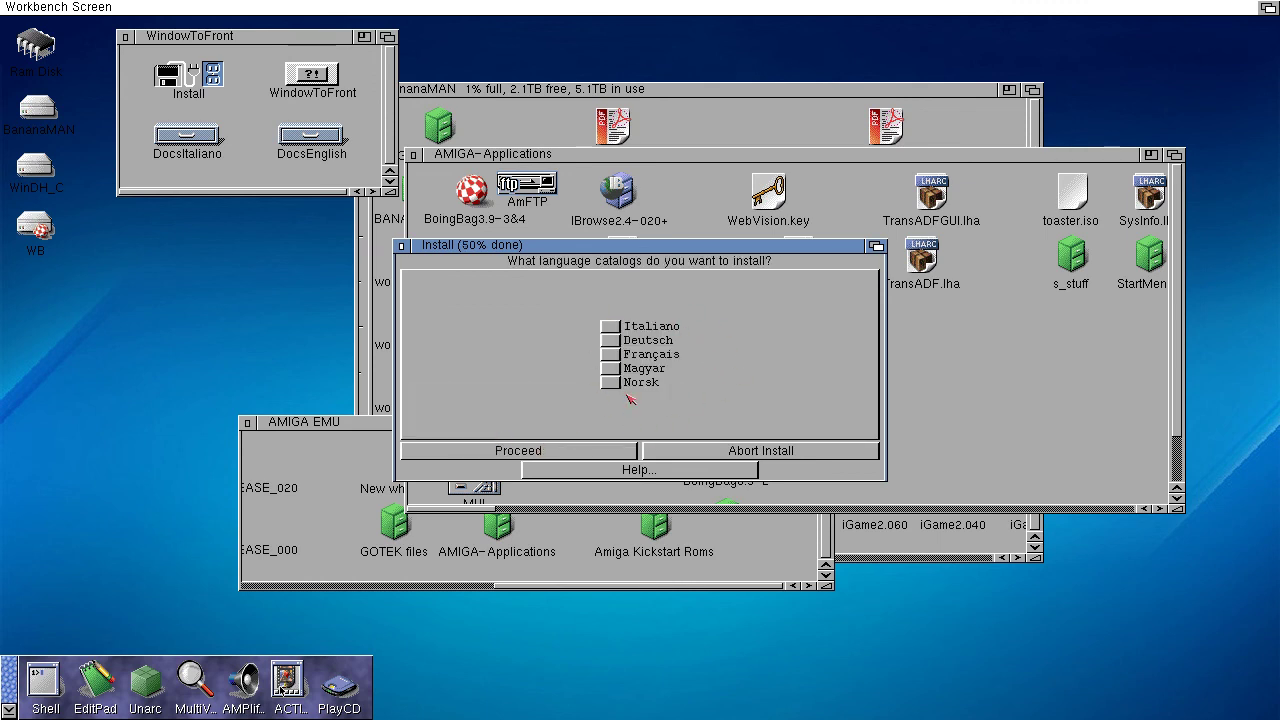
{"action": "left_click", "coordinate": [562, 452]}
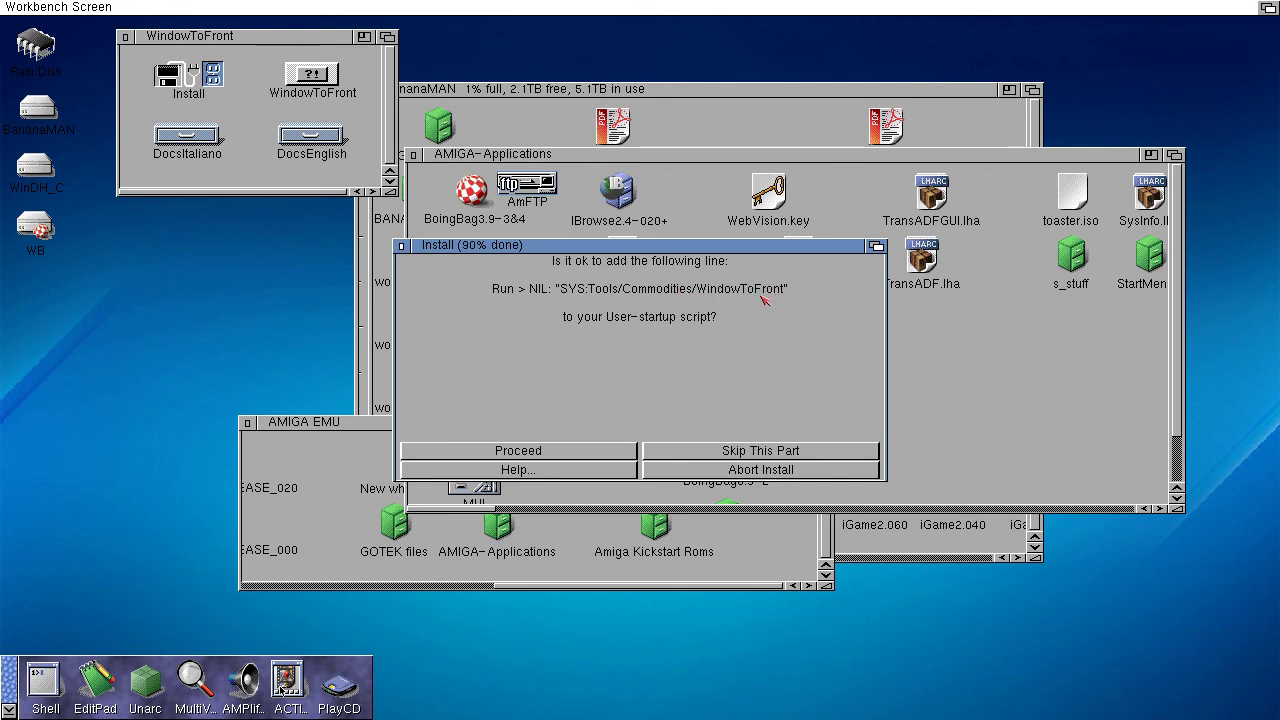
Allow the WindowToFront line to be added to the User-startup script, close the readme, and finish the installer.
{"action": "left_click", "coordinate": [545, 457]}
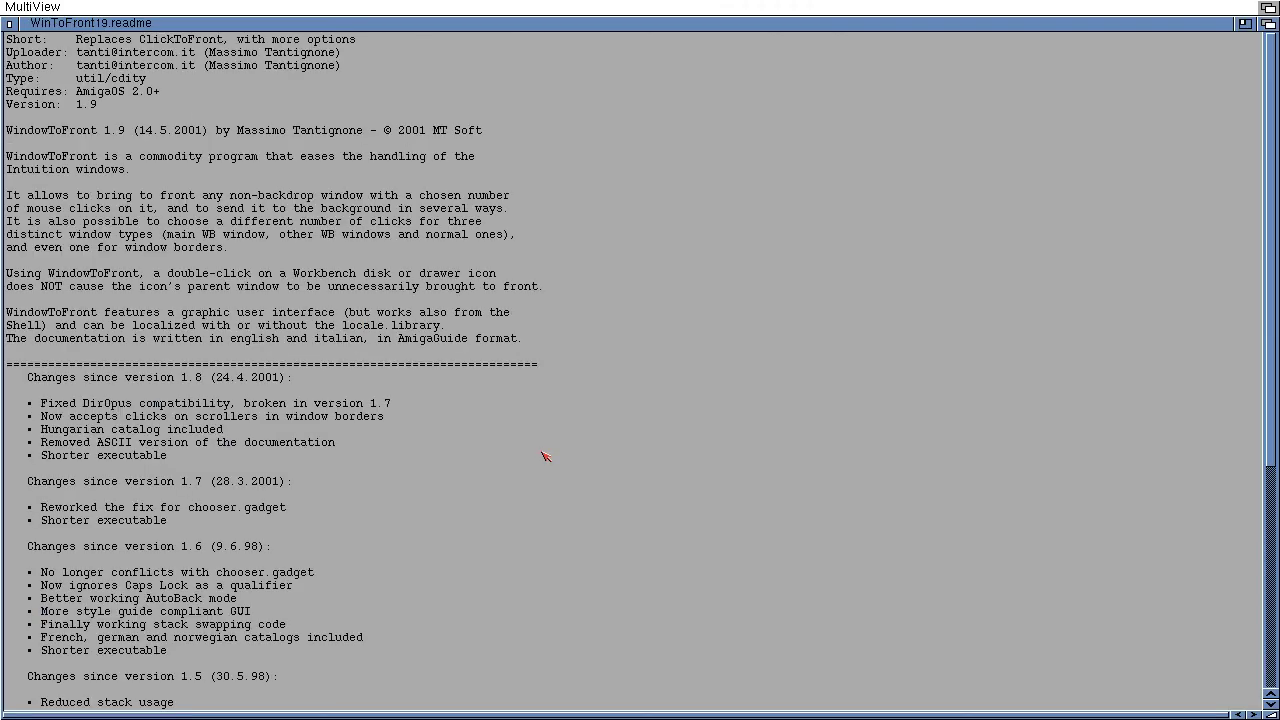
{"action": "left_click", "coordinate": [12, 23]}
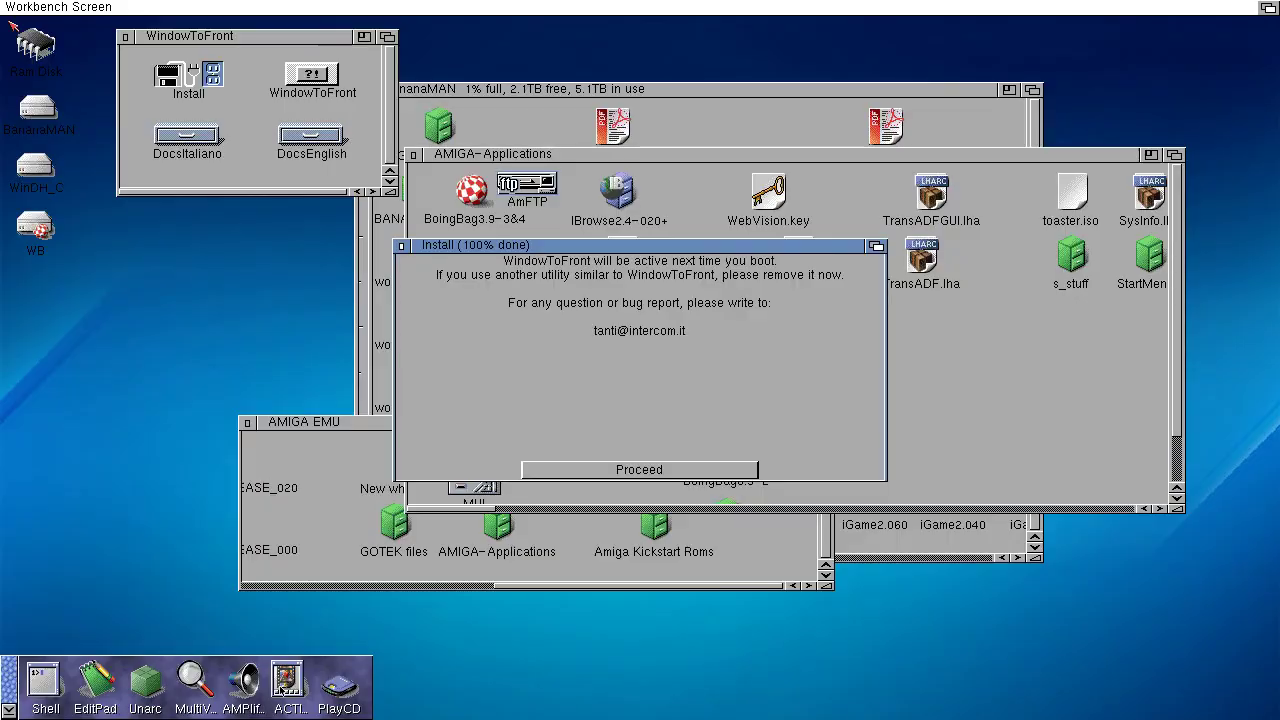
{"action": "left_click", "coordinate": [593, 465]}
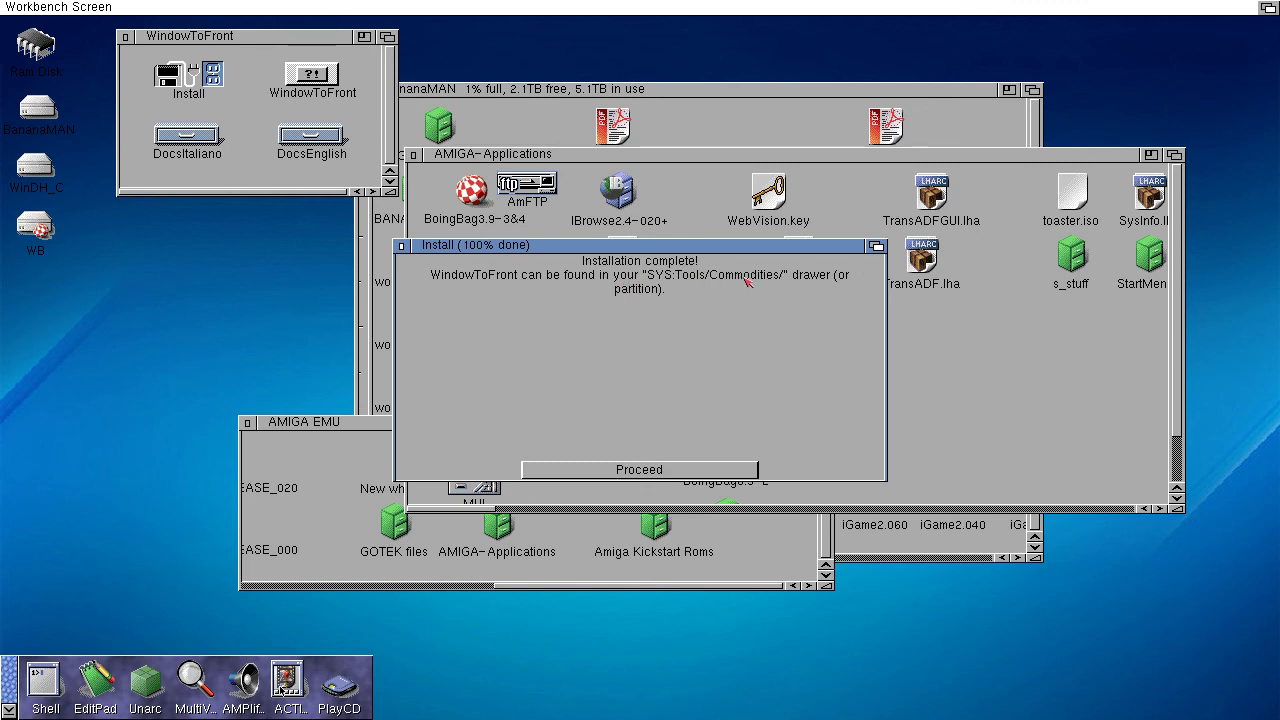
{"action": "left_click", "coordinate": [629, 476]}
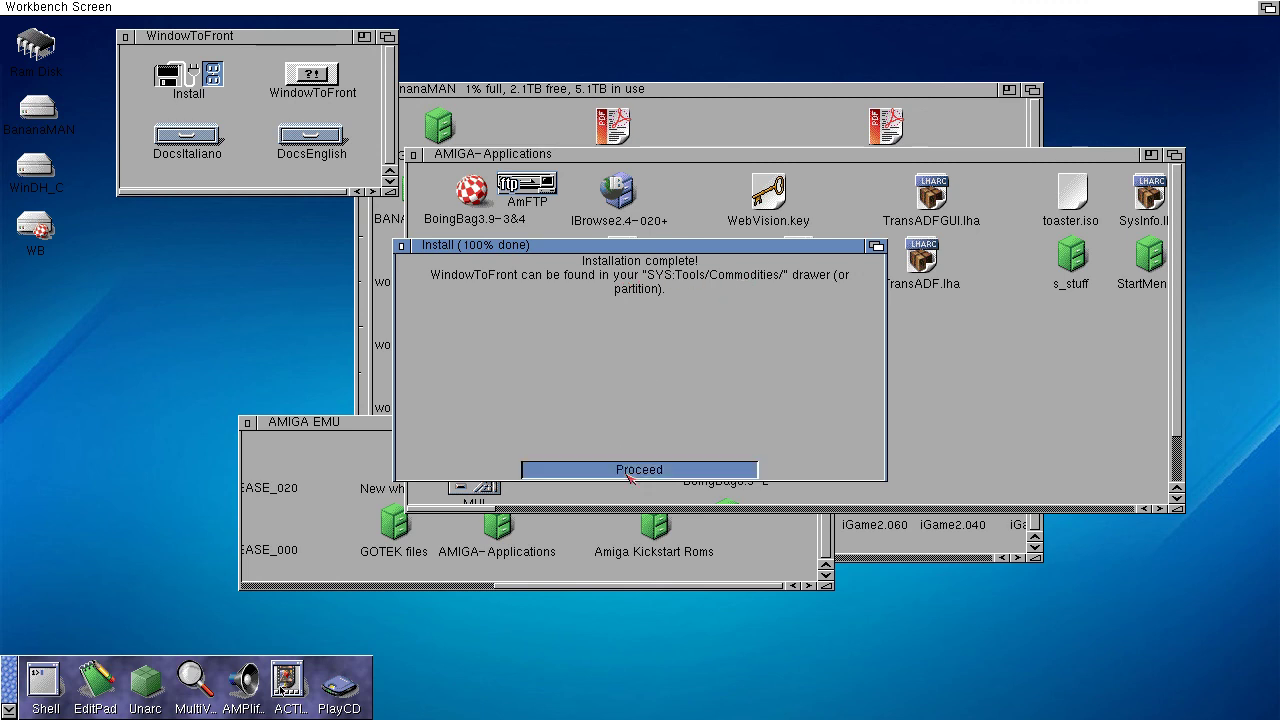
Close the WindowToFront, AMIGA-Applications, BananaMAN, AMIGA EMU and EMU windows to clear the desktop.
{"action": "left_click", "coordinate": [126, 37]}
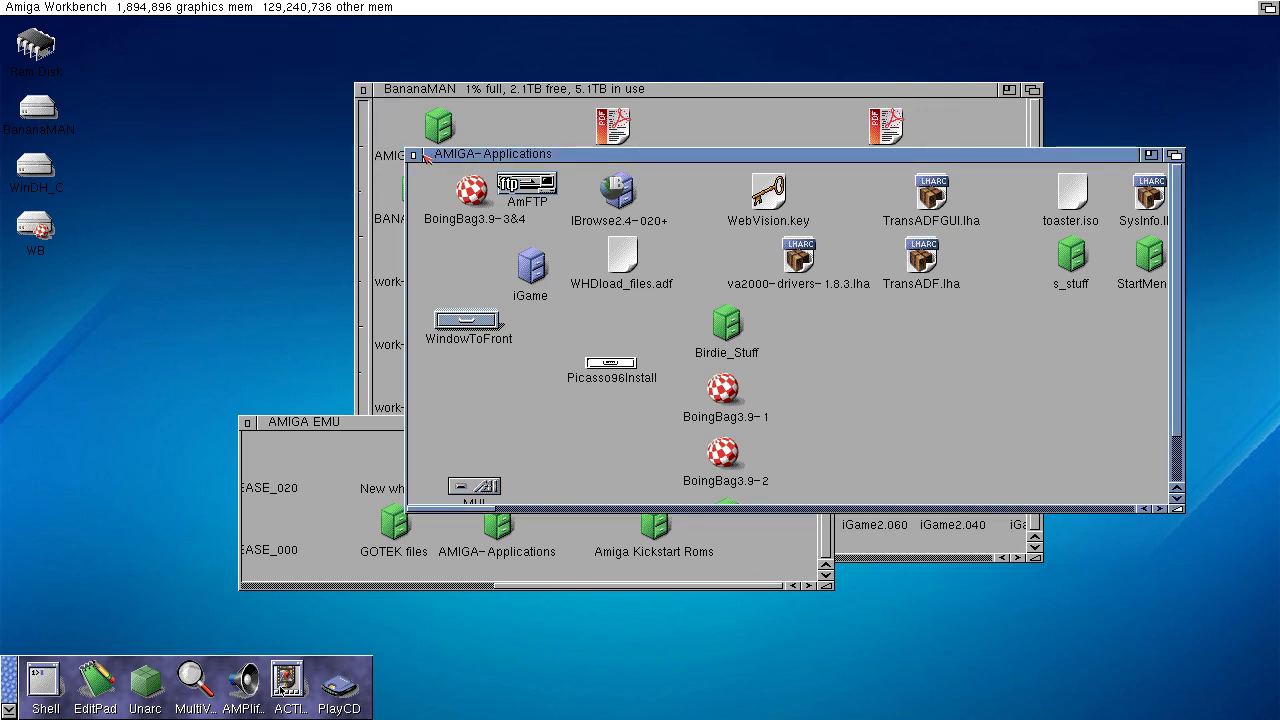
{"action": "left_click", "coordinate": [413, 155]}
{"action": "left_click", "coordinate": [366, 90]}
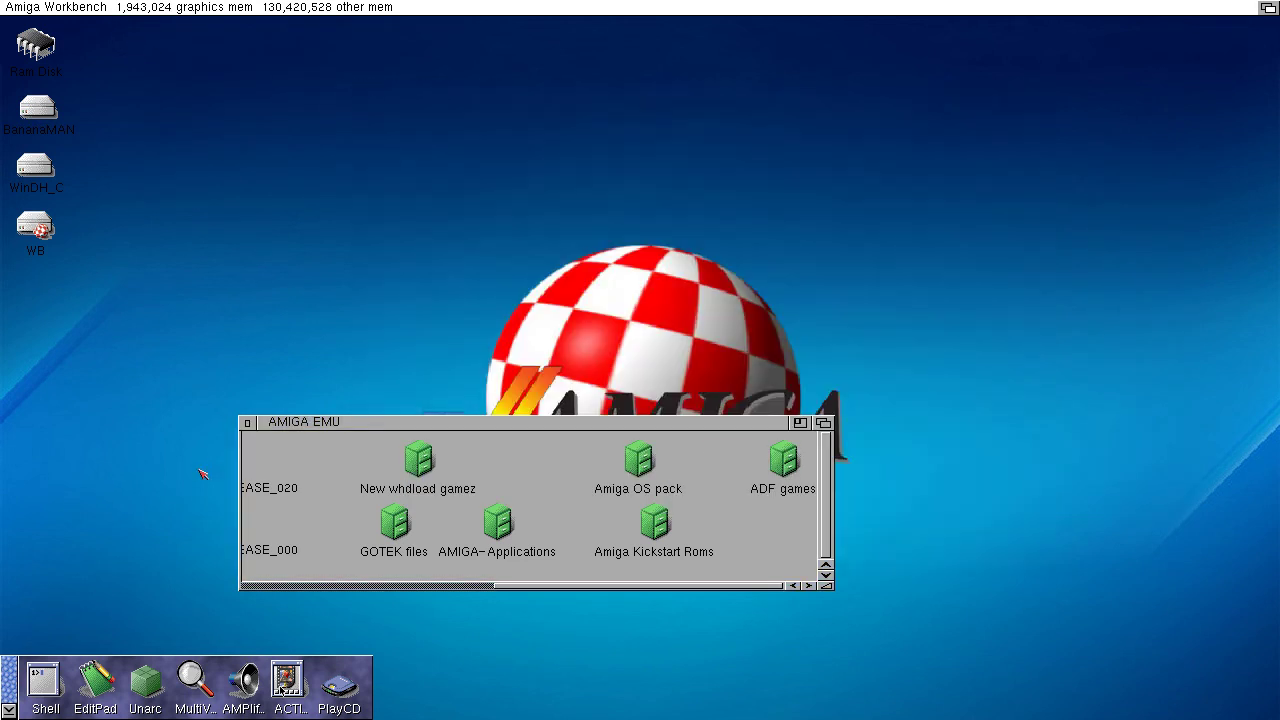
{"action": "left_click", "coordinate": [247, 423]}
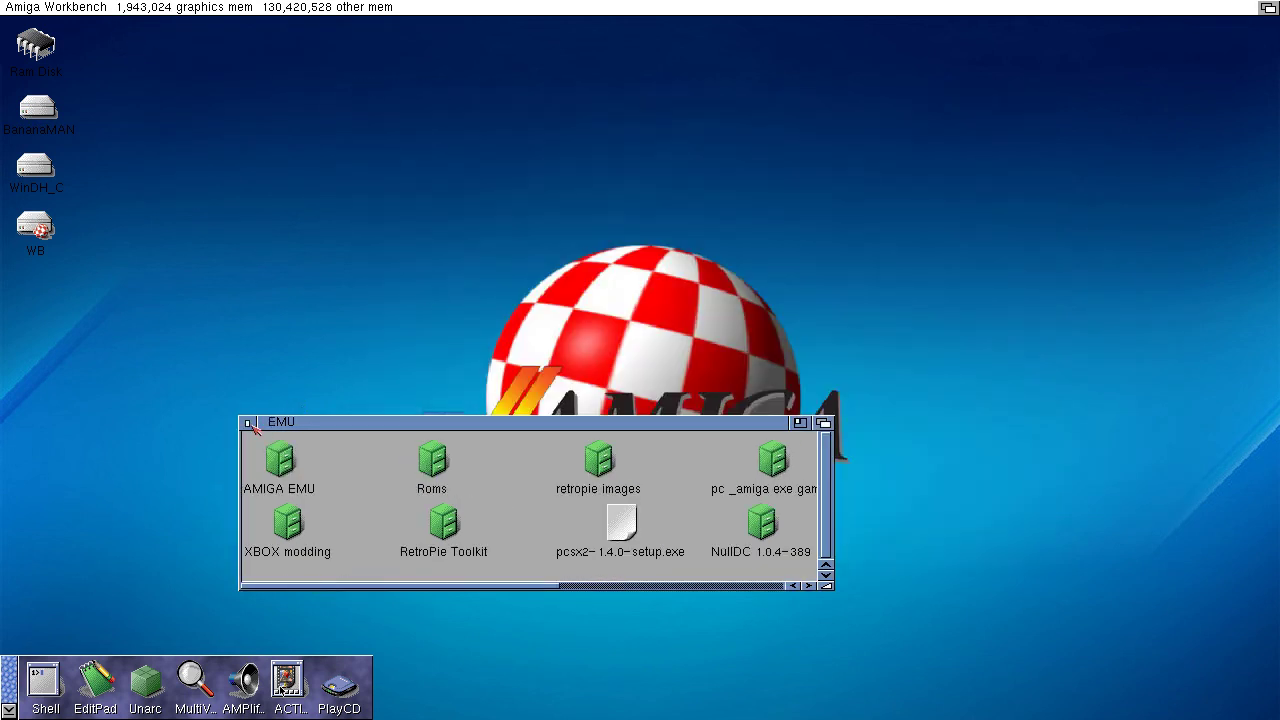
{"action": "left_click", "coordinate": [247, 423]}
{"action": "left_click", "coordinate": [248, 422]}
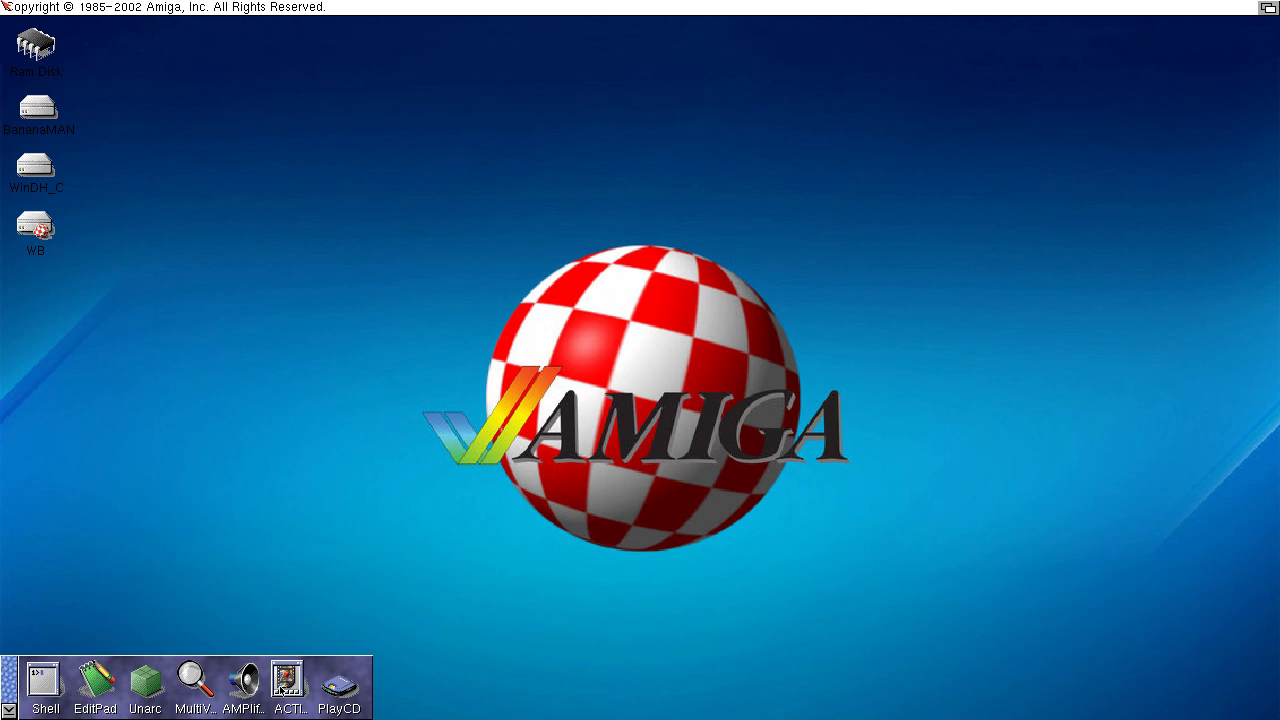
Examine the Workbench, Window, Icons and Tools menus, both as a pop-up on the desktop and in the screen's title bar.
{"action": "left_click", "coordinate": [277, 243]}
{"action": "right_click", "coordinate": [277, 243]}
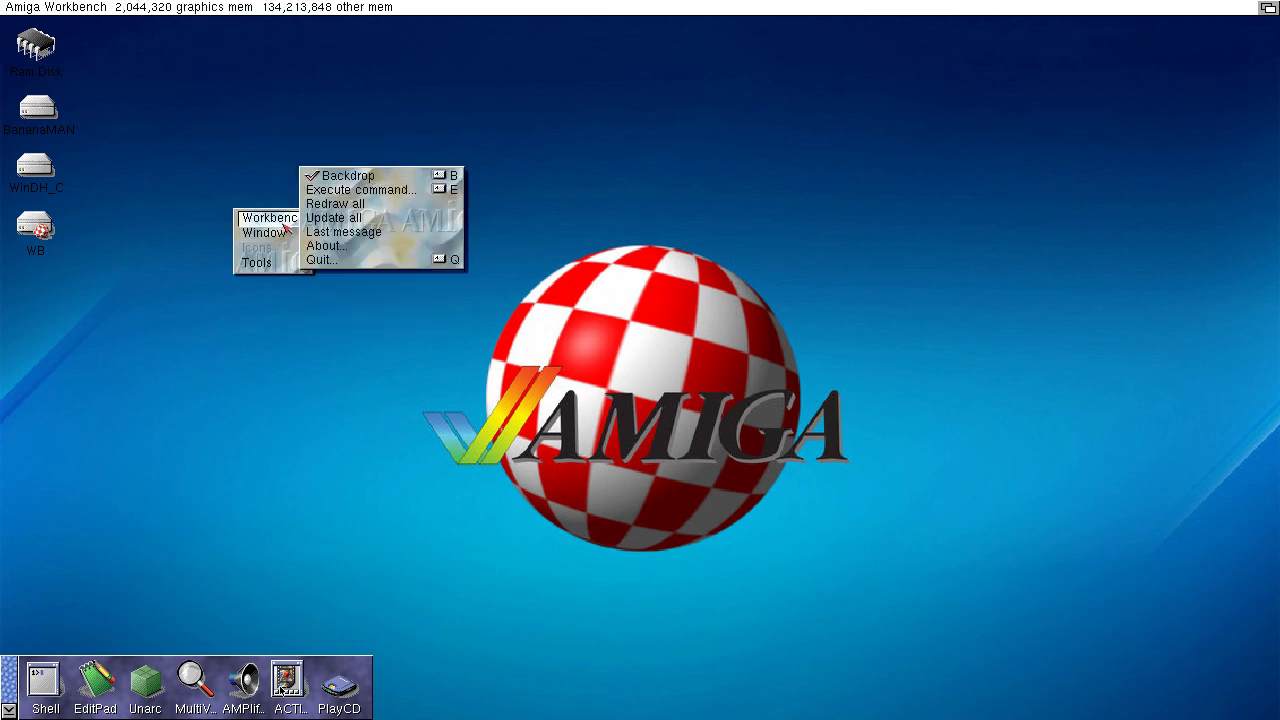
{"action": "mouse_move", "coordinate": [268, 264]}
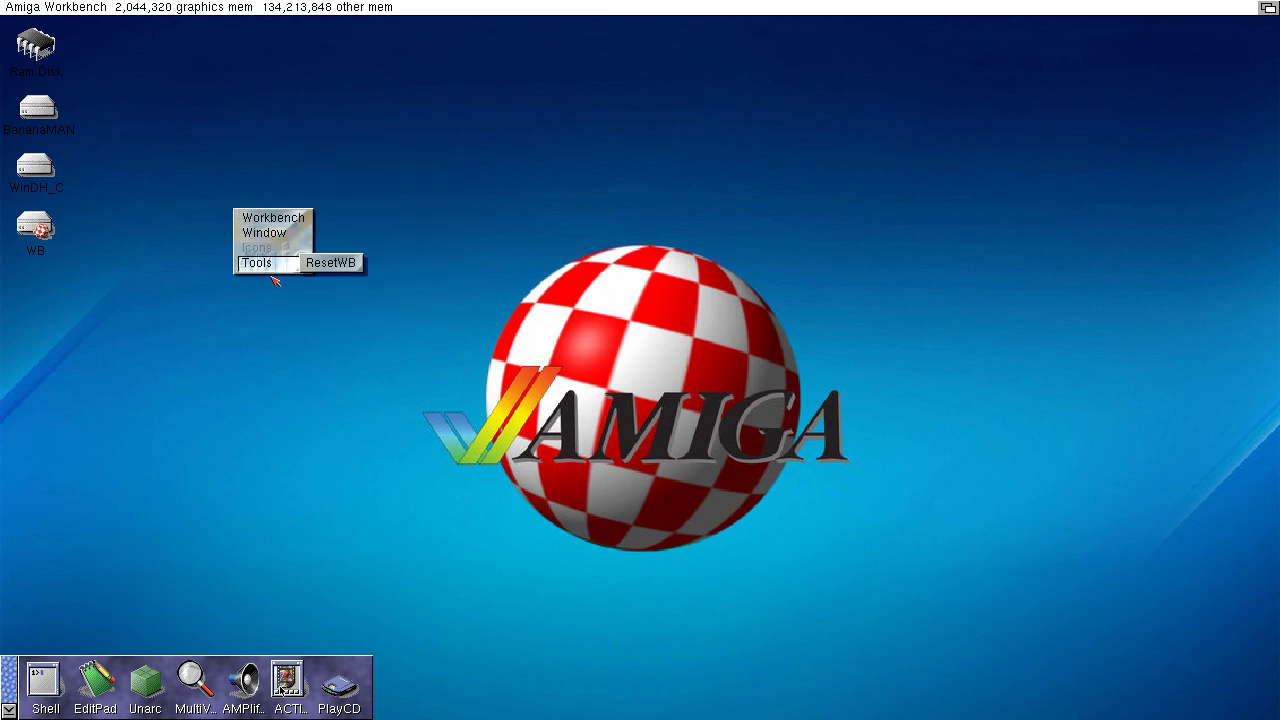
{"action": "mouse_move", "coordinate": [265, 233]}
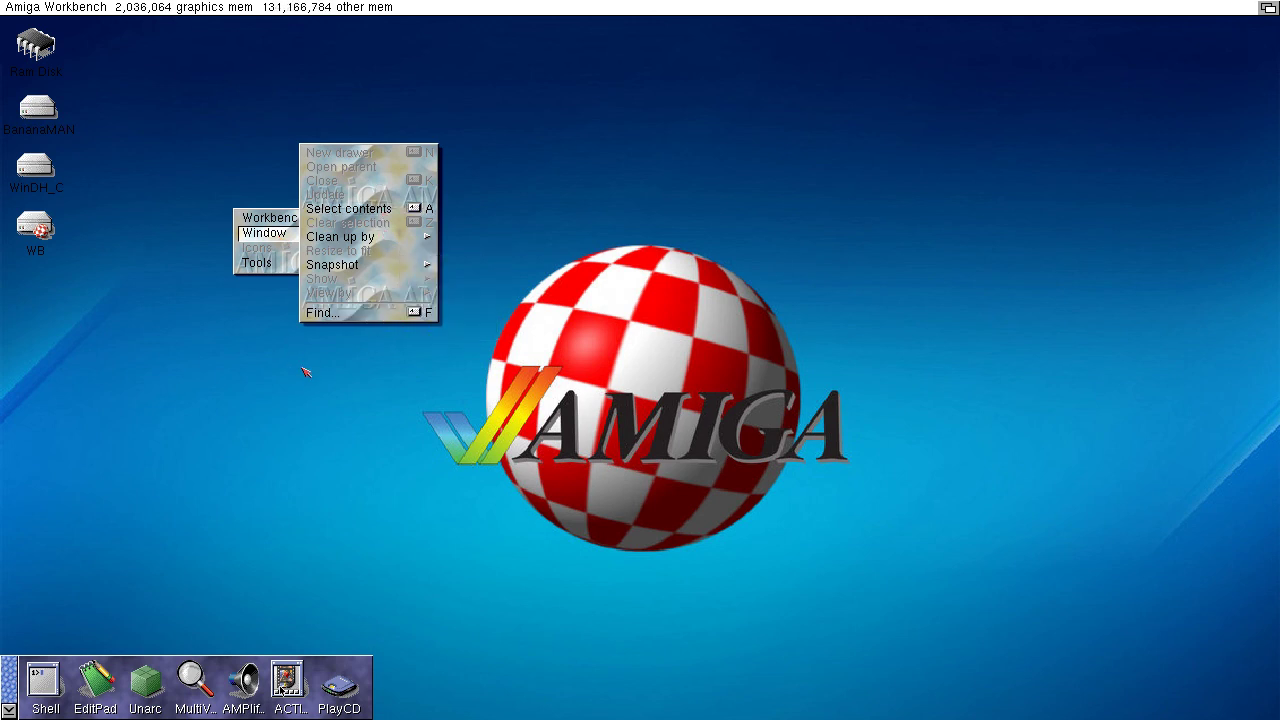
{"action": "left_click", "coordinate": [272, 425]}
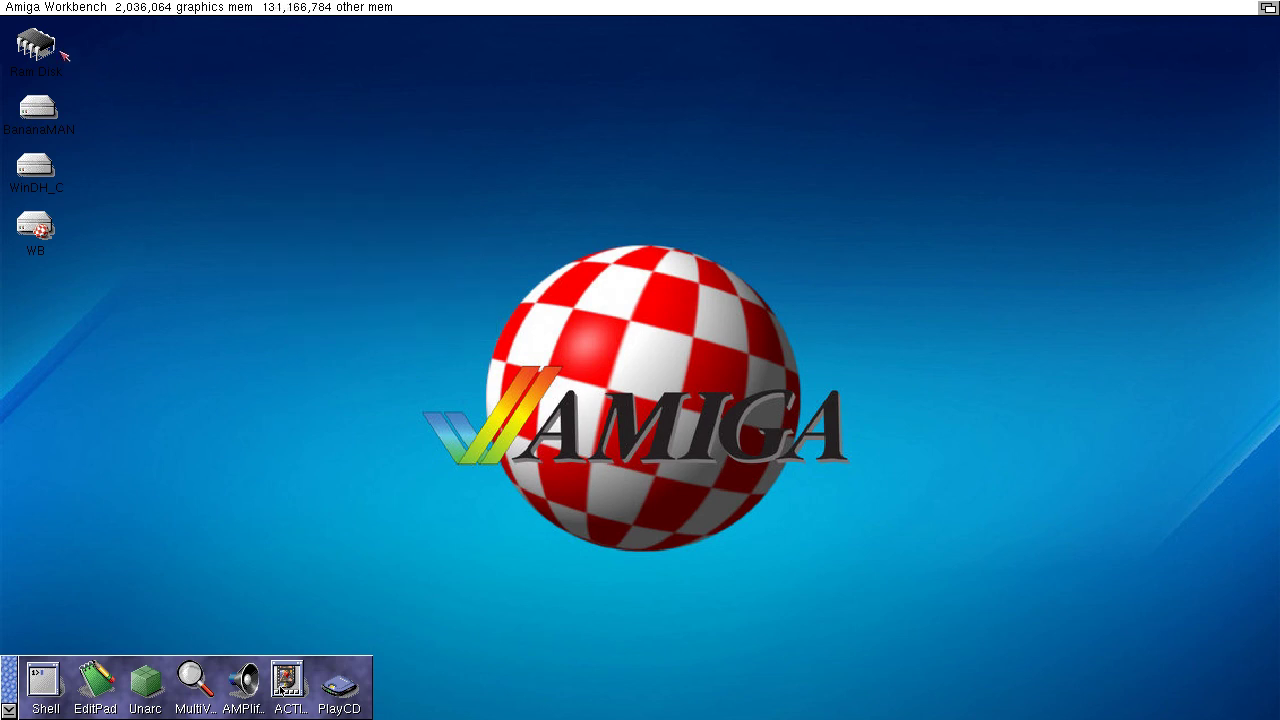
{"action": "right_click", "coordinate": [360, 6]}
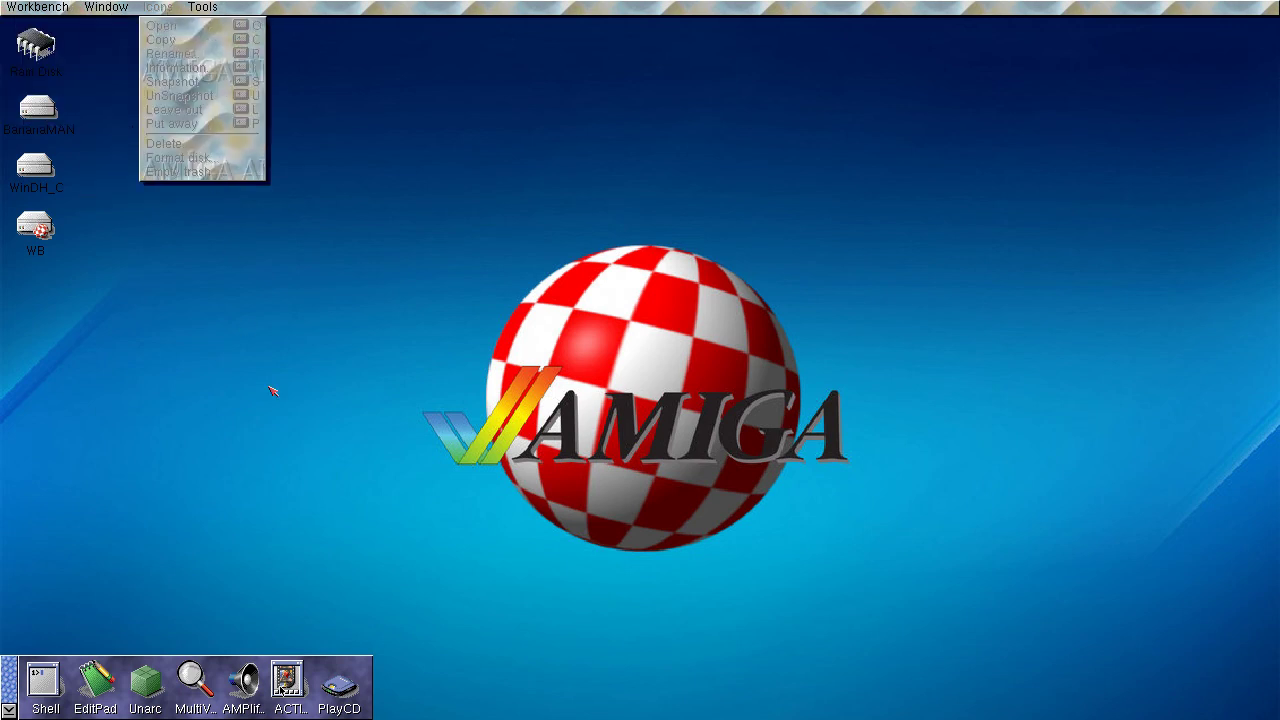
{"action": "right_click", "coordinate": [40, 6]}
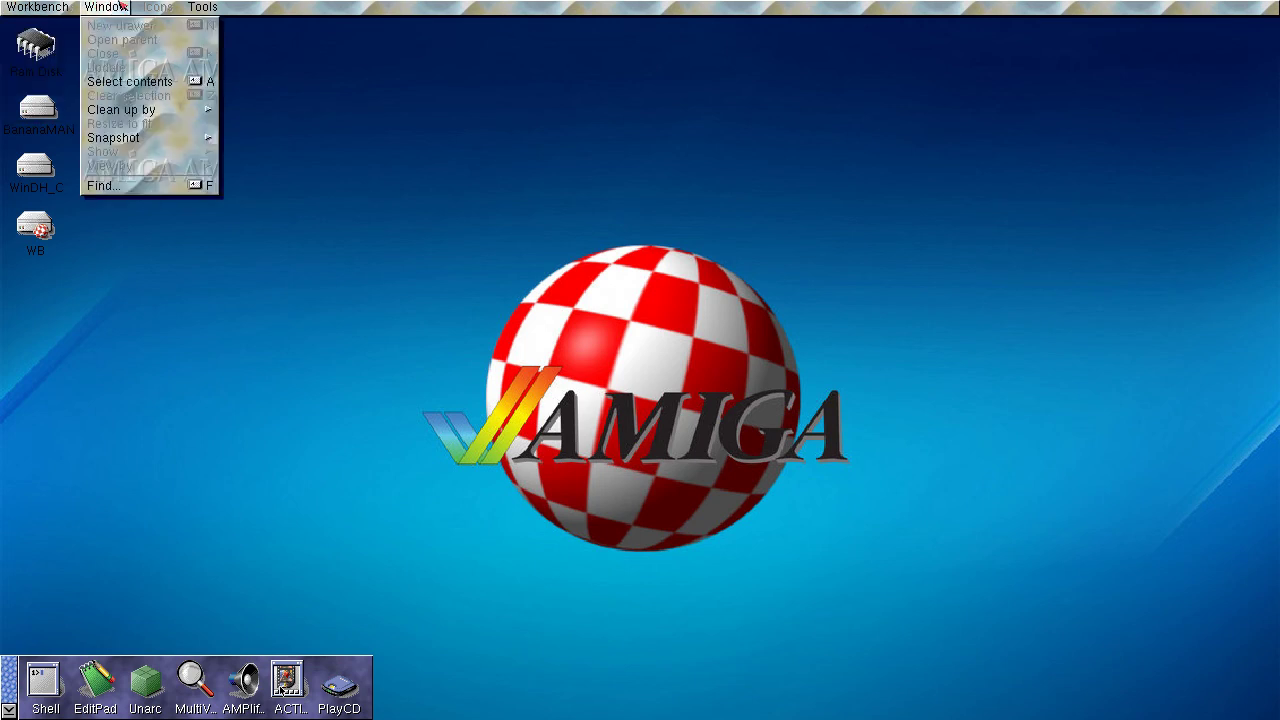
{"action": "right_click", "coordinate": [300, 212]}
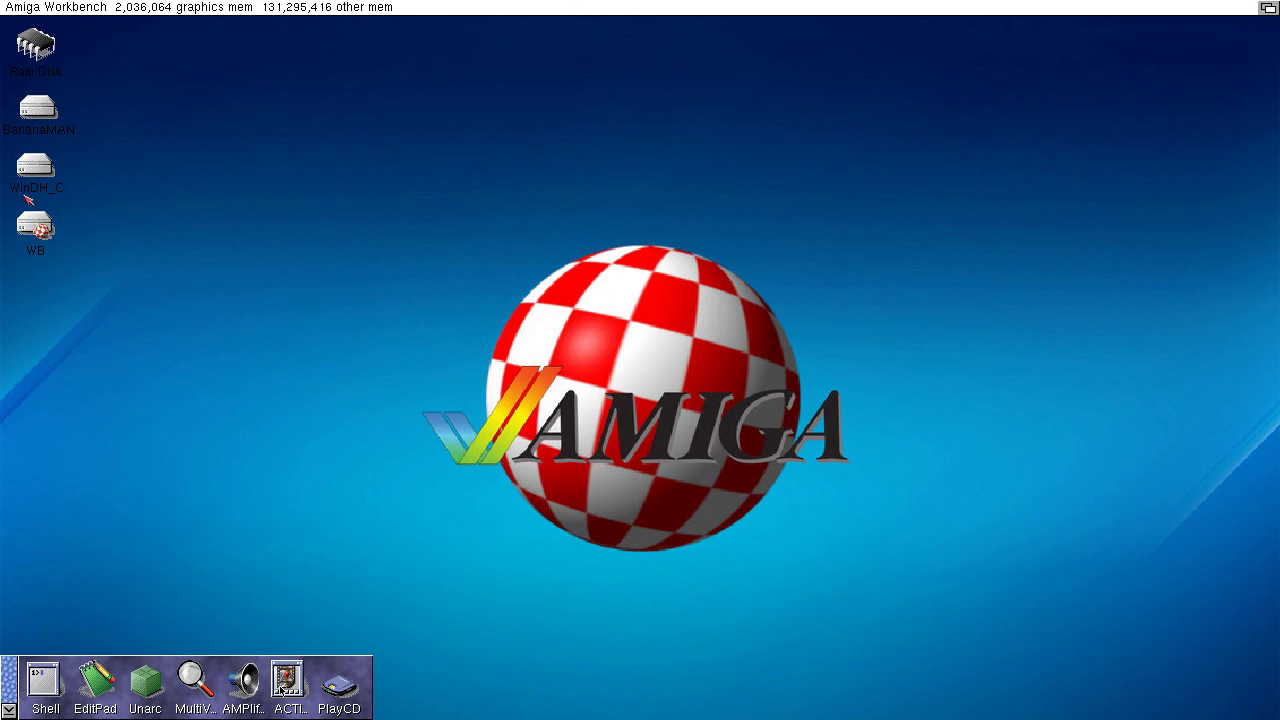
Open the WB drive, then move its window toward the middle of the desktop and enlarge it.
{"action": "double_click", "coordinate": [34, 228]}
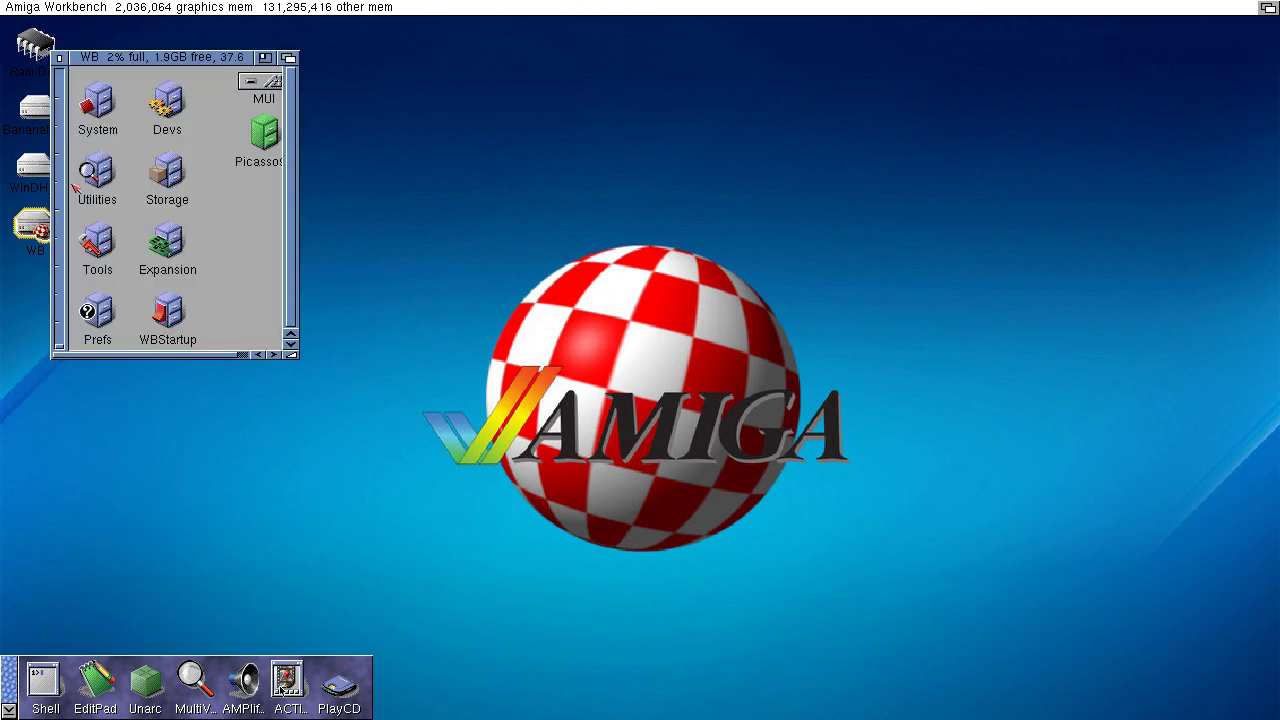
{"action": "left_click_drag", "start_coordinate": [137, 64], "coordinate": [690, 160]}
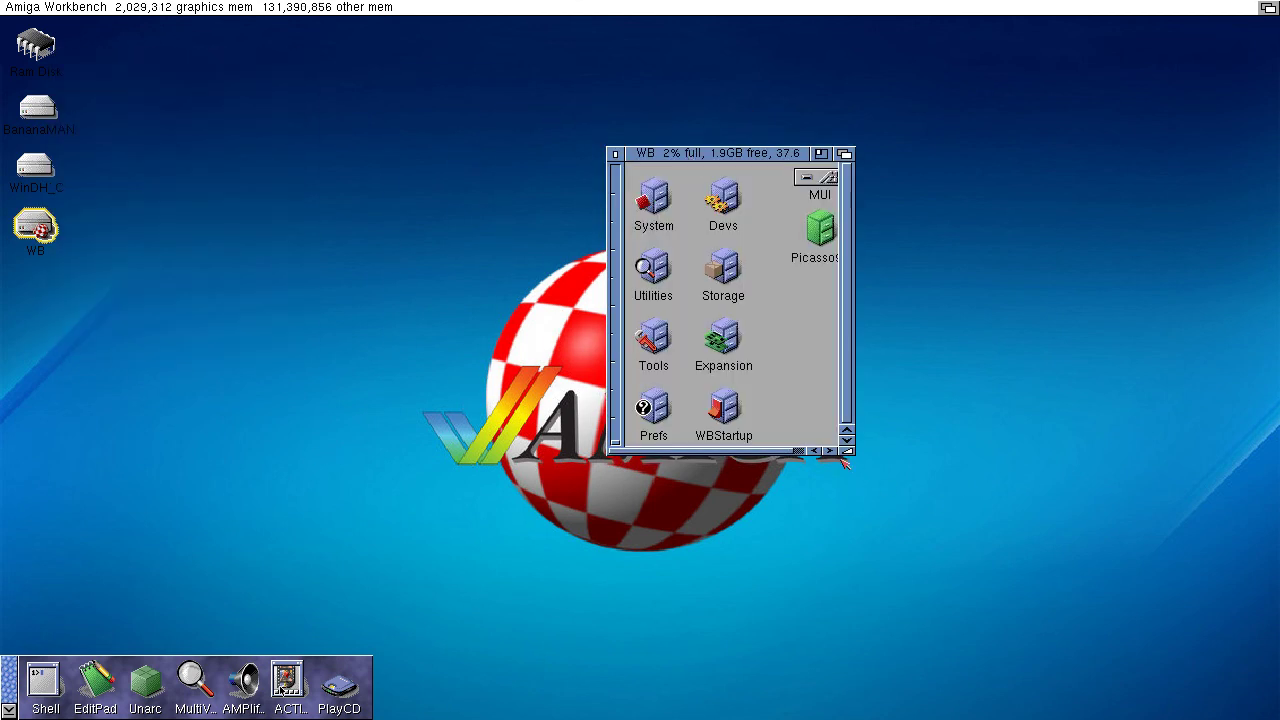
{"action": "left_click_drag", "start_coordinate": [845, 452], "coordinate": [1181, 640]}
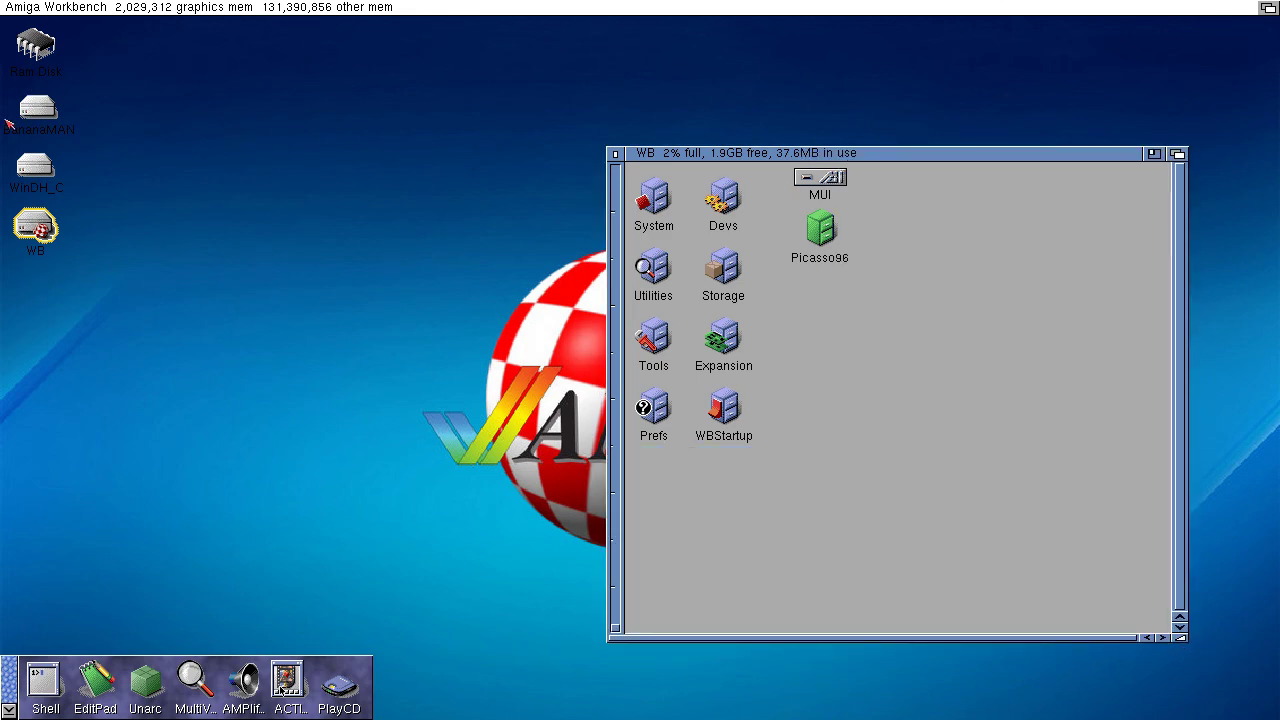
Open the BananaMAN drive, test bringing it and the WB window to the front, and move the WB window near the screen's upper edge.
{"action": "double_click", "coordinate": [36, 112]}
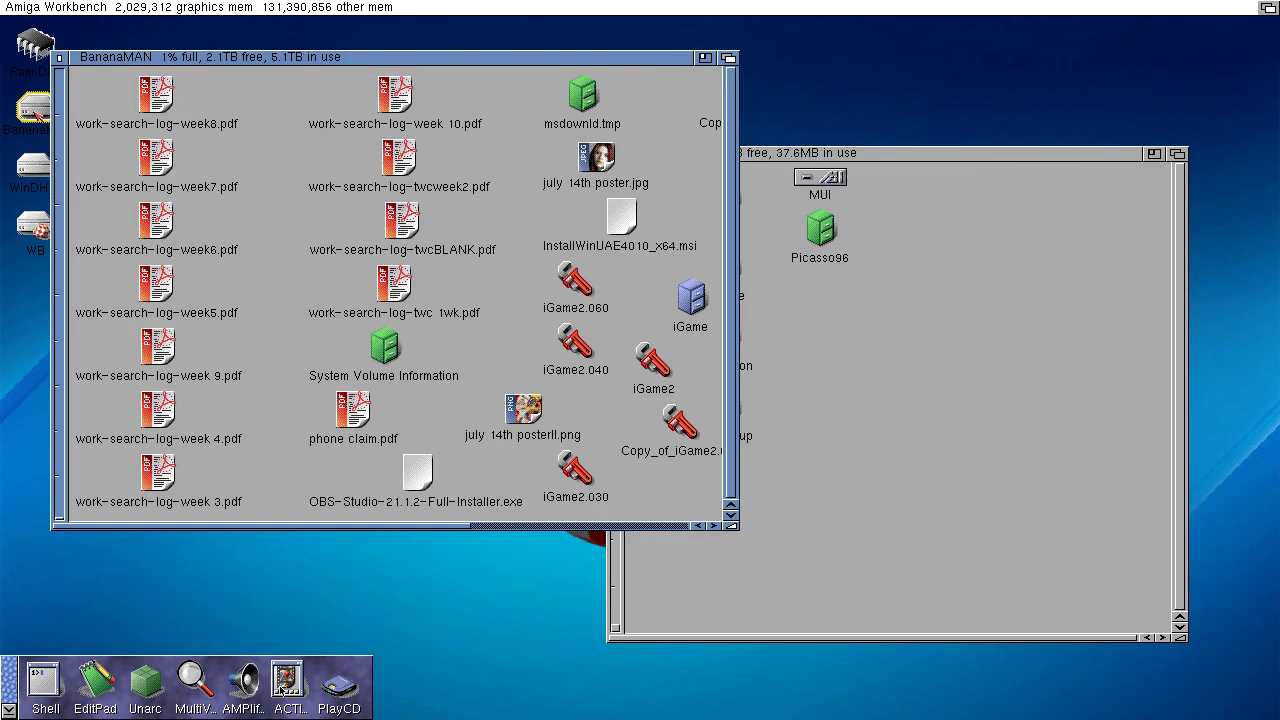
{"action": "left_click", "coordinate": [838, 440]}
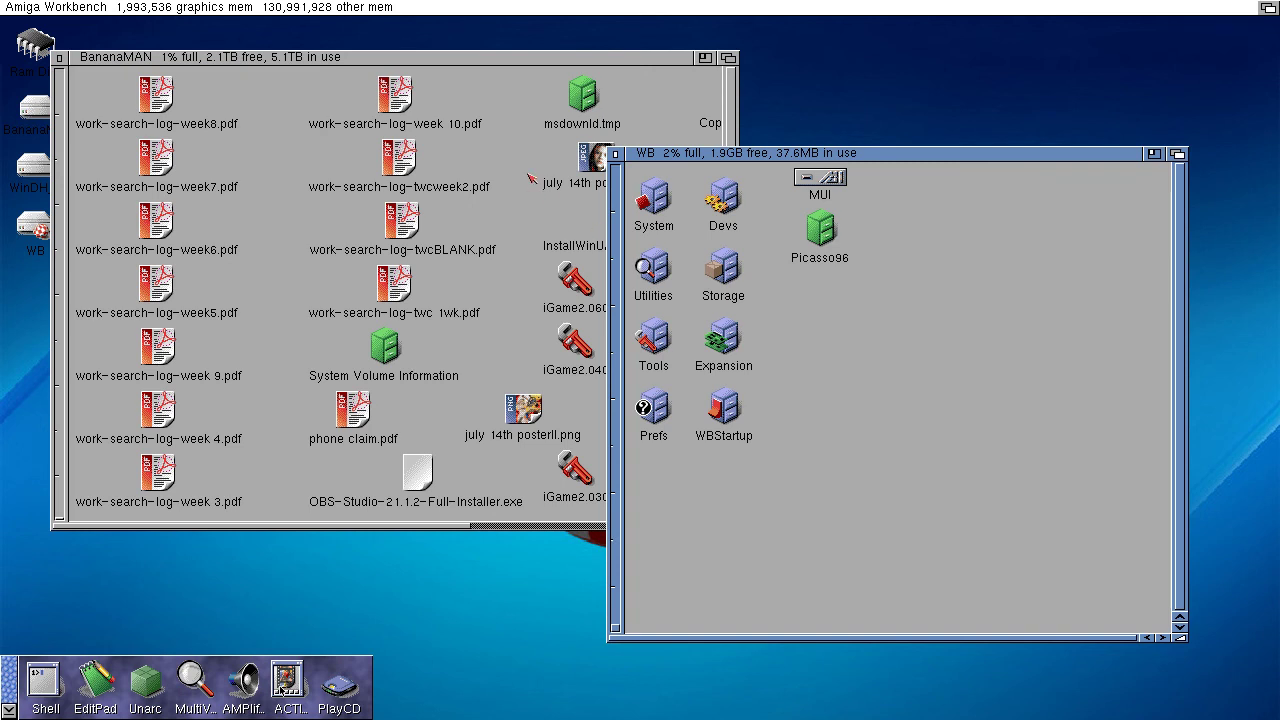
{"action": "left_click", "coordinate": [496, 96]}
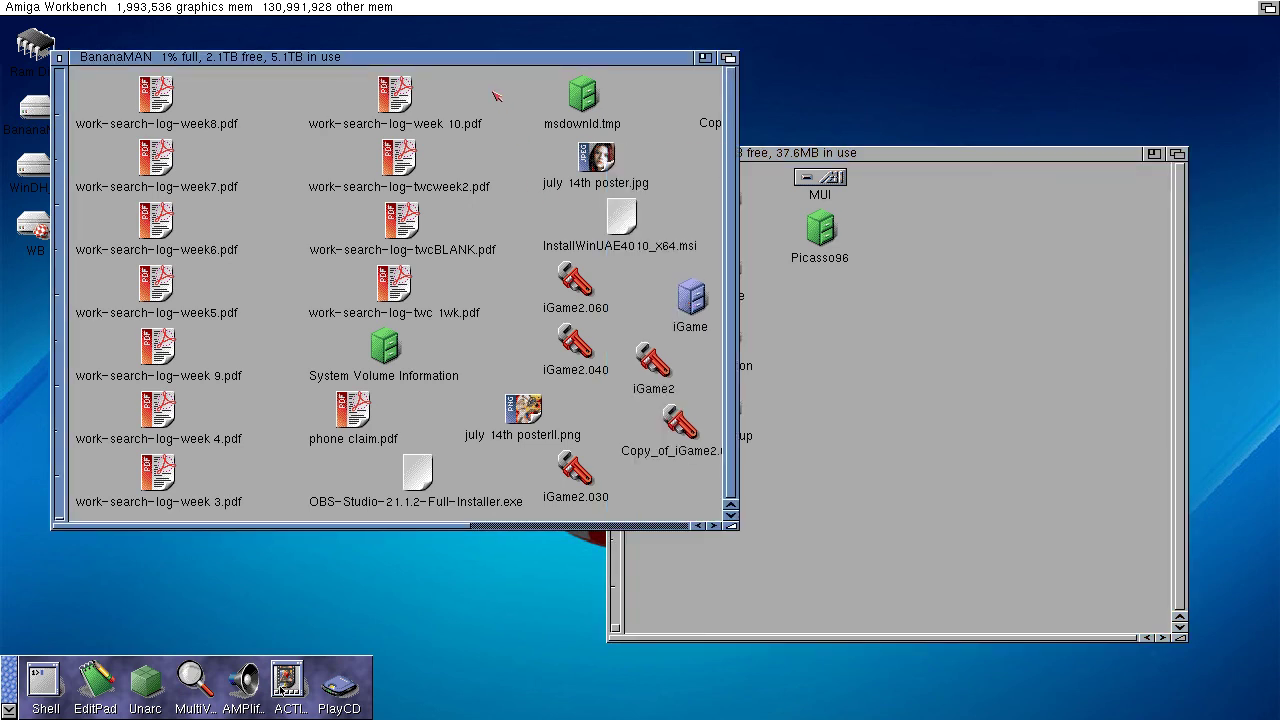
{"action": "left_click", "coordinate": [1177, 154]}
{"action": "left_click_drag", "start_coordinate": [745, 157], "coordinate": [758, 44]}
Open the WinDH_C drive, move its window over WB's lower edge, send it behind, bring it back to the front and enlarge it.
{"action": "double_click", "coordinate": [26, 172]}
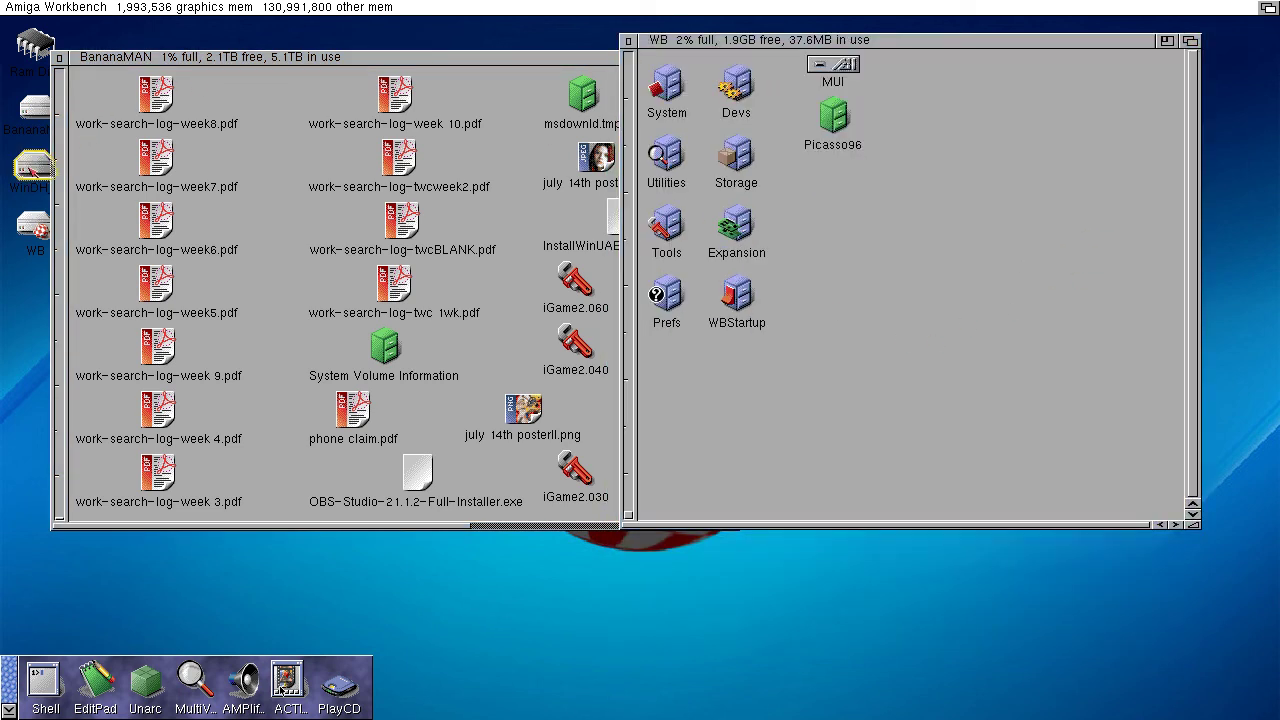
{"action": "left_click_drag", "start_coordinate": [285, 66], "coordinate": [887, 518]}
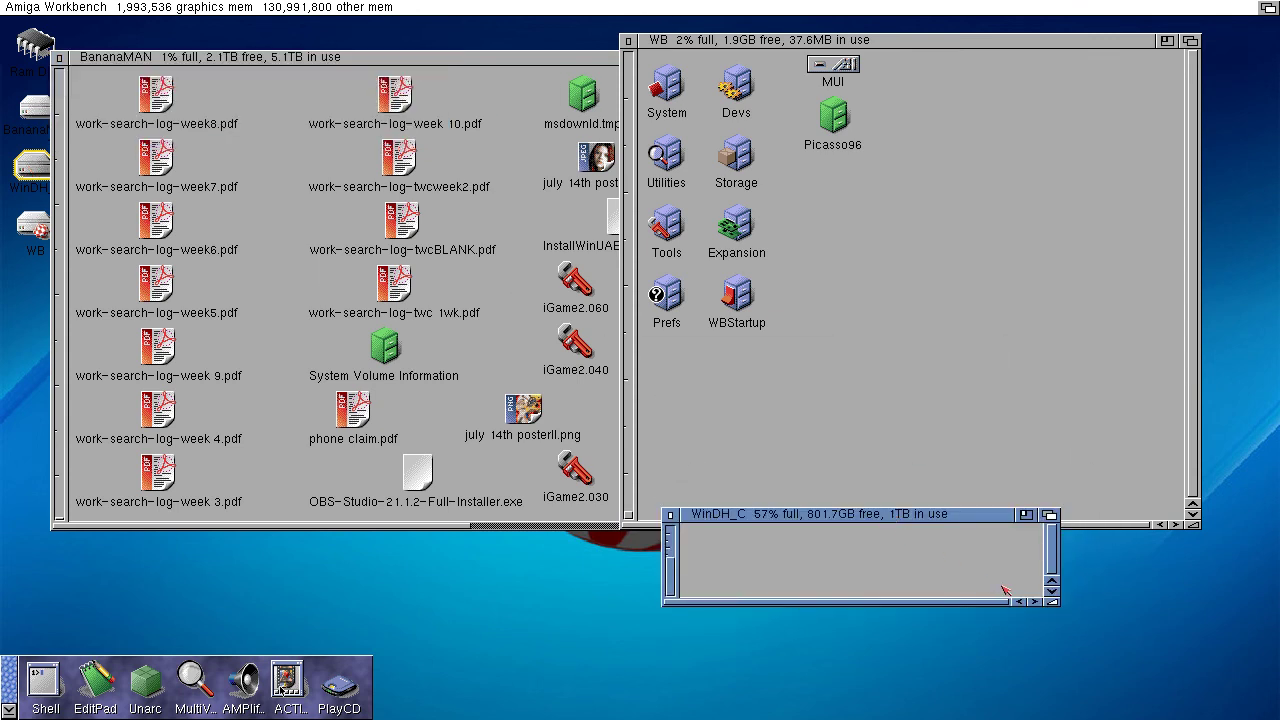
{"action": "left_click", "coordinate": [1050, 515]}
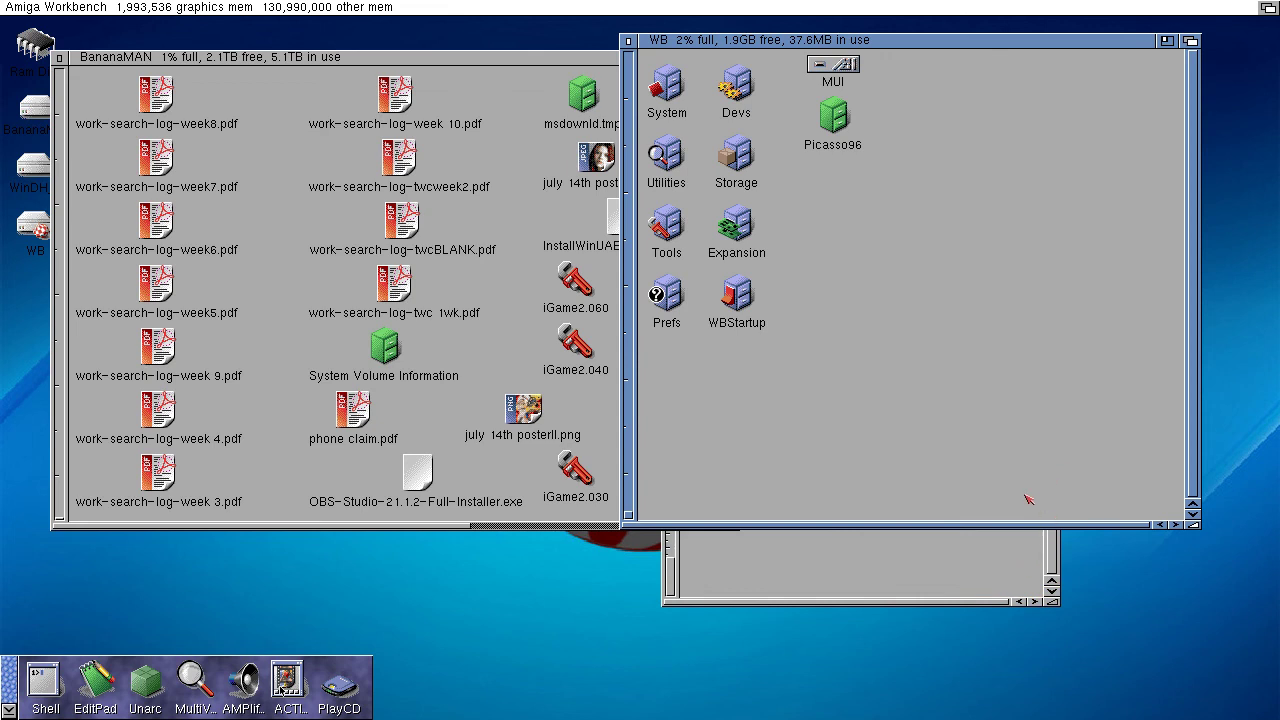
{"action": "left_click", "coordinate": [905, 575]}
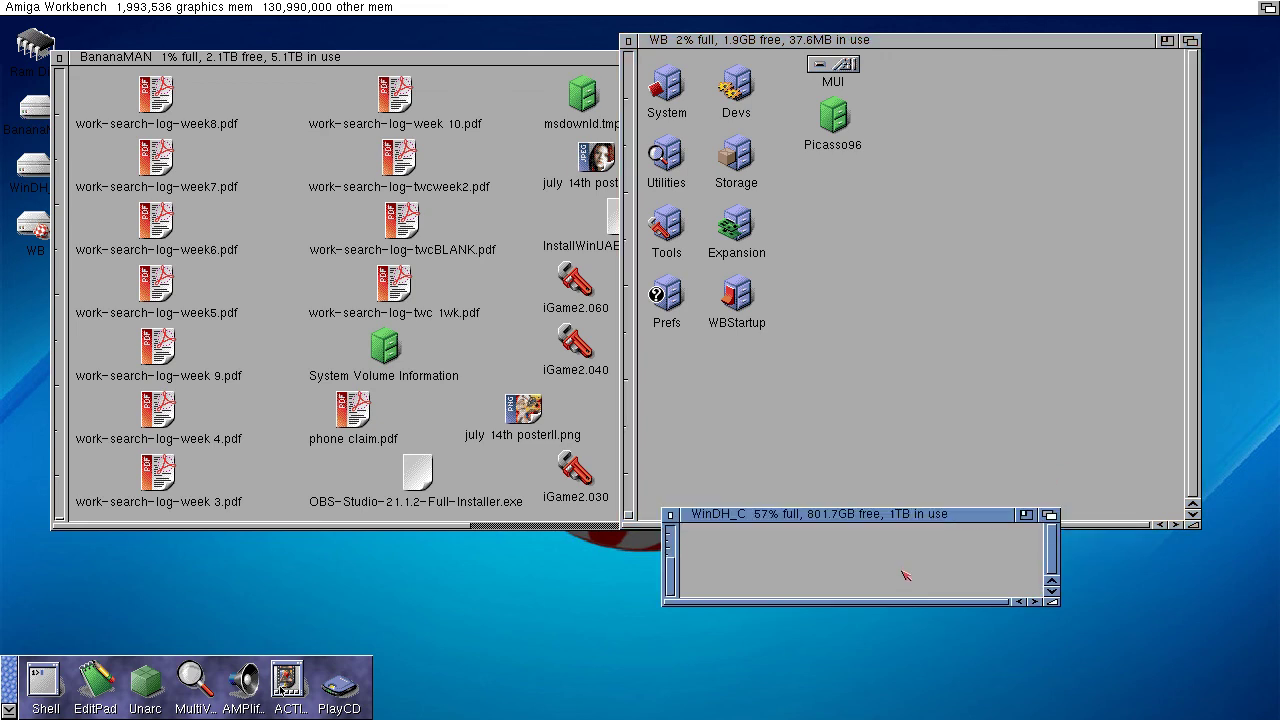
{"action": "left_click_drag", "start_coordinate": [1050, 603], "coordinate": [1145, 665]}
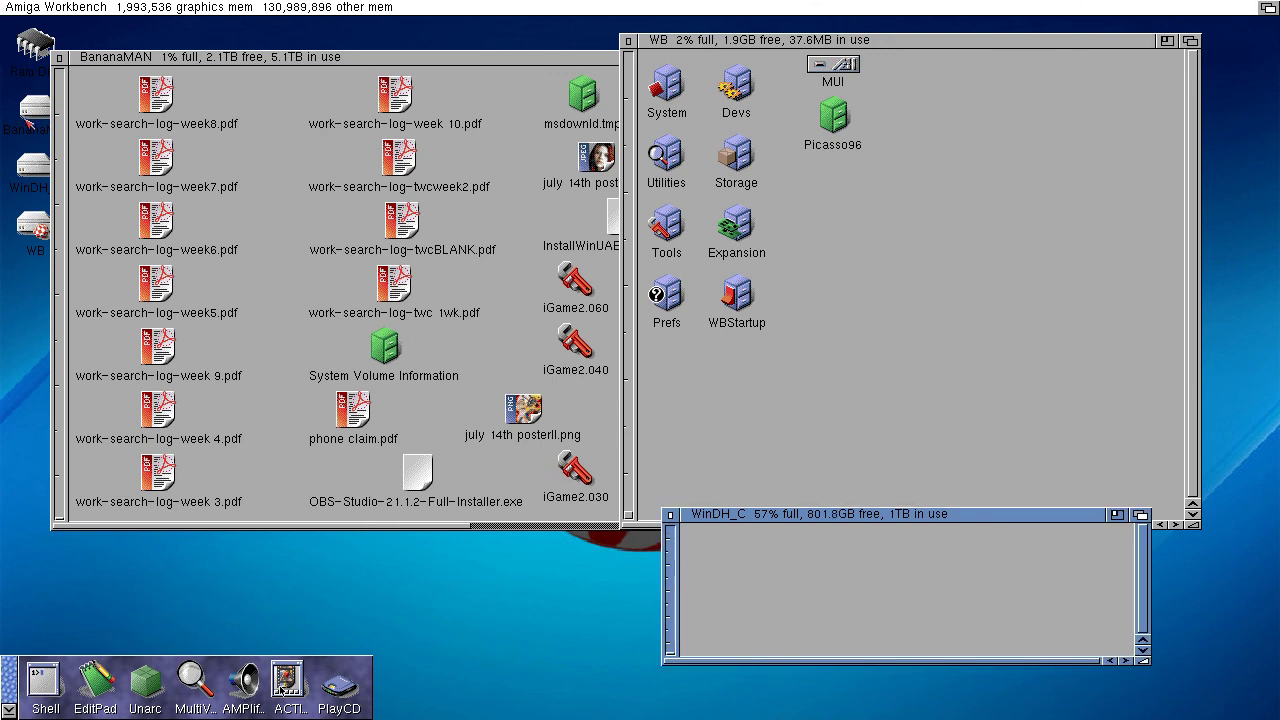
Open the Ram Disk and bring the BananaMAN, WB and WinDH_C windows to the front in turn.
{"action": "double_click", "coordinate": [44, 50]}
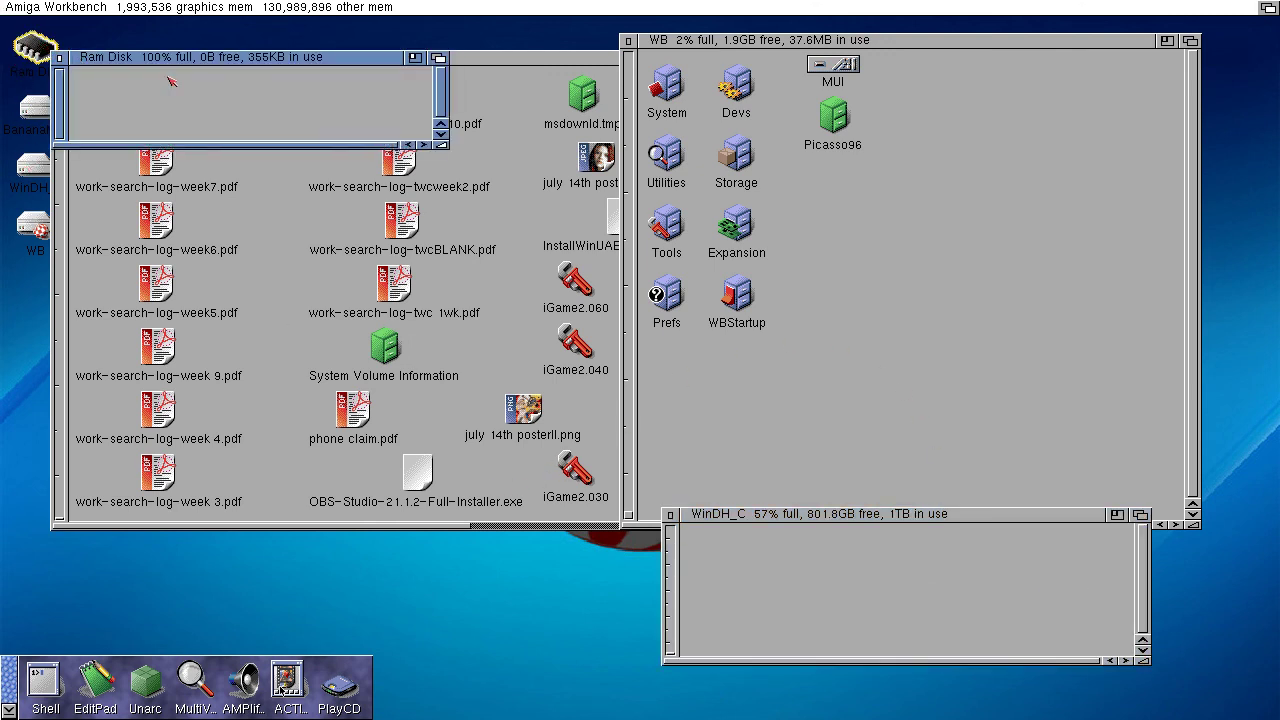
{"action": "left_click", "coordinate": [529, 88]}
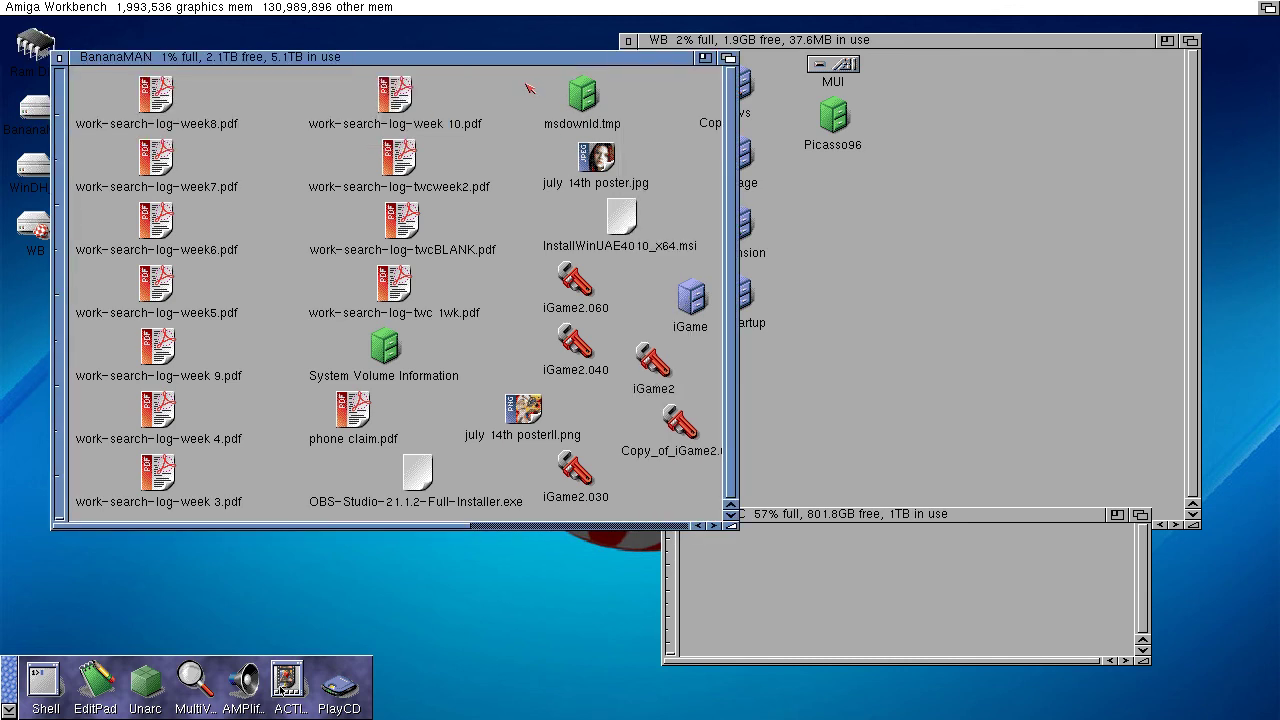
{"action": "left_click", "coordinate": [1054, 210]}
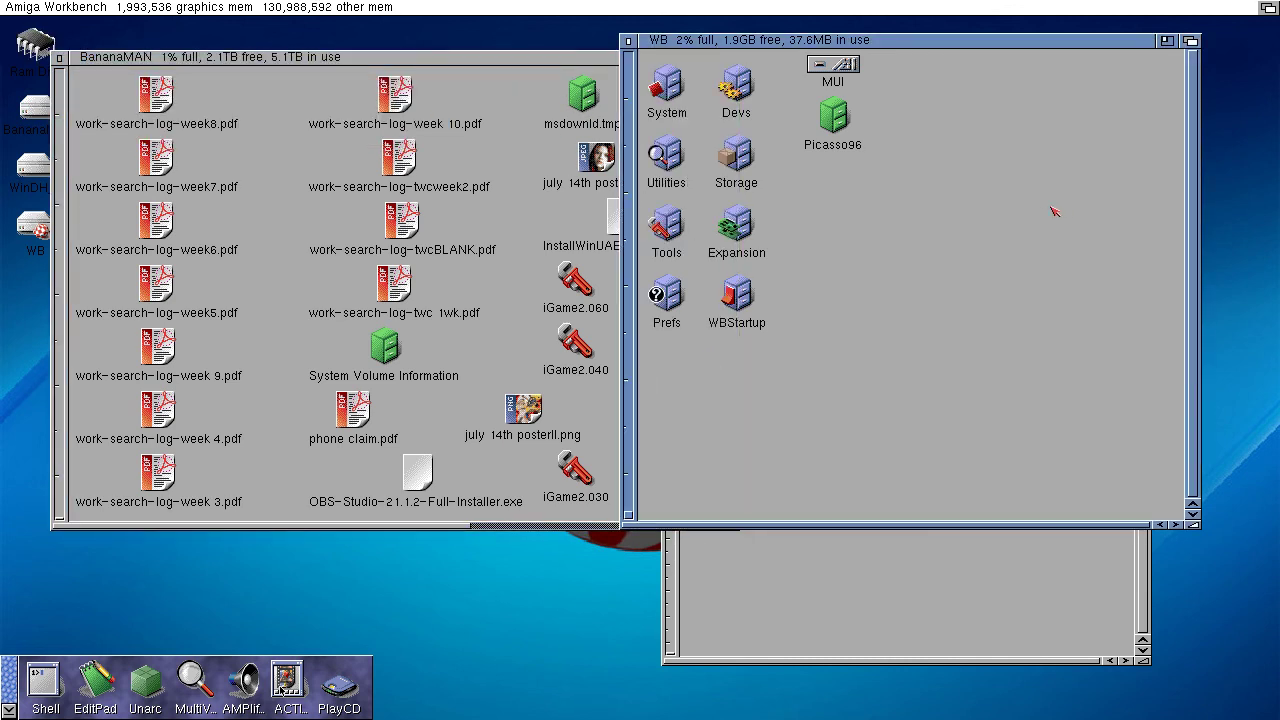
{"action": "left_click", "coordinate": [863, 640]}
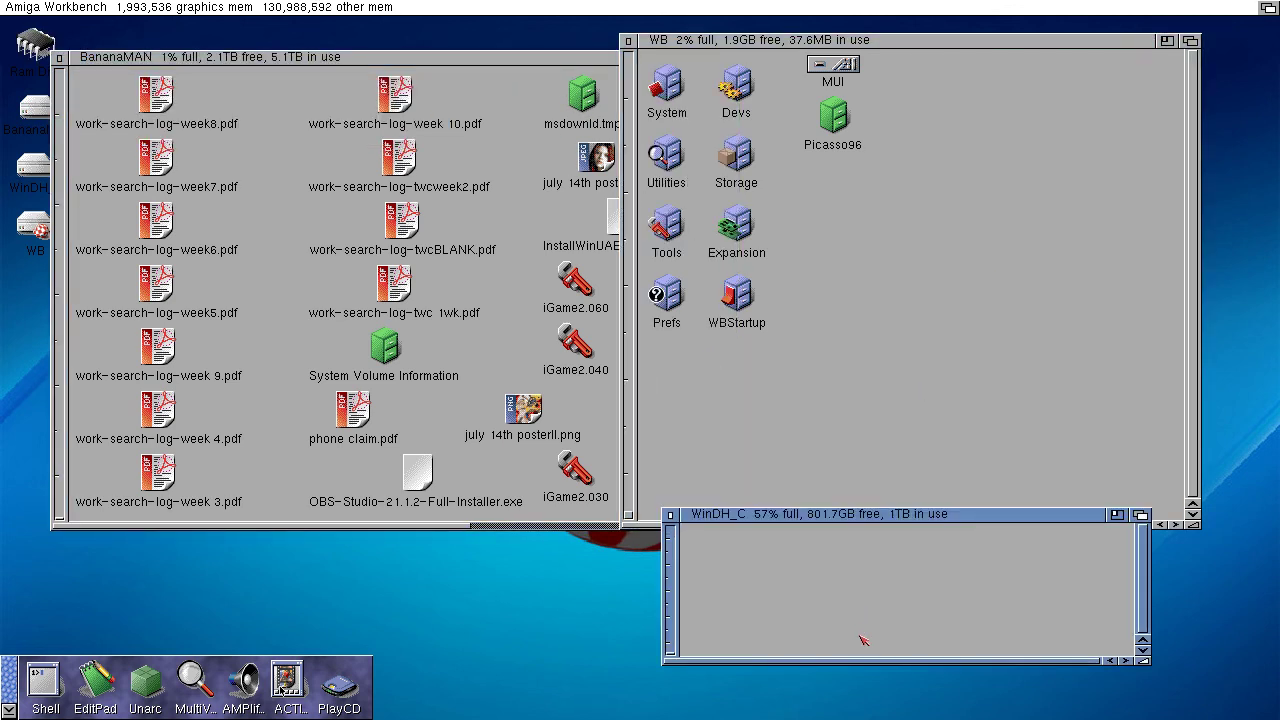
Close the WinDH_C window, bring BananaMAN to the front, shift it clear of the drive icons and enlarge it.
{"action": "left_click", "coordinate": [670, 514]}
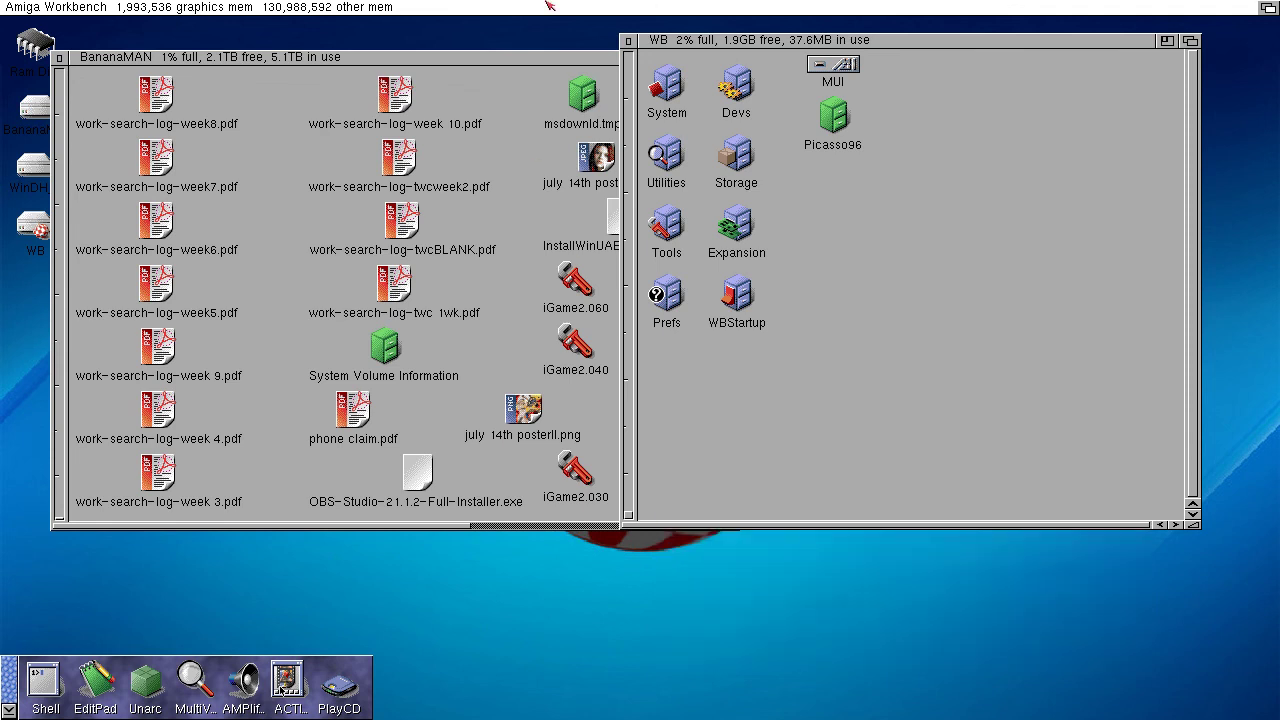
{"action": "left_click", "coordinate": [577, 68]}
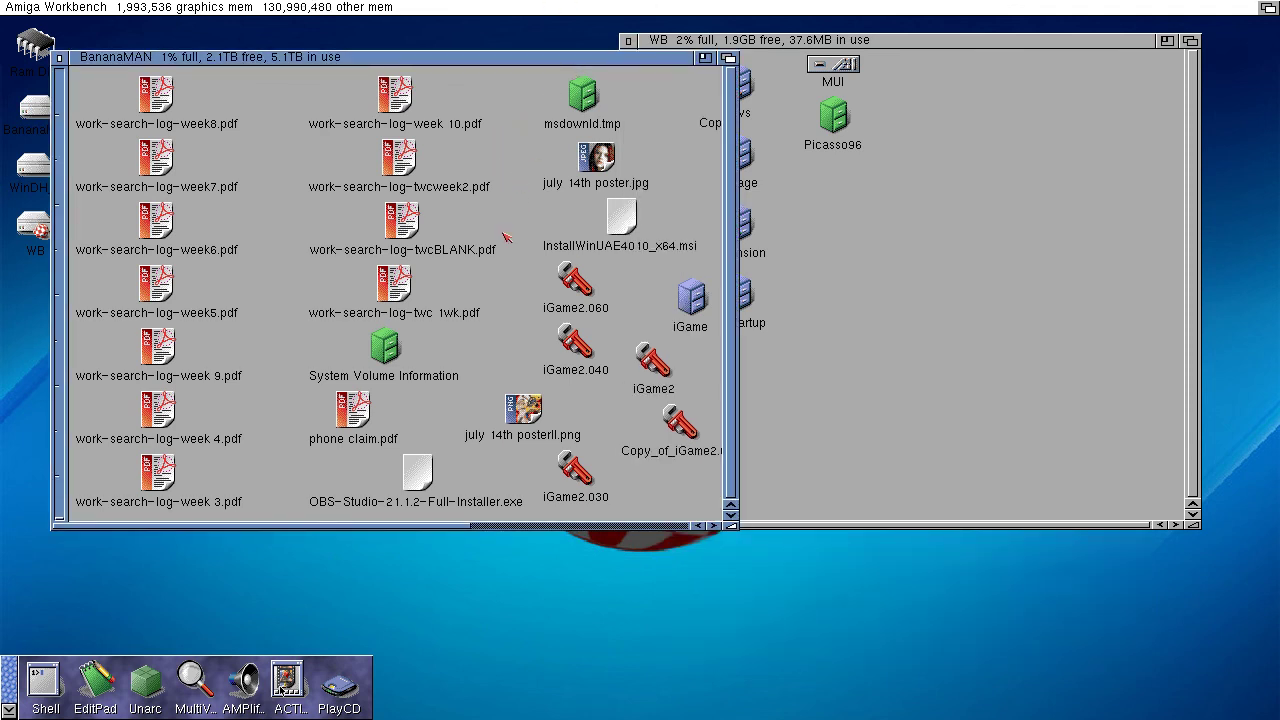
{"action": "left_click_drag", "start_coordinate": [474, 62], "coordinate": [572, 61]}
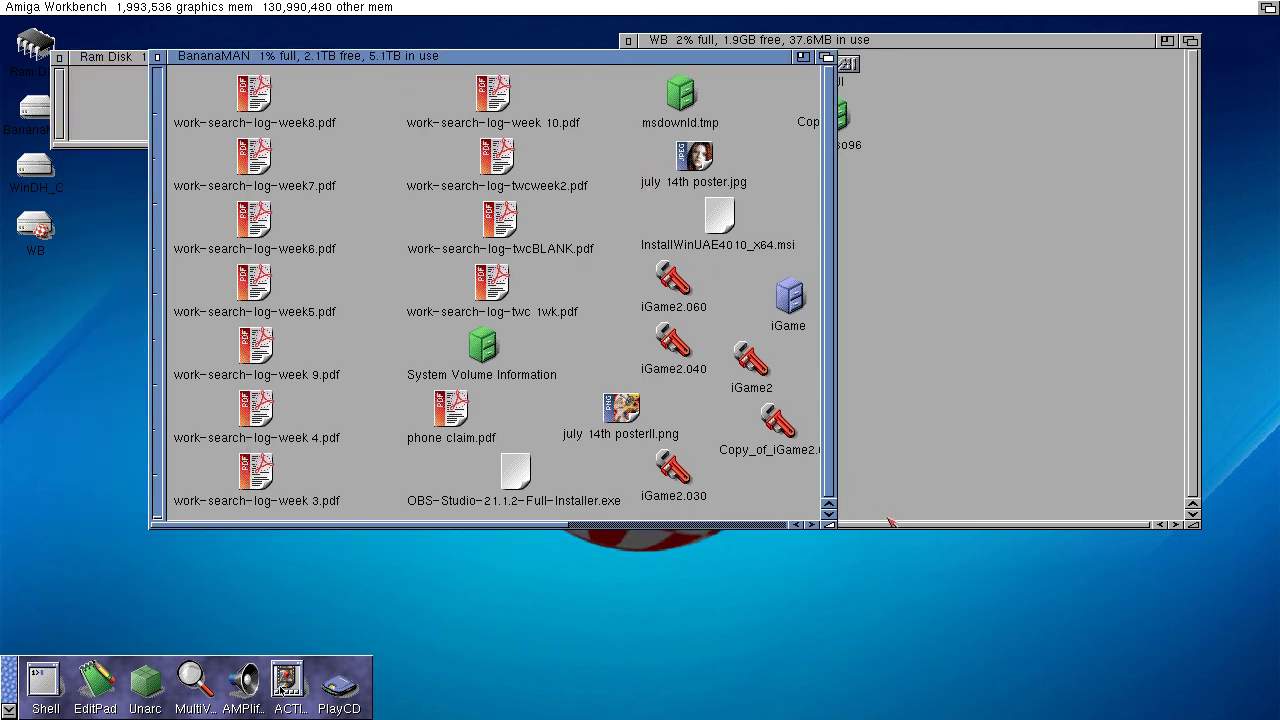
{"action": "left_click_drag", "start_coordinate": [836, 528], "coordinate": [1056, 562]}
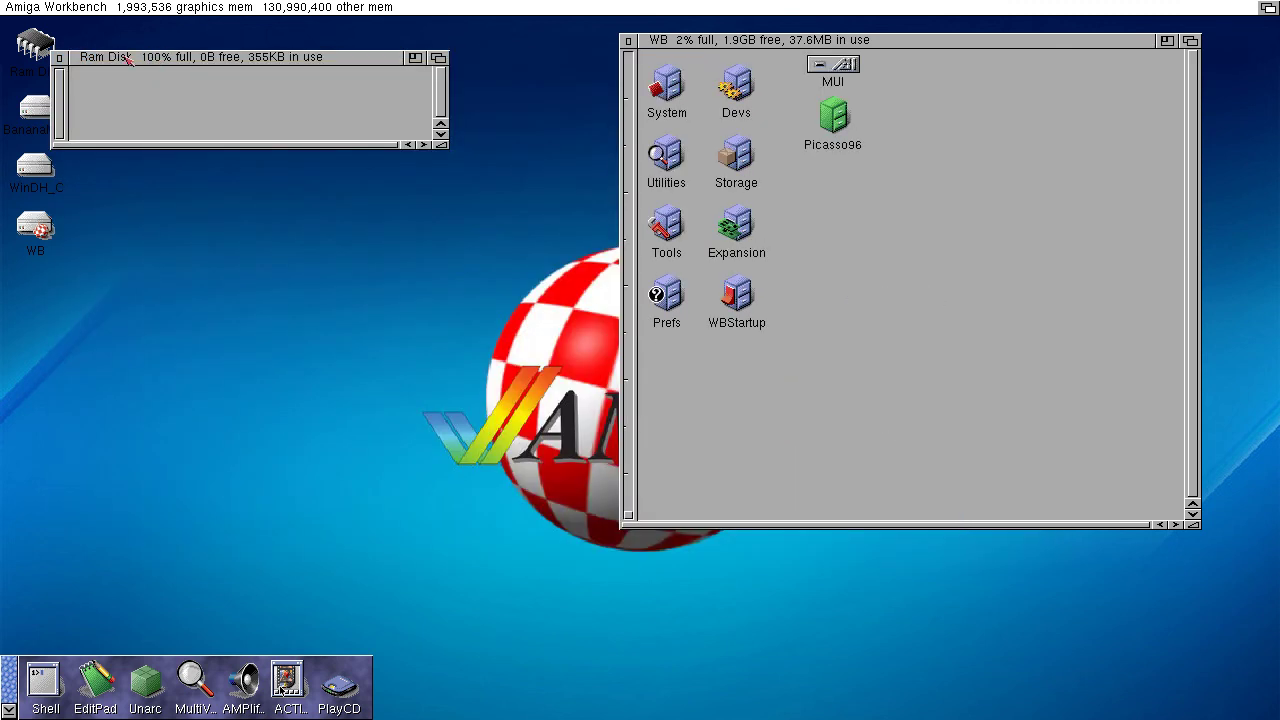
Close the BananaMAN, Ram Disk and WB windows.
{"action": "left_click", "coordinate": [158, 57]}
{"action": "left_click", "coordinate": [61, 58]}
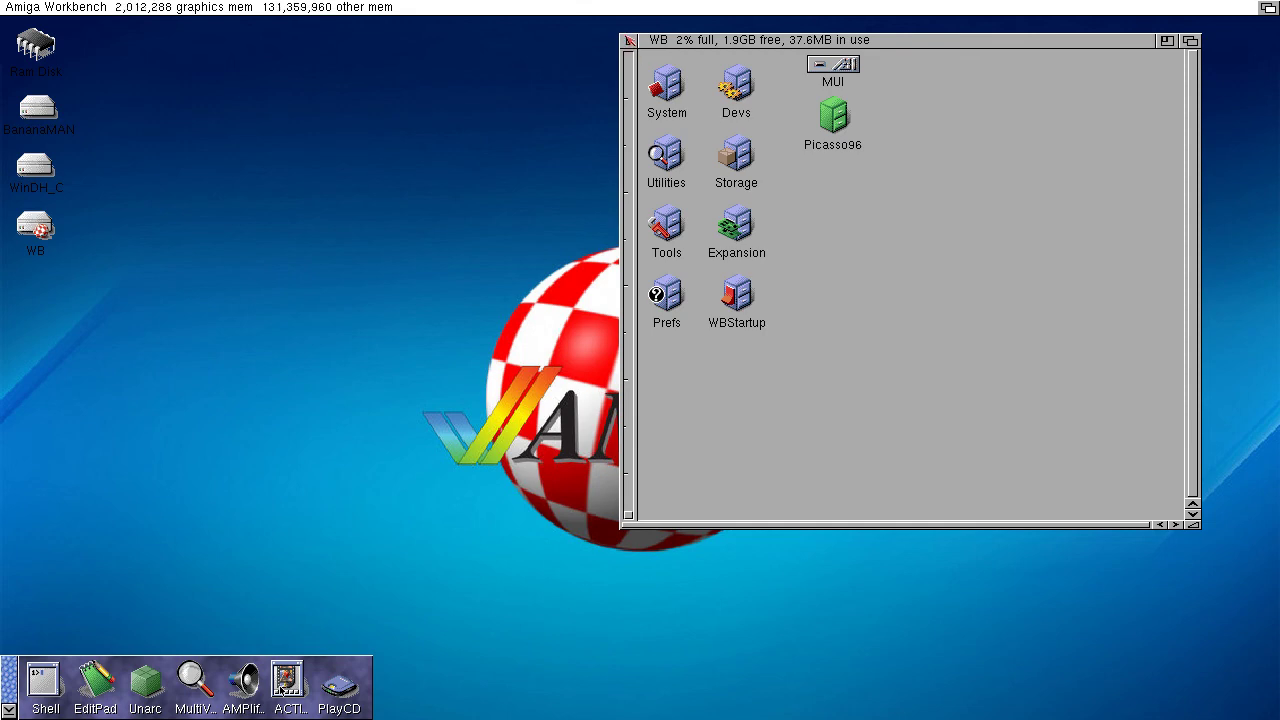
{"action": "left_click", "coordinate": [634, 44]}
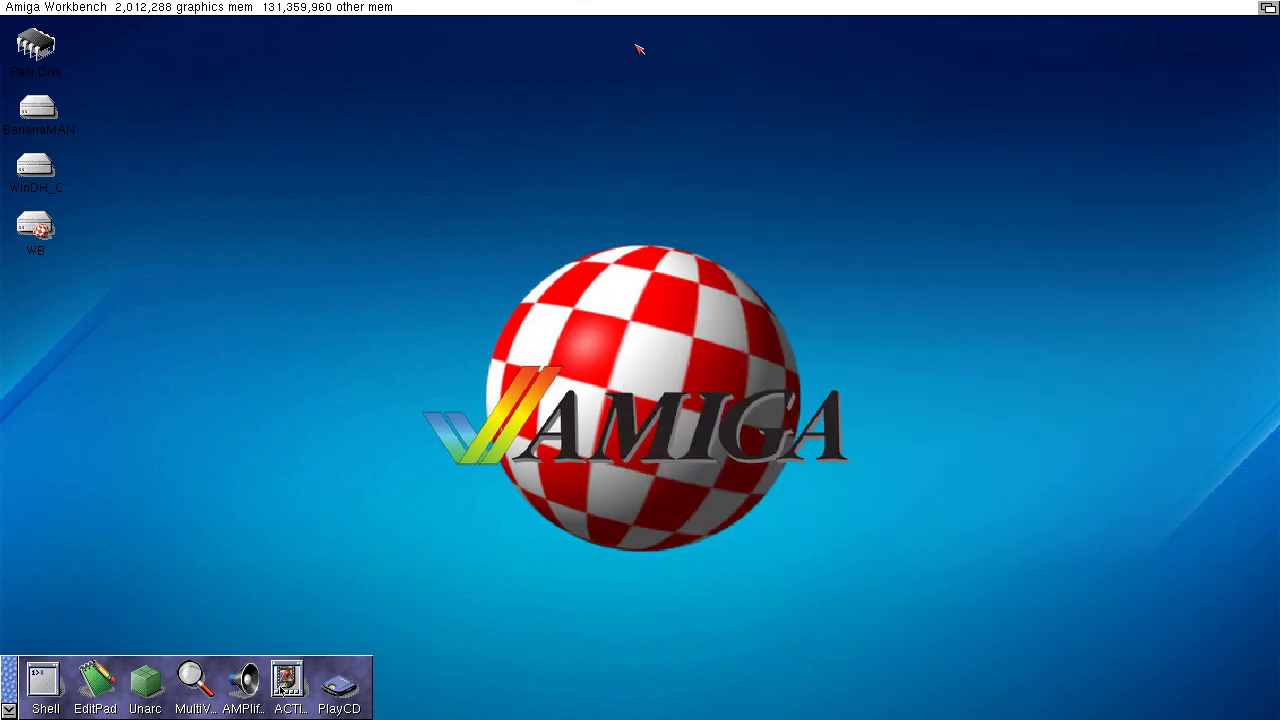
Reopen and close the BananaMAN and WB drives in turn to check their window size and position.
{"action": "double_click", "coordinate": [35, 113]}
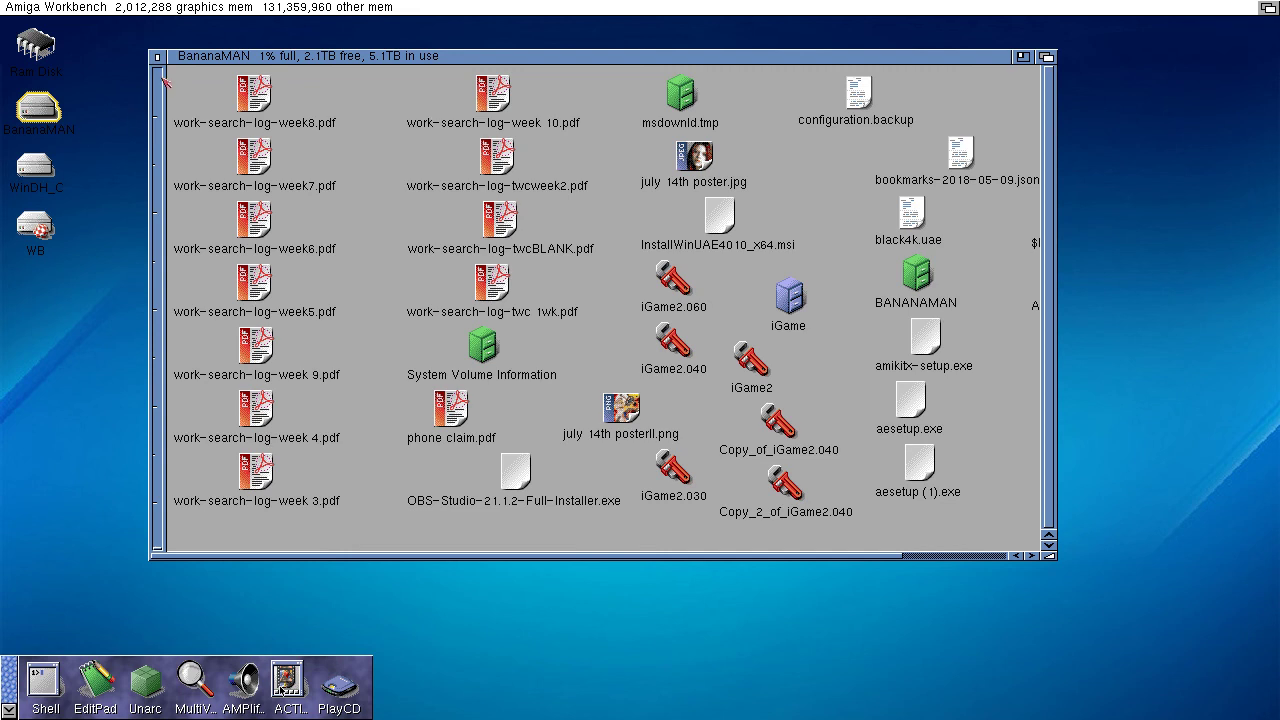
{"action": "left_click", "coordinate": [162, 60]}
{"action": "double_click", "coordinate": [44, 232]}
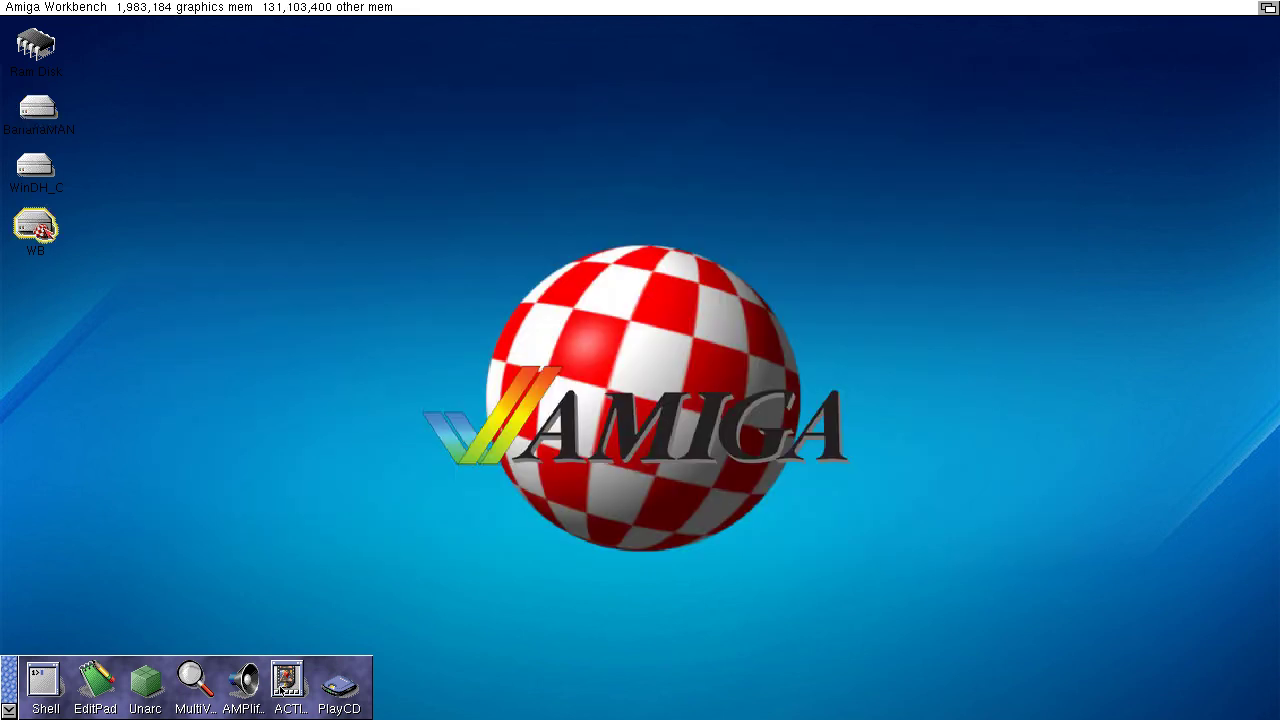
{"action": "left_click", "coordinate": [920, 346]}
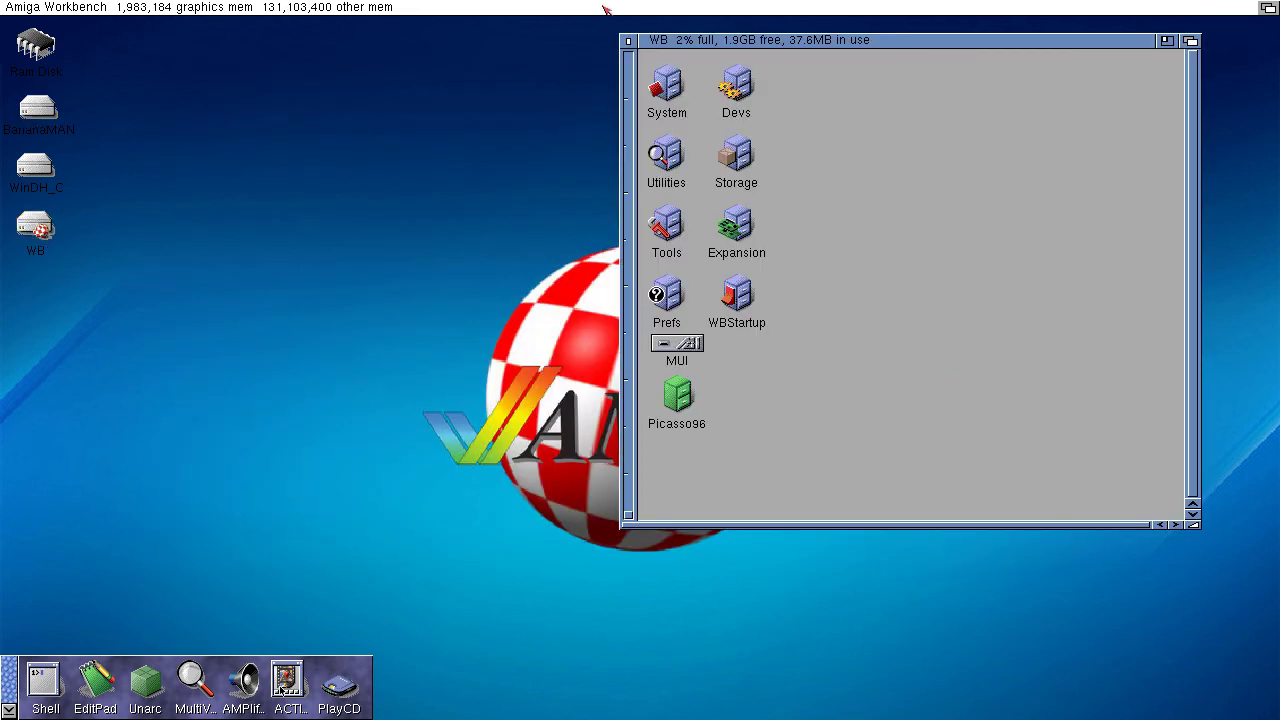
{"action": "left_click", "coordinate": [628, 41]}
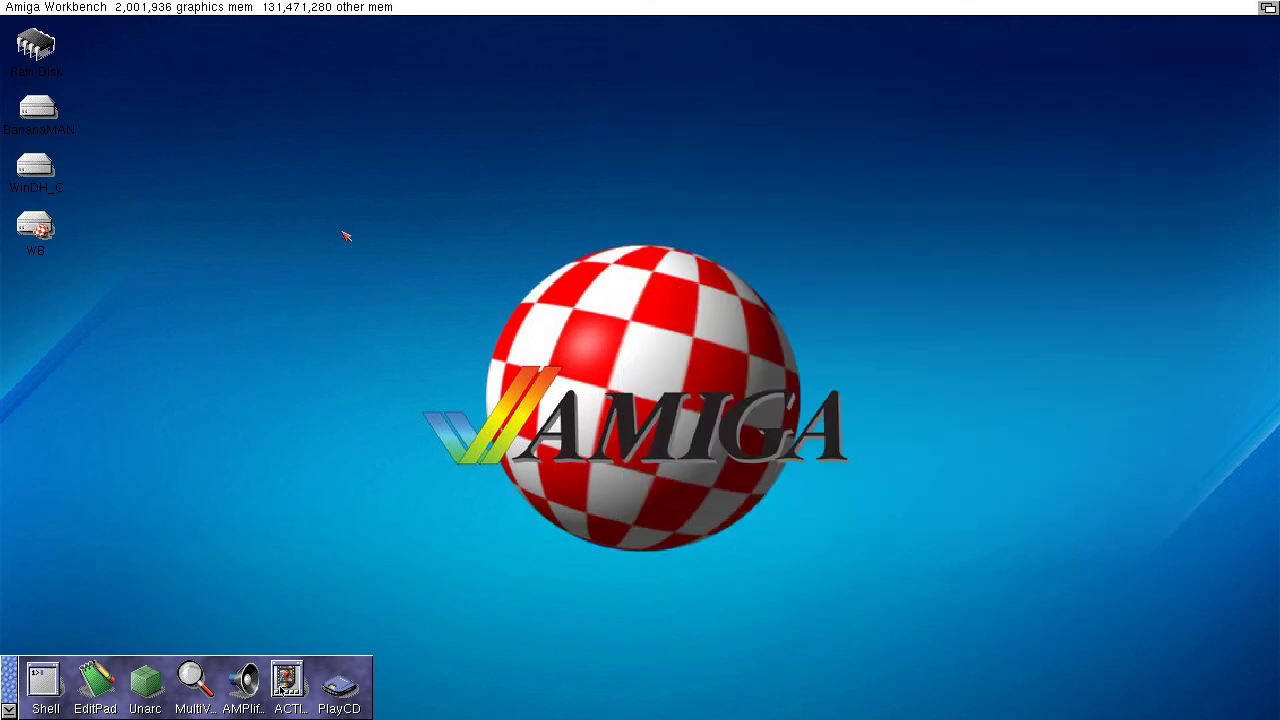